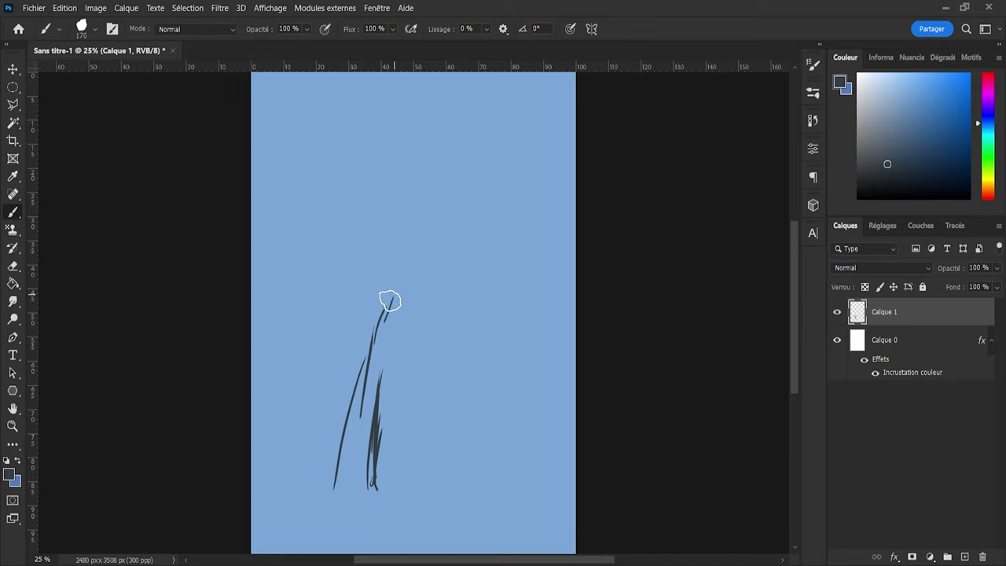
Step: Sketch the rough outline of a tall tapering rock spire with dark brush lines along its upper left side, peak and right side
{"action": "left_click_drag", "start_coordinate": [392, 295], "coordinate": [396, 199]}
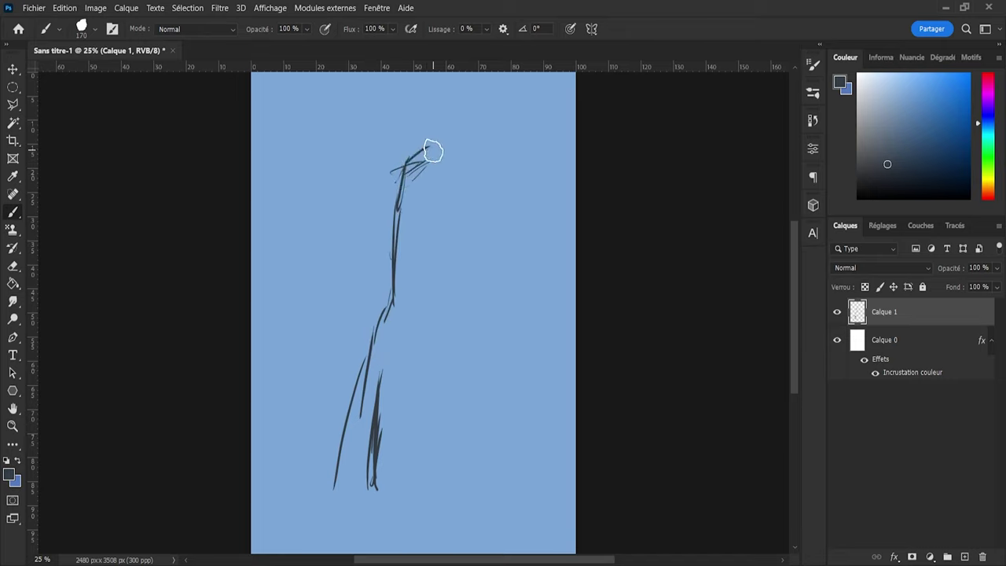
{"action": "mouse_move", "coordinate": [443, 153]}
{"action": "left_mouse_down"}
{"action": "mouse_move", "coordinate": [457, 296]}
{"action": "mouse_move", "coordinate": [442, 262]}
{"action": "mouse_move", "coordinate": [489, 395]}
{"action": "left_mouse_up"}
{"action": "key", "text": "ctrl+z"}
{"action": "left_click_drag", "start_coordinate": [454, 312], "coordinate": [494, 484]}
{"action": "left_click_drag", "start_coordinate": [456, 293], "coordinate": [497, 491]}
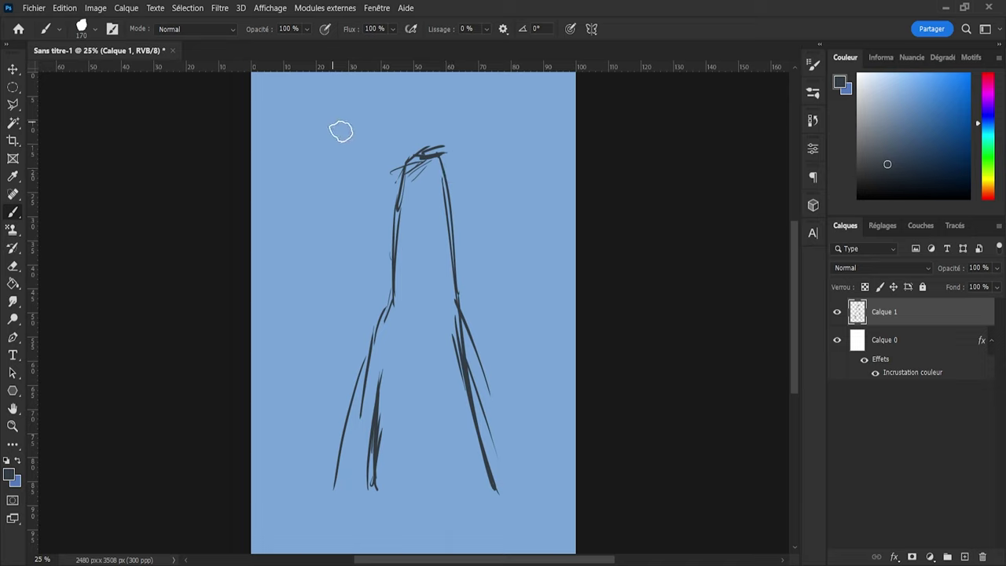
Step: Fill the sketched spire with a solid dark silhouette using a larger brush, extending it outward at the lower left corner
{"action": "left_click_drag", "start_coordinate": [414, 229], "coordinate": [426, 339]}
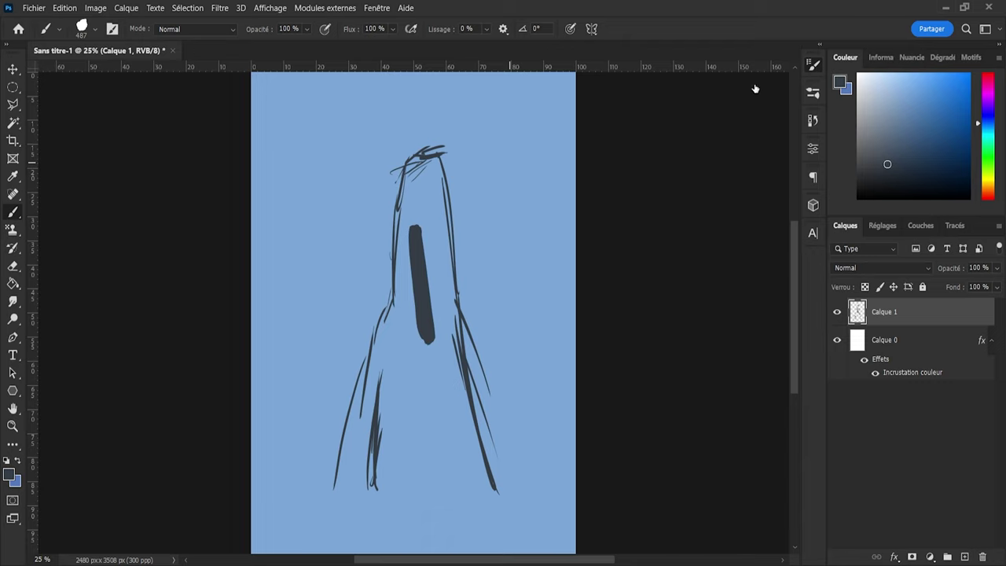
{"action": "mouse_move", "coordinate": [386, 366]}
{"action": "left_mouse_down"}
{"action": "mouse_move", "coordinate": [414, 392]}
{"action": "mouse_move", "coordinate": [424, 322]}
{"action": "mouse_move", "coordinate": [390, 310]}
{"action": "mouse_move", "coordinate": [415, 298]}
{"action": "mouse_move", "coordinate": [410, 307]}
{"action": "mouse_move", "coordinate": [412, 263]}
{"action": "mouse_move", "coordinate": [439, 313]}
{"action": "mouse_move", "coordinate": [422, 189]}
{"action": "mouse_move", "coordinate": [413, 217]}
{"action": "mouse_move", "coordinate": [429, 174]}
{"action": "mouse_move", "coordinate": [417, 227]}
{"action": "mouse_move", "coordinate": [411, 199]}
{"action": "mouse_move", "coordinate": [381, 400]}
{"action": "mouse_move", "coordinate": [359, 468]}
{"action": "mouse_move", "coordinate": [348, 465]}
{"action": "mouse_move", "coordinate": [363, 483]}
{"action": "mouse_move", "coordinate": [454, 462]}
{"action": "mouse_move", "coordinate": [442, 325]}
{"action": "mouse_move", "coordinate": [449, 441]}
{"action": "mouse_move", "coordinate": [445, 422]}
{"action": "mouse_move", "coordinate": [483, 459]}
{"action": "mouse_move", "coordinate": [498, 493]}
{"action": "mouse_move", "coordinate": [435, 290]}
{"action": "mouse_move", "coordinate": [436, 213]}
{"action": "mouse_move", "coordinate": [457, 340]}
{"action": "mouse_move", "coordinate": [425, 261]}
{"action": "mouse_move", "coordinate": [392, 282]}
{"action": "mouse_move", "coordinate": [388, 273]}
{"action": "mouse_move", "coordinate": [341, 422]}
{"action": "mouse_move", "coordinate": [344, 489]}
{"action": "mouse_move", "coordinate": [352, 472]}
{"action": "mouse_move", "coordinate": [381, 510]}
{"action": "mouse_move", "coordinate": [481, 455]}
{"action": "mouse_move", "coordinate": [473, 381]}
{"action": "mouse_move", "coordinate": [504, 479]}
{"action": "mouse_move", "coordinate": [471, 464]}
{"action": "left_mouse_up"}
{"action": "key", "text": "e"}
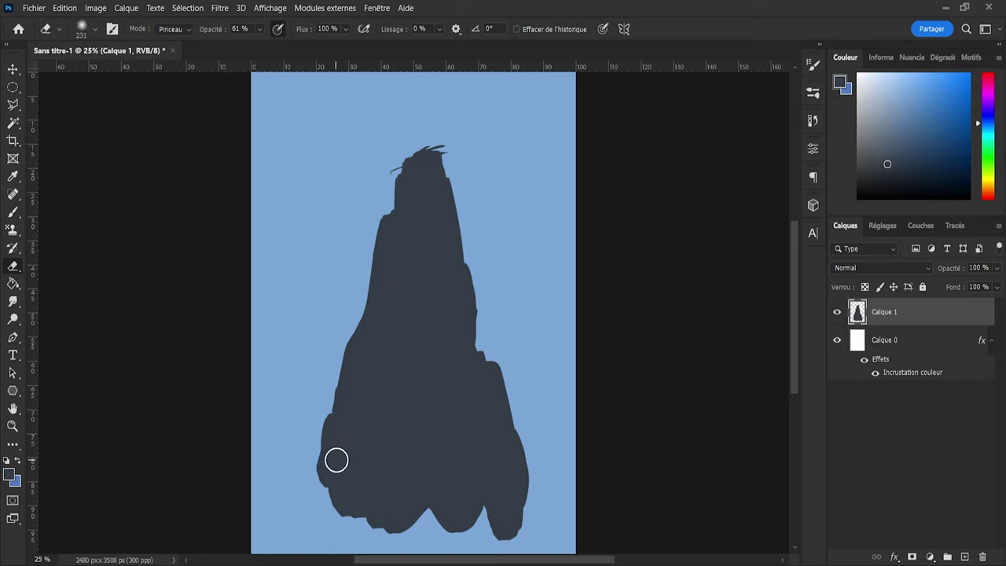
{"action": "key", "text": "b"}
{"action": "mouse_move", "coordinate": [366, 464]}
{"action": "left_mouse_down"}
{"action": "mouse_move", "coordinate": [343, 502]}
{"action": "mouse_move", "coordinate": [348, 481]}
{"action": "mouse_move", "coordinate": [404, 522]}
{"action": "mouse_move", "coordinate": [489, 507]}
{"action": "mouse_move", "coordinate": [373, 533]}
{"action": "mouse_move", "coordinate": [318, 491]}
{"action": "left_mouse_up"}
Step: Erase around the silhouette at 100 % eraser opacity to sharpen the peak and carve angular ledges along both sides
{"action": "key", "text": "e"}
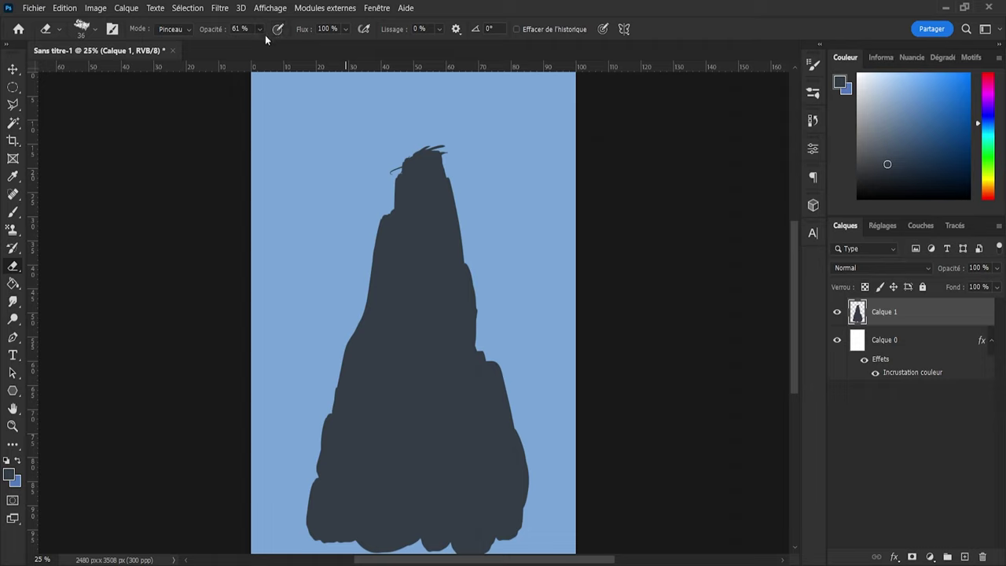
{"action": "mouse_move", "coordinate": [364, 279]}
{"action": "left_mouse_down"}
{"action": "mouse_move", "coordinate": [370, 139]}
{"action": "mouse_move", "coordinate": [382, 152]}
{"action": "mouse_move", "coordinate": [411, 134]}
{"action": "mouse_move", "coordinate": [476, 159]}
{"action": "mouse_move", "coordinate": [476, 220]}
{"action": "left_mouse_up"}
{"action": "mouse_move", "coordinate": [497, 276]}
{"action": "left_mouse_down"}
{"action": "mouse_move", "coordinate": [459, 153]}
{"action": "mouse_move", "coordinate": [498, 268]}
{"action": "mouse_move", "coordinate": [477, 253]}
{"action": "mouse_move", "coordinate": [496, 268]}
{"action": "mouse_move", "coordinate": [477, 226]}
{"action": "mouse_move", "coordinate": [471, 245]}
{"action": "mouse_move", "coordinate": [490, 260]}
{"action": "mouse_move", "coordinate": [512, 365]}
{"action": "mouse_move", "coordinate": [492, 345]}
{"action": "mouse_move", "coordinate": [492, 292]}
{"action": "left_mouse_up"}
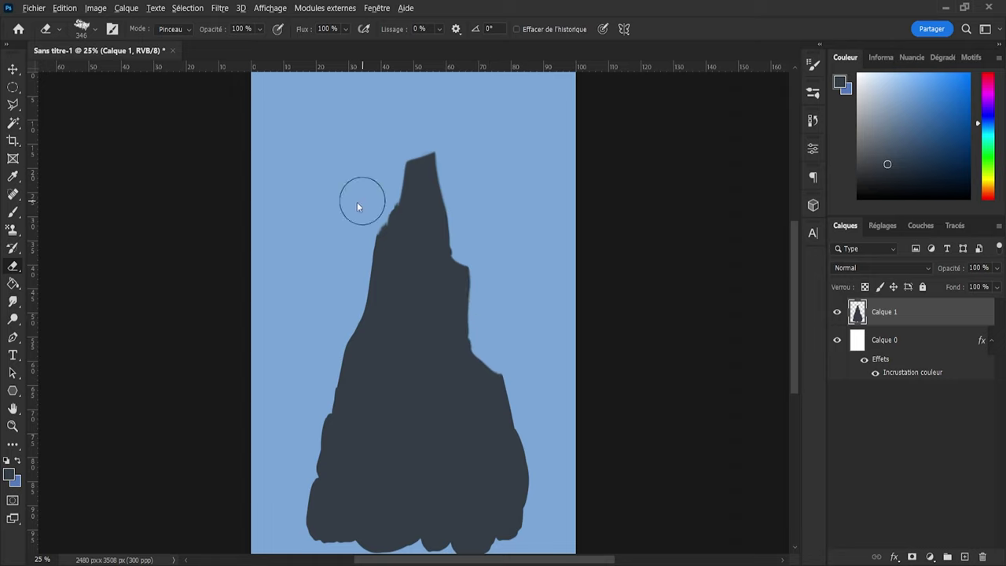
{"action": "left_click_drag", "start_coordinate": [383, 205], "coordinate": [386, 219]}
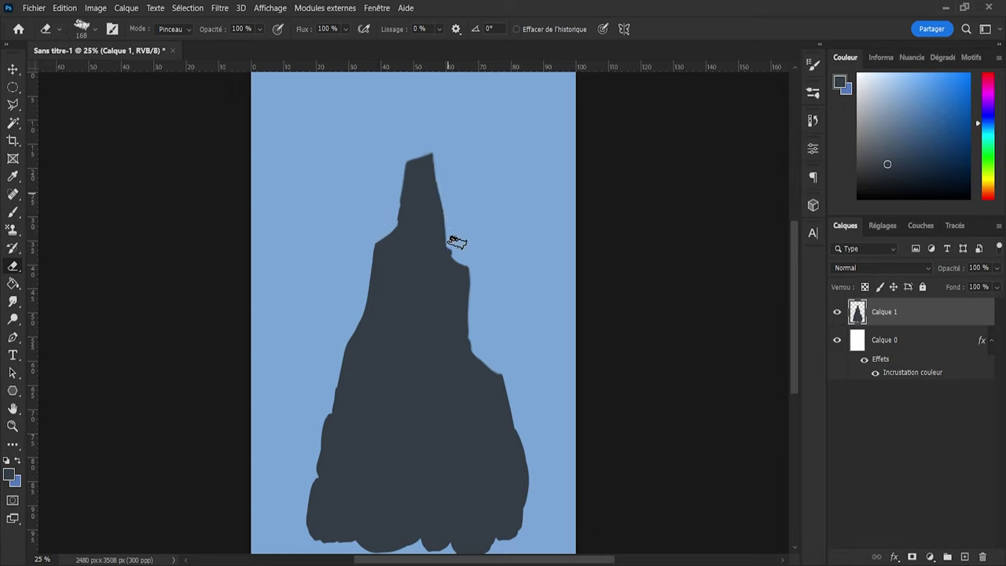
{"action": "left_click_drag", "start_coordinate": [456, 242], "coordinate": [454, 218]}
{"action": "left_click_drag", "start_coordinate": [480, 285], "coordinate": [483, 343]}
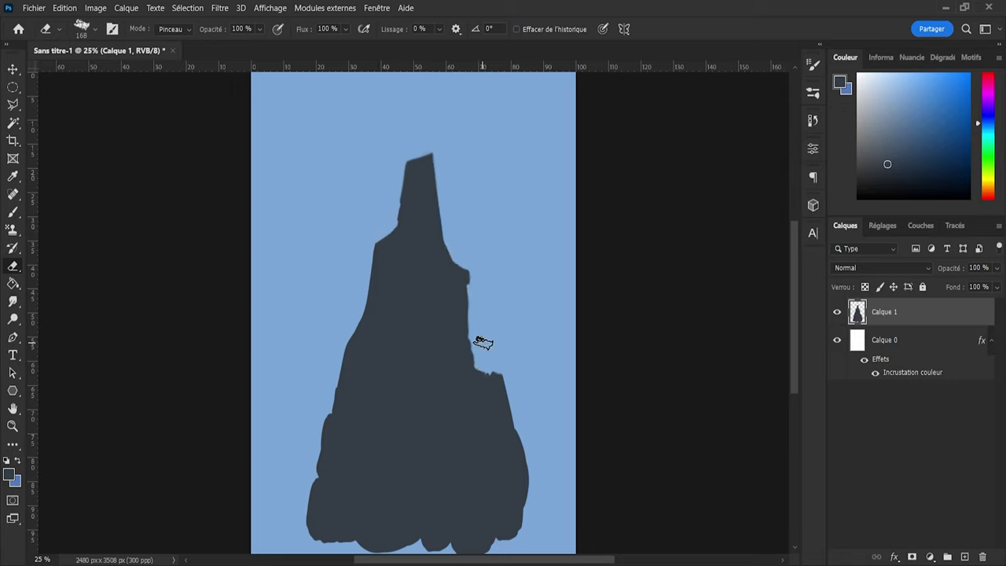
{"action": "mouse_move", "coordinate": [540, 436]}
{"action": "left_mouse_down"}
{"action": "mouse_move", "coordinate": [534, 504]}
{"action": "mouse_move", "coordinate": [518, 383]}
{"action": "mouse_move", "coordinate": [530, 480]}
{"action": "left_mouse_up"}
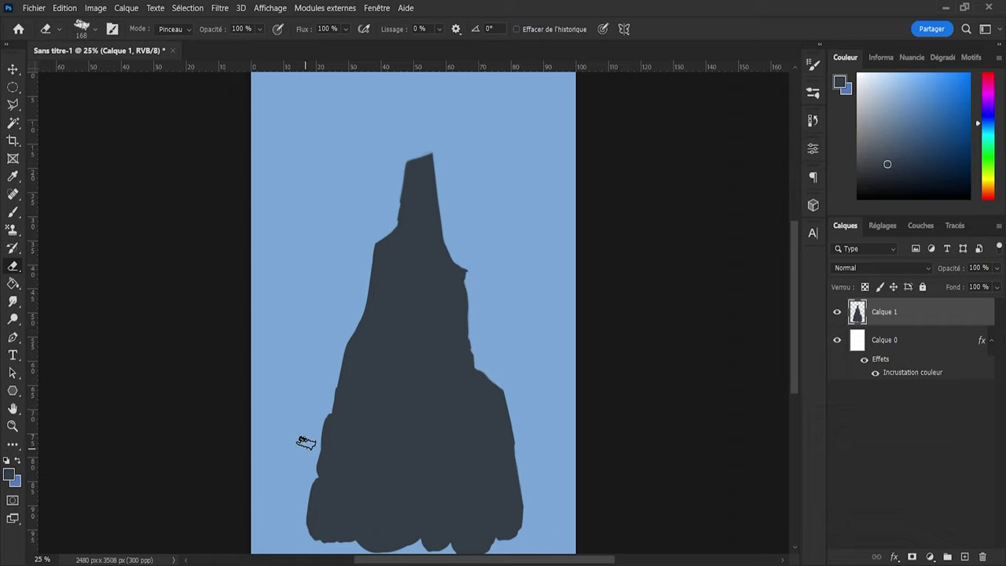
Step: Widen the lower left side of the silhouette with dark paint and erase its outer edge back to a clean slope
{"action": "key", "text": "b"}
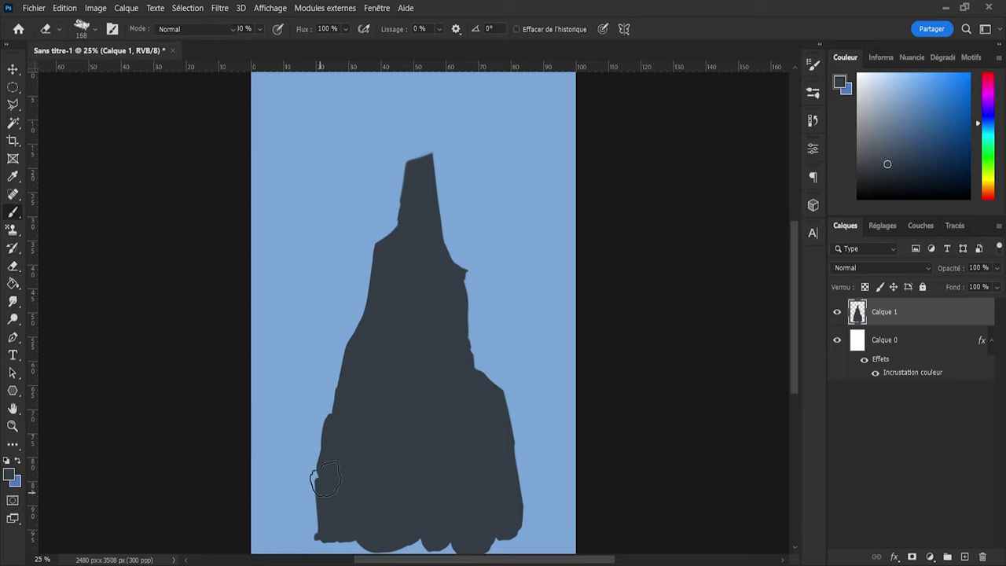
{"action": "mouse_move", "coordinate": [314, 418]}
{"action": "left_mouse_down"}
{"action": "mouse_move", "coordinate": [326, 444]}
{"action": "mouse_move", "coordinate": [310, 519]}
{"action": "mouse_move", "coordinate": [316, 541]}
{"action": "mouse_move", "coordinate": [297, 511]}
{"action": "left_mouse_up"}
{"action": "key", "text": "e"}
{"action": "key", "text": "b"}
{"action": "key", "text": "e"}
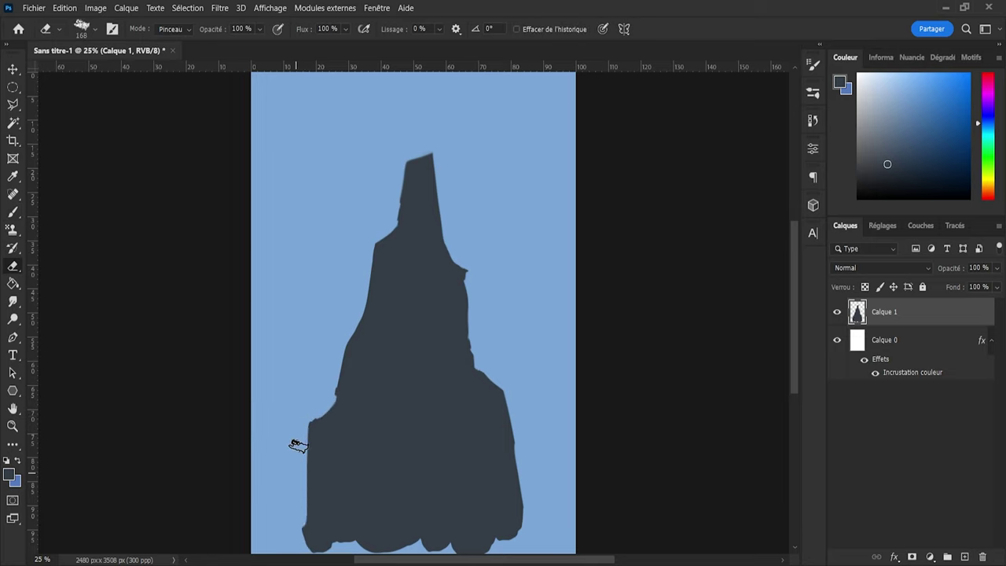
{"action": "mouse_move", "coordinate": [303, 467]}
{"action": "left_mouse_down"}
{"action": "mouse_move", "coordinate": [310, 425]}
{"action": "mouse_move", "coordinate": [310, 460]}
{"action": "left_mouse_up"}
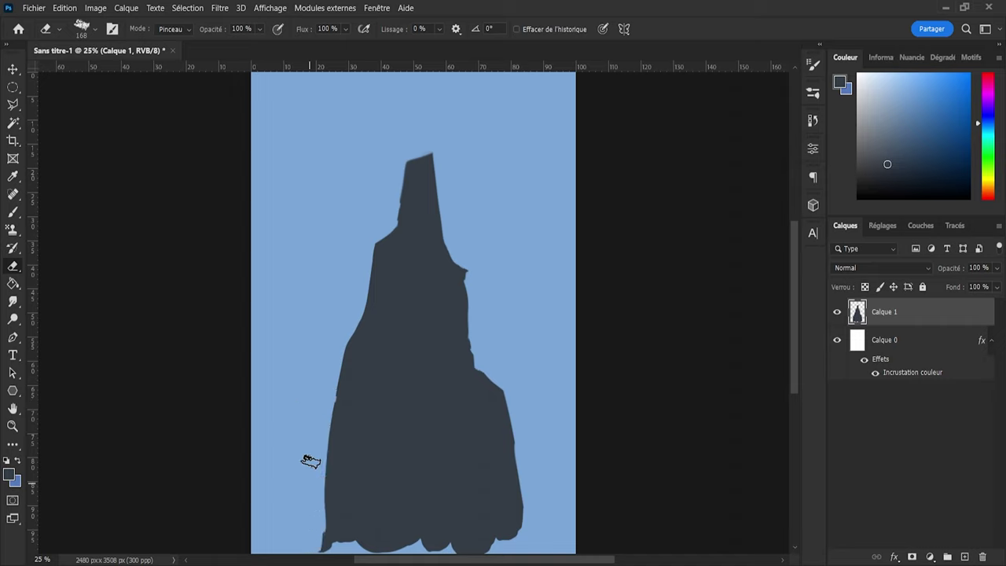
Step: Reshape the left flank by erasing it inward, painting back a stepped bulge at mid-height and trimming its edge
{"action": "key", "text": "b"}
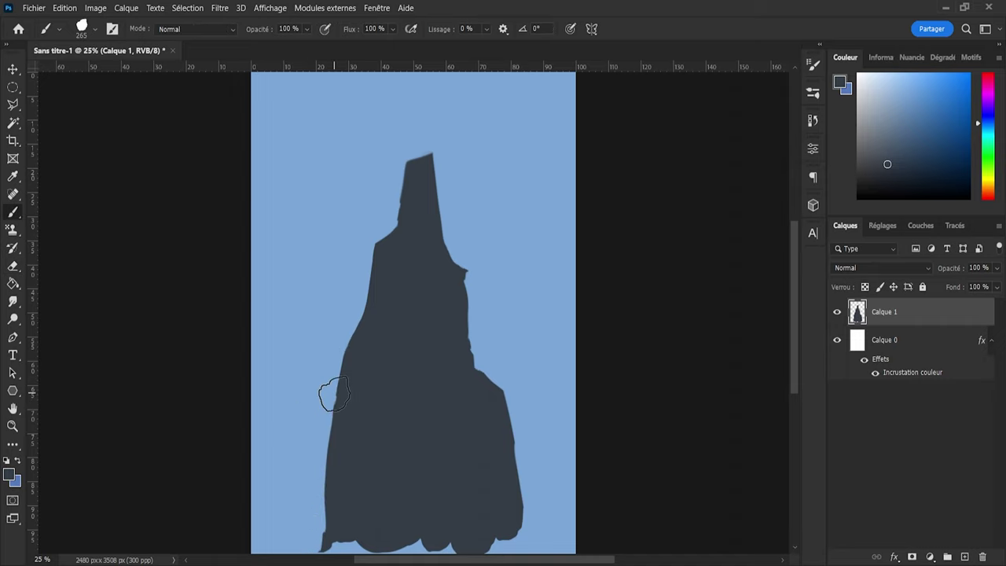
{"action": "key", "text": "e"}
{"action": "mouse_move", "coordinate": [333, 359]}
{"action": "left_mouse_down"}
{"action": "mouse_move", "coordinate": [341, 386]}
{"action": "mouse_move", "coordinate": [356, 275]}
{"action": "mouse_move", "coordinate": [363, 293]}
{"action": "left_mouse_up"}
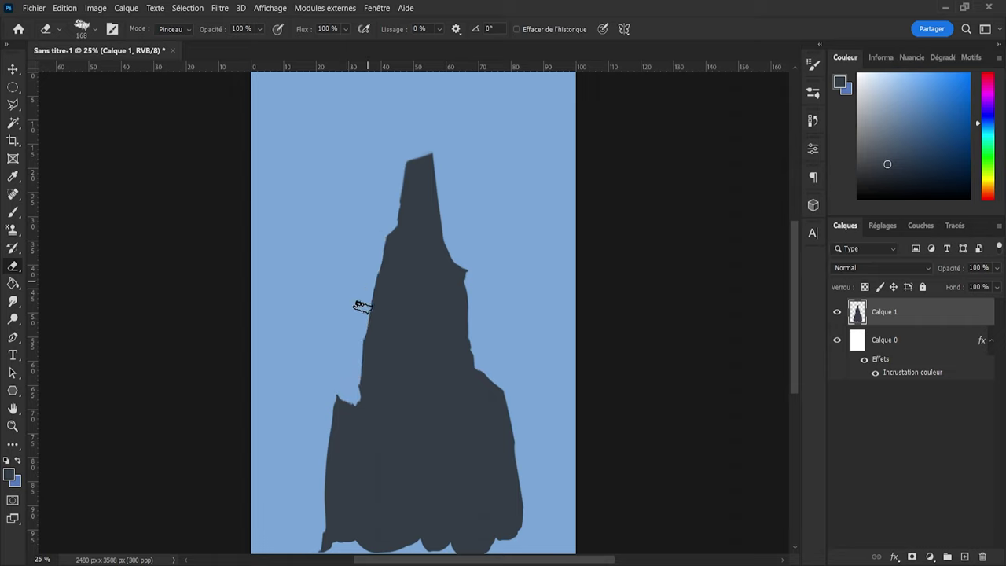
{"action": "mouse_move", "coordinate": [359, 335]}
{"action": "left_mouse_down"}
{"action": "mouse_move", "coordinate": [383, 314]}
{"action": "mouse_move", "coordinate": [355, 325]}
{"action": "left_mouse_up"}
{"action": "key", "text": "b"}
{"action": "mouse_move", "coordinate": [393, 301]}
{"action": "left_mouse_down"}
{"action": "mouse_move", "coordinate": [346, 333]}
{"action": "mouse_move", "coordinate": [353, 308]}
{"action": "mouse_move", "coordinate": [344, 366]}
{"action": "mouse_move", "coordinate": [359, 398]}
{"action": "mouse_move", "coordinate": [354, 426]}
{"action": "left_mouse_up"}
{"action": "key", "text": "e"}
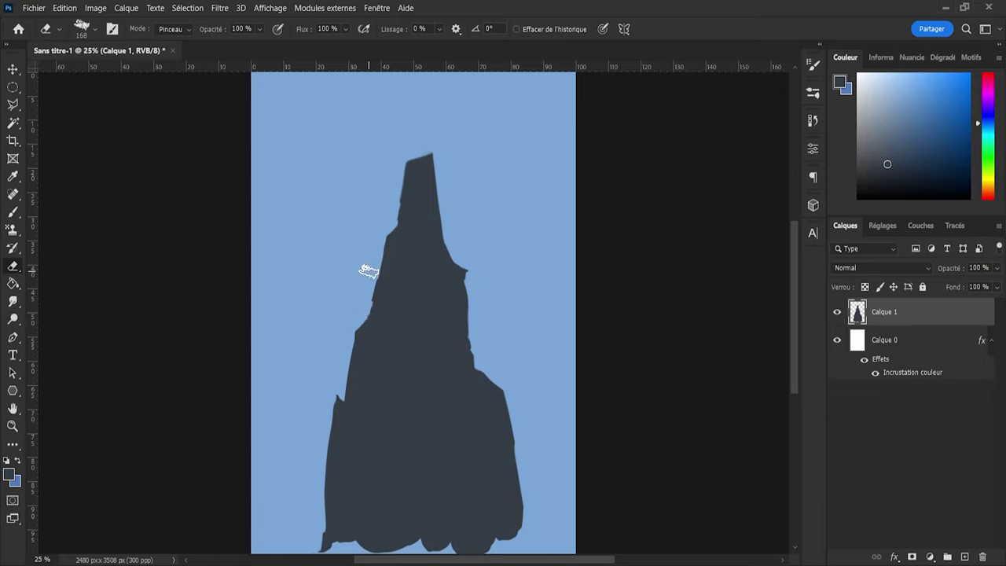
{"action": "left_click_drag", "start_coordinate": [340, 350], "coordinate": [326, 480]}
Step: Erase both lower sides of the silhouette to narrow it into a column with straight vertical edges
{"action": "scroll", "coordinate": [794, 390], "scroll_direction": "down", "scroll_amount": 3}
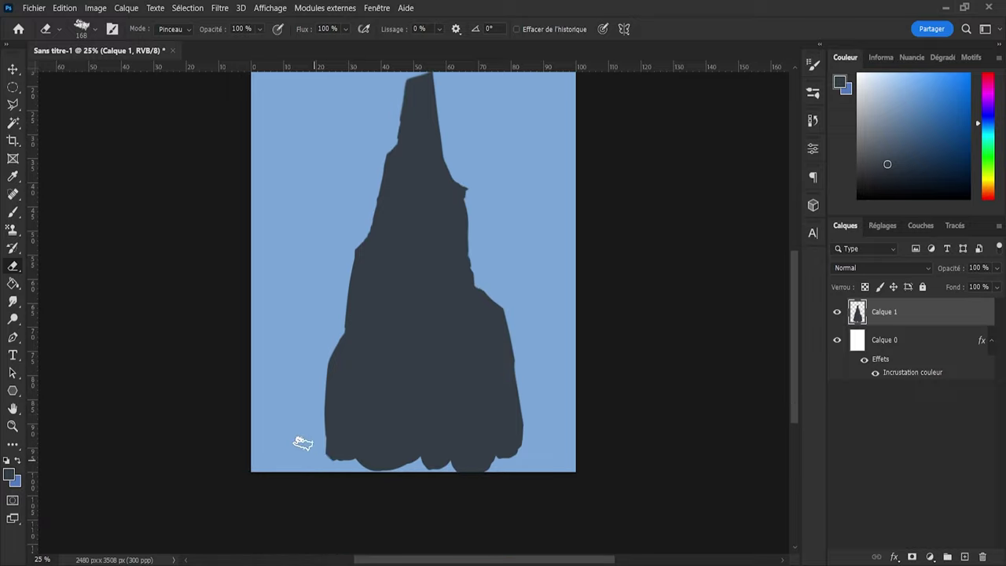
{"action": "left_click_drag", "start_coordinate": [320, 333], "coordinate": [322, 453]}
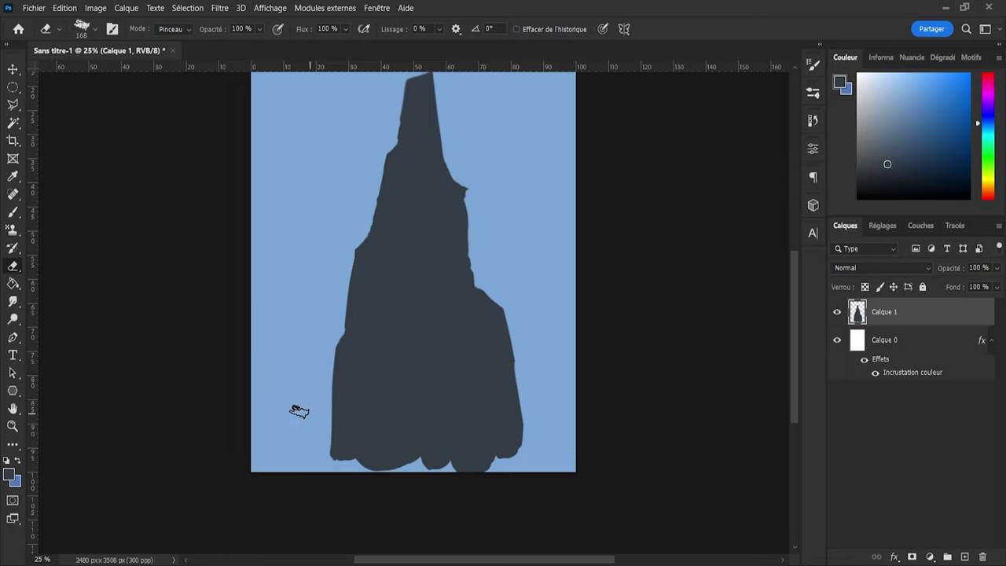
{"action": "left_click_drag", "start_coordinate": [325, 431], "coordinate": [336, 478]}
{"action": "mouse_move", "coordinate": [570, 335]}
{"action": "left_mouse_down"}
{"action": "mouse_move", "coordinate": [528, 323]}
{"action": "mouse_move", "coordinate": [512, 278]}
{"action": "mouse_move", "coordinate": [485, 269]}
{"action": "mouse_move", "coordinate": [492, 496]}
{"action": "left_mouse_up"}
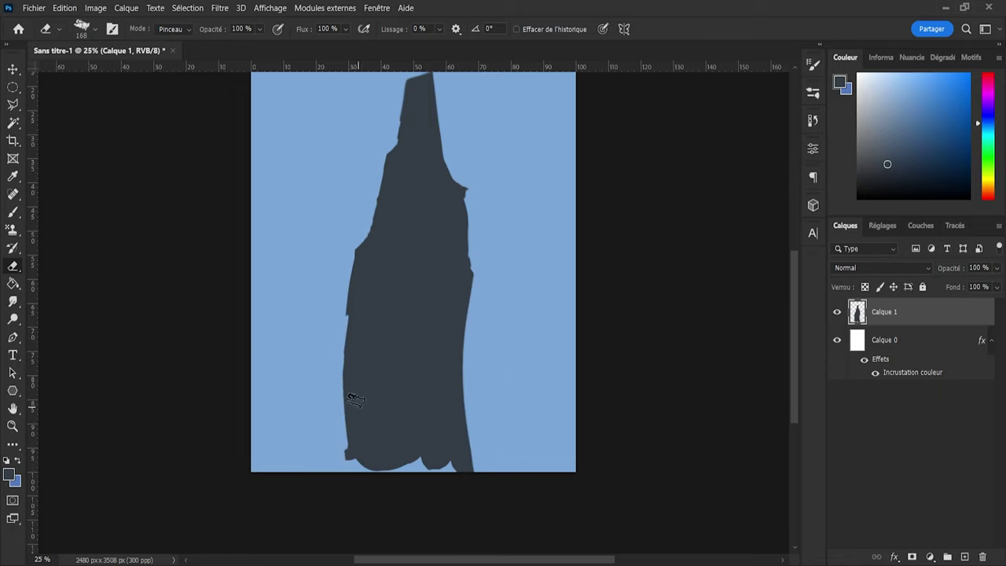
{"action": "left_click_drag", "start_coordinate": [340, 256], "coordinate": [340, 553]}
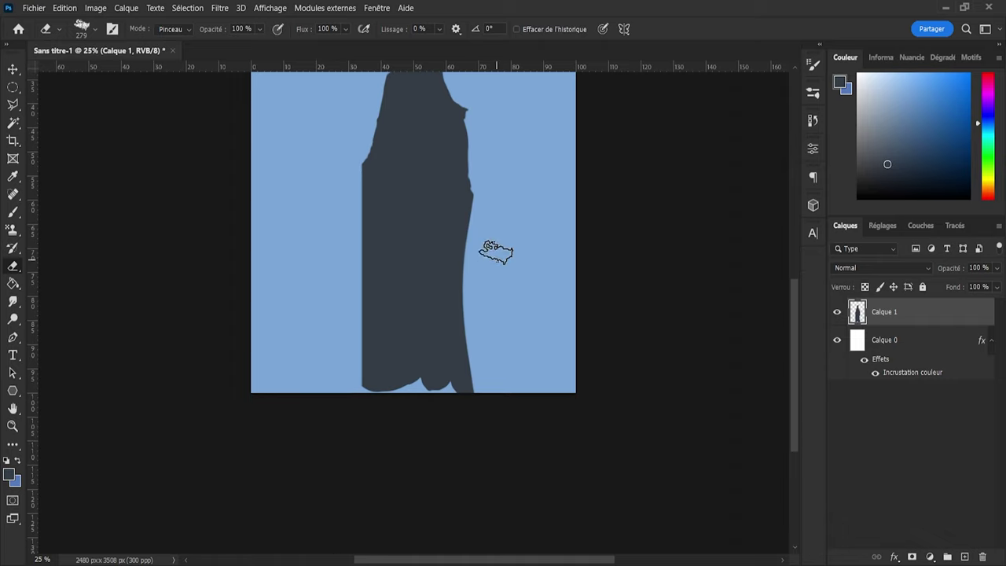
{"action": "left_click_drag", "start_coordinate": [485, 179], "coordinate": [394, 416]}
{"action": "key", "text": "ctrl+z"}
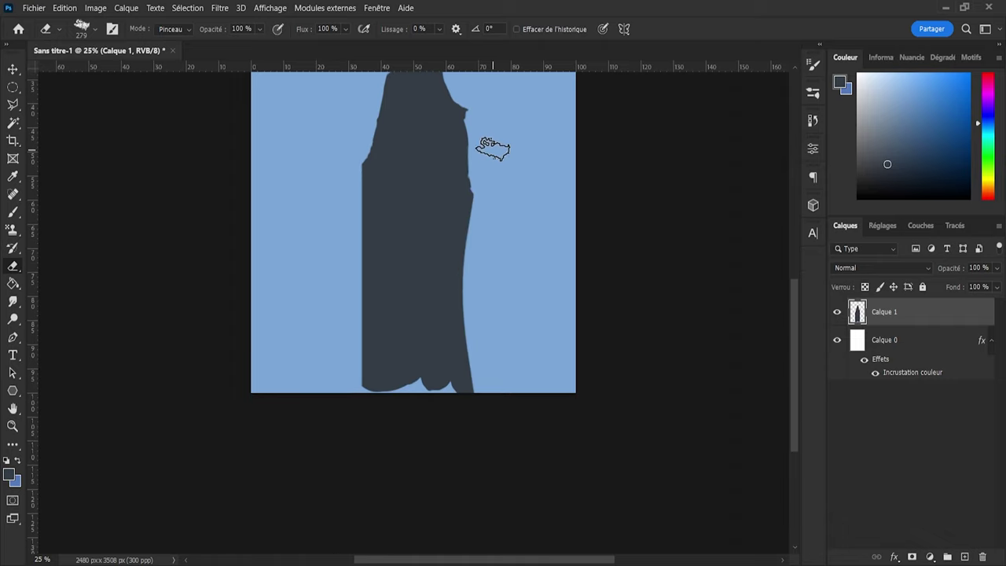
{"action": "mouse_move", "coordinate": [479, 415]}
{"action": "left_mouse_down"}
{"action": "mouse_move", "coordinate": [476, 285]}
{"action": "mouse_move", "coordinate": [495, 157]}
{"action": "left_mouse_up"}
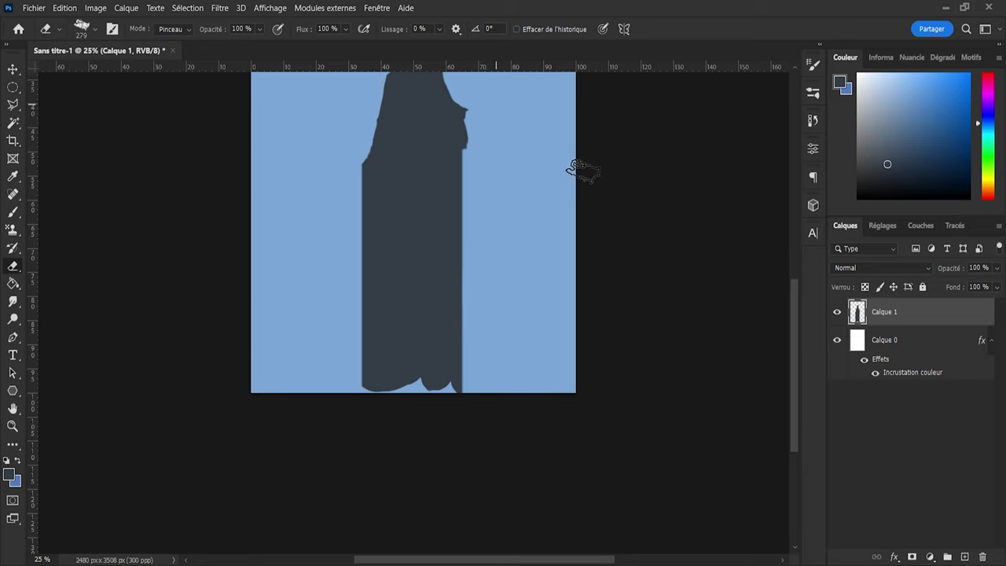
Step: Paint the lower right side of the spire wider and erase the protruding right ledge into a smooth tapering edge
{"action": "left_click_drag", "start_coordinate": [792, 343], "coordinate": [763, 303]}
{"action": "key", "text": "b"}
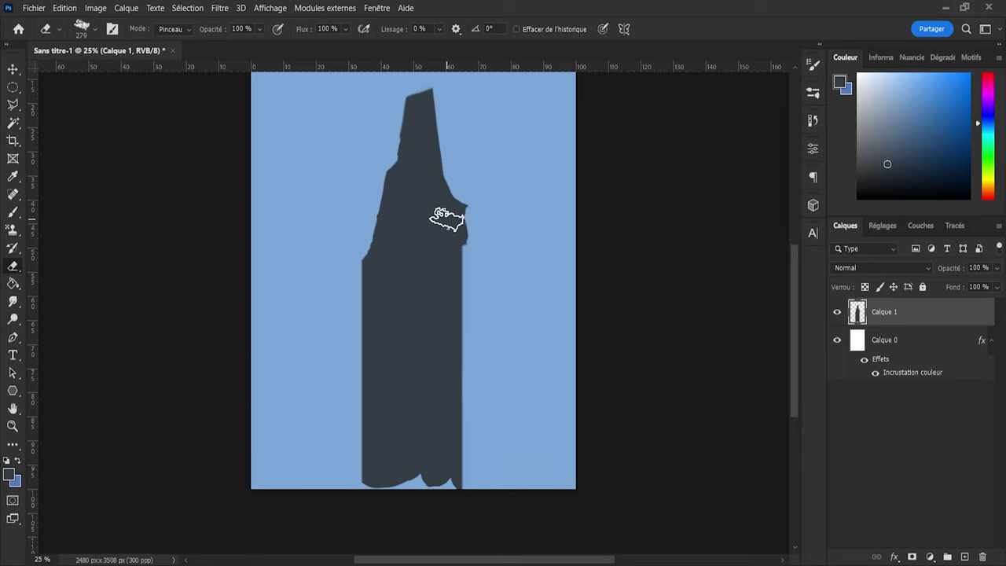
{"action": "mouse_move", "coordinate": [451, 239]}
{"action": "left_mouse_down"}
{"action": "mouse_move", "coordinate": [438, 342]}
{"action": "mouse_move", "coordinate": [445, 250]}
{"action": "mouse_move", "coordinate": [451, 275]}
{"action": "mouse_move", "coordinate": [454, 249]}
{"action": "mouse_move", "coordinate": [464, 440]}
{"action": "left_mouse_up"}
{"action": "key", "text": "e"}
{"action": "mouse_move", "coordinate": [494, 337]}
{"action": "left_mouse_down"}
{"action": "mouse_move", "coordinate": [486, 202]}
{"action": "mouse_move", "coordinate": [474, 228]}
{"action": "mouse_move", "coordinate": [472, 197]}
{"action": "left_mouse_up"}
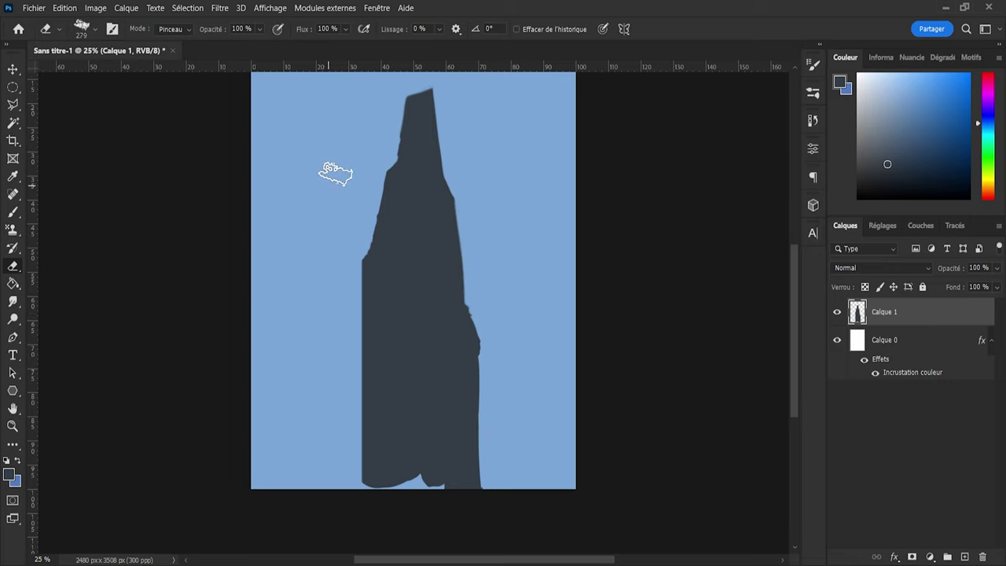
Step: Widen the lower left side of the spire with dark paint and trim its outer edge into an angled shoulder
{"action": "key", "text": "b"}
{"action": "mouse_move", "coordinate": [361, 322]}
{"action": "left_mouse_down"}
{"action": "mouse_move", "coordinate": [366, 465]}
{"action": "mouse_move", "coordinate": [364, 377]}
{"action": "left_mouse_up"}
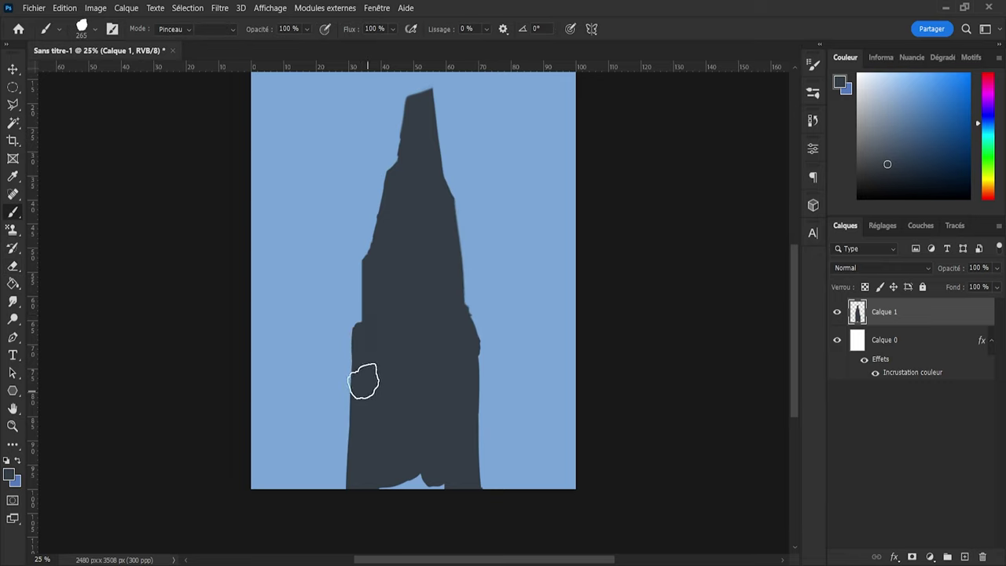
{"action": "key", "text": "e"}
{"action": "mouse_move", "coordinate": [338, 333]}
{"action": "left_mouse_down"}
{"action": "mouse_move", "coordinate": [344, 320]}
{"action": "mouse_move", "coordinate": [329, 443]}
{"action": "mouse_move", "coordinate": [342, 530]}
{"action": "left_mouse_up"}
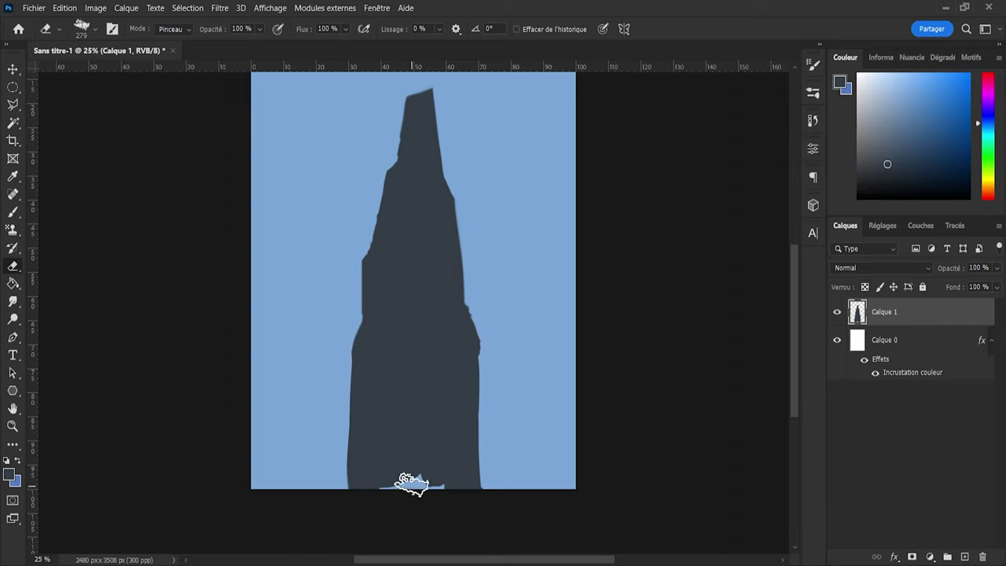
Step: Fill the remaining gaps along the base of the spire with dark paint down to the canvas edge
{"action": "key", "text": "b"}
{"action": "left_click", "coordinate": [386, 472]}
{"action": "mouse_move", "coordinate": [389, 446]}
{"action": "left_mouse_down"}
{"action": "mouse_move", "coordinate": [426, 502]}
{"action": "mouse_move", "coordinate": [450, 486]}
{"action": "left_mouse_up"}
Step: Move the spire lower on the canvas and slightly to the right with Free Transform, and apply the transformation
{"action": "mouse_move", "coordinate": [794, 364]}
{"action": "left_mouse_down"}
{"action": "mouse_move", "coordinate": [791, 356]}
{"action": "mouse_move", "coordinate": [787, 379]}
{"action": "left_mouse_up"}
{"action": "key", "text": "ctrl+t"}
{"action": "left_click_drag", "start_coordinate": [417, 182], "coordinate": [425, 260]}
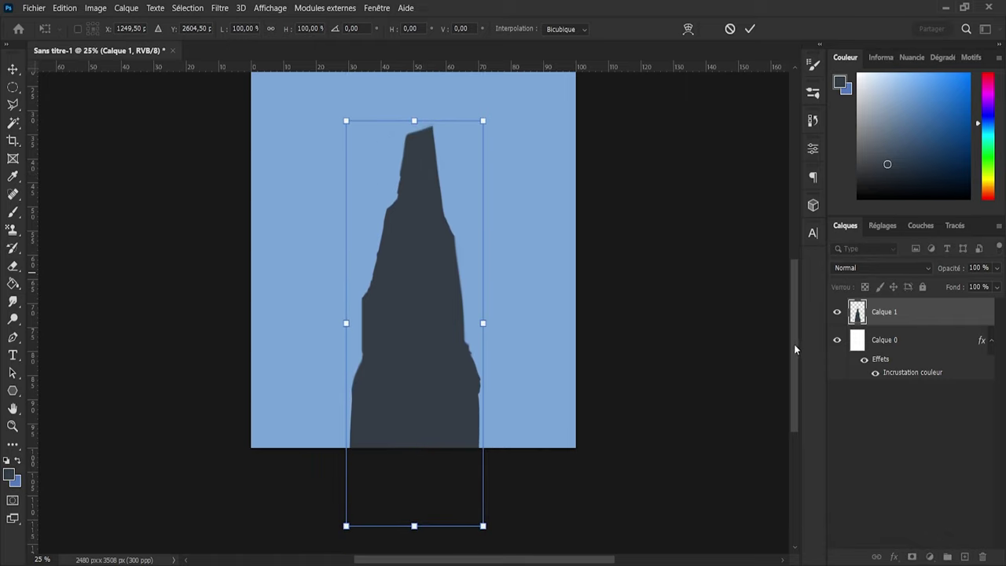
{"action": "left_click_drag", "start_coordinate": [794, 344], "coordinate": [782, 305]}
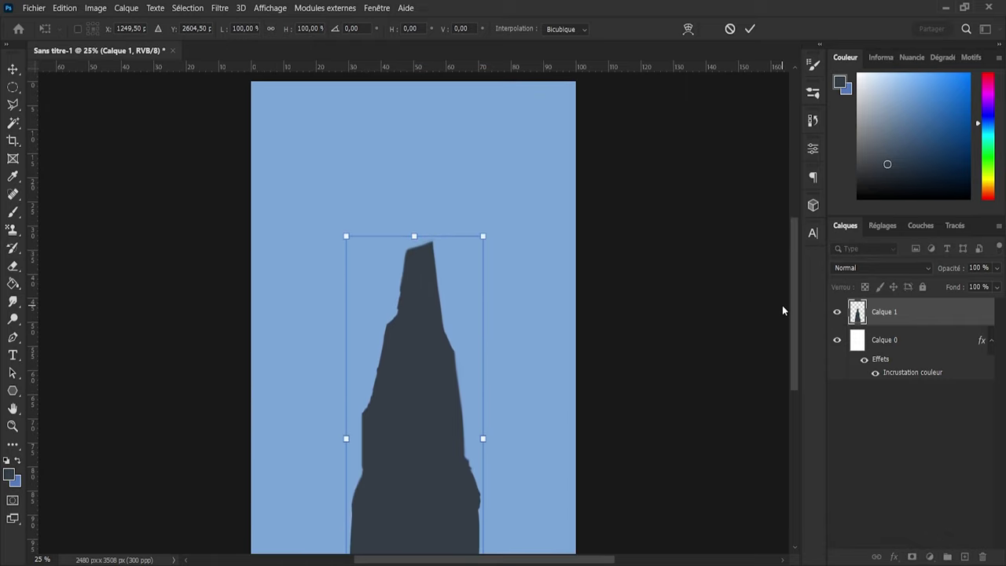
{"action": "left_click_drag", "start_coordinate": [433, 426], "coordinate": [431, 399]}
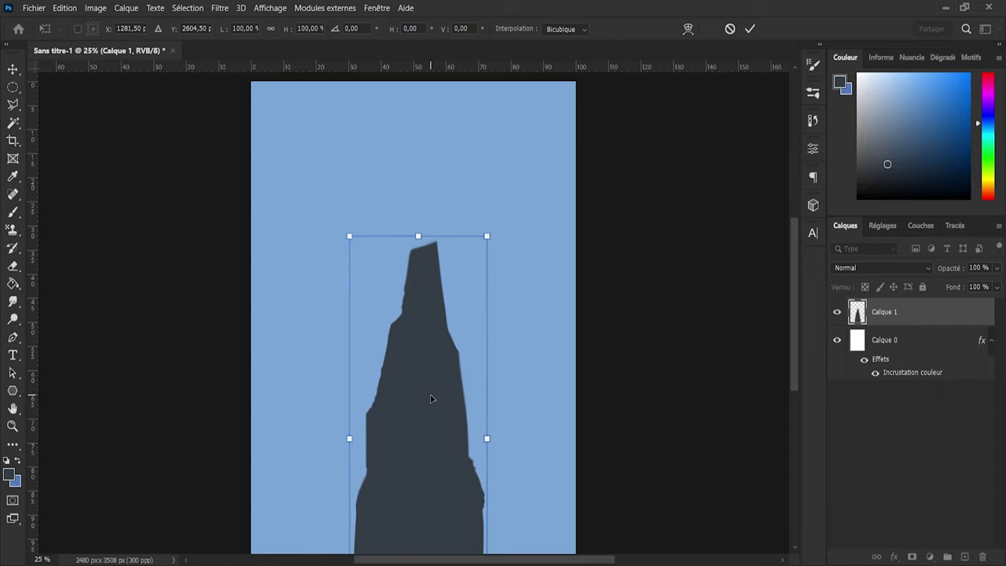
{"action": "left_click", "coordinate": [749, 29]}
Step: Add a new layer clipped to Calque 1 and choose a lighter purplish grey as the foreground colour
{"action": "key", "text": "b"}
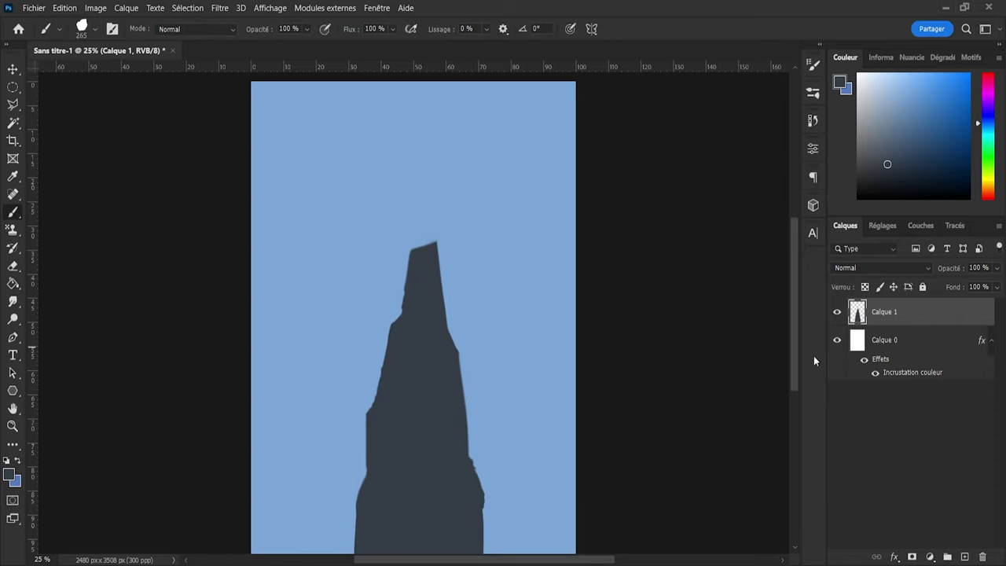
{"action": "left_click", "coordinate": [965, 558]}
{"action": "scroll", "coordinate": [546, 365], "scroll_direction": "down", "scroll_amount": 2}
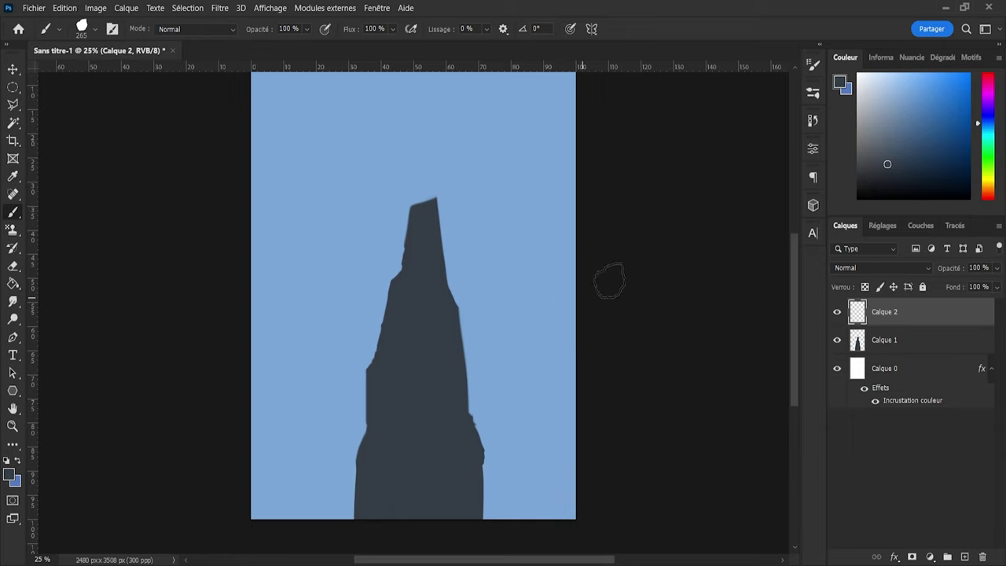
{"action": "key", "text": "i"}
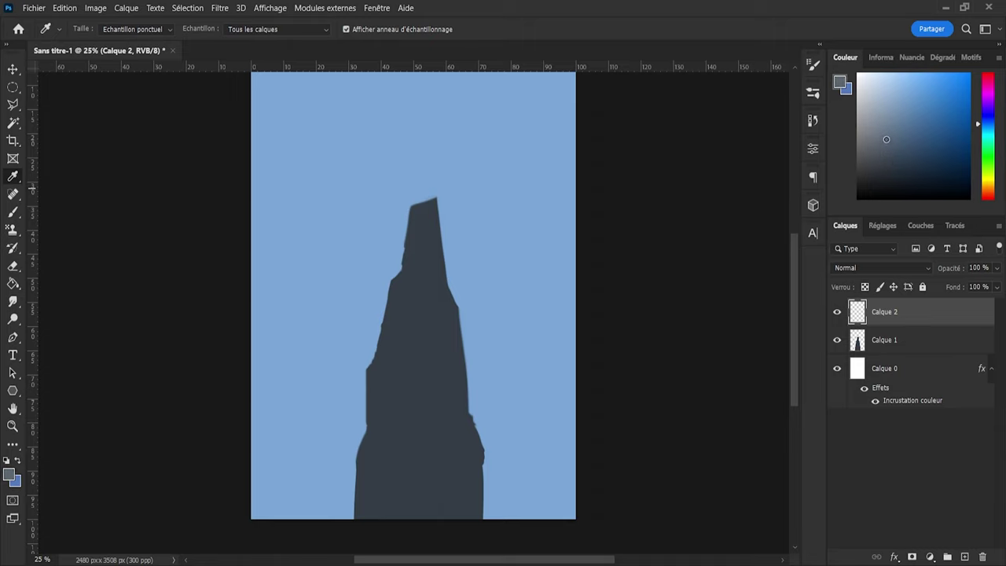
{"action": "left_click_drag", "start_coordinate": [988, 123], "coordinate": [986, 119]}
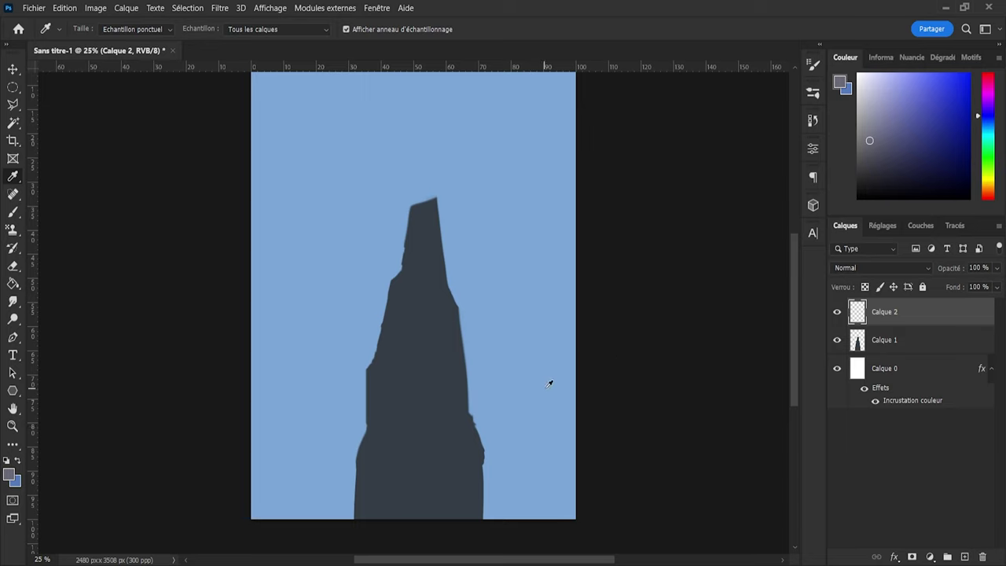
{"action": "left_click", "coordinate": [896, 323], "text": "alt"}
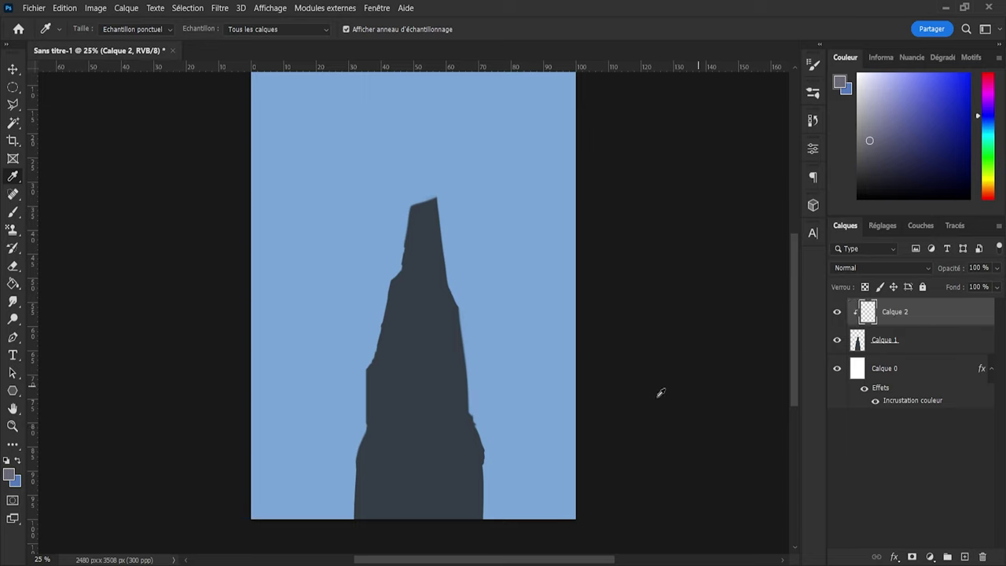
Step: Paint the spire's right face purplish grey from peak to base, leaving a dark shadow strip along the left edge
{"action": "key", "text": "b"}
{"action": "mouse_move", "coordinate": [445, 183]}
{"action": "left_mouse_down"}
{"action": "mouse_move", "coordinate": [449, 349]}
{"action": "mouse_move", "coordinate": [440, 183]}
{"action": "mouse_move", "coordinate": [440, 343]}
{"action": "left_mouse_up"}
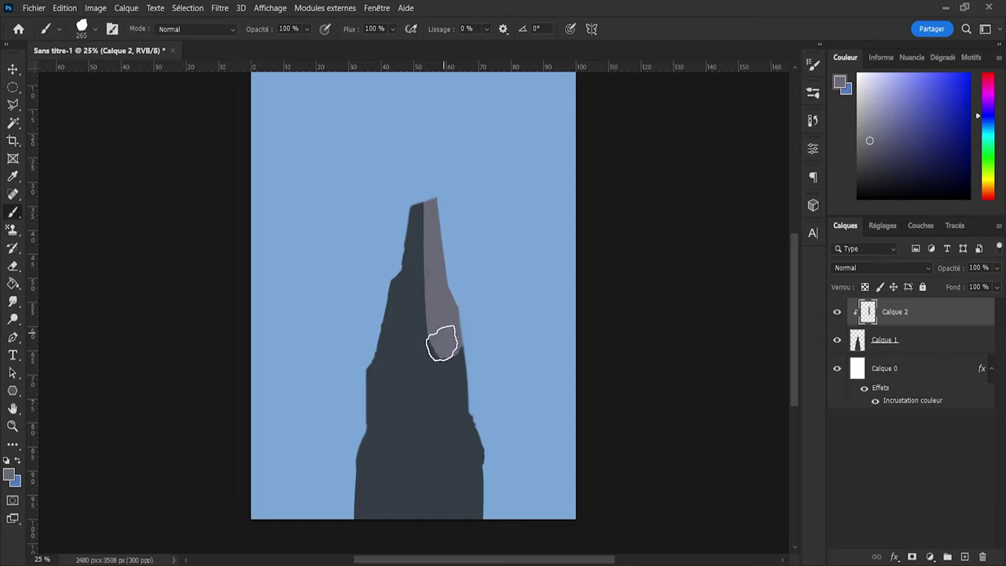
{"action": "mouse_move", "coordinate": [440, 197]}
{"action": "left_mouse_down"}
{"action": "mouse_move", "coordinate": [427, 319]}
{"action": "mouse_move", "coordinate": [400, 391]}
{"action": "mouse_move", "coordinate": [397, 504]}
{"action": "mouse_move", "coordinate": [460, 335]}
{"action": "mouse_move", "coordinate": [477, 430]}
{"action": "left_mouse_up"}
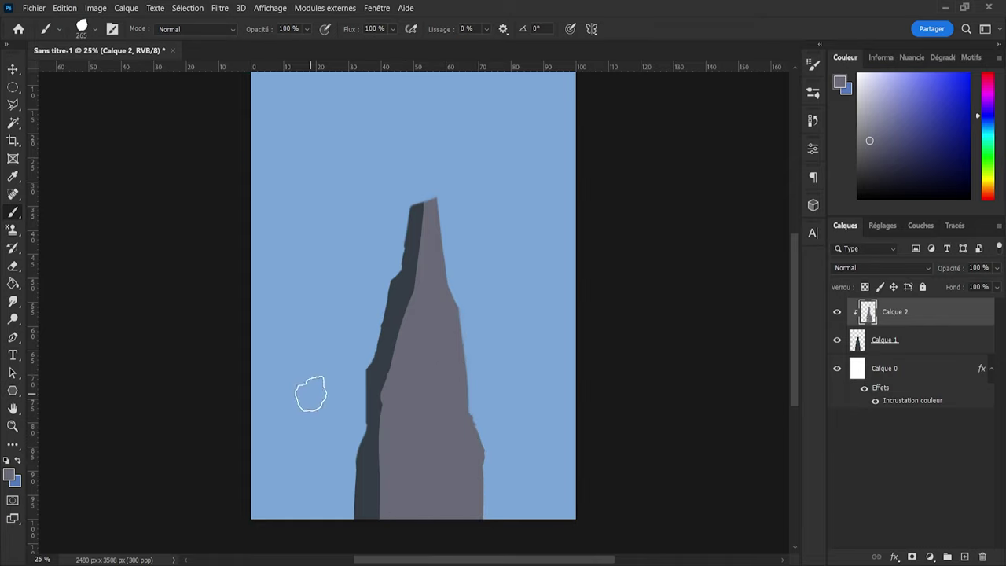
Step: Erase the left edge of the purplish grey face to widen the shadow strip, and touch up the face's edge near the base
{"action": "key", "text": "e"}
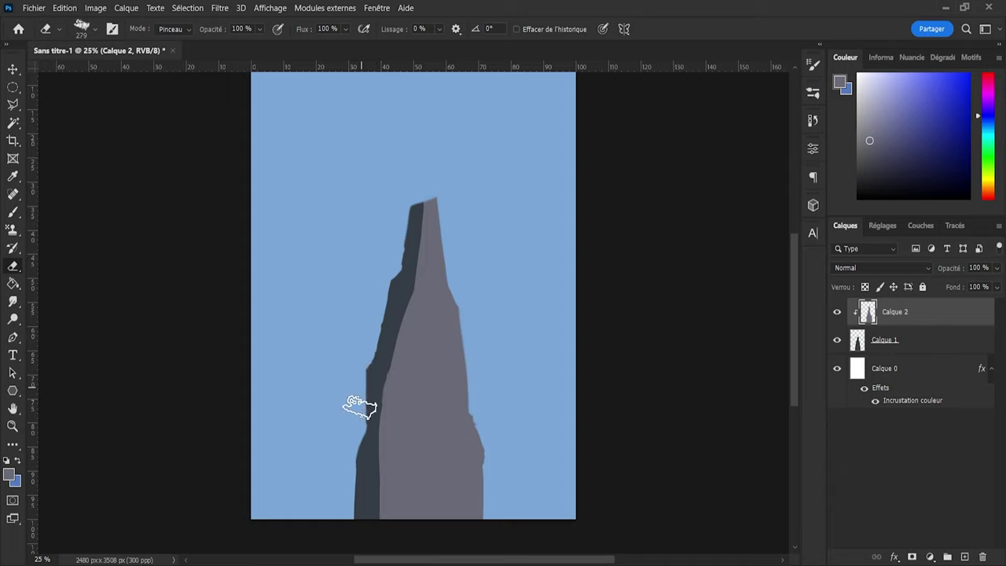
{"action": "left_click_drag", "start_coordinate": [377, 351], "coordinate": [393, 298]}
{"action": "left_click_drag", "start_coordinate": [406, 196], "coordinate": [400, 291]}
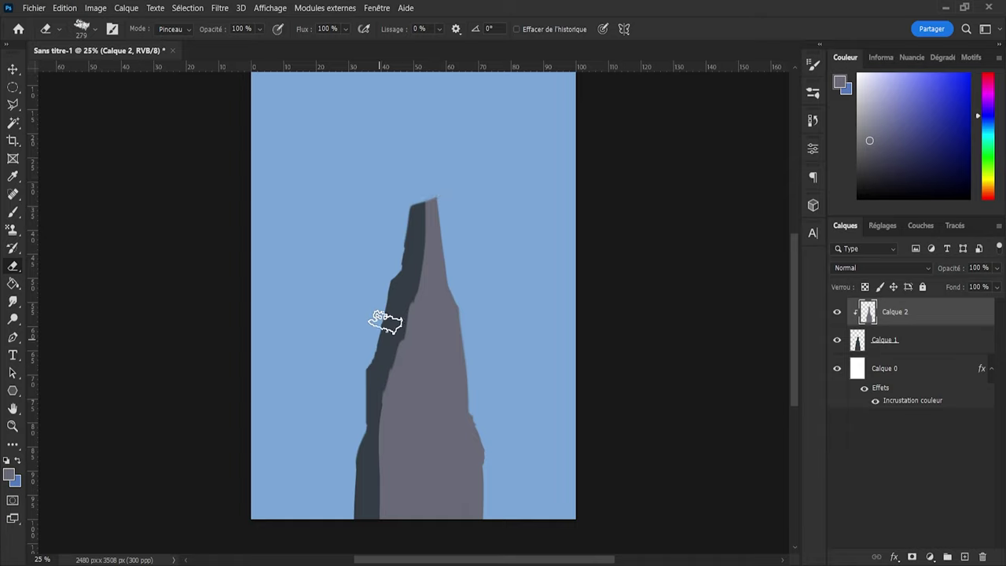
{"action": "mouse_move", "coordinate": [373, 378]}
{"action": "left_mouse_down"}
{"action": "mouse_move", "coordinate": [366, 438]}
{"action": "mouse_move", "coordinate": [374, 392]}
{"action": "left_mouse_up"}
{"action": "key", "text": "b"}
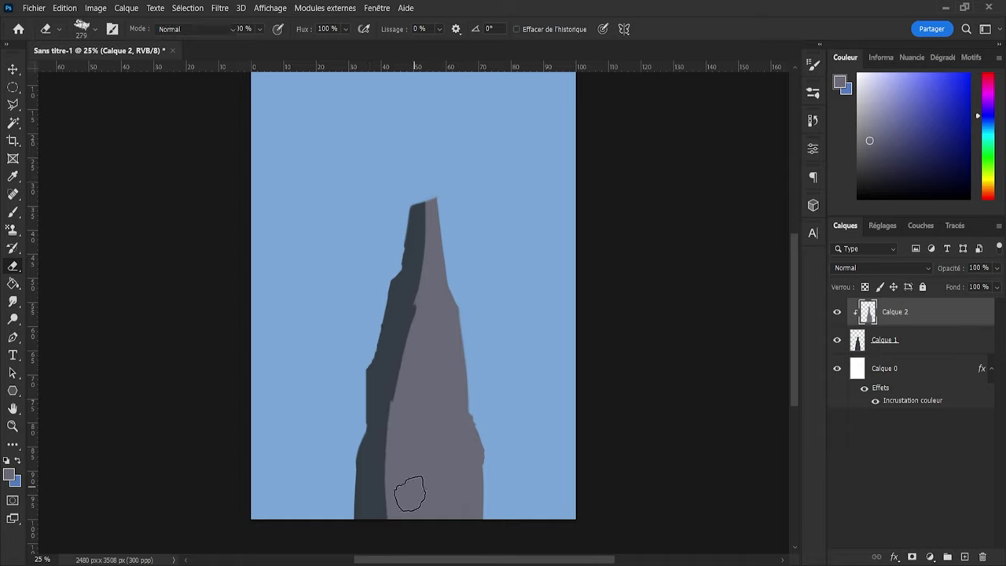
{"action": "mouse_move", "coordinate": [404, 492]}
{"action": "left_mouse_down"}
{"action": "mouse_move", "coordinate": [389, 534]}
{"action": "mouse_move", "coordinate": [348, 460]}
{"action": "mouse_move", "coordinate": [372, 442]}
{"action": "left_mouse_up"}
Step: Roughen the boundary between the purplish grey face and the shadow with jagged notches from the peak down to the base
{"action": "key", "text": "e"}
{"action": "left_click_drag", "start_coordinate": [378, 385], "coordinate": [410, 320]}
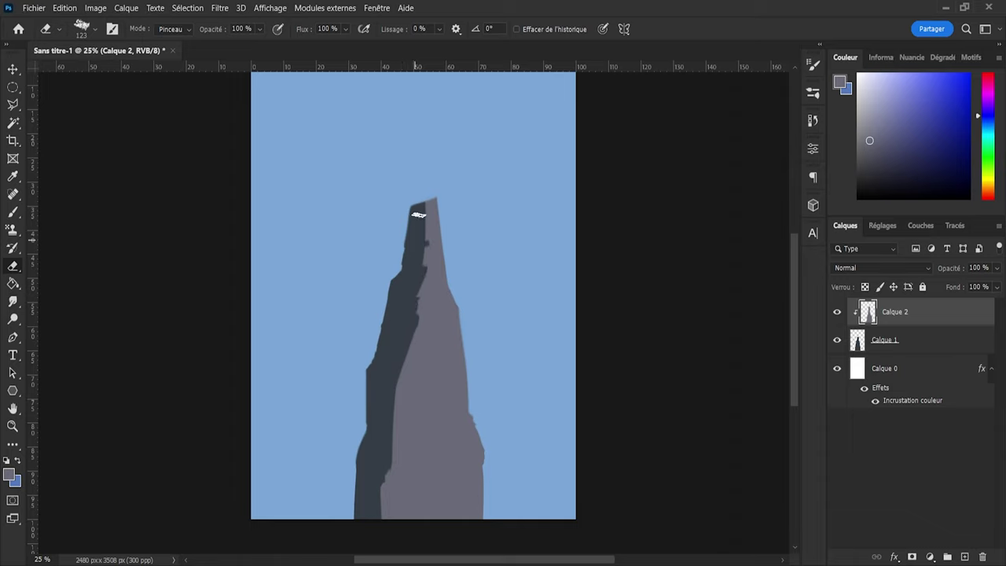
{"action": "mouse_move", "coordinate": [418, 215]}
{"action": "left_mouse_down"}
{"action": "mouse_move", "coordinate": [436, 196]}
{"action": "mouse_move", "coordinate": [432, 205]}
{"action": "mouse_move", "coordinate": [415, 195]}
{"action": "mouse_move", "coordinate": [452, 198]}
{"action": "left_mouse_up"}
{"action": "key", "text": "b"}
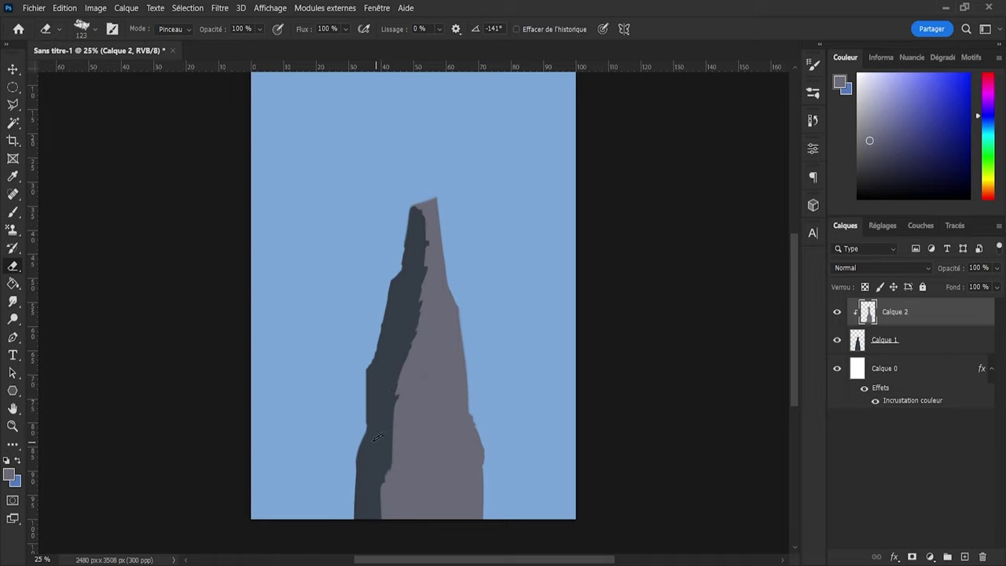
{"action": "key", "text": "b"}
{"action": "mouse_move", "coordinate": [400, 381]}
{"action": "left_mouse_down"}
{"action": "mouse_move", "coordinate": [370, 378]}
{"action": "mouse_move", "coordinate": [371, 395]}
{"action": "mouse_move", "coordinate": [393, 363]}
{"action": "mouse_move", "coordinate": [380, 394]}
{"action": "mouse_move", "coordinate": [388, 387]}
{"action": "mouse_move", "coordinate": [382, 478]}
{"action": "mouse_move", "coordinate": [391, 417]}
{"action": "mouse_move", "coordinate": [383, 472]}
{"action": "left_mouse_up"}
{"action": "key", "text": "e"}
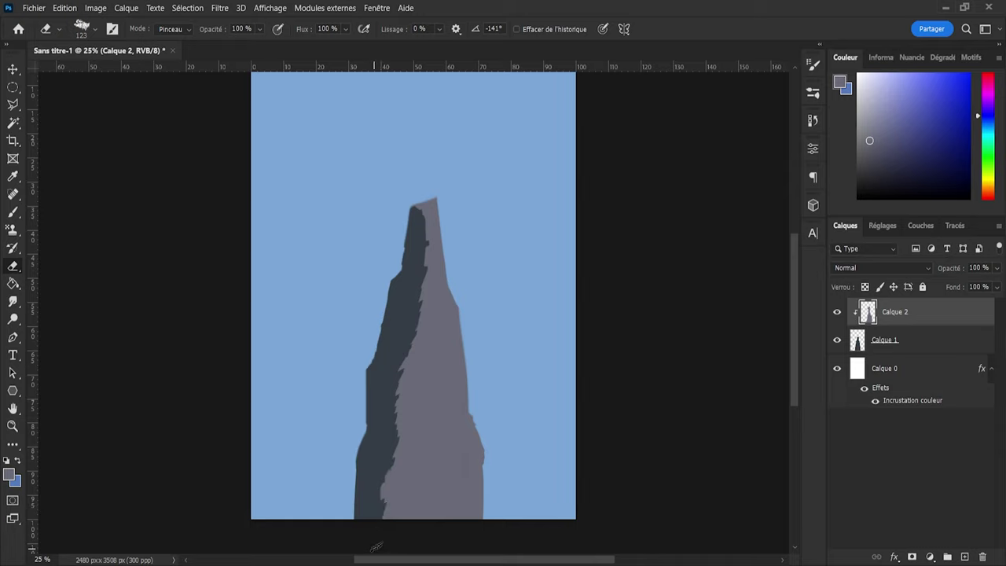
Step: On Calque 1, erase the bumps on the spire's lower right edge to leave a cleaner, straighter outline
{"action": "left_click", "coordinate": [886, 340]}
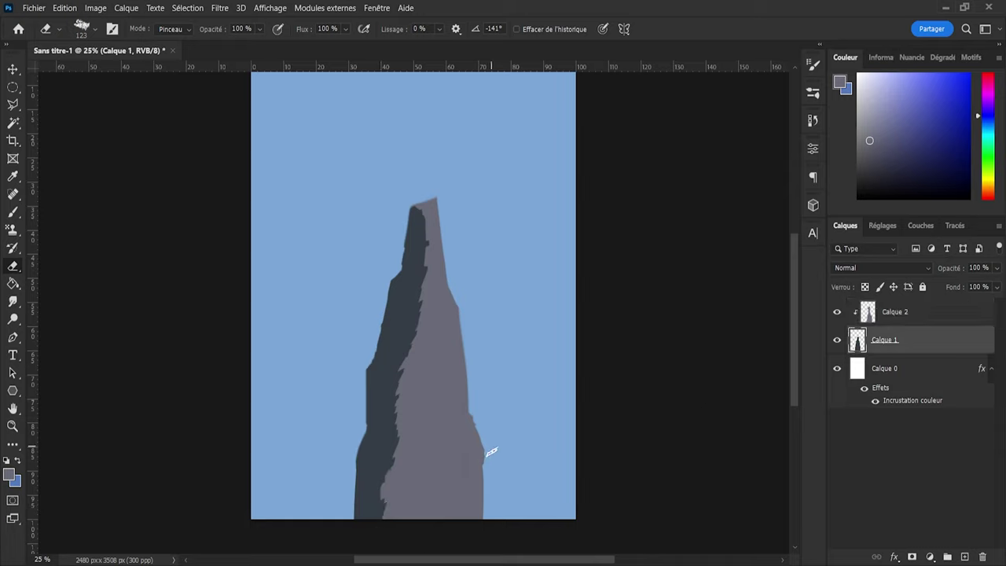
{"action": "left_click_drag", "start_coordinate": [490, 437], "coordinate": [484, 475]}
{"action": "mouse_move", "coordinate": [489, 440]}
{"action": "left_mouse_down"}
{"action": "mouse_move", "coordinate": [480, 417]}
{"action": "mouse_move", "coordinate": [480, 529]}
{"action": "mouse_move", "coordinate": [480, 409]}
{"action": "left_mouse_up"}
Step: Add a new layer above Calque 2 and sample the dark slate of the spire's shadow side as the foreground colour
{"action": "left_click", "coordinate": [873, 319]}
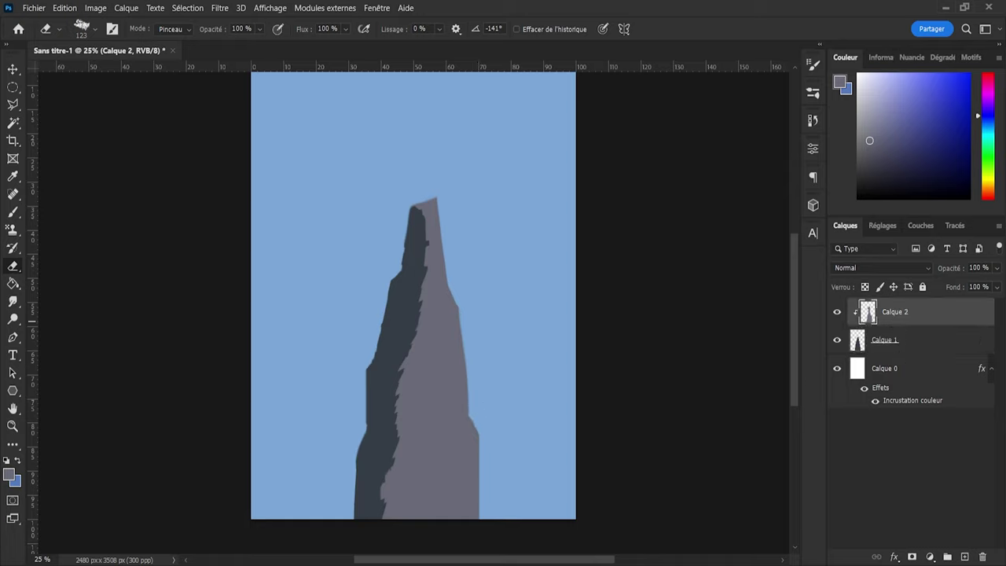
{"action": "left_click", "coordinate": [963, 557]}
{"action": "key", "text": "i"}
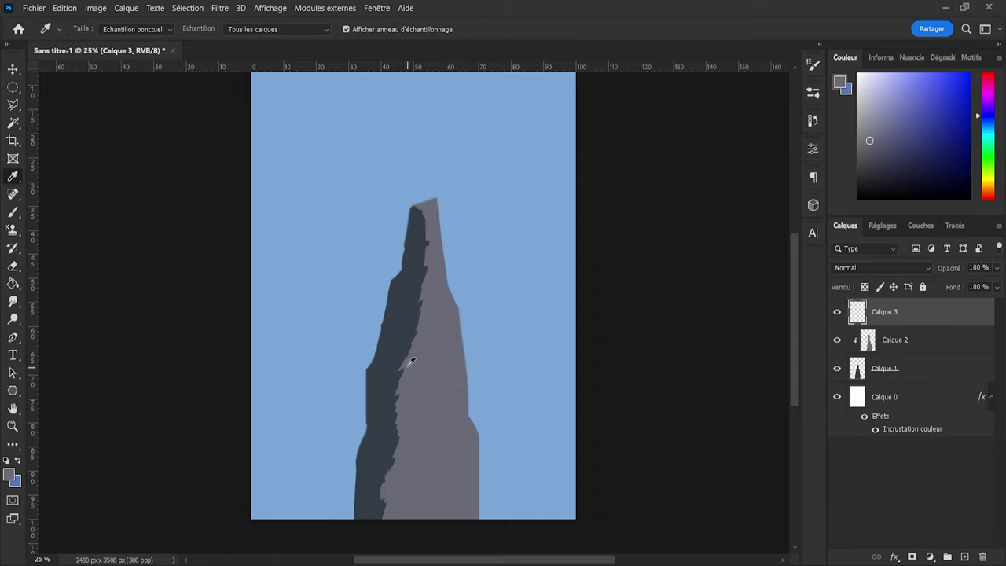
{"action": "left_click", "coordinate": [403, 349]}
Step: On Calque 2, erase a branching jagged crack down the middle of the purplish grey face so the dark base shows through
{"action": "left_click", "coordinate": [889, 346]}
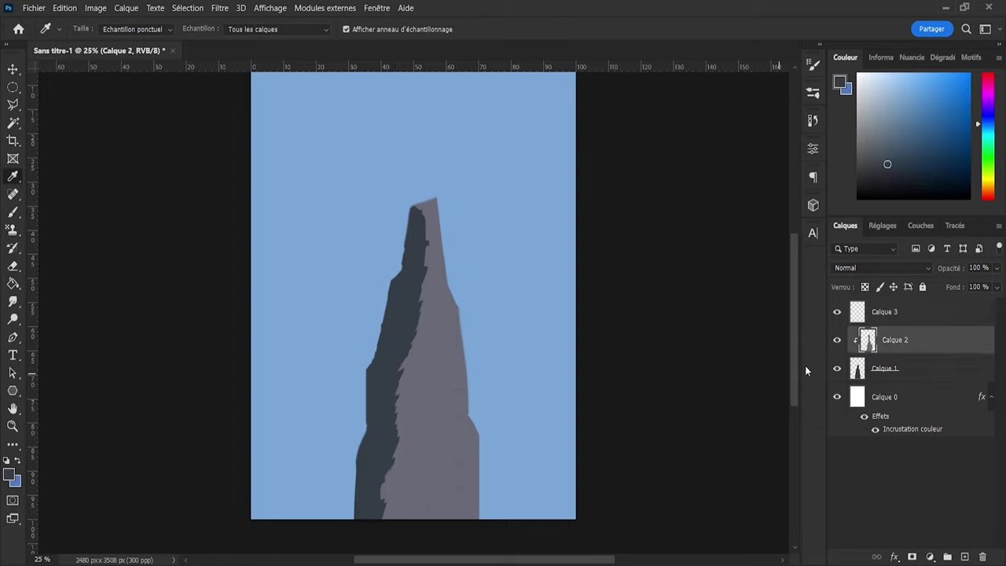
{"action": "key", "text": "e"}
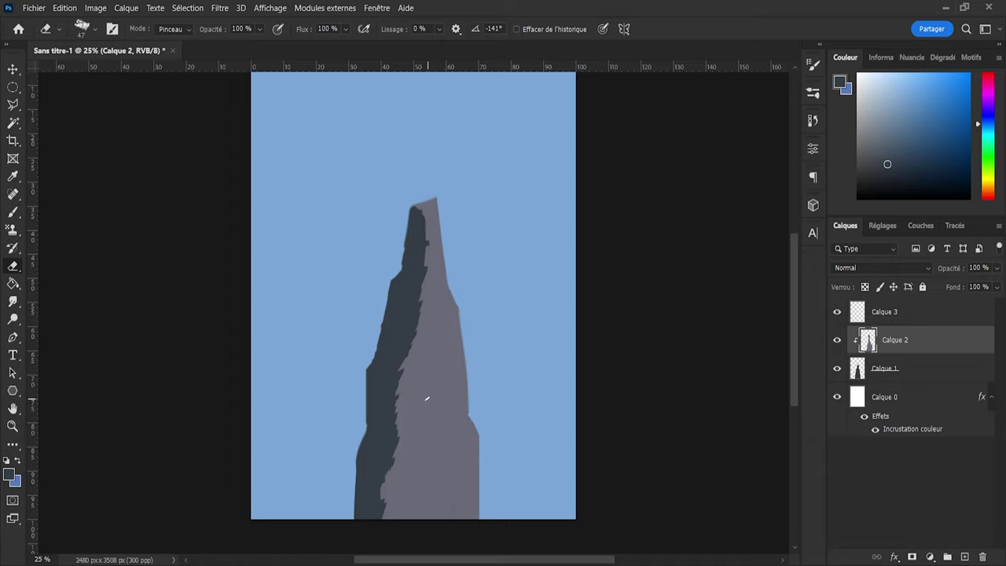
{"action": "mouse_move", "coordinate": [415, 348]}
{"action": "left_mouse_down"}
{"action": "mouse_move", "coordinate": [435, 372]}
{"action": "mouse_move", "coordinate": [423, 348]}
{"action": "left_mouse_up"}
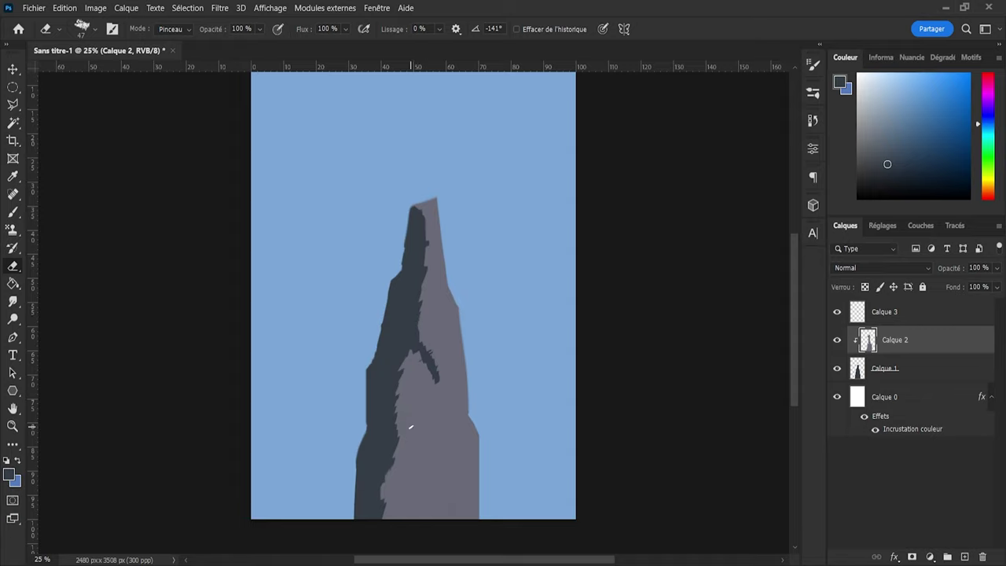
{"action": "left_click_drag", "start_coordinate": [427, 369], "coordinate": [419, 430]}
{"action": "right_click", "coordinate": [432, 358], "text": "alt"}
{"action": "mouse_move", "coordinate": [421, 338]}
{"action": "left_mouse_down"}
{"action": "mouse_move", "coordinate": [430, 384]}
{"action": "mouse_move", "coordinate": [407, 331]}
{"action": "mouse_move", "coordinate": [439, 383]}
{"action": "mouse_move", "coordinate": [399, 439]}
{"action": "mouse_move", "coordinate": [415, 382]}
{"action": "mouse_move", "coordinate": [417, 467]}
{"action": "mouse_move", "coordinate": [416, 378]}
{"action": "mouse_move", "coordinate": [423, 469]}
{"action": "mouse_move", "coordinate": [434, 433]}
{"action": "mouse_move", "coordinate": [422, 416]}
{"action": "mouse_move", "coordinate": [427, 457]}
{"action": "left_mouse_up"}
{"action": "left_click", "coordinate": [416, 375]}
{"action": "right_click", "coordinate": [429, 457], "text": "alt"}
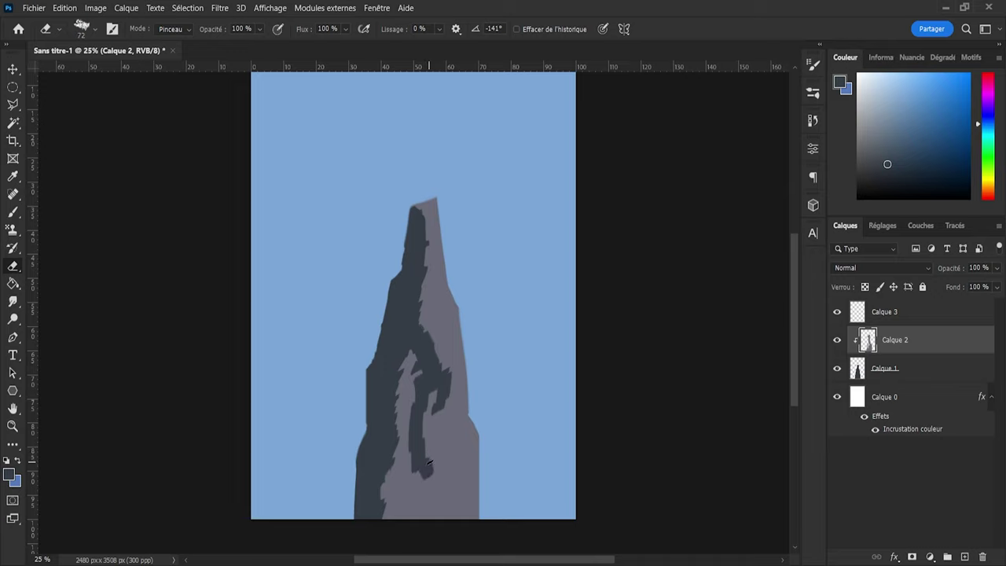
Step: Hide Calque 2 and clip Calque 3 to the spire's base layer
{"action": "key", "text": "b"}
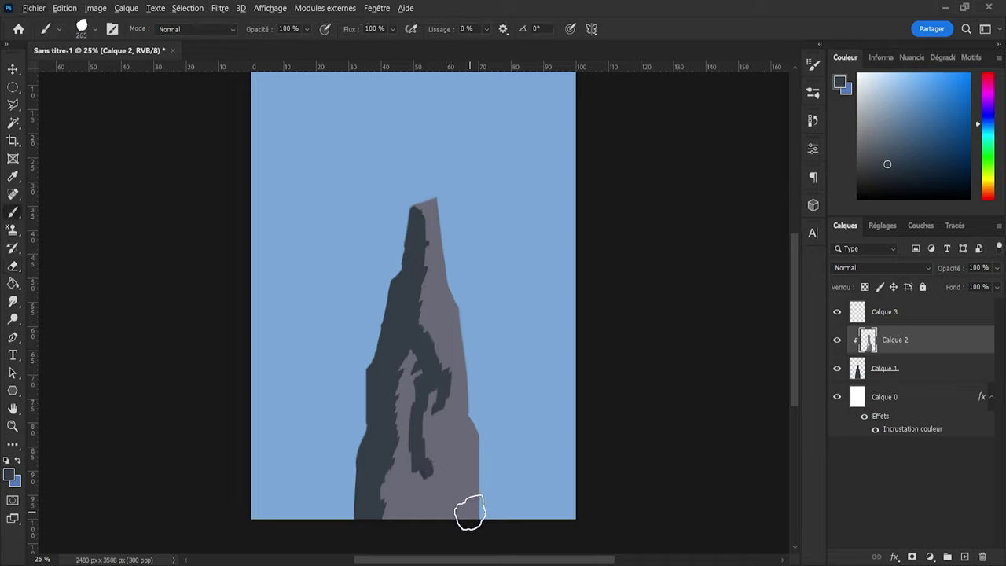
{"action": "left_click", "coordinate": [837, 343]}
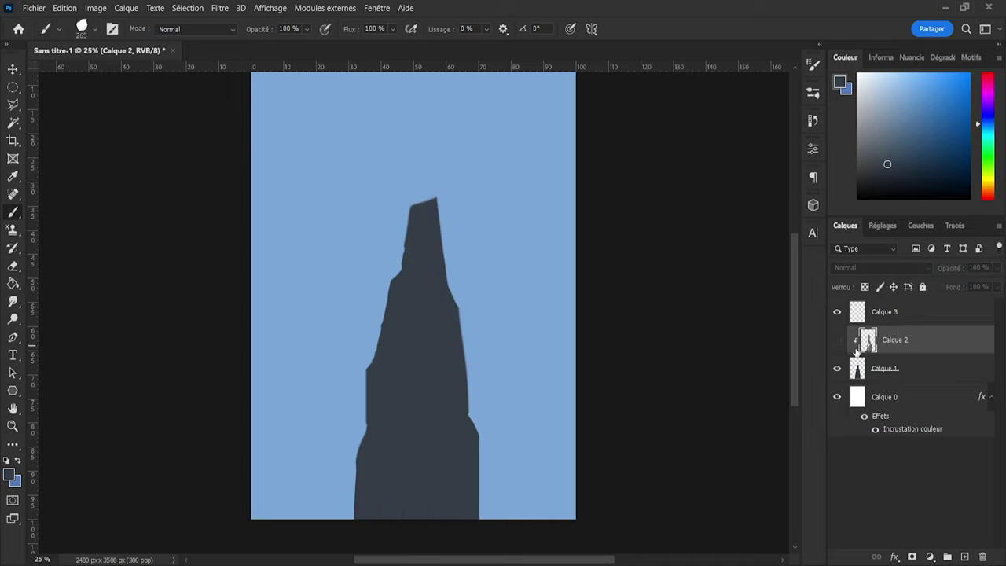
{"action": "left_click", "coordinate": [884, 320]}
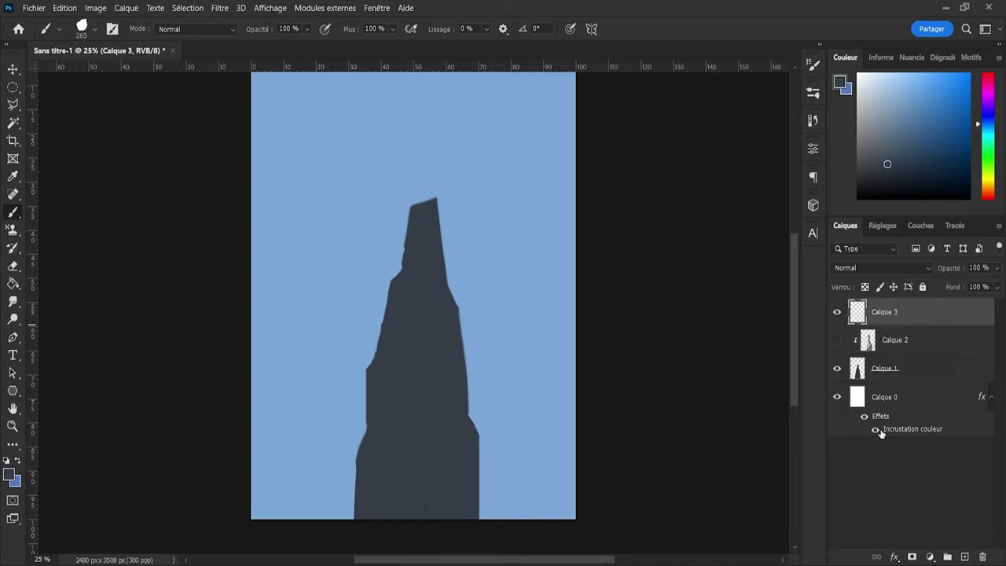
{"action": "left_click", "coordinate": [894, 326], "text": "alt"}
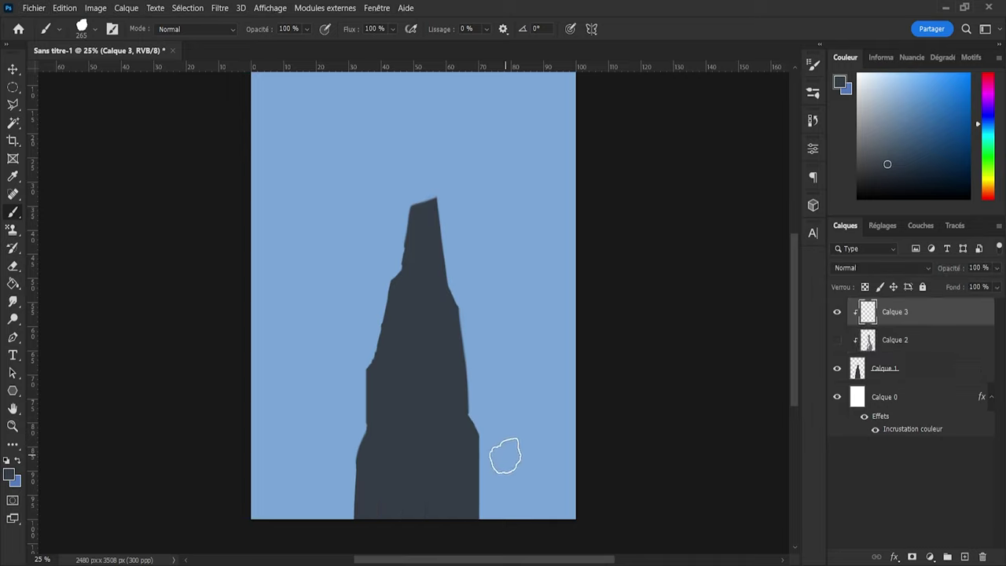
Step: Choose a near-black navy as the foreground colour and paint a shadow strip along the spire's left side on Calque 3
{"action": "key", "text": "i"}
{"action": "left_click_drag", "start_coordinate": [998, 121], "coordinate": [989, 117]}
{"action": "left_click", "coordinate": [901, 175]}
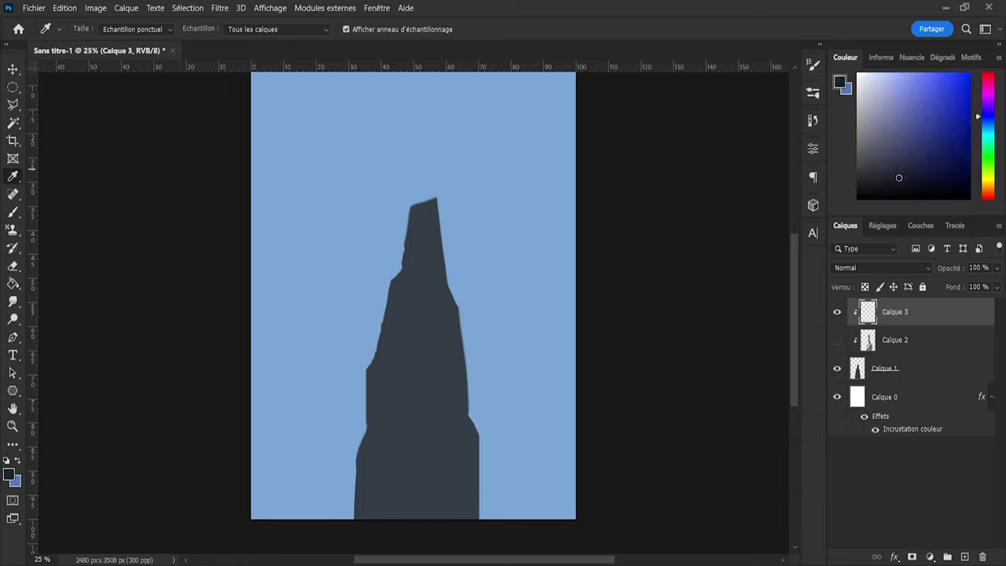
{"action": "left_click_drag", "start_coordinate": [899, 178], "coordinate": [896, 179]}
{"action": "key", "text": "b"}
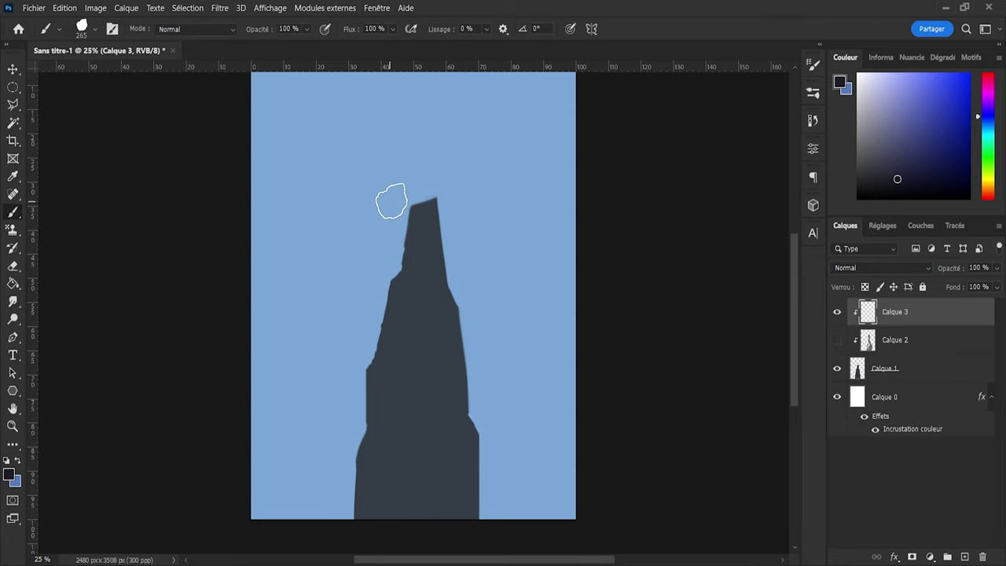
{"action": "mouse_move", "coordinate": [397, 213]}
{"action": "left_mouse_down"}
{"action": "mouse_move", "coordinate": [349, 510]}
{"action": "mouse_move", "coordinate": [357, 406]}
{"action": "mouse_move", "coordinate": [356, 432]}
{"action": "mouse_move", "coordinate": [364, 398]}
{"action": "mouse_move", "coordinate": [360, 497]}
{"action": "mouse_move", "coordinate": [366, 392]}
{"action": "mouse_move", "coordinate": [352, 455]}
{"action": "mouse_move", "coordinate": [402, 207]}
{"action": "mouse_move", "coordinate": [361, 496]}
{"action": "left_mouse_up"}
Step: Erase irregular notches into the inner edge of the navy strip on the spire's lower left side, repainting where needed
{"action": "key", "text": "e"}
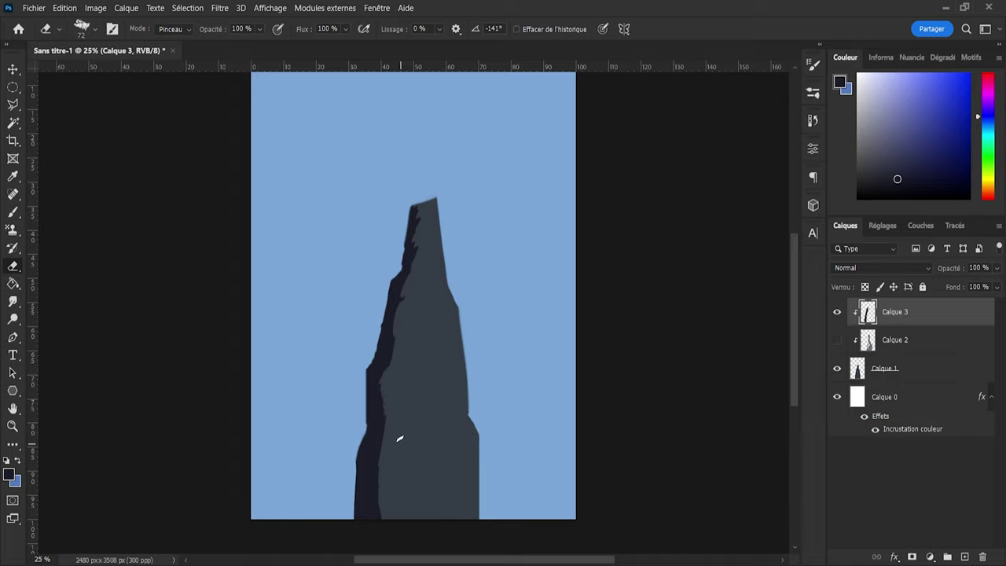
{"action": "left_click_drag", "start_coordinate": [376, 465], "coordinate": [375, 447]}
{"action": "key", "text": "b"}
{"action": "left_click", "coordinate": [370, 453]}
{"action": "key", "text": "e"}
{"action": "right_click", "coordinate": [388, 445], "text": "alt"}
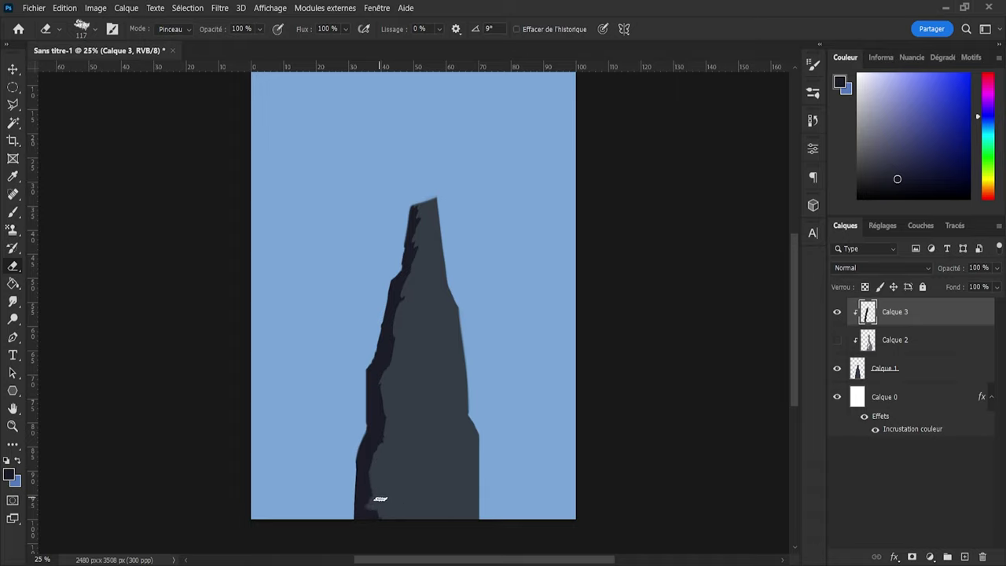
Step: Repaint the bottom end of the navy strip and erase its inner edge into a narrow, uneven shape at the base
{"action": "right_click", "coordinate": [381, 499], "text": "alt"}
{"action": "key", "text": "b"}
{"action": "left_click_drag", "start_coordinate": [359, 504], "coordinate": [366, 537]}
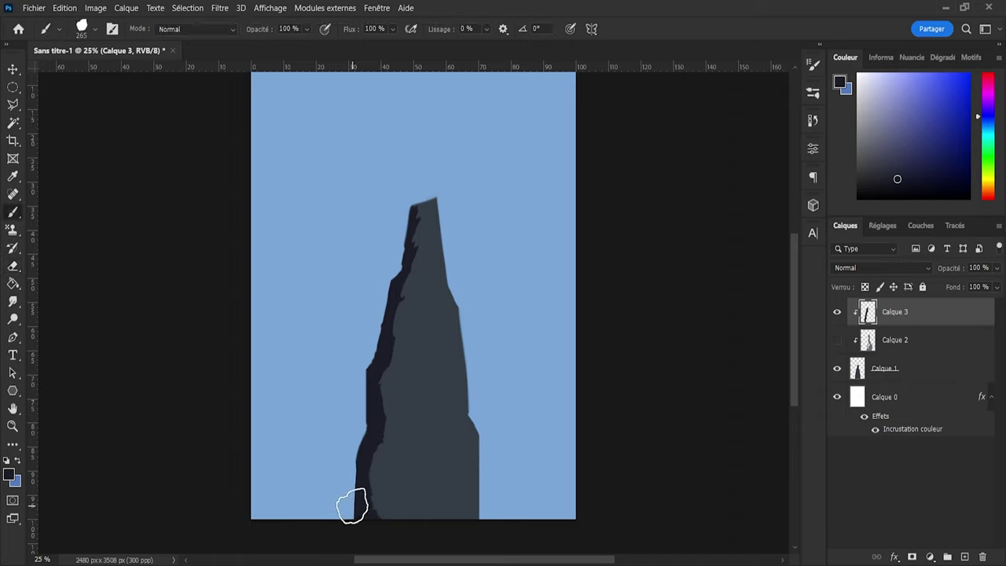
{"action": "key", "text": "e"}
{"action": "right_click", "coordinate": [387, 482], "text": "alt"}
{"action": "left_click_drag", "start_coordinate": [386, 494], "coordinate": [385, 504]}
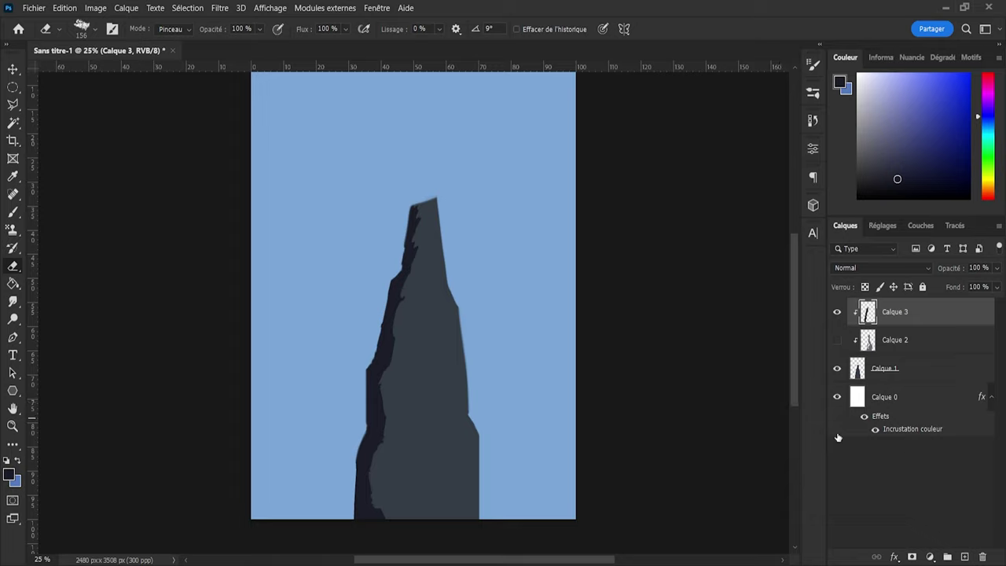
Step: Add a new layer clipped above Calque 3 and paint navy over the spire's body below the peak with an enlarged brush
{"action": "left_click", "coordinate": [965, 556]}
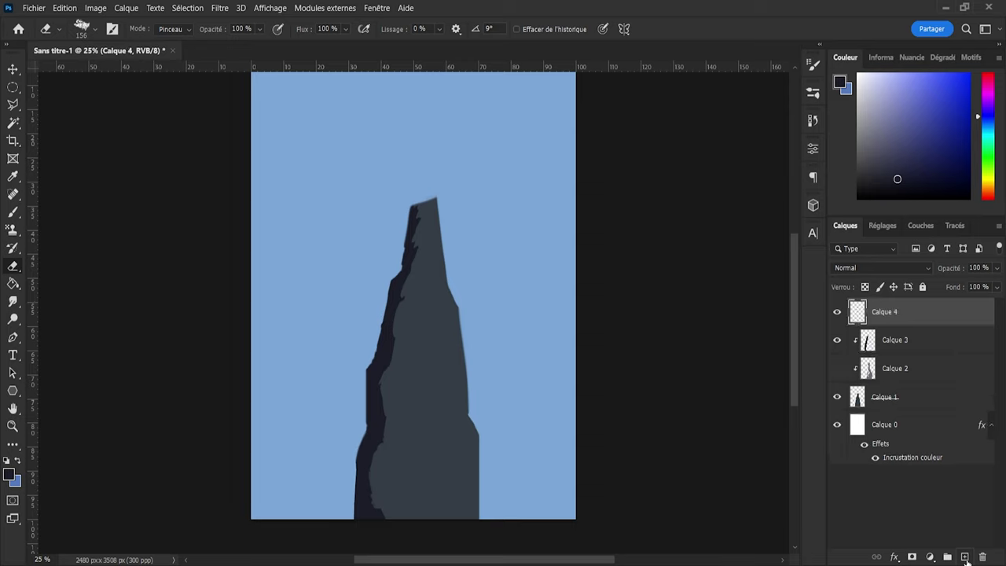
{"action": "left_click", "coordinate": [916, 326], "text": "alt"}
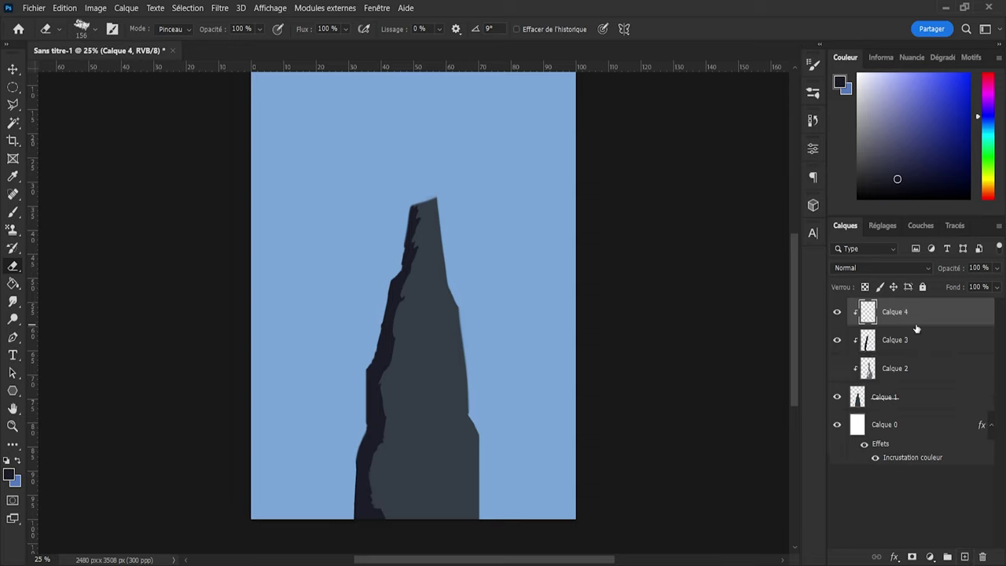
{"action": "key", "text": "b"}
{"action": "mouse_move", "coordinate": [441, 331]}
{"action": "left_mouse_down"}
{"action": "mouse_move", "coordinate": [400, 343]}
{"action": "mouse_move", "coordinate": [437, 392]}
{"action": "mouse_move", "coordinate": [444, 441]}
{"action": "mouse_move", "coordinate": [407, 505]}
{"action": "mouse_move", "coordinate": [406, 438]}
{"action": "mouse_move", "coordinate": [434, 421]}
{"action": "mouse_move", "coordinate": [430, 444]}
{"action": "left_mouse_up"}
{"action": "key", "text": "bracketright"}
{"action": "key", "text": "bracketright"}
{"action": "key", "text": "bracketright"}
{"action": "key", "text": "bracketright"}
{"action": "mouse_move", "coordinate": [348, 427]}
{"action": "left_mouse_down"}
{"action": "mouse_move", "coordinate": [442, 220]}
{"action": "mouse_move", "coordinate": [418, 215]}
{"action": "mouse_move", "coordinate": [442, 254]}
{"action": "mouse_move", "coordinate": [422, 259]}
{"action": "mouse_move", "coordinate": [435, 251]}
{"action": "mouse_move", "coordinate": [438, 265]}
{"action": "mouse_move", "coordinate": [422, 310]}
{"action": "mouse_move", "coordinate": [404, 280]}
{"action": "mouse_move", "coordinate": [426, 266]}
{"action": "mouse_move", "coordinate": [408, 250]}
{"action": "mouse_move", "coordinate": [433, 291]}
{"action": "mouse_move", "coordinate": [430, 275]}
{"action": "mouse_move", "coordinate": [404, 305]}
{"action": "mouse_move", "coordinate": [410, 326]}
{"action": "left_mouse_up"}
Step: Erase the navy paint on Calque 4 in angled strokes with a rotated eraser, leaving thin dark cracks down to the base
{"action": "key", "text": "e"}
{"action": "right_click", "coordinate": [426, 260], "text": "alt"}
{"action": "right_click", "coordinate": [439, 270], "text": "alt"}
{"action": "mouse_move", "coordinate": [402, 259]}
{"action": "left_mouse_down"}
{"action": "mouse_move", "coordinate": [427, 280]}
{"action": "mouse_move", "coordinate": [435, 352]}
{"action": "mouse_move", "coordinate": [404, 338]}
{"action": "mouse_move", "coordinate": [412, 375]}
{"action": "mouse_move", "coordinate": [407, 330]}
{"action": "mouse_move", "coordinate": [426, 369]}
{"action": "mouse_move", "coordinate": [461, 347]}
{"action": "mouse_move", "coordinate": [454, 316]}
{"action": "mouse_move", "coordinate": [439, 317]}
{"action": "mouse_move", "coordinate": [439, 342]}
{"action": "mouse_move", "coordinate": [471, 442]}
{"action": "mouse_move", "coordinate": [471, 411]}
{"action": "mouse_move", "coordinate": [451, 457]}
{"action": "mouse_move", "coordinate": [403, 328]}
{"action": "mouse_move", "coordinate": [426, 268]}
{"action": "mouse_move", "coordinate": [419, 355]}
{"action": "mouse_move", "coordinate": [422, 341]}
{"action": "mouse_move", "coordinate": [407, 339]}
{"action": "mouse_move", "coordinate": [410, 326]}
{"action": "mouse_move", "coordinate": [428, 320]}
{"action": "mouse_move", "coordinate": [433, 400]}
{"action": "mouse_move", "coordinate": [405, 348]}
{"action": "mouse_move", "coordinate": [378, 370]}
{"action": "mouse_move", "coordinate": [379, 338]}
{"action": "mouse_move", "coordinate": [383, 395]}
{"action": "mouse_move", "coordinate": [412, 418]}
{"action": "mouse_move", "coordinate": [394, 450]}
{"action": "mouse_move", "coordinate": [387, 433]}
{"action": "mouse_move", "coordinate": [406, 401]}
{"action": "mouse_move", "coordinate": [415, 446]}
{"action": "mouse_move", "coordinate": [419, 376]}
{"action": "mouse_move", "coordinate": [407, 450]}
{"action": "mouse_move", "coordinate": [430, 425]}
{"action": "mouse_move", "coordinate": [428, 456]}
{"action": "mouse_move", "coordinate": [424, 414]}
{"action": "mouse_move", "coordinate": [429, 465]}
{"action": "mouse_move", "coordinate": [441, 441]}
{"action": "mouse_move", "coordinate": [430, 470]}
{"action": "mouse_move", "coordinate": [470, 499]}
{"action": "mouse_move", "coordinate": [444, 444]}
{"action": "mouse_move", "coordinate": [471, 495]}
{"action": "left_mouse_up"}
{"action": "key", "text": "bracketleft"}
{"action": "key", "text": "bracketleft"}
{"action": "key", "text": "bracketleft"}
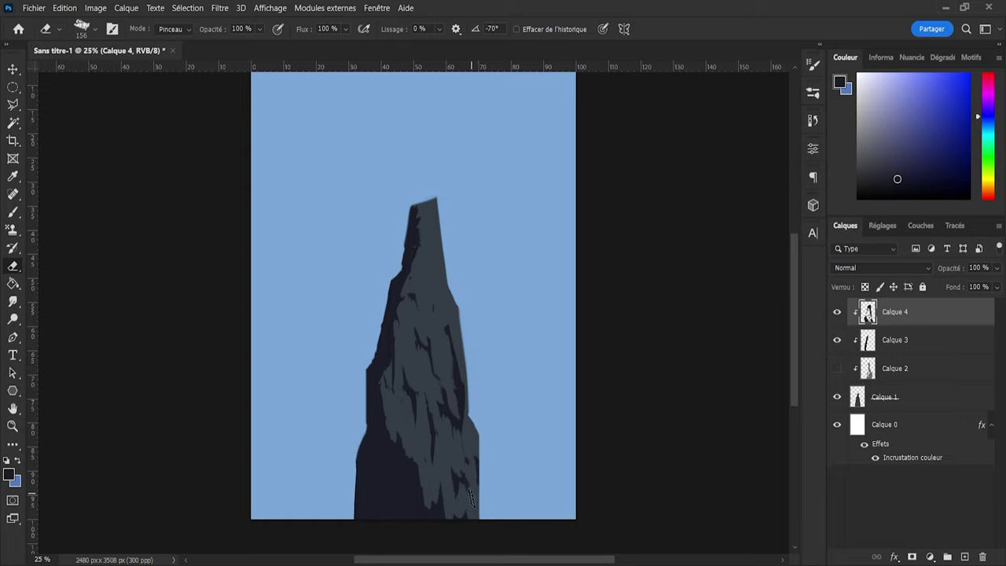
{"action": "mouse_move", "coordinate": [407, 459]}
{"action": "left_mouse_down"}
{"action": "mouse_move", "coordinate": [406, 489]}
{"action": "mouse_move", "coordinate": [424, 515]}
{"action": "mouse_move", "coordinate": [430, 477]}
{"action": "mouse_move", "coordinate": [441, 520]}
{"action": "mouse_move", "coordinate": [375, 507]}
{"action": "mouse_move", "coordinate": [391, 481]}
{"action": "mouse_move", "coordinate": [378, 444]}
{"action": "mouse_move", "coordinate": [384, 425]}
{"action": "mouse_move", "coordinate": [393, 524]}
{"action": "mouse_move", "coordinate": [380, 495]}
{"action": "mouse_move", "coordinate": [369, 526]}
{"action": "mouse_move", "coordinate": [396, 525]}
{"action": "left_mouse_up"}
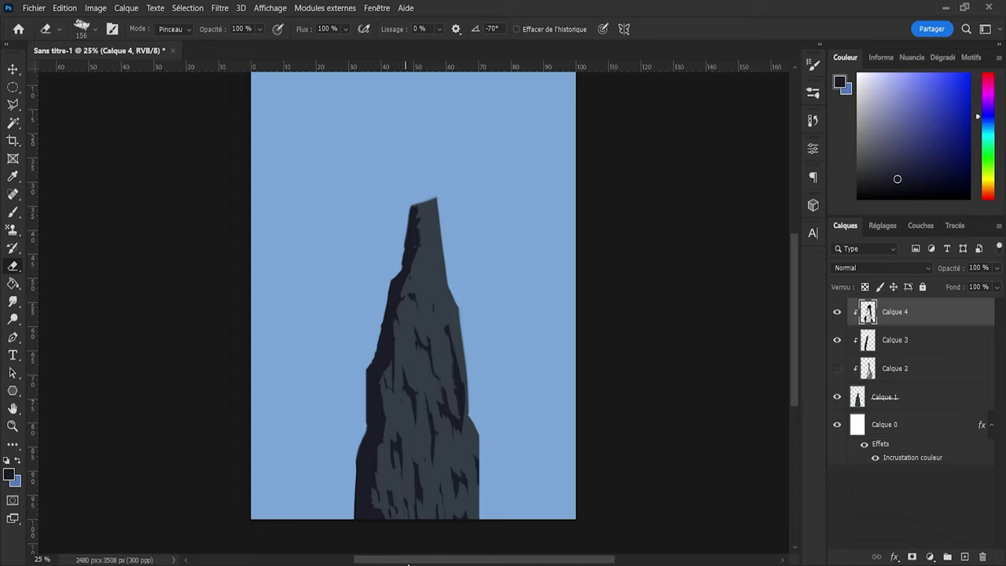
Step: Extend the navy crack texture on Calque 4 up to the spire's peak
{"action": "key", "text": "b"}
{"action": "mouse_move", "coordinate": [427, 268]}
{"action": "left_mouse_down"}
{"action": "mouse_move", "coordinate": [445, 244]}
{"action": "mouse_move", "coordinate": [429, 223]}
{"action": "mouse_move", "coordinate": [411, 263]}
{"action": "mouse_move", "coordinate": [424, 197]}
{"action": "mouse_move", "coordinate": [406, 200]}
{"action": "mouse_move", "coordinate": [422, 191]}
{"action": "left_mouse_up"}
{"action": "key", "text": "e"}
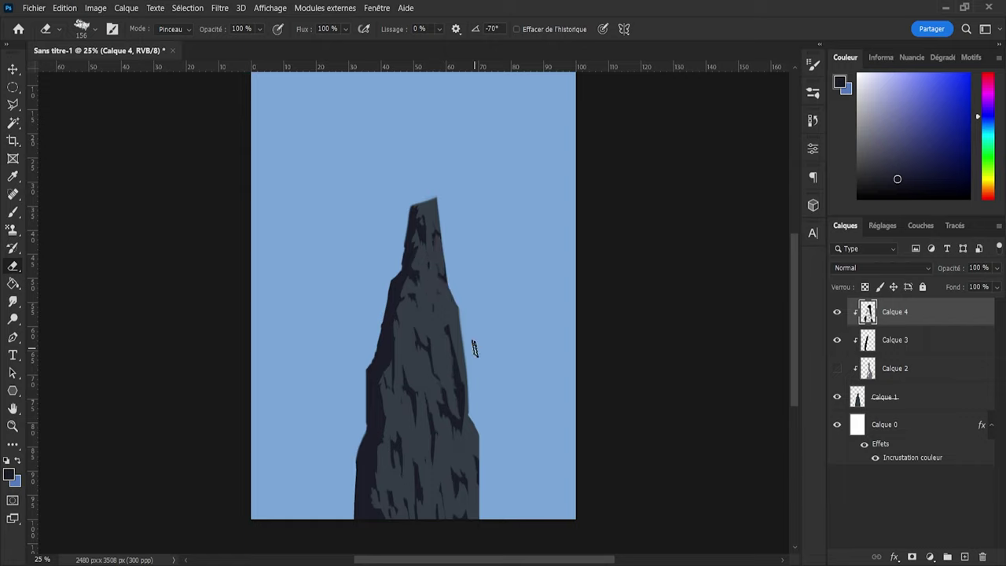
Step: Add a new layer clipped above Calque 4, sample the spire's slate colour and lighten it to a mid slate grey
{"action": "left_click", "coordinate": [966, 556]}
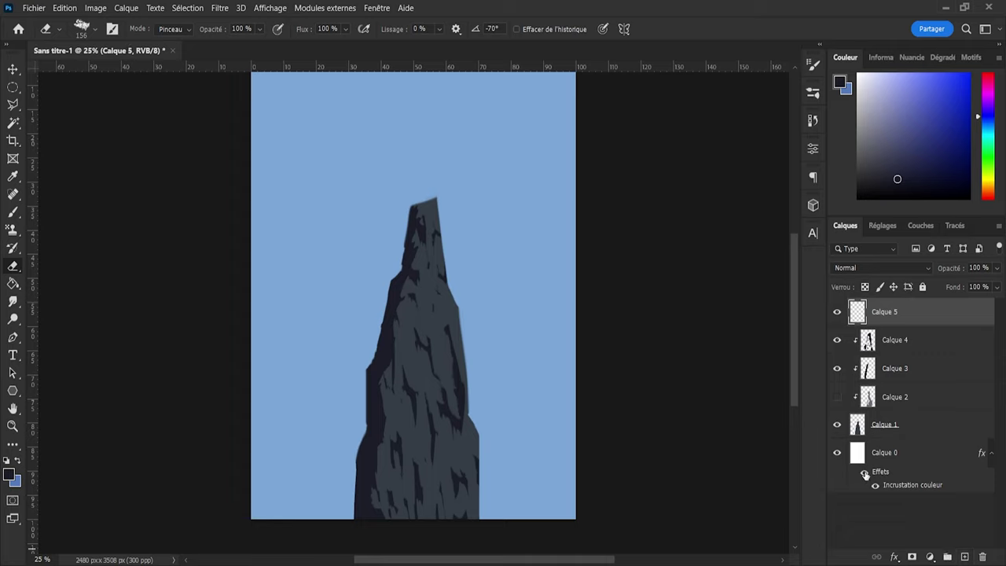
{"action": "left_click", "coordinate": [913, 325], "text": "alt"}
{"action": "key", "text": "i"}
{"action": "left_click", "coordinate": [474, 429]}
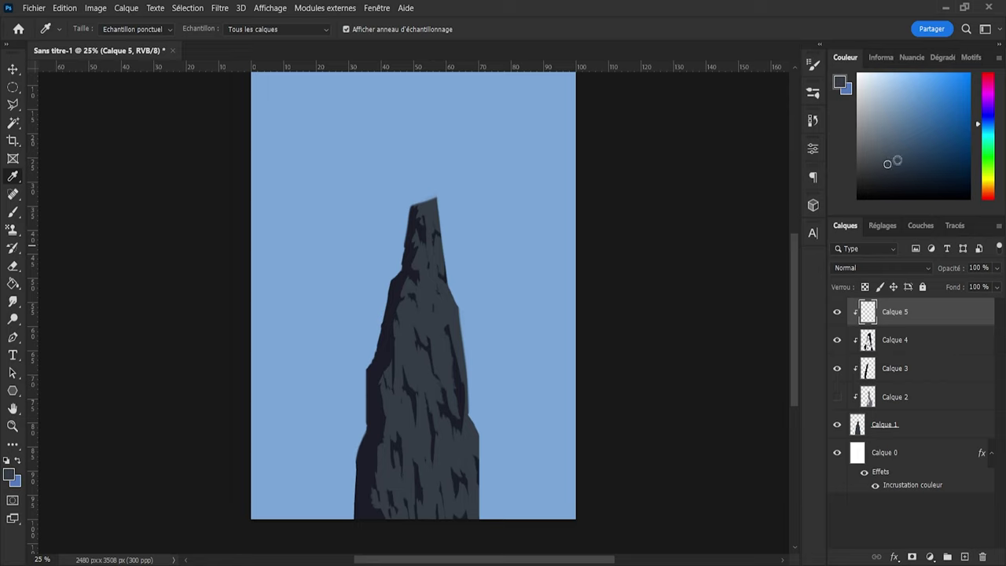
{"action": "left_click_drag", "start_coordinate": [886, 163], "coordinate": [882, 145]}
Step: Paint most of the spire slate grey on Calque 5, and move that layer below Calque 4 so the cracks sit on top
{"action": "key", "text": "b"}
{"action": "mouse_move", "coordinate": [411, 286]}
{"action": "left_mouse_down"}
{"action": "mouse_move", "coordinate": [433, 330]}
{"action": "mouse_move", "coordinate": [382, 411]}
{"action": "mouse_move", "coordinate": [486, 445]}
{"action": "left_mouse_up"}
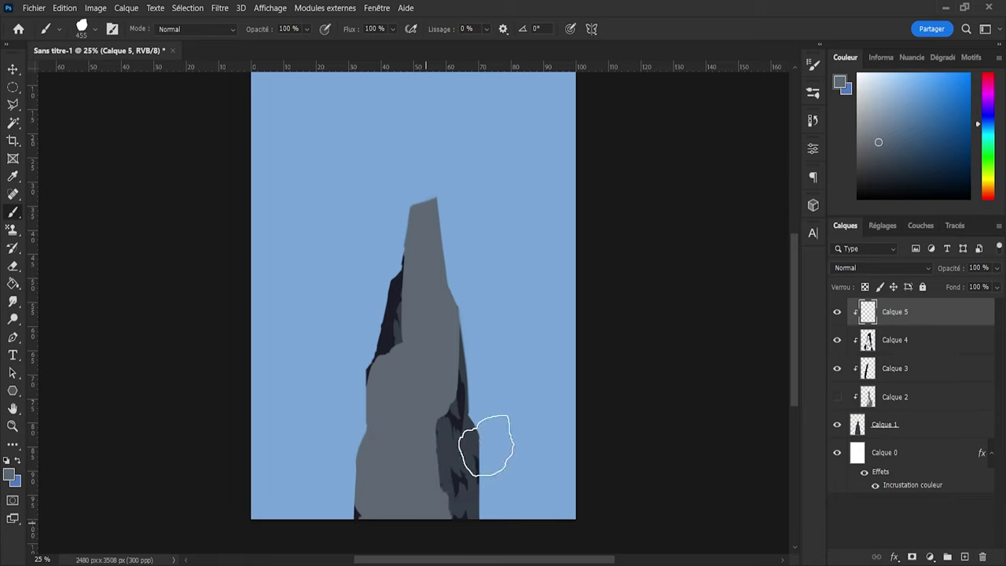
{"action": "left_click_drag", "start_coordinate": [902, 315], "coordinate": [902, 352]}
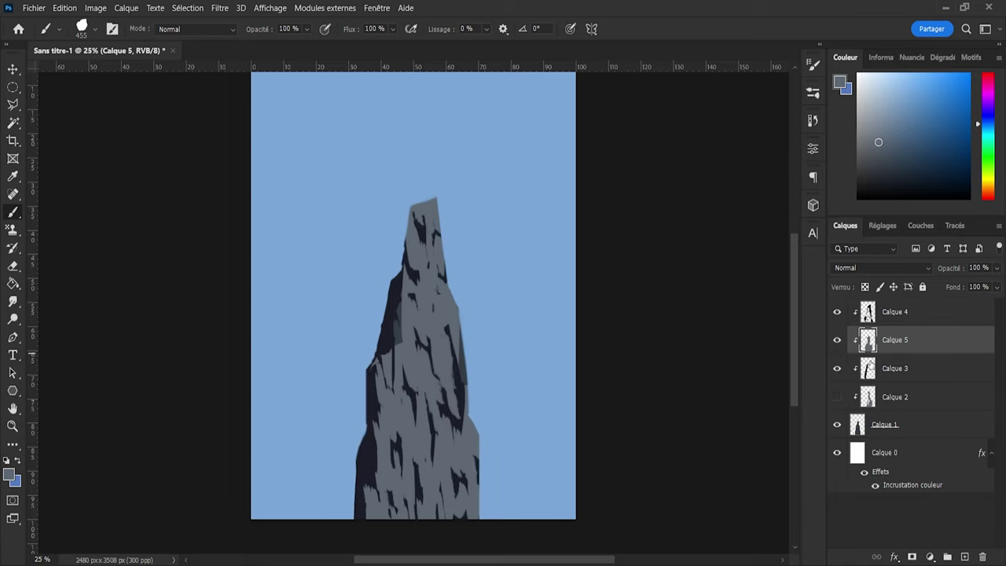
Step: Erase most of the slate grey on Calque 5 from the peak down to the right base, leaving scattered light patches
{"action": "key", "text": "e"}
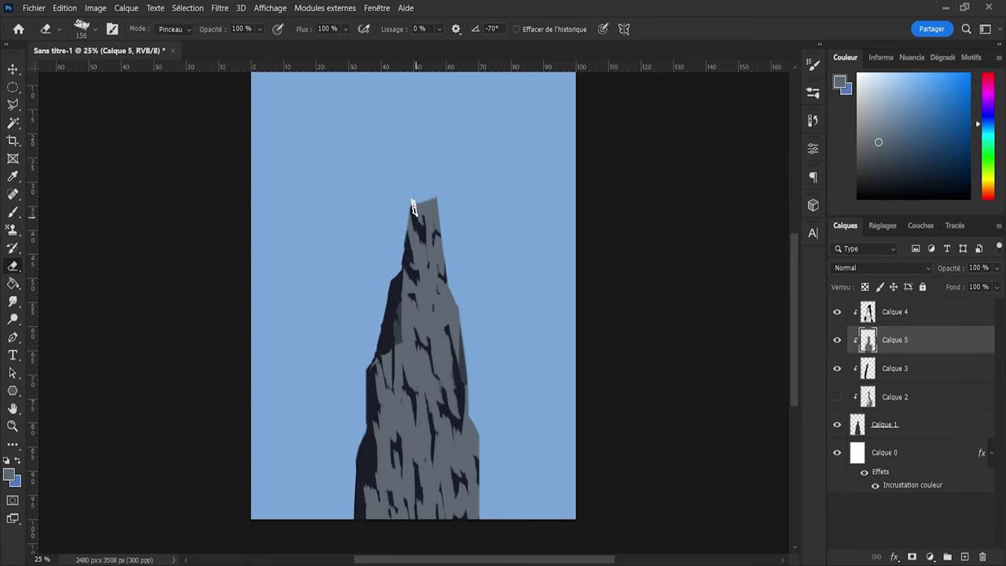
{"action": "mouse_move", "coordinate": [412, 206]}
{"action": "left_mouse_down"}
{"action": "mouse_move", "coordinate": [428, 258]}
{"action": "mouse_move", "coordinate": [426, 291]}
{"action": "mouse_move", "coordinate": [413, 280]}
{"action": "mouse_move", "coordinate": [429, 259]}
{"action": "mouse_move", "coordinate": [426, 291]}
{"action": "mouse_move", "coordinate": [410, 231]}
{"action": "mouse_move", "coordinate": [432, 232]}
{"action": "mouse_move", "coordinate": [415, 191]}
{"action": "mouse_move", "coordinate": [420, 224]}
{"action": "mouse_move", "coordinate": [437, 208]}
{"action": "left_mouse_up"}
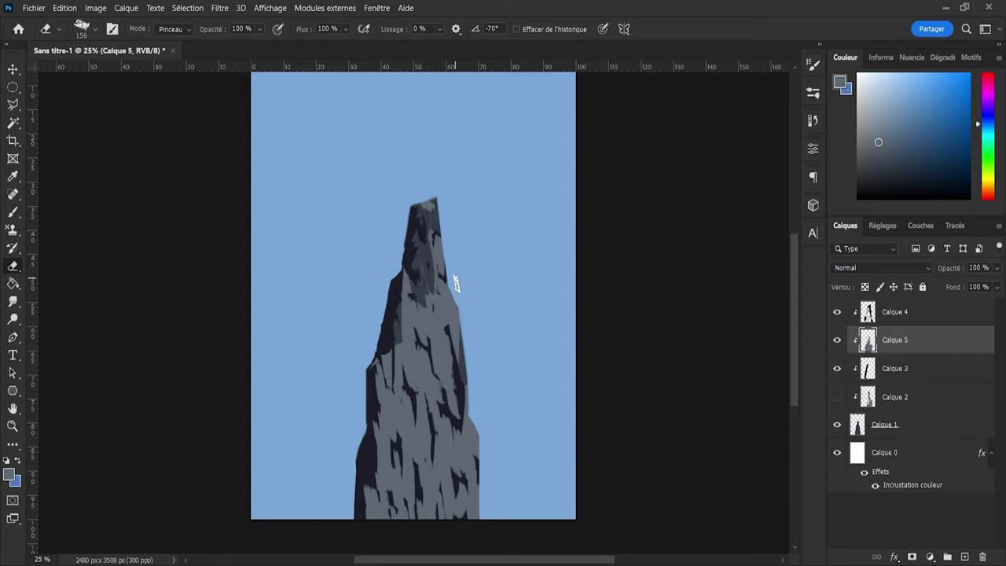
{"action": "mouse_move", "coordinate": [456, 284]}
{"action": "left_mouse_down"}
{"action": "mouse_move", "coordinate": [422, 192]}
{"action": "mouse_move", "coordinate": [443, 237]}
{"action": "mouse_move", "coordinate": [447, 284]}
{"action": "mouse_move", "coordinate": [425, 228]}
{"action": "mouse_move", "coordinate": [445, 244]}
{"action": "mouse_move", "coordinate": [431, 255]}
{"action": "mouse_move", "coordinate": [440, 287]}
{"action": "mouse_move", "coordinate": [444, 254]}
{"action": "mouse_move", "coordinate": [447, 279]}
{"action": "mouse_move", "coordinate": [430, 280]}
{"action": "mouse_move", "coordinate": [437, 239]}
{"action": "mouse_move", "coordinate": [440, 368]}
{"action": "mouse_move", "coordinate": [444, 290]}
{"action": "mouse_move", "coordinate": [438, 313]}
{"action": "mouse_move", "coordinate": [424, 305]}
{"action": "mouse_move", "coordinate": [438, 342]}
{"action": "mouse_move", "coordinate": [426, 302]}
{"action": "mouse_move", "coordinate": [435, 294]}
{"action": "mouse_move", "coordinate": [458, 334]}
{"action": "mouse_move", "coordinate": [440, 338]}
{"action": "mouse_move", "coordinate": [435, 291]}
{"action": "mouse_move", "coordinate": [433, 344]}
{"action": "mouse_move", "coordinate": [455, 339]}
{"action": "mouse_move", "coordinate": [450, 291]}
{"action": "mouse_move", "coordinate": [464, 317]}
{"action": "mouse_move", "coordinate": [452, 352]}
{"action": "mouse_move", "coordinate": [449, 289]}
{"action": "mouse_move", "coordinate": [445, 314]}
{"action": "mouse_move", "coordinate": [463, 358]}
{"action": "left_mouse_up"}
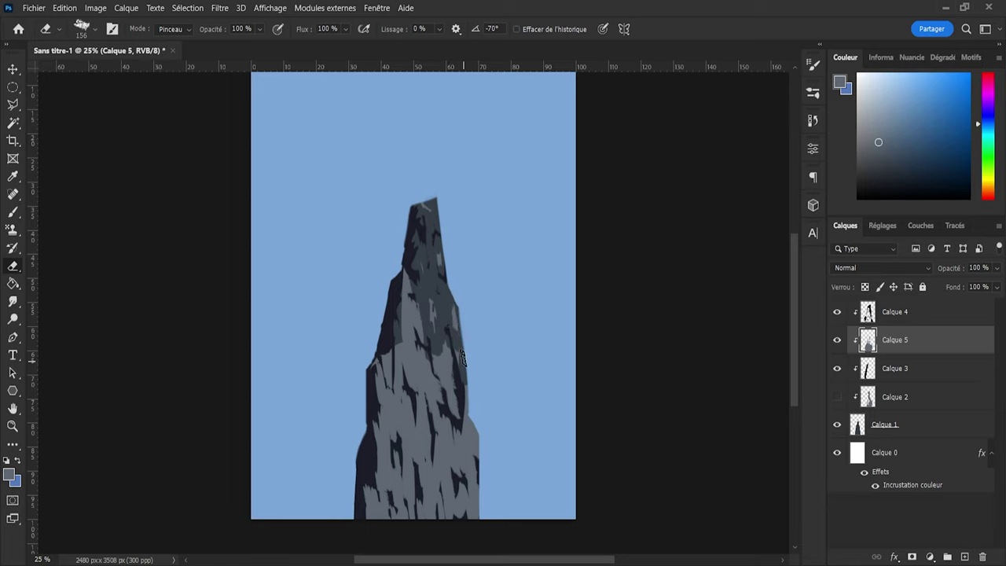
{"action": "right_click", "coordinate": [399, 311], "text": "alt"}
{"action": "mouse_move", "coordinate": [399, 262]}
{"action": "left_mouse_down"}
{"action": "mouse_move", "coordinate": [417, 320]}
{"action": "mouse_move", "coordinate": [404, 298]}
{"action": "mouse_move", "coordinate": [401, 314]}
{"action": "mouse_move", "coordinate": [405, 337]}
{"action": "mouse_move", "coordinate": [411, 316]}
{"action": "mouse_move", "coordinate": [422, 319]}
{"action": "mouse_move", "coordinate": [412, 346]}
{"action": "mouse_move", "coordinate": [419, 342]}
{"action": "mouse_move", "coordinate": [419, 363]}
{"action": "mouse_move", "coordinate": [426, 343]}
{"action": "mouse_move", "coordinate": [418, 351]}
{"action": "mouse_move", "coordinate": [413, 325]}
{"action": "mouse_move", "coordinate": [425, 392]}
{"action": "mouse_move", "coordinate": [420, 400]}
{"action": "mouse_move", "coordinate": [410, 369]}
{"action": "mouse_move", "coordinate": [397, 368]}
{"action": "mouse_move", "coordinate": [400, 350]}
{"action": "mouse_move", "coordinate": [414, 375]}
{"action": "mouse_move", "coordinate": [412, 356]}
{"action": "mouse_move", "coordinate": [409, 381]}
{"action": "mouse_move", "coordinate": [399, 363]}
{"action": "mouse_move", "coordinate": [408, 385]}
{"action": "mouse_move", "coordinate": [386, 361]}
{"action": "mouse_move", "coordinate": [392, 347]}
{"action": "mouse_move", "coordinate": [367, 386]}
{"action": "mouse_move", "coordinate": [377, 348]}
{"action": "mouse_move", "coordinate": [385, 425]}
{"action": "mouse_move", "coordinate": [389, 435]}
{"action": "mouse_move", "coordinate": [383, 381]}
{"action": "mouse_move", "coordinate": [405, 406]}
{"action": "mouse_move", "coordinate": [392, 441]}
{"action": "mouse_move", "coordinate": [405, 425]}
{"action": "mouse_move", "coordinate": [408, 456]}
{"action": "mouse_move", "coordinate": [404, 375]}
{"action": "mouse_move", "coordinate": [413, 442]}
{"action": "mouse_move", "coordinate": [415, 397]}
{"action": "mouse_move", "coordinate": [428, 418]}
{"action": "mouse_move", "coordinate": [449, 378]}
{"action": "mouse_move", "coordinate": [434, 361]}
{"action": "mouse_move", "coordinate": [443, 341]}
{"action": "mouse_move", "coordinate": [448, 365]}
{"action": "mouse_move", "coordinate": [436, 386]}
{"action": "mouse_move", "coordinate": [434, 362]}
{"action": "mouse_move", "coordinate": [446, 383]}
{"action": "mouse_move", "coordinate": [455, 347]}
{"action": "mouse_move", "coordinate": [445, 382]}
{"action": "mouse_move", "coordinate": [465, 459]}
{"action": "mouse_move", "coordinate": [441, 387]}
{"action": "mouse_move", "coordinate": [449, 482]}
{"action": "mouse_move", "coordinate": [462, 438]}
{"action": "mouse_move", "coordinate": [443, 418]}
{"action": "mouse_move", "coordinate": [455, 491]}
{"action": "mouse_move", "coordinate": [442, 440]}
{"action": "mouse_move", "coordinate": [460, 467]}
{"action": "mouse_move", "coordinate": [451, 424]}
{"action": "mouse_move", "coordinate": [443, 453]}
{"action": "mouse_move", "coordinate": [463, 481]}
{"action": "mouse_move", "coordinate": [456, 420]}
{"action": "mouse_move", "coordinate": [433, 438]}
{"action": "mouse_move", "coordinate": [444, 373]}
{"action": "mouse_move", "coordinate": [437, 418]}
{"action": "mouse_move", "coordinate": [423, 400]}
{"action": "mouse_move", "coordinate": [437, 379]}
{"action": "mouse_move", "coordinate": [454, 414]}
{"action": "mouse_move", "coordinate": [455, 391]}
{"action": "mouse_move", "coordinate": [471, 424]}
{"action": "left_mouse_up"}
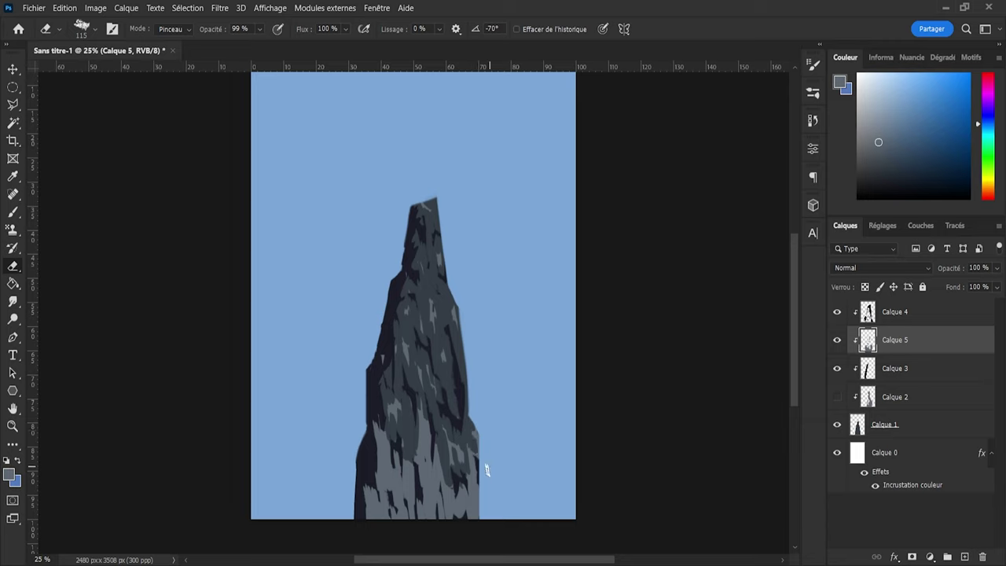
{"action": "mouse_move", "coordinate": [486, 470]}
{"action": "left_mouse_down"}
{"action": "mouse_move", "coordinate": [472, 458]}
{"action": "mouse_move", "coordinate": [470, 517]}
{"action": "mouse_move", "coordinate": [481, 501]}
{"action": "left_mouse_up"}
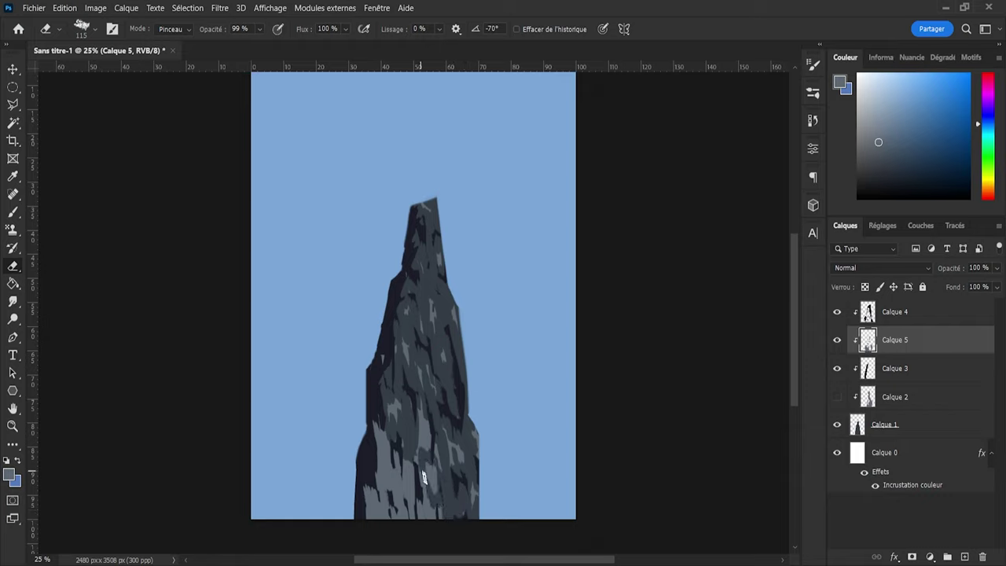
Step: Rework the slate grey in the spire's lower middle on Calque 5 with a 90 px eraser, leaving small irregular highlights
{"action": "key", "text": "["}
{"action": "key", "text": "["}
{"action": "key", "text": "["}
{"action": "key", "text": "["}
{"action": "key", "text": "["}
{"action": "key", "text": "["}
{"action": "key", "text": "["}
{"action": "key", "text": "["}
{"action": "key", "text": "["}
{"action": "key", "text": "["}
{"action": "key", "text": "["}
{"action": "key", "text": "["}
{"action": "key", "text": "bracketright"}
{"action": "key", "text": "bracketright"}
{"action": "key", "text": "bracketright"}
{"action": "key", "text": "bracketright"}
{"action": "key", "text": "bracketright"}
{"action": "key", "text": "bracketright"}
{"action": "key", "text": "bracketright"}
{"action": "left_click", "coordinate": [428, 450]}
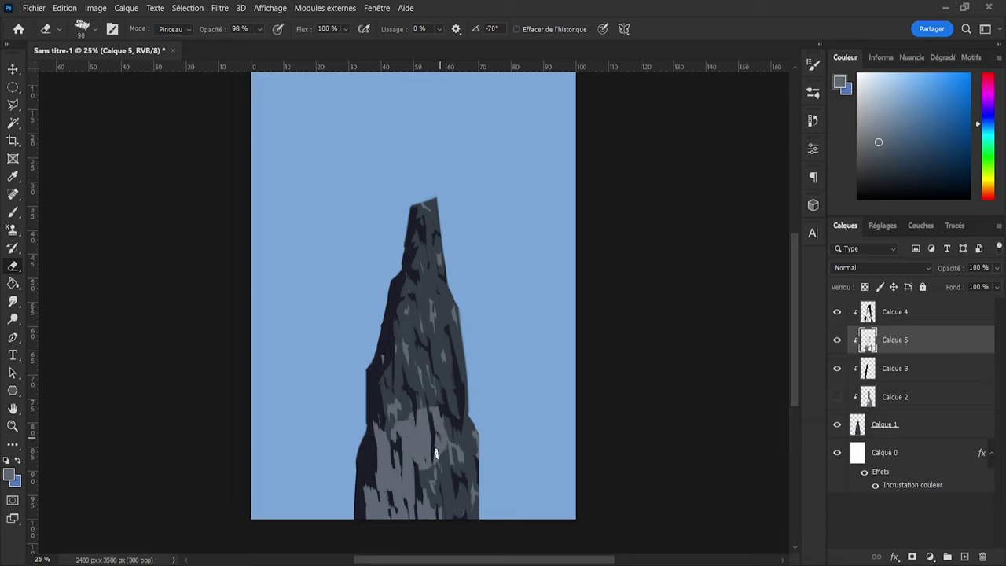
{"action": "mouse_move", "coordinate": [436, 454]}
{"action": "left_mouse_down"}
{"action": "mouse_move", "coordinate": [423, 474]}
{"action": "mouse_move", "coordinate": [425, 455]}
{"action": "mouse_move", "coordinate": [398, 439]}
{"action": "mouse_move", "coordinate": [404, 414]}
{"action": "mouse_move", "coordinate": [408, 445]}
{"action": "mouse_move", "coordinate": [419, 413]}
{"action": "mouse_move", "coordinate": [424, 452]}
{"action": "left_mouse_up"}
{"action": "key", "text": "b"}
{"action": "key", "text": "e"}
{"action": "mouse_move", "coordinate": [430, 457]}
{"action": "left_mouse_down"}
{"action": "mouse_move", "coordinate": [407, 444]}
{"action": "mouse_move", "coordinate": [416, 428]}
{"action": "left_mouse_up"}
{"action": "key", "text": "v"}
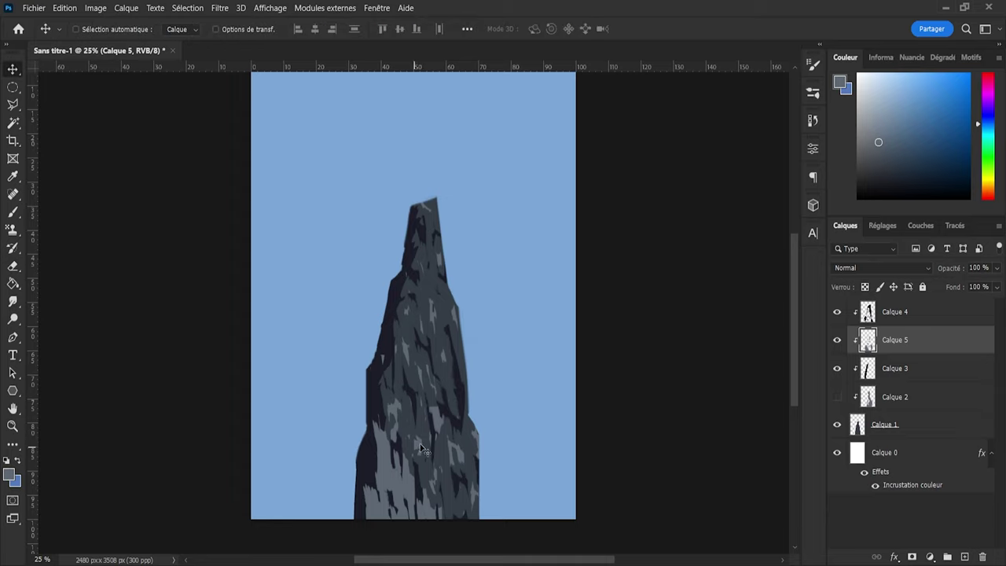
{"action": "key", "text": "b"}
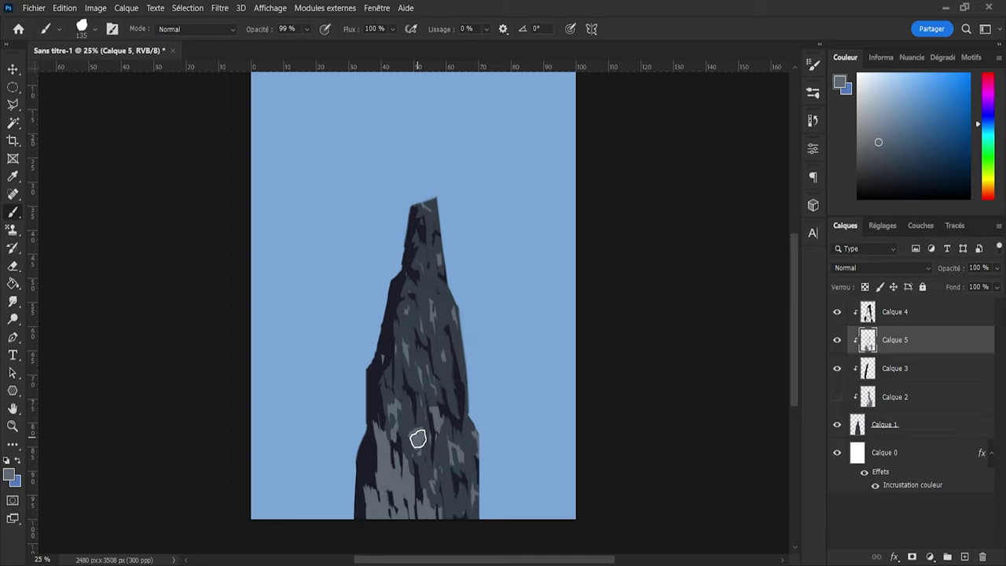
Step: Erase the remaining solid grey on Calque 5 across the lower left and base of the spire, leaving only small light flecks
{"action": "key", "text": "e"}
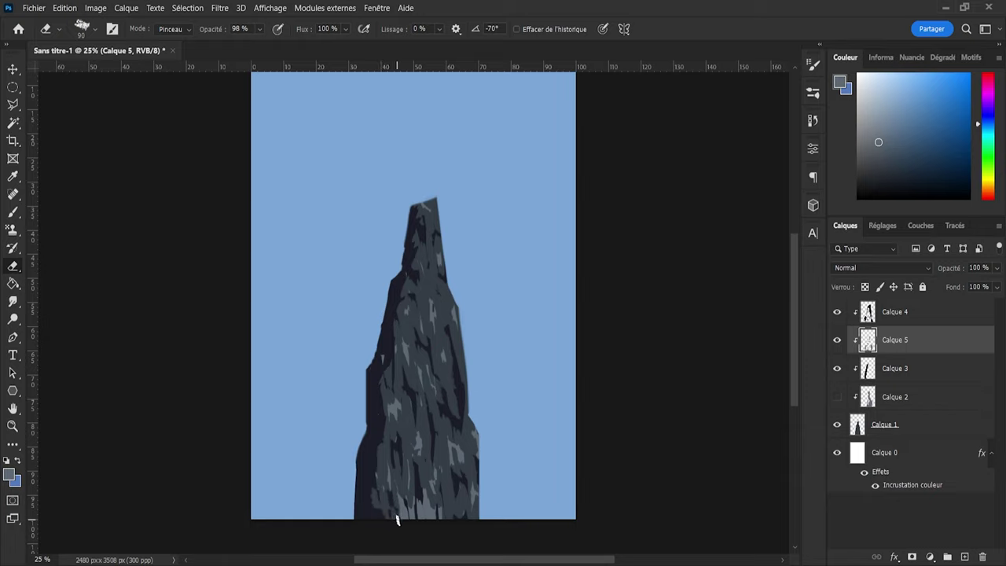
{"action": "mouse_move", "coordinate": [411, 509]}
{"action": "left_mouse_down"}
{"action": "mouse_move", "coordinate": [426, 528]}
{"action": "mouse_move", "coordinate": [440, 520]}
{"action": "left_mouse_up"}
{"action": "key", "text": "b"}
{"action": "key", "text": "e"}
{"action": "key", "text": "b"}
{"action": "left_click", "coordinate": [427, 507]}
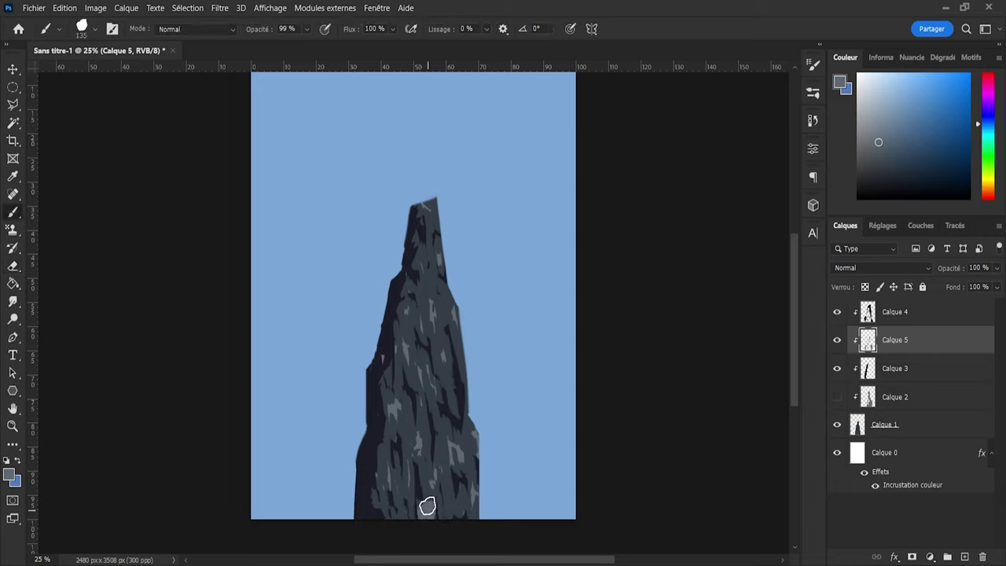
{"action": "key", "text": "e"}
{"action": "left_click_drag", "start_coordinate": [417, 507], "coordinate": [424, 497]}
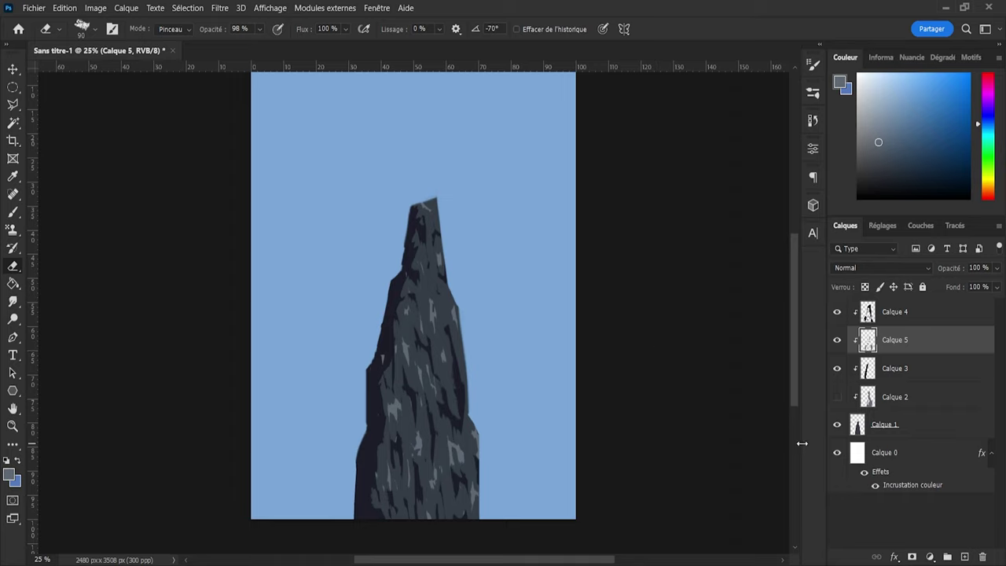
Step: Add a new layer above Calque 4 and choose a dark reddish brown for the brush
{"action": "left_click", "coordinate": [889, 317]}
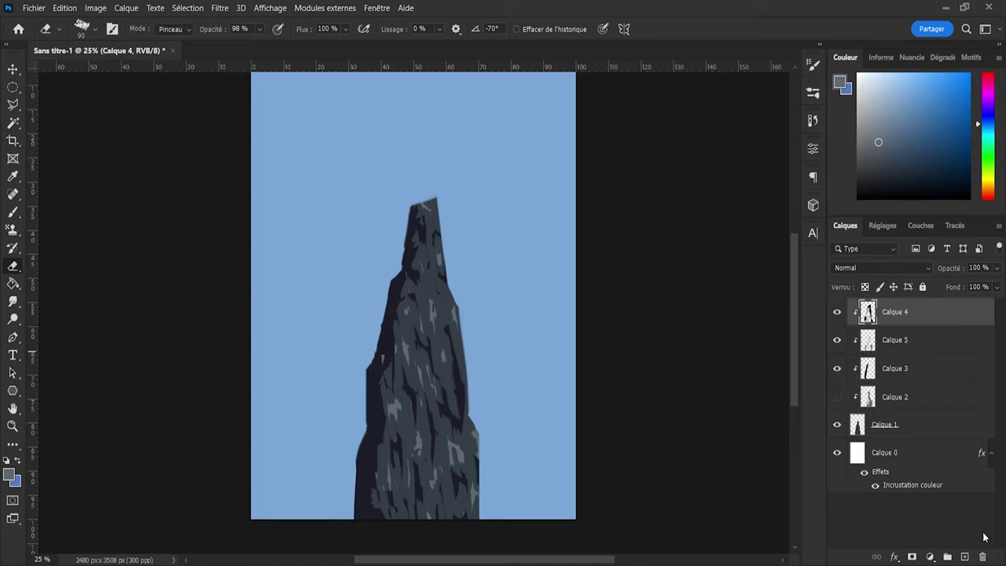
{"action": "left_click", "coordinate": [964, 557]}
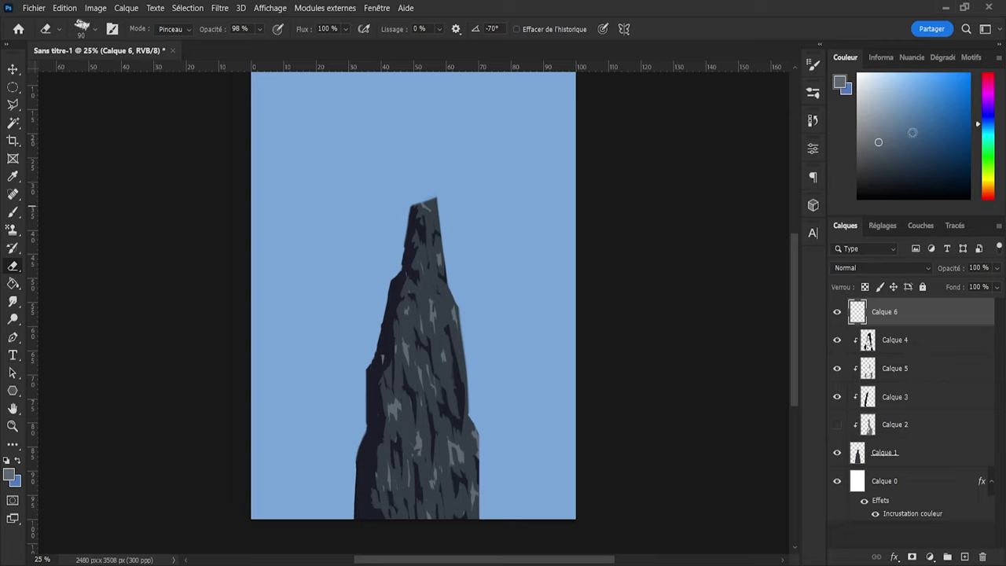
{"action": "left_click_drag", "start_coordinate": [987, 159], "coordinate": [987, 194]}
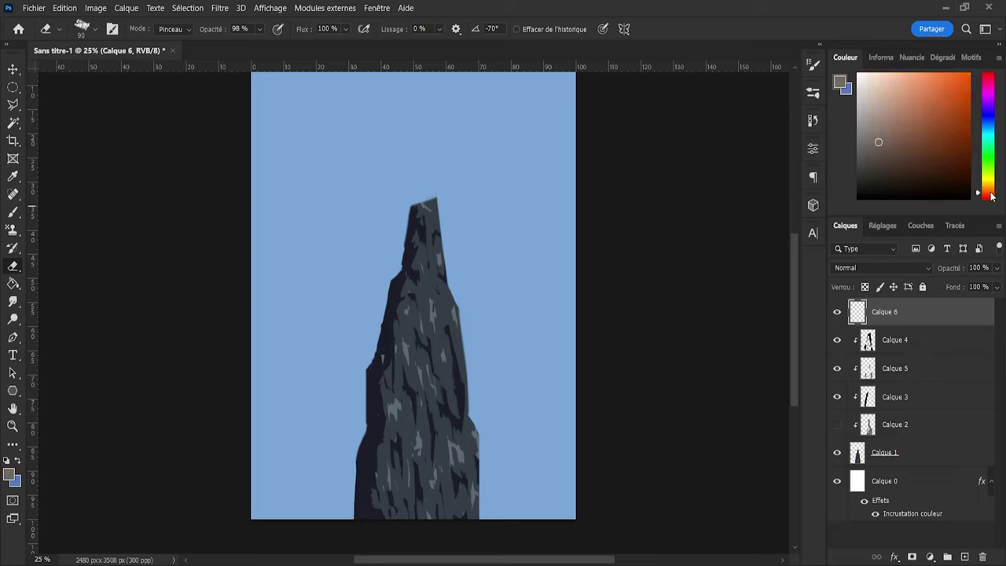
{"action": "left_click_drag", "start_coordinate": [918, 164], "coordinate": [907, 173]}
{"action": "key", "text": "b"}
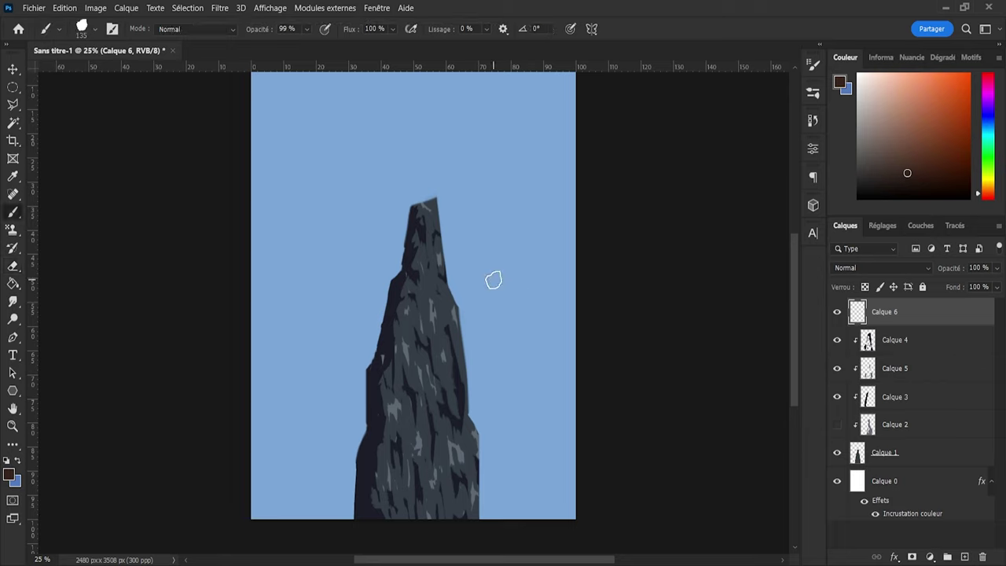
Step: Paint a short, thin brown pole standing on the spire's peak with a 26 px brush, and move its layer below Calque 1
{"action": "scroll", "coordinate": [409, 138], "scroll_direction": "up", "scroll_amount": 8}
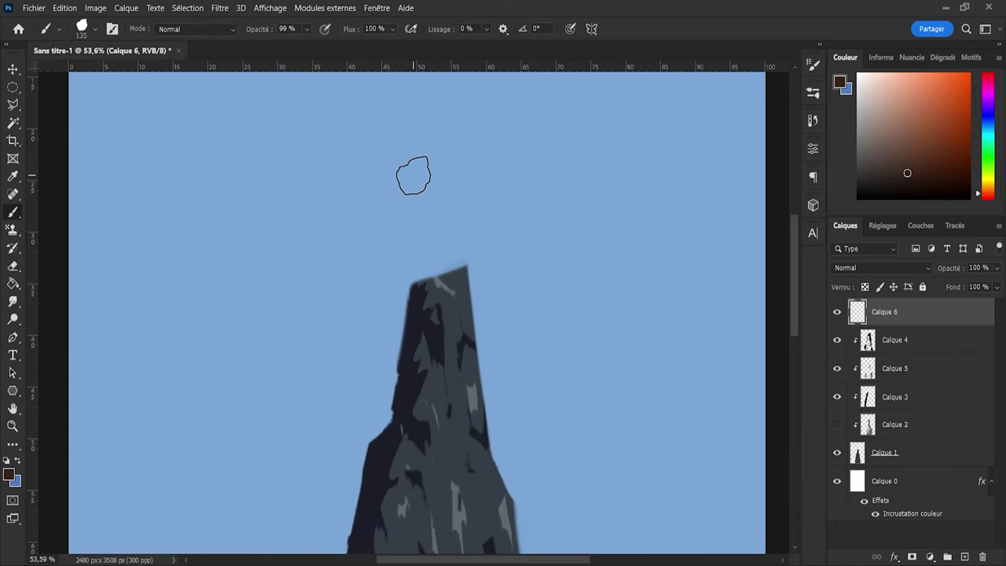
{"action": "mouse_move", "coordinate": [528, 350]}
{"action": "left_mouse_down"}
{"action": "mouse_move", "coordinate": [481, 299]}
{"action": "mouse_move", "coordinate": [461, 308]}
{"action": "mouse_move", "coordinate": [440, 259]}
{"action": "left_mouse_up"}
{"action": "key", "text": "bracketleft"}
{"action": "key", "text": "bracketleft"}
{"action": "left_click_drag", "start_coordinate": [932, 317], "coordinate": [860, 475]}
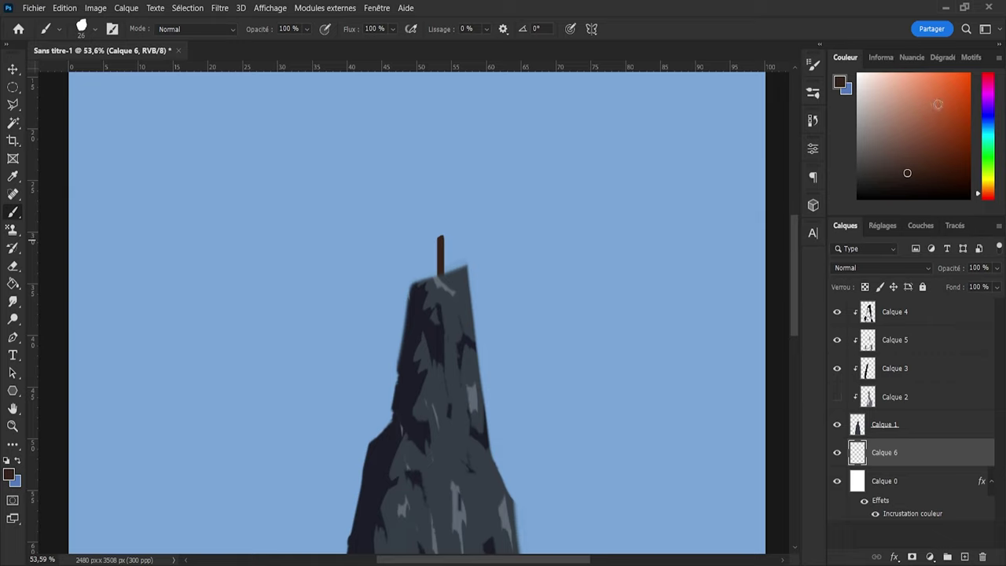
Step: Add a new layer above the brown pole's layer for painting in light orange with a 12 px brush
{"action": "mouse_move", "coordinate": [918, 106]}
{"action": "left_mouse_down"}
{"action": "mouse_move", "coordinate": [935, 94]}
{"action": "mouse_move", "coordinate": [927, 88]}
{"action": "left_mouse_up"}
{"action": "left_click", "coordinate": [963, 557]}
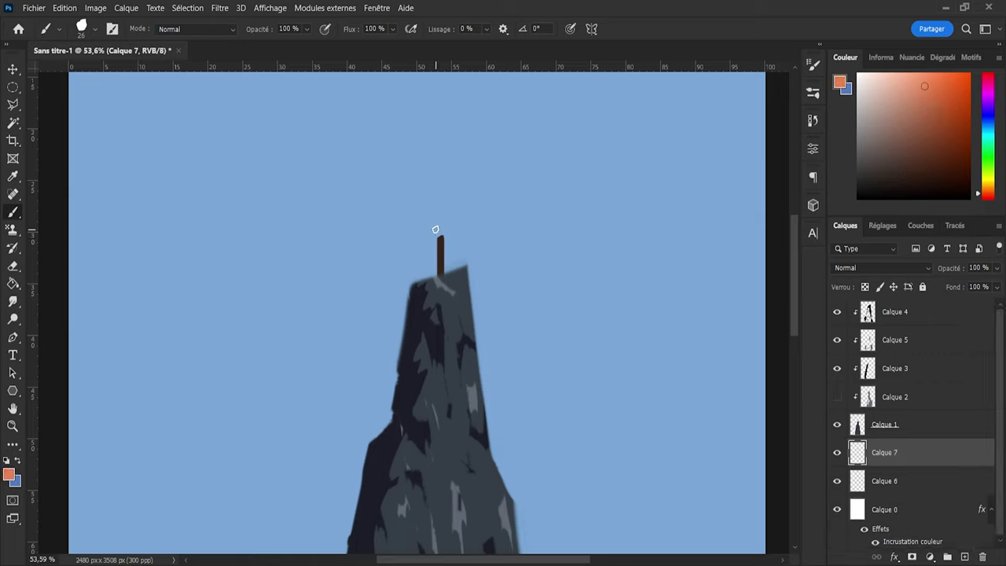
{"action": "right_click", "coordinate": [441, 245], "text": "alt"}
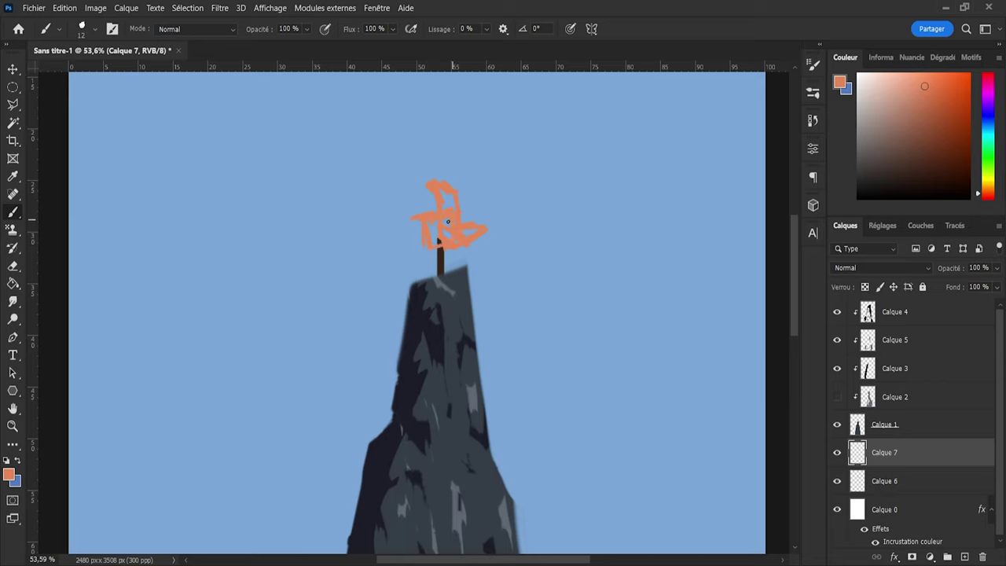
{"action": "key", "text": "e"}
{"action": "mouse_move", "coordinate": [449, 205]}
{"action": "left_mouse_down"}
{"action": "mouse_move", "coordinate": [461, 239]}
{"action": "mouse_move", "coordinate": [451, 228]}
{"action": "mouse_move", "coordinate": [465, 223]}
{"action": "mouse_move", "coordinate": [385, 236]}
{"action": "mouse_move", "coordinate": [505, 196]}
{"action": "left_mouse_up"}
{"action": "right_click", "coordinate": [384, 236], "text": "alt"}
Step: Draw a four-bladed orange pinwheel at the top of the pole on Calque 7 and fill its outline solid
{"action": "key", "text": "b"}
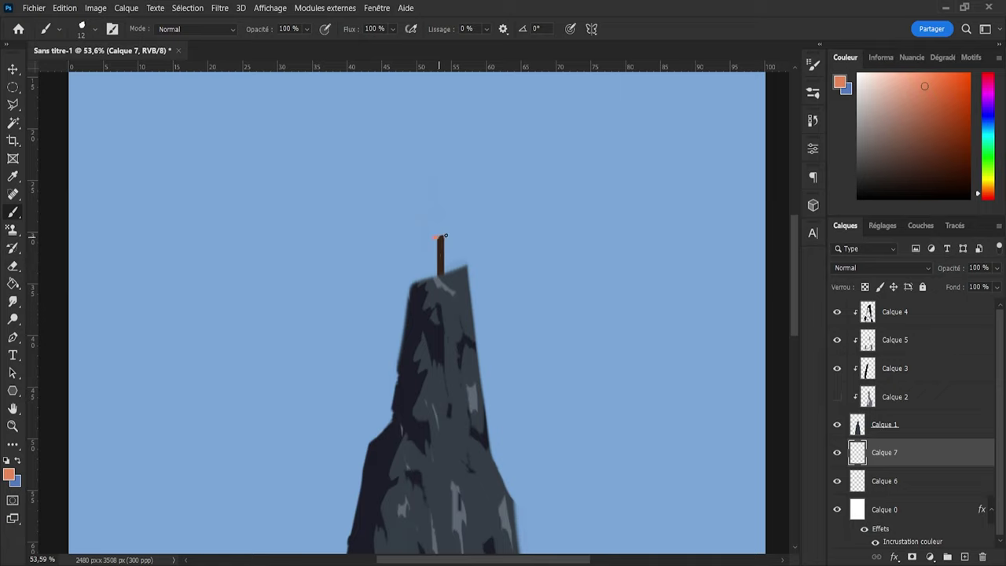
{"action": "left_click_drag", "start_coordinate": [429, 212], "coordinate": [444, 209]}
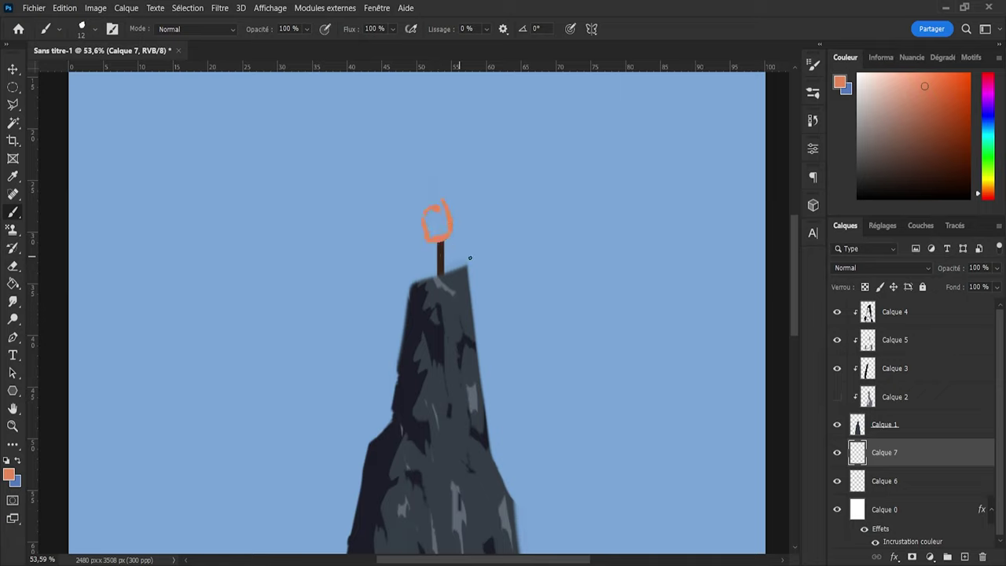
{"action": "left_click_drag", "start_coordinate": [452, 235], "coordinate": [457, 234]}
{"action": "left_click_drag", "start_coordinate": [432, 202], "coordinate": [437, 194]}
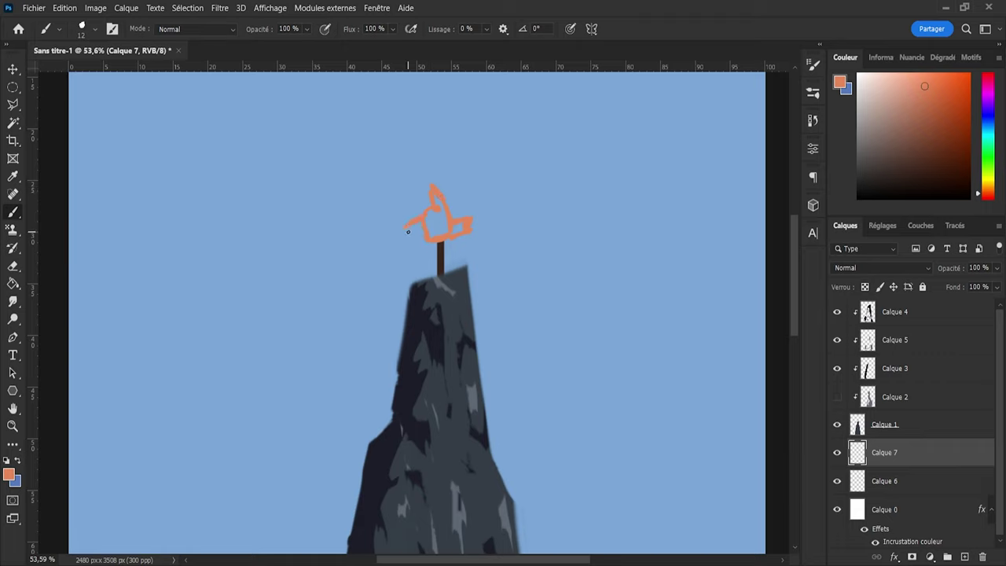
{"action": "left_click_drag", "start_coordinate": [403, 238], "coordinate": [445, 253]}
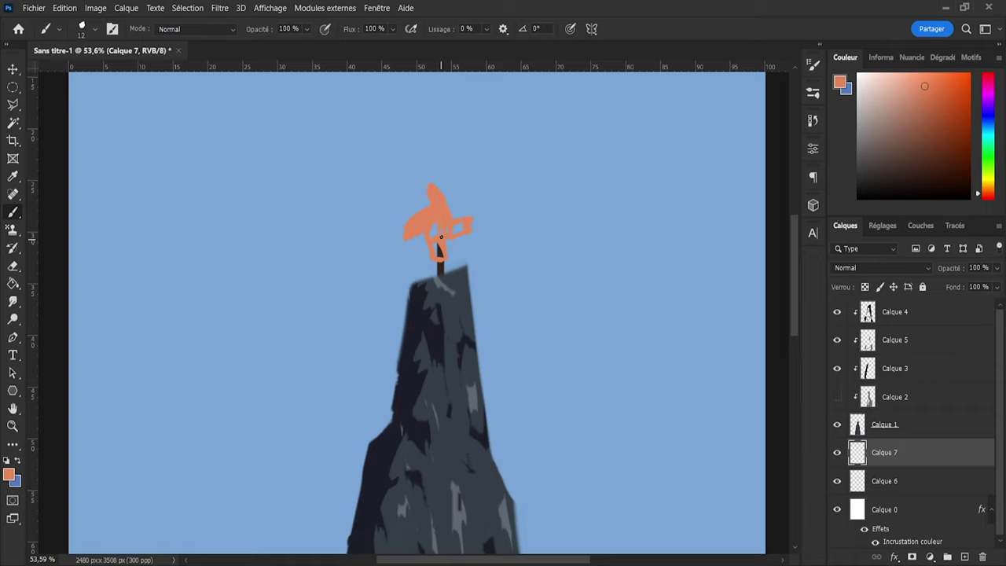
{"action": "left_click_drag", "start_coordinate": [438, 255], "coordinate": [441, 251]}
Step: Give the eraser a rounded 17 px tip at 0° and trim the pinwheel's lower and right blades into points
{"action": "key", "text": "e"}
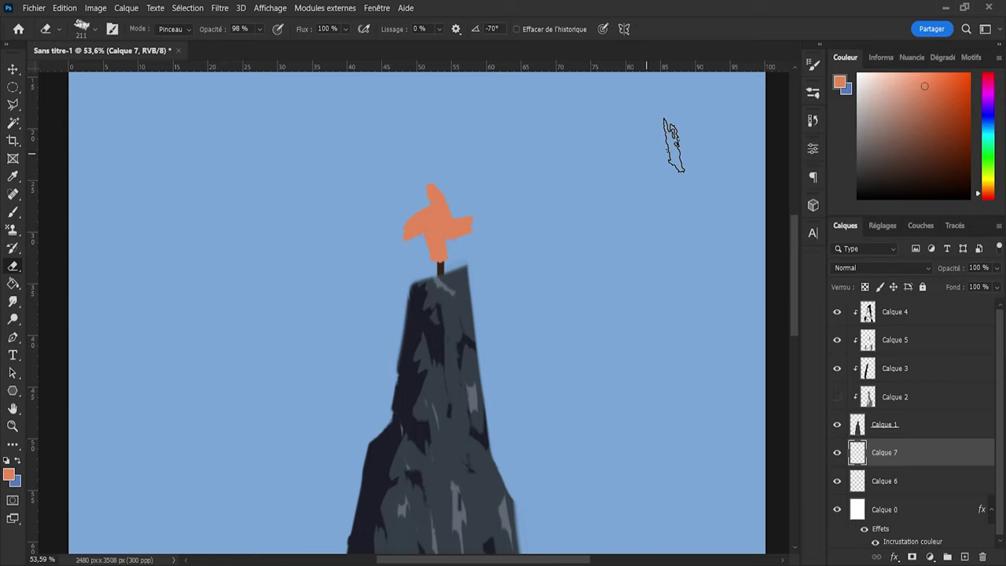
{"action": "left_click", "coordinate": [666, 83]}
{"action": "key", "text": "comma"}
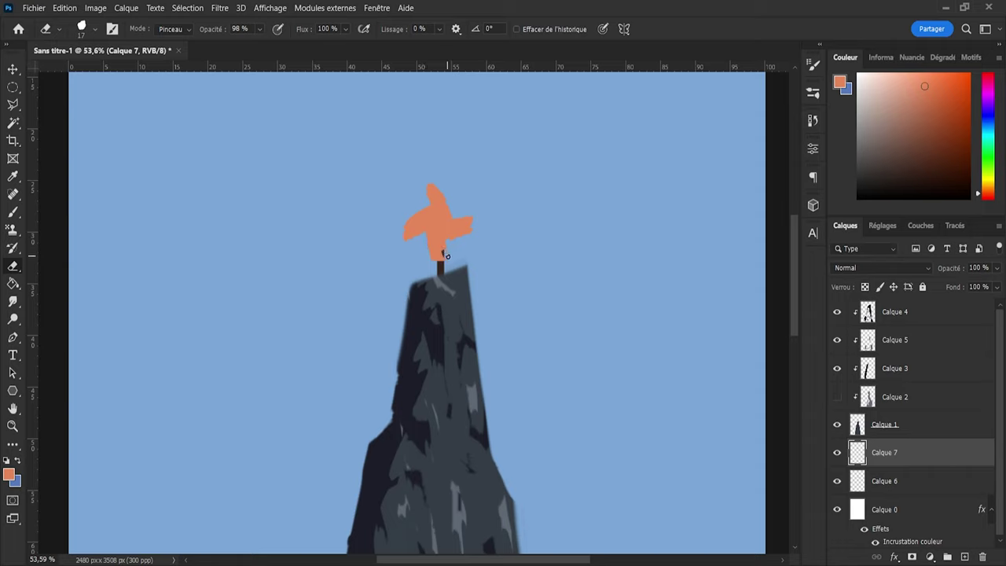
{"action": "mouse_move", "coordinate": [447, 255]}
{"action": "left_mouse_down"}
{"action": "mouse_move", "coordinate": [441, 244]}
{"action": "mouse_move", "coordinate": [441, 259]}
{"action": "left_mouse_up"}
{"action": "key", "text": "ctrl+z"}
{"action": "key", "text": "ctrl+z"}
{"action": "key", "text": "ctrl+z"}
{"action": "key", "text": "ctrl+z"}
{"action": "key", "text": "b"}
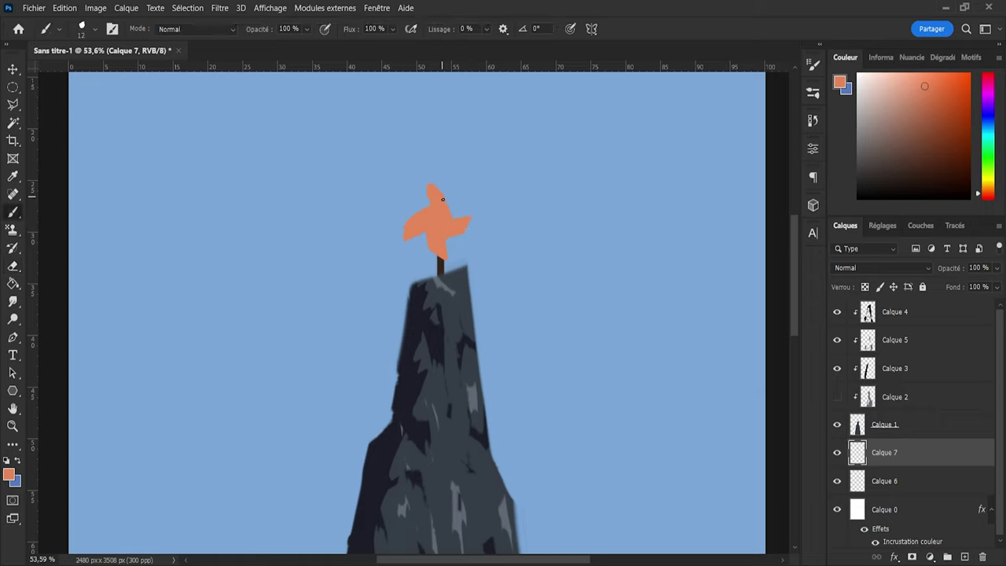
Step: Refine the pinwheel's upper and left blades into tapered points by alternating orange brush strokes and erasing
{"action": "key", "text": "e"}
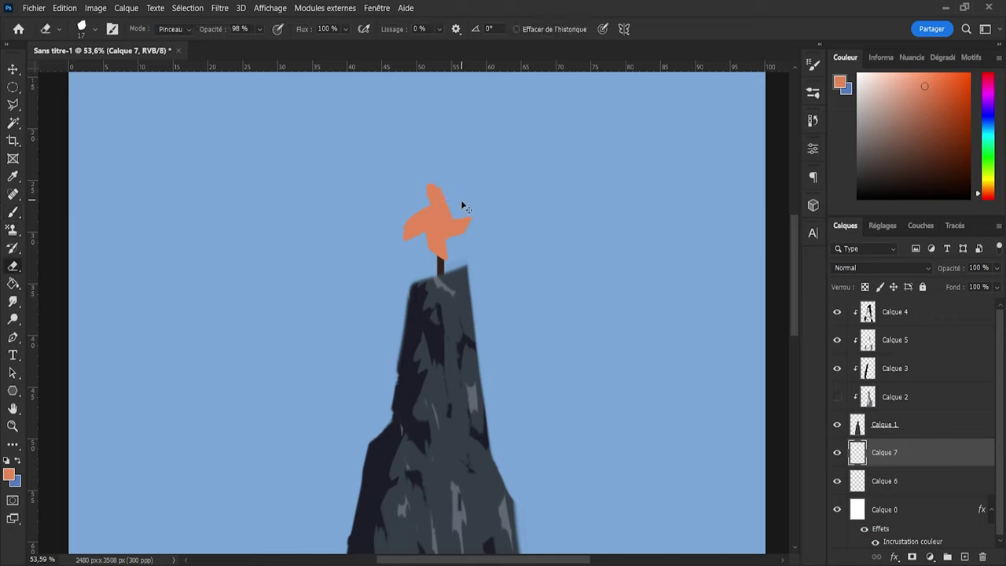
{"action": "key", "text": "b"}
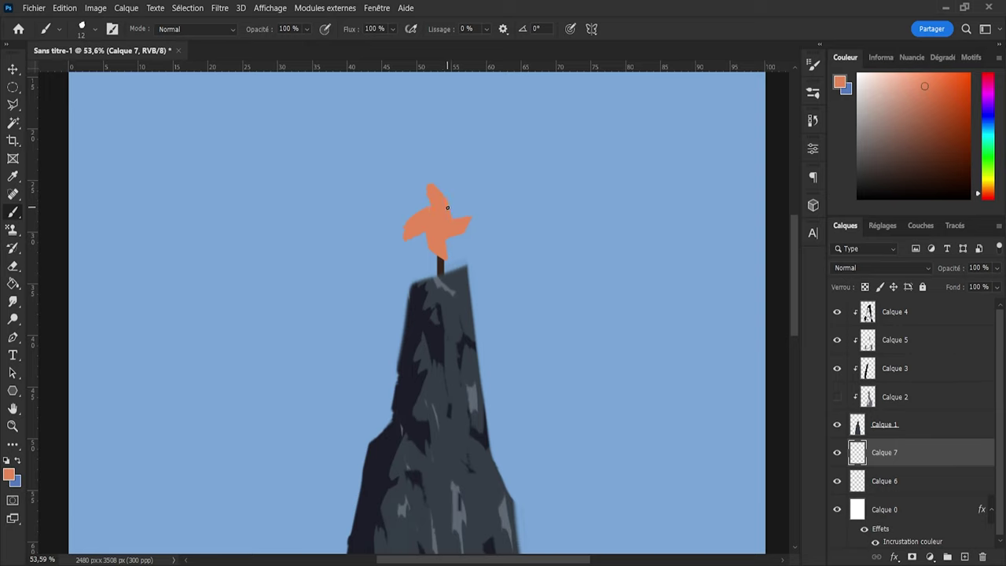
{"action": "key", "text": "e"}
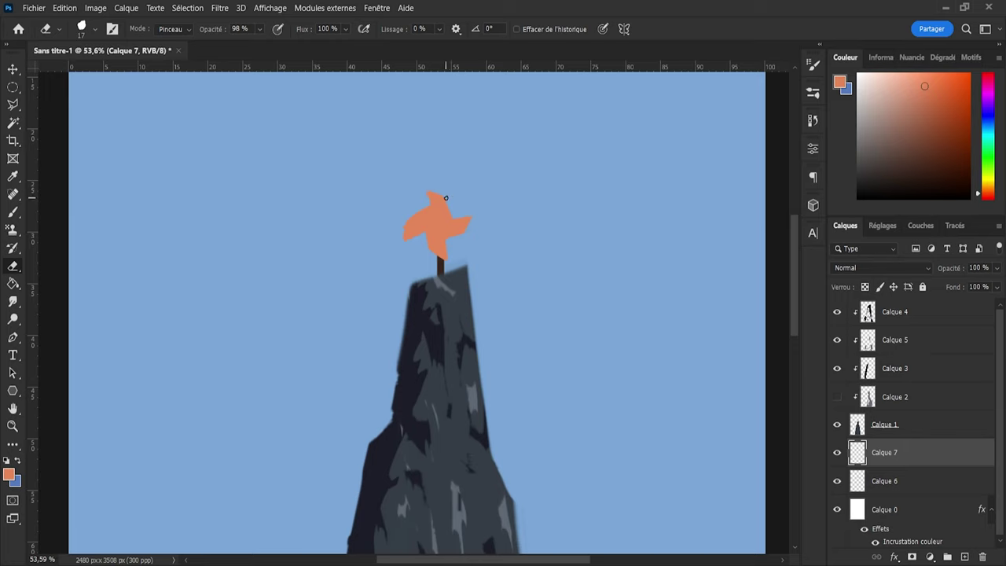
{"action": "key", "text": "b"}
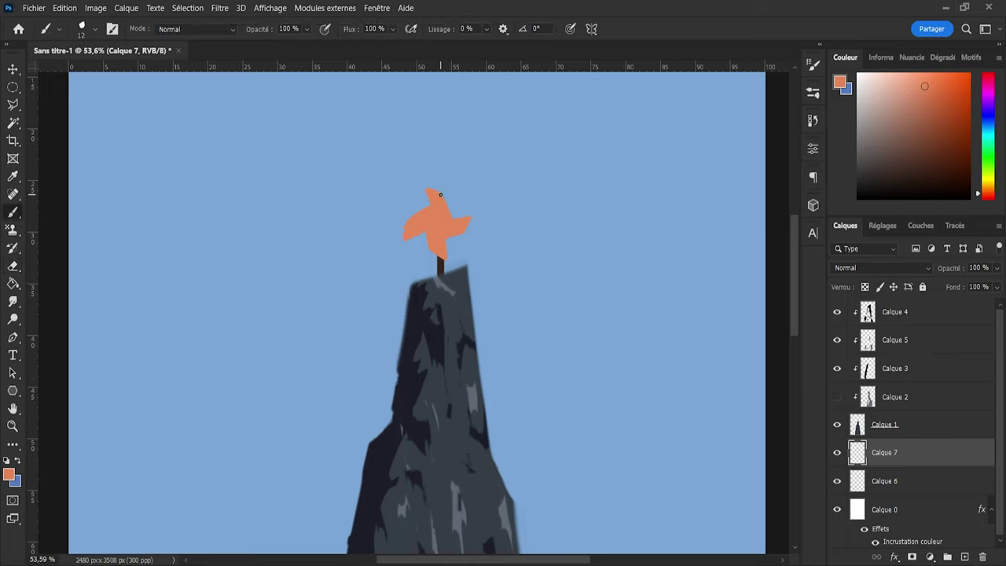
{"action": "left_click_drag", "start_coordinate": [424, 182], "coordinate": [445, 189]}
{"action": "key", "text": "e"}
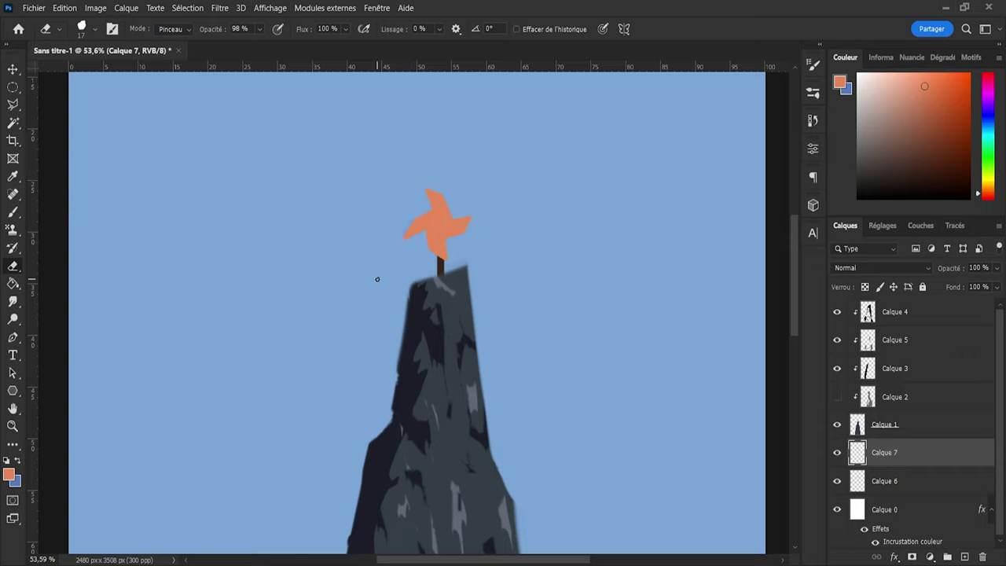
Step: Load the pinwheel's outline as a selection on Calque 7 and repaint it in a deeper, more saturated orange with a 107 px brush
{"action": "scroll", "coordinate": [482, 320], "scroll_direction": "down", "scroll_amount": 3}
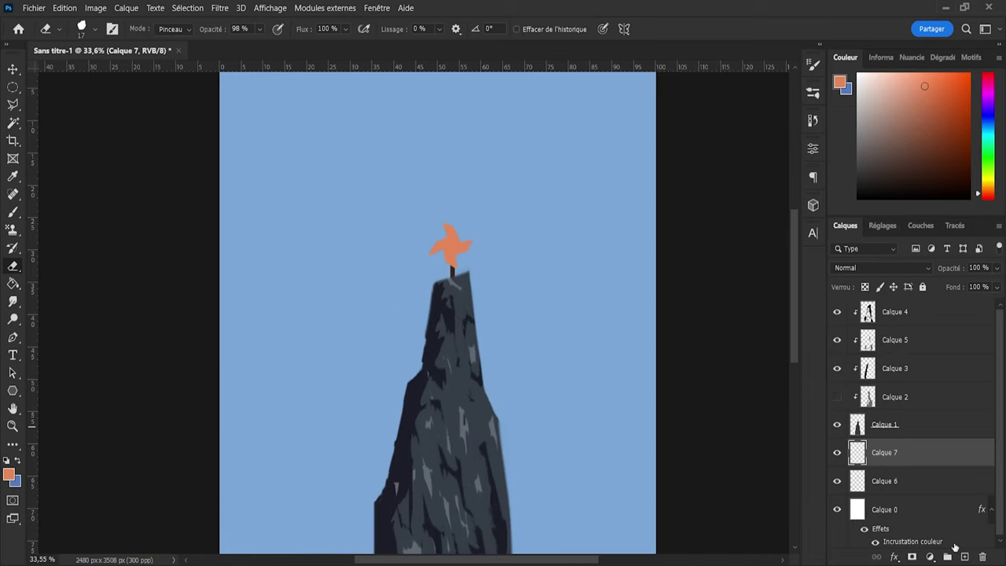
{"action": "left_click", "coordinate": [858, 456], "text": "ctrl"}
{"action": "scroll", "coordinate": [590, 288], "scroll_direction": "up", "scroll_amount": 2, "text": "alt"}
{"action": "left_click", "coordinate": [943, 89]}
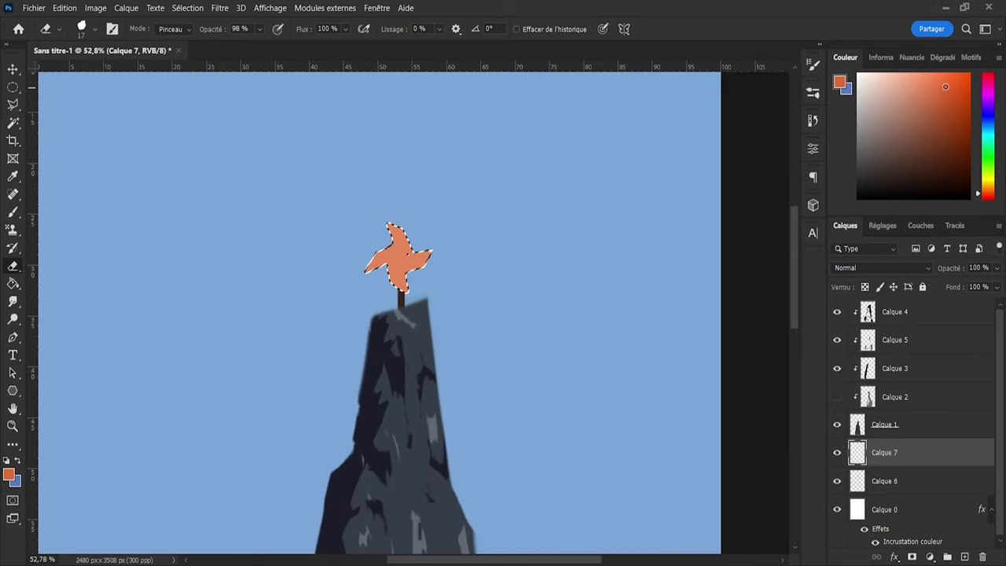
{"action": "key", "text": "b"}
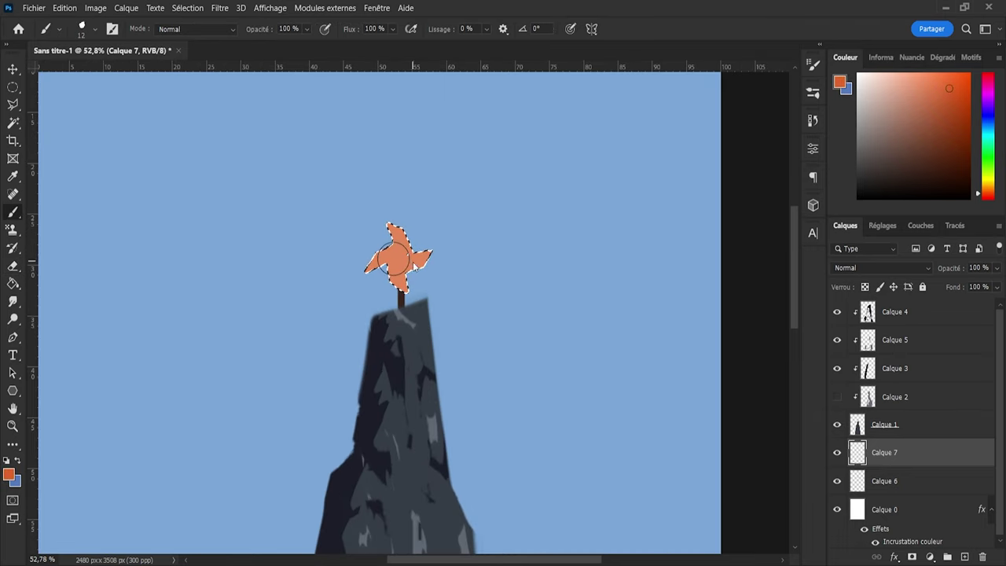
{"action": "mouse_move", "coordinate": [394, 260]}
{"action": "left_mouse_down"}
{"action": "mouse_move", "coordinate": [385, 267]}
{"action": "mouse_move", "coordinate": [404, 231]}
{"action": "left_mouse_up"}
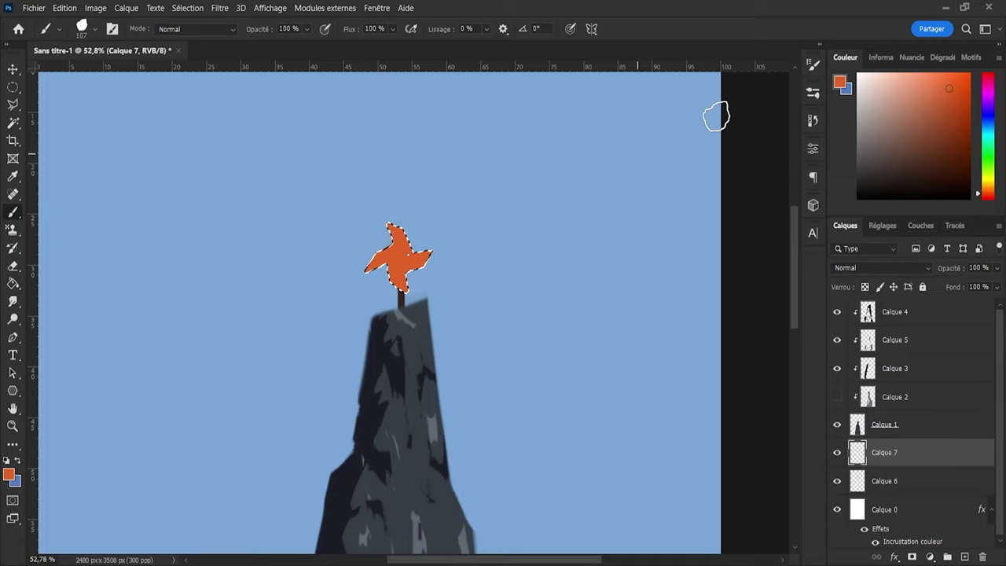
Step: Repaint the selected pinwheel on Calque 7 in a lighter orange and clear the selection
{"action": "left_click", "coordinate": [939, 81]}
{"action": "mouse_move", "coordinate": [389, 271]}
{"action": "left_mouse_down"}
{"action": "mouse_move", "coordinate": [419, 269]}
{"action": "mouse_move", "coordinate": [428, 233]}
{"action": "mouse_move", "coordinate": [404, 286]}
{"action": "mouse_move", "coordinate": [385, 263]}
{"action": "left_mouse_up"}
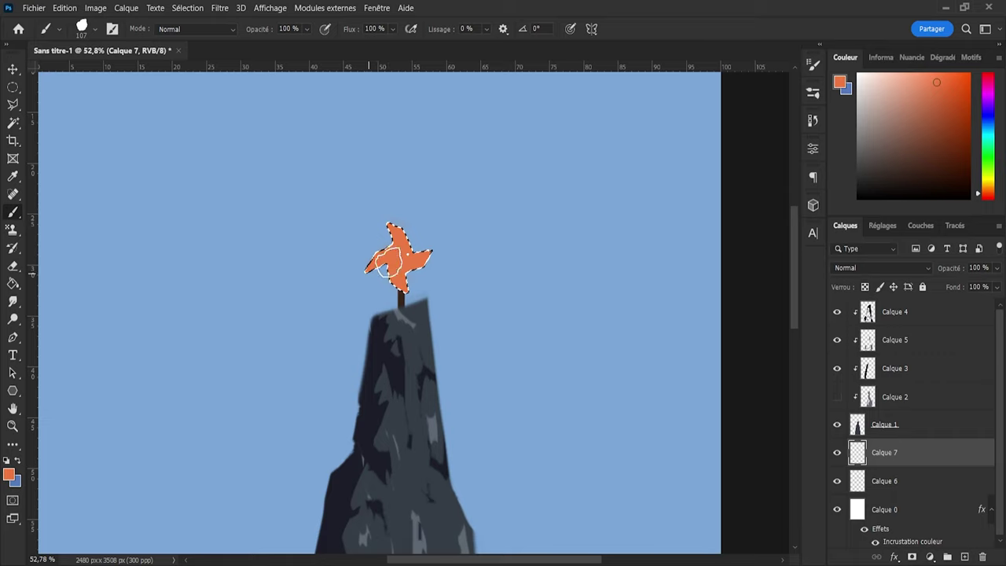
{"action": "key", "text": "l"}
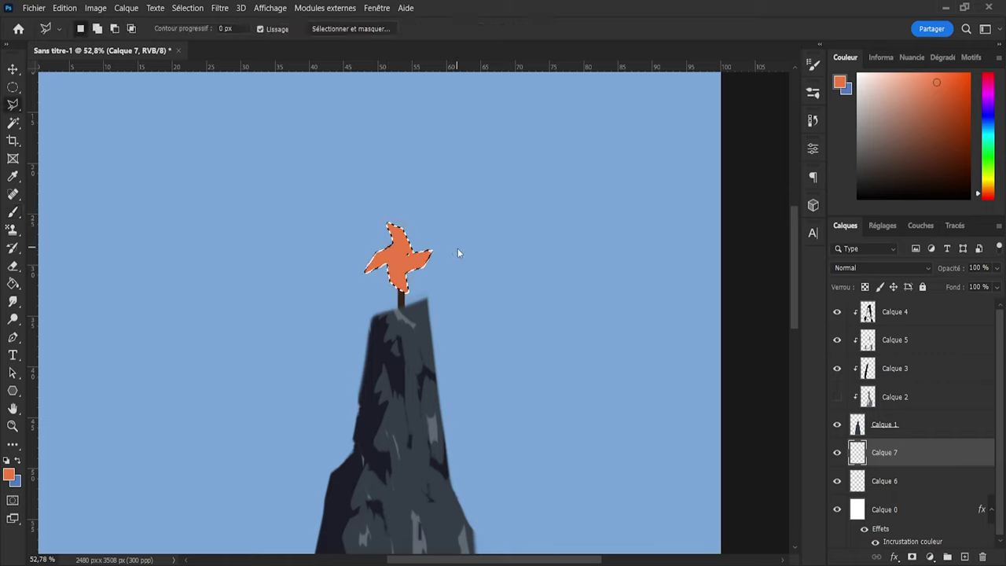
{"action": "key", "text": "ctrl+d"}
Step: Create Calque 8, load the pinwheel's outline from Calque 7 as a selection, paint it dark red-orange and deselect
{"action": "left_click", "coordinate": [964, 557]}
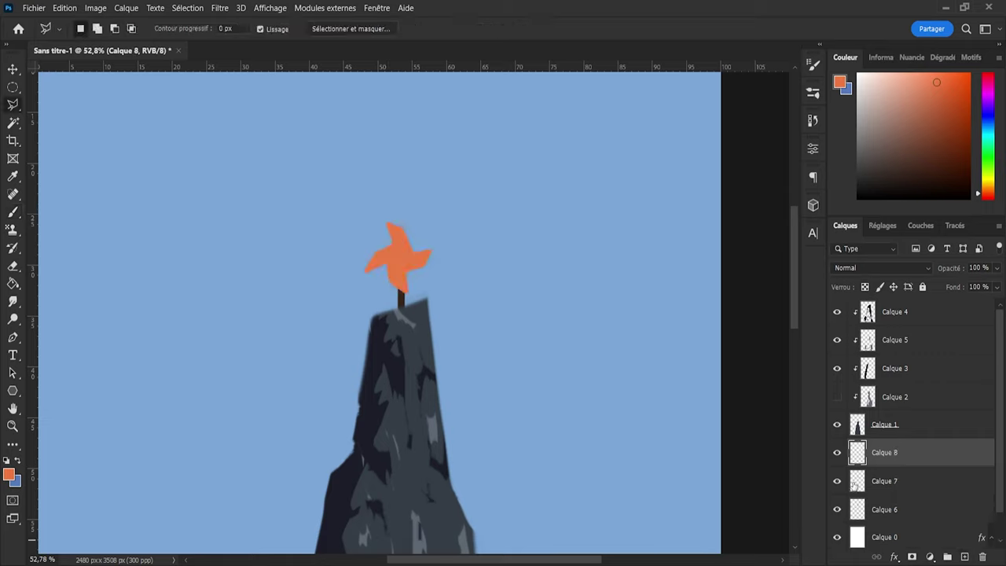
{"action": "left_click", "coordinate": [861, 488], "text": "ctrl"}
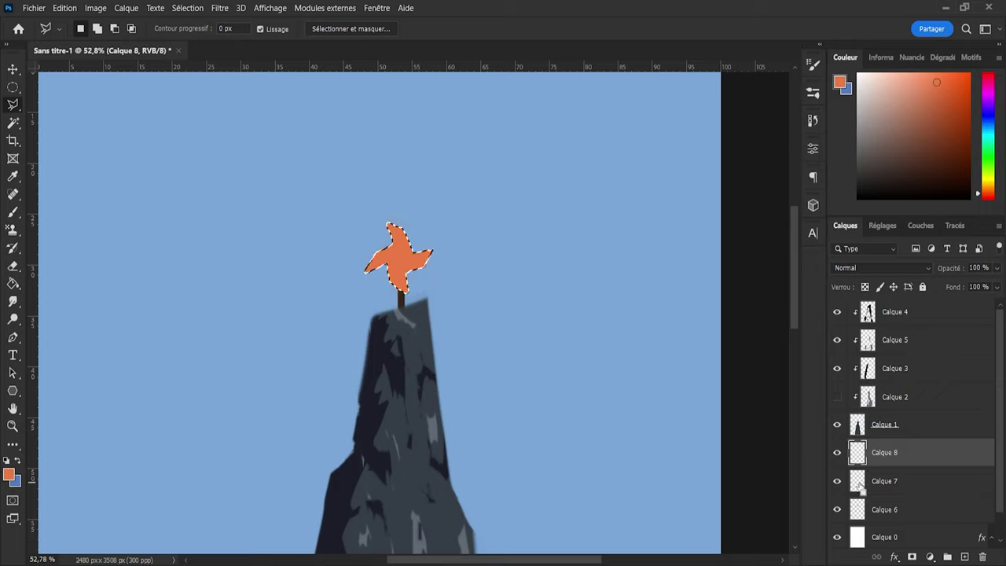
{"action": "left_click", "coordinate": [946, 93]}
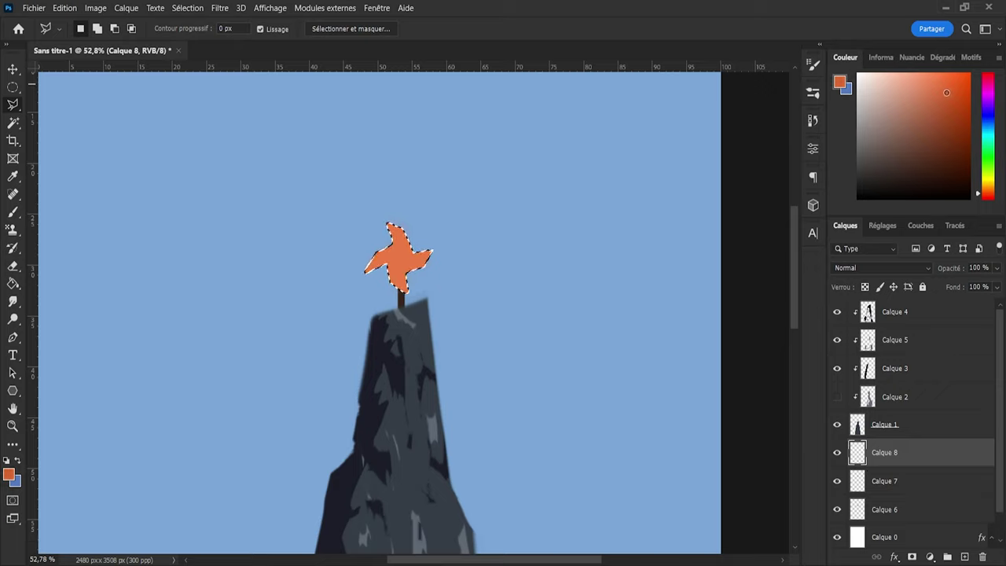
{"action": "left_click", "coordinate": [987, 198]}
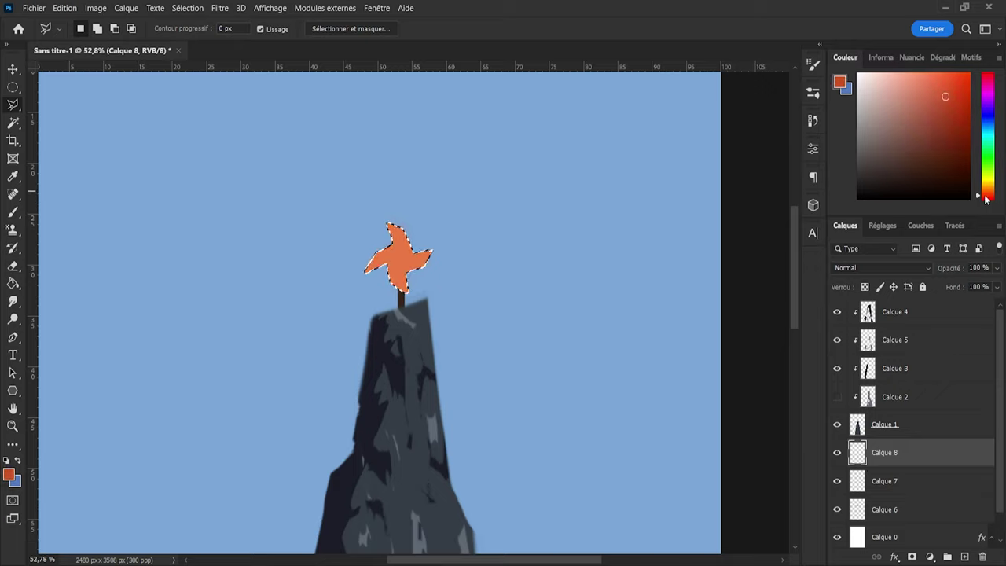
{"action": "key", "text": "b"}
{"action": "mouse_move", "coordinate": [410, 297]}
{"action": "left_mouse_down"}
{"action": "mouse_move", "coordinate": [372, 240]}
{"action": "mouse_move", "coordinate": [377, 219]}
{"action": "mouse_move", "coordinate": [453, 284]}
{"action": "mouse_move", "coordinate": [390, 228]}
{"action": "mouse_move", "coordinate": [366, 238]}
{"action": "mouse_move", "coordinate": [354, 267]}
{"action": "mouse_move", "coordinate": [363, 287]}
{"action": "mouse_move", "coordinate": [419, 283]}
{"action": "left_mouse_up"}
{"action": "key", "text": "l"}
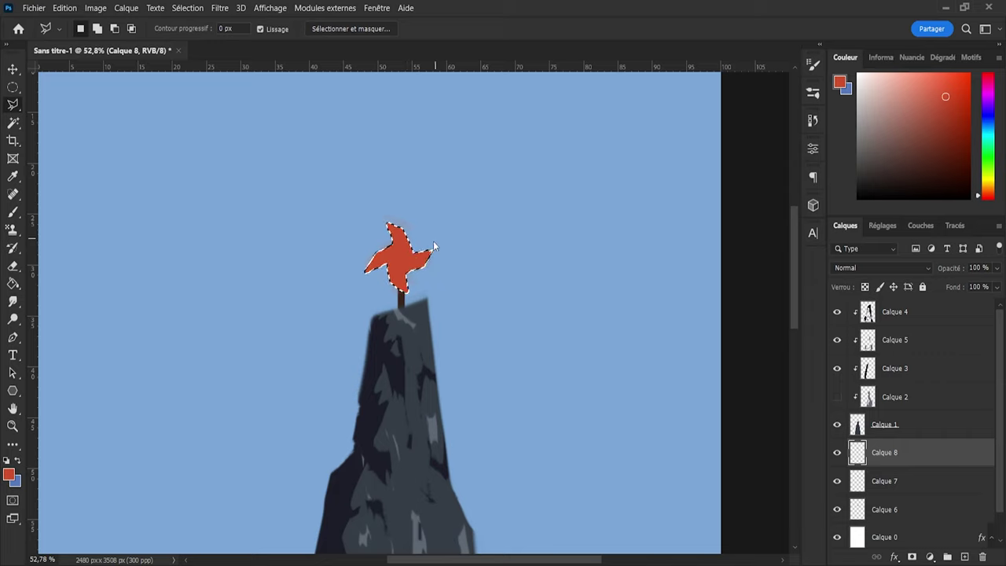
{"action": "key", "text": "ctrl+d"}
Step: Shift the red pinwheel copy slightly to the right and move Calque 8 below Calque 7
{"action": "key", "text": "ctrl+t"}
{"action": "key", "text": "Right"}
{"action": "key", "text": "Right"}
{"action": "key", "text": "Right"}
{"action": "key", "text": "Right"}
{"action": "key", "text": "Right"}
{"action": "key", "text": "Right"}
{"action": "key", "text": "Right"}
{"action": "key", "text": "Right"}
{"action": "key", "text": "Right"}
{"action": "key", "text": "Right"}
{"action": "key", "text": "Right"}
{"action": "key", "text": "Right"}
{"action": "key", "text": "Right"}
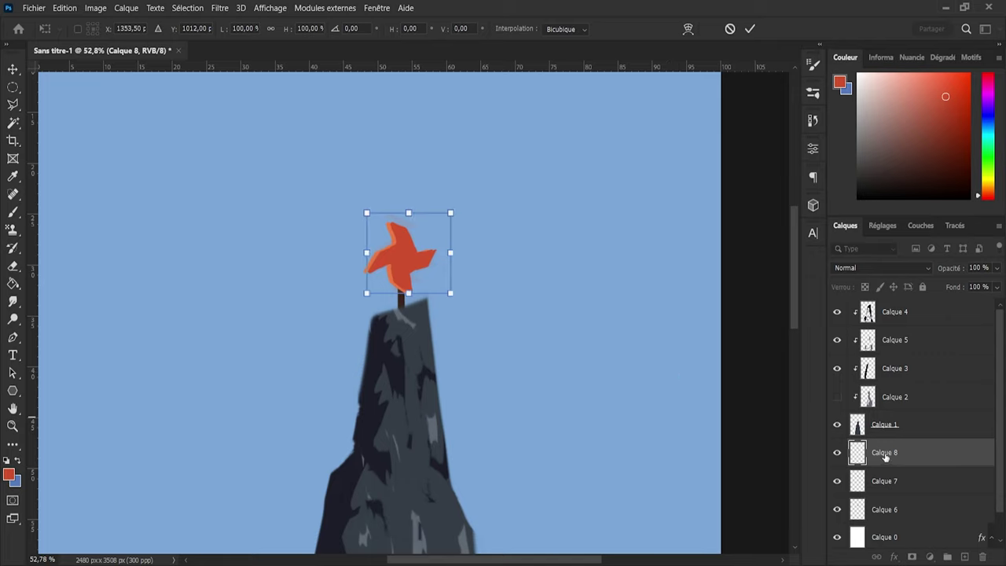
{"action": "left_click_drag", "start_coordinate": [885, 455], "coordinate": [893, 490]}
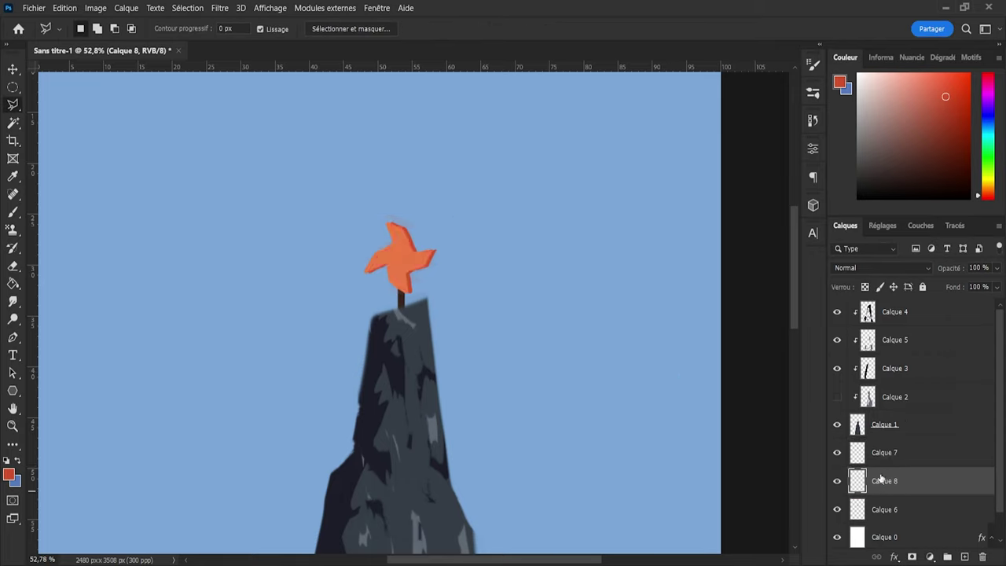
Step: Nudge the red pinwheel on Calque 8 left until it forms a dark edge along the orange blades' left sides
{"action": "key", "text": "v"}
{"action": "key", "text": "Left"}
{"action": "key", "text": "Left"}
{"action": "key", "text": "Left"}
{"action": "key", "text": "Left"}
{"action": "key", "text": "Left"}
{"action": "key", "text": "Left"}
{"action": "key", "text": "Left"}
{"action": "key", "text": "Left"}
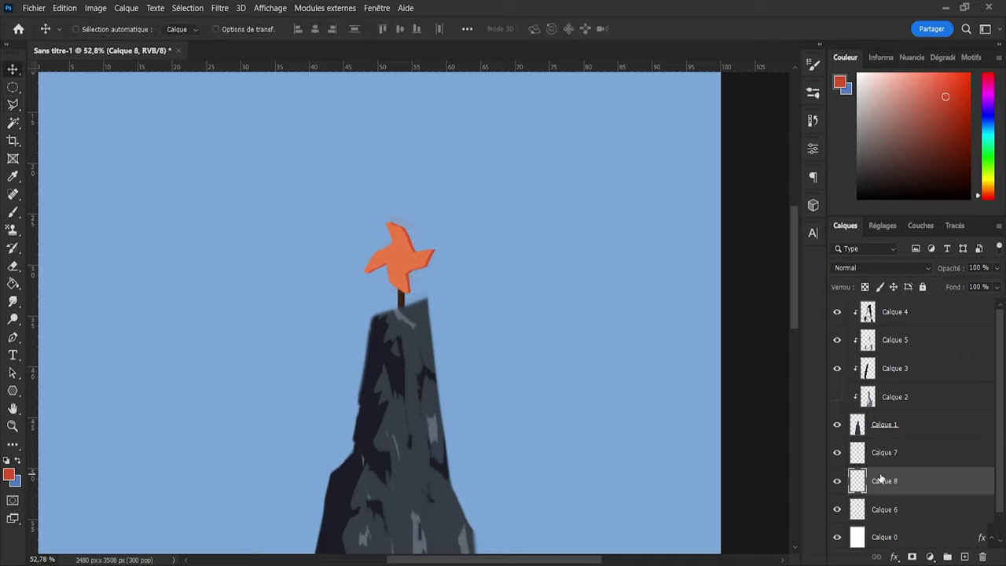
{"action": "key", "text": "Left"}
{"action": "key", "text": "Left"}
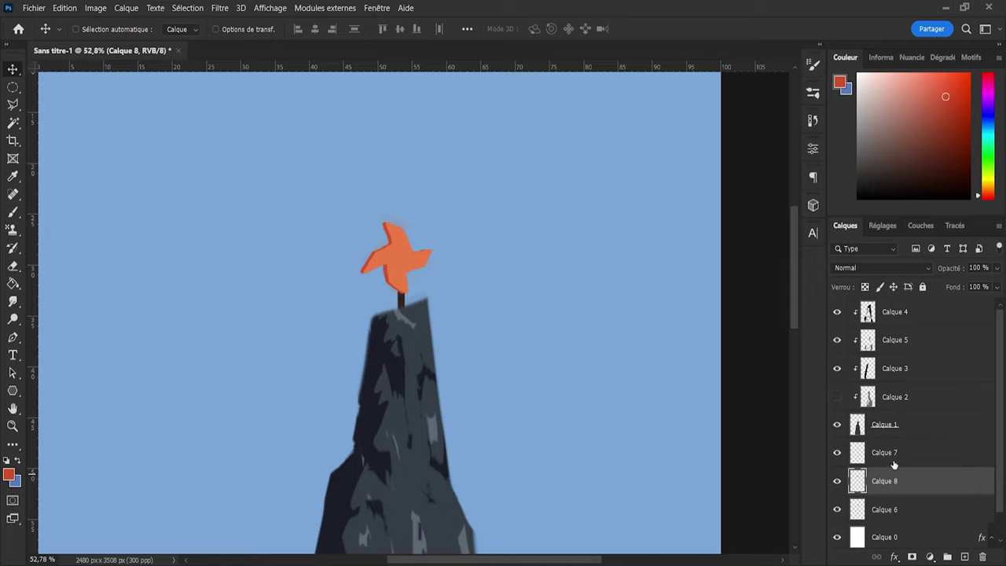
Step: Paint a dot at the pinwheel's centre on Calque 7 with an 18 px brush in the pole's dark brown
{"action": "left_click", "coordinate": [884, 456]}
{"action": "left_click", "coordinate": [858, 198]}
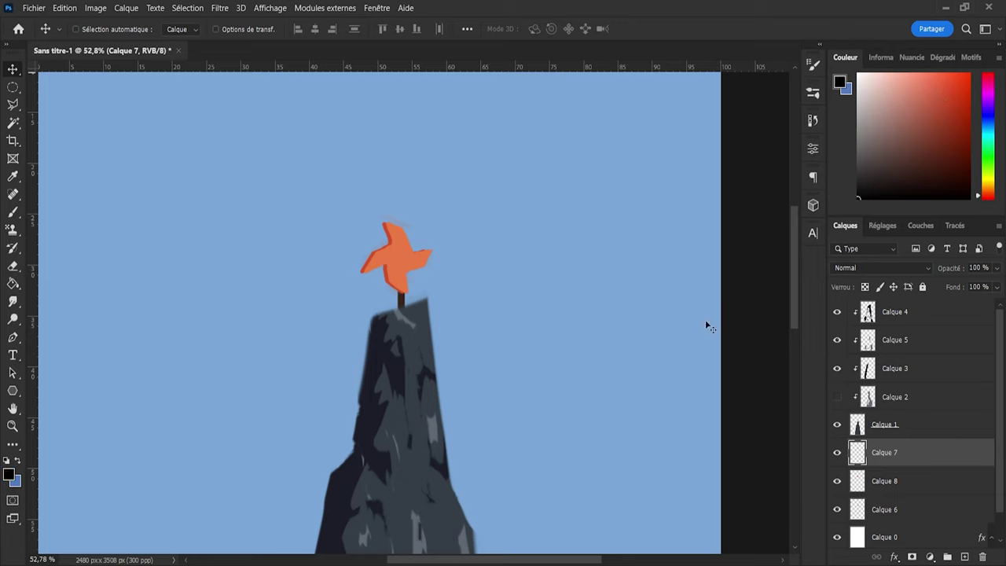
{"action": "key", "text": "b"}
{"action": "key", "text": "bracketleft"}
{"action": "key", "text": "bracketleft"}
{"action": "key", "text": "bracketleft"}
{"action": "key", "text": "bracketleft"}
{"action": "key", "text": "bracketleft"}
{"action": "key", "text": "bracketleft"}
{"action": "key", "text": "bracketleft"}
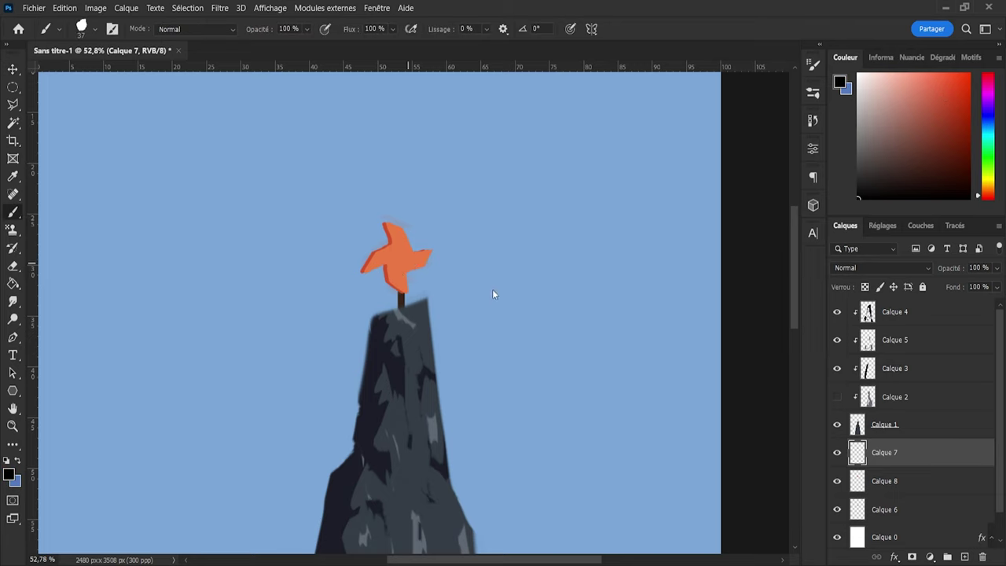
{"action": "key", "text": "bracketleft"}
{"action": "key", "text": "bracketleft"}
{"action": "left_click", "coordinate": [403, 299], "text": "alt"}
{"action": "left_click", "coordinate": [398, 260]}
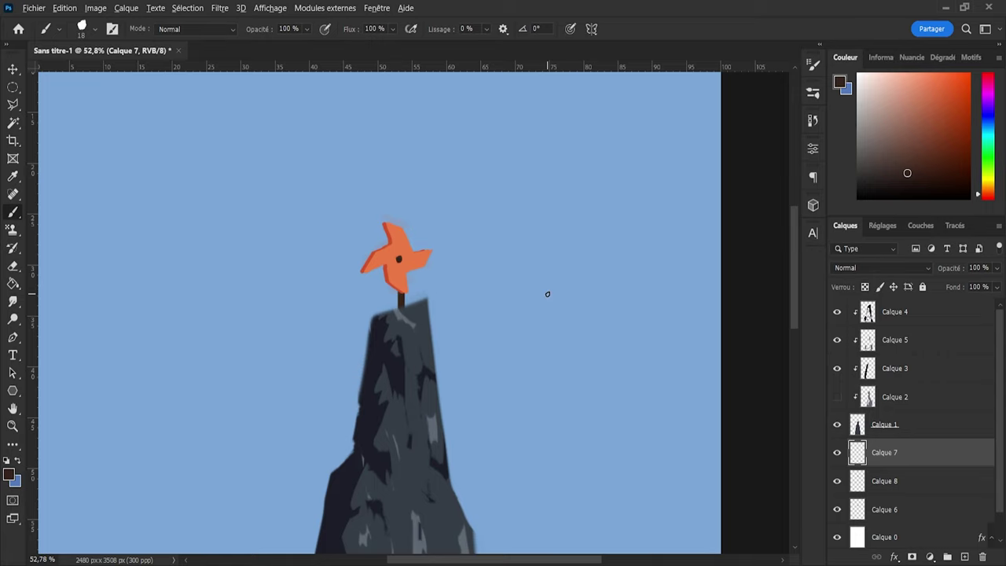
Step: Use the red pinwheel's inverted outline selection to erase stray smudges around it on Calque 8 with a 140 px eraser, then deselect
{"action": "scroll", "coordinate": [560, 288], "scroll_direction": "down", "scroll_amount": 3}
{"action": "scroll", "coordinate": [551, 283], "scroll_direction": "up", "scroll_amount": 3}
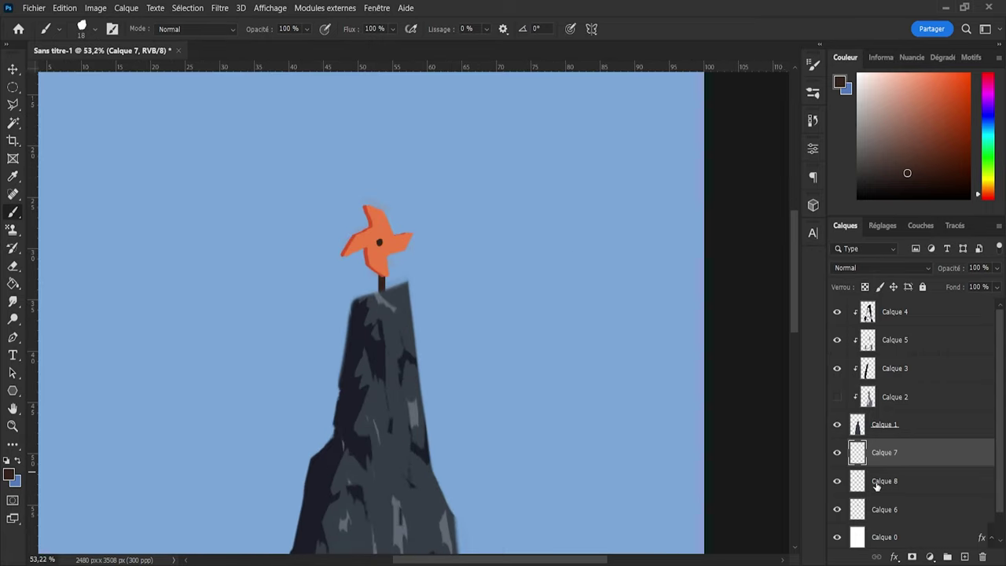
{"action": "left_click", "coordinate": [864, 481]}
{"action": "left_click", "coordinate": [862, 482], "text": "ctrl"}
{"action": "scroll", "coordinate": [284, 174], "scroll_direction": "up", "scroll_amount": 3}
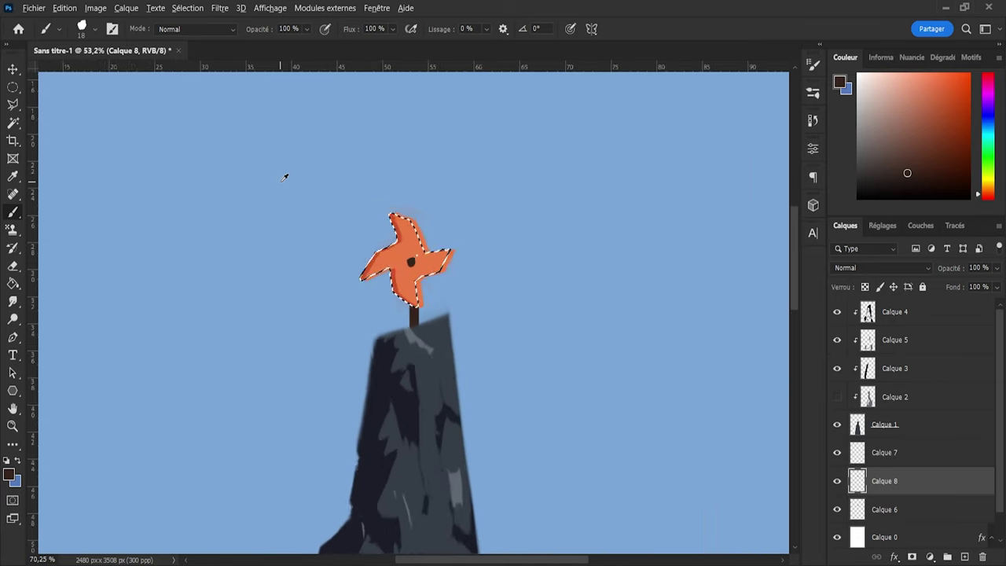
{"action": "key", "text": "l"}
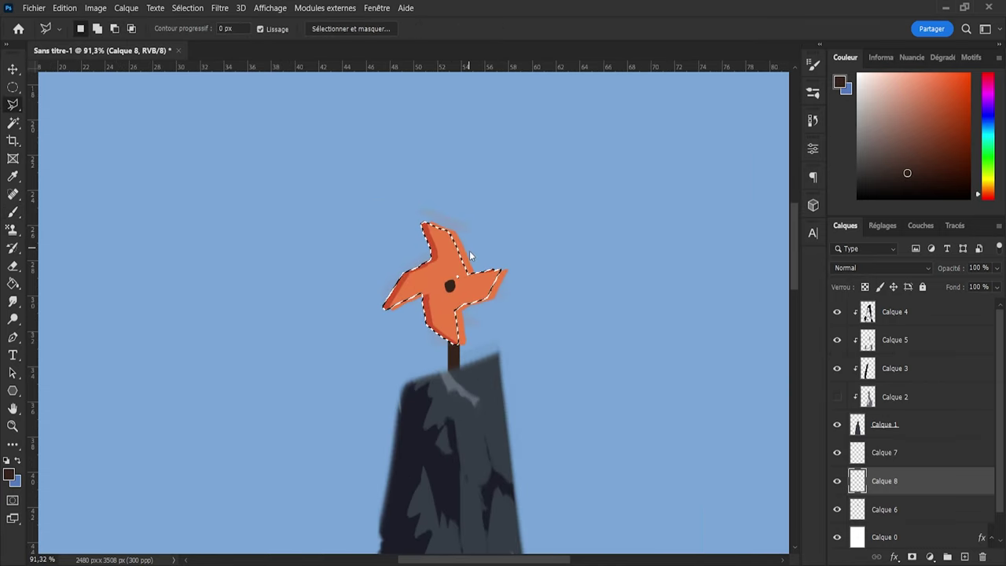
{"action": "key", "text": "e"}
{"action": "key", "text": "bracketright"}
{"action": "key", "text": "bracketright"}
{"action": "key", "text": "bracketright"}
{"action": "key", "text": "bracketright"}
{"action": "key", "text": "bracketright"}
{"action": "key", "text": "bracketright"}
{"action": "key", "text": "bracketright"}
{"action": "key", "text": "bracketright"}
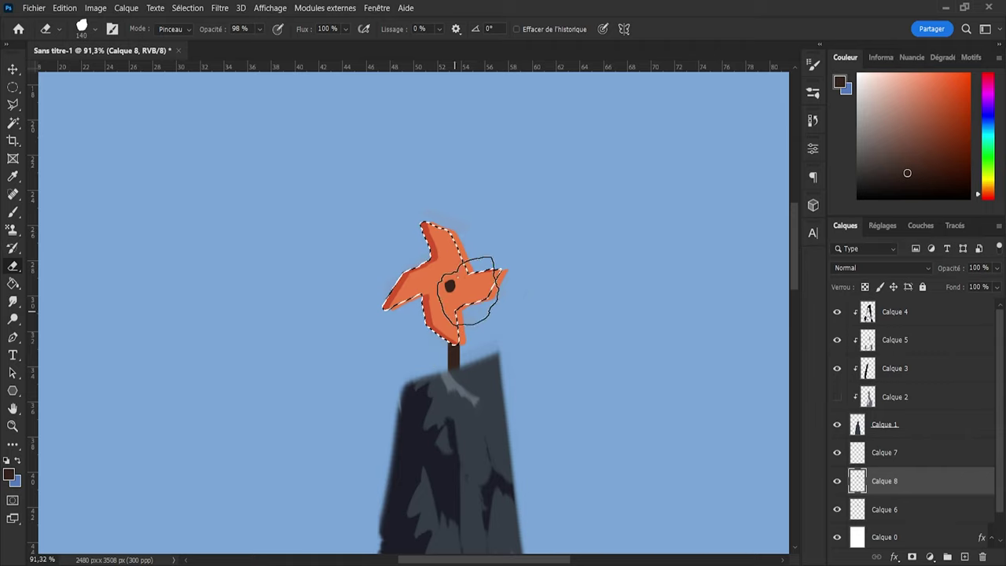
{"action": "scroll", "coordinate": [569, 233], "scroll_direction": "down", "scroll_amount": 8}
{"action": "key", "text": "ctrl+shift+i"}
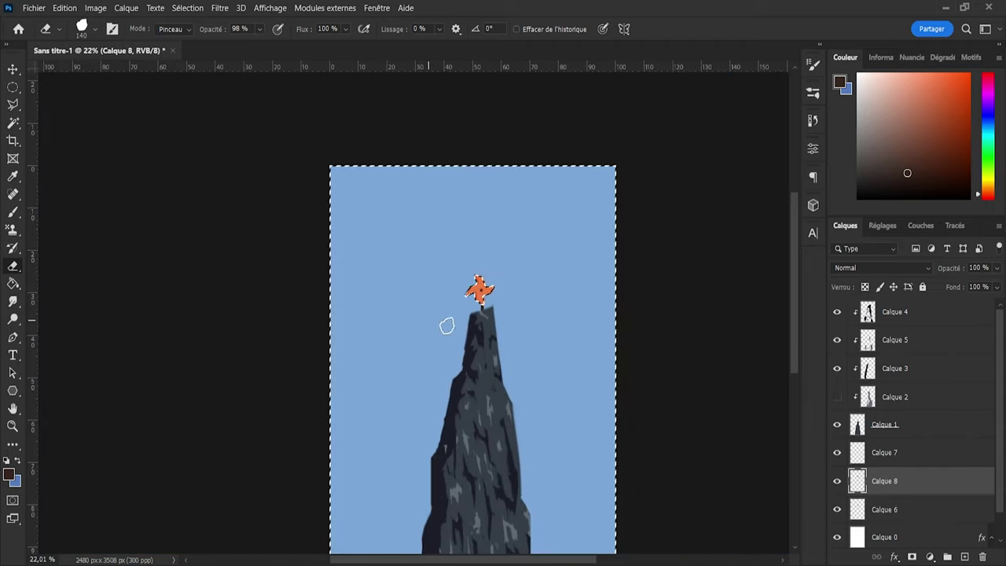
{"action": "key", "text": "l"}
{"action": "key", "text": "ctrl+d"}
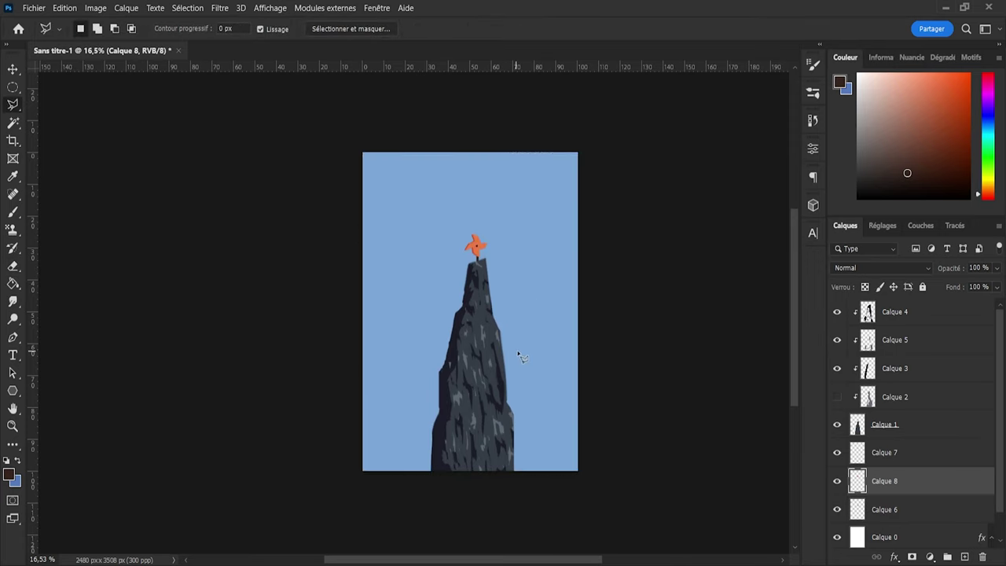
Step: Create Calque 9 above Calque 4 and paint a white cloud bank over the spire's lower part with a 1057 px brush
{"action": "scroll", "coordinate": [502, 326], "scroll_direction": "down", "scroll_amount": 1}
{"action": "scroll", "coordinate": [503, 325], "scroll_direction": "up", "scroll_amount": 1}
{"action": "scroll", "coordinate": [504, 328], "scroll_direction": "up", "scroll_amount": 1}
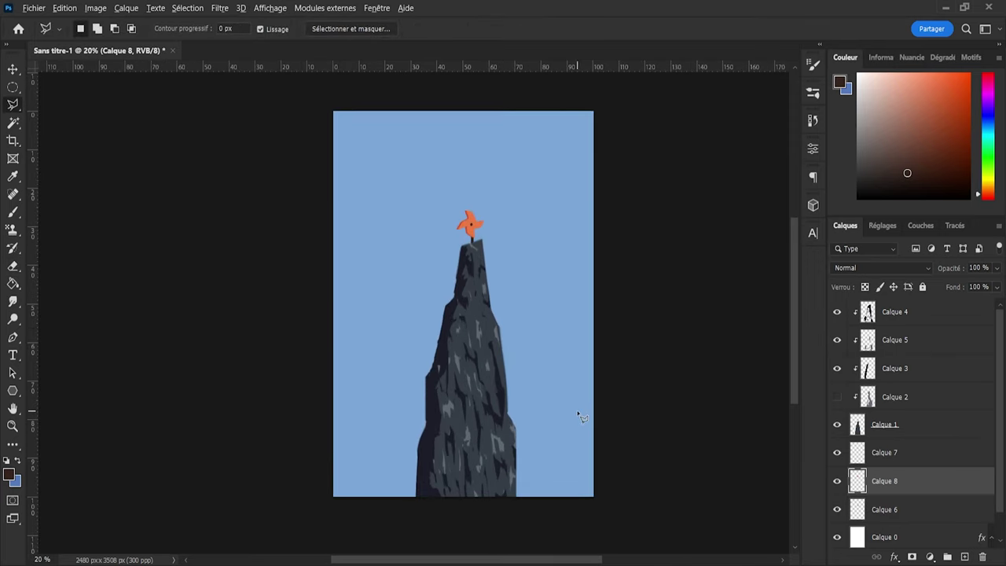
{"action": "scroll", "coordinate": [579, 413], "scroll_direction": "up", "scroll_amount": 1}
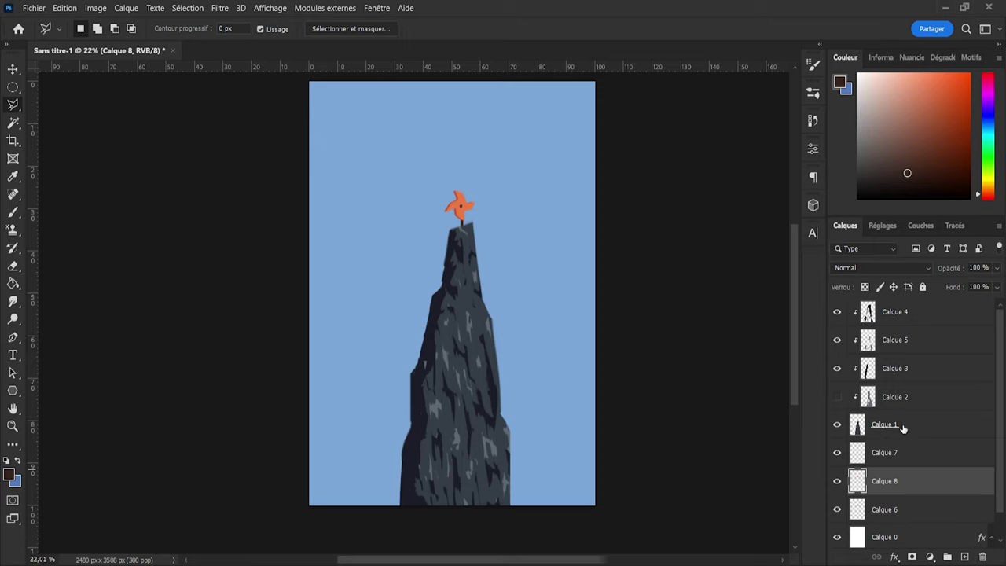
{"action": "left_click", "coordinate": [900, 322]}
{"action": "left_click", "coordinate": [964, 556]}
{"action": "left_click", "coordinate": [858, 75]}
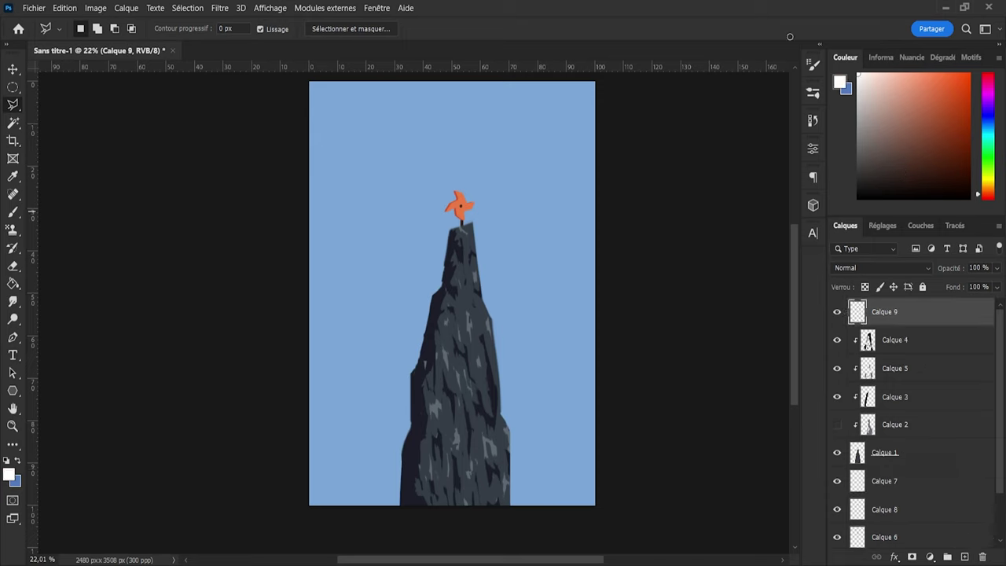
{"action": "key", "text": "b"}
{"action": "left_click_drag", "start_coordinate": [376, 435], "coordinate": [459, 456]}
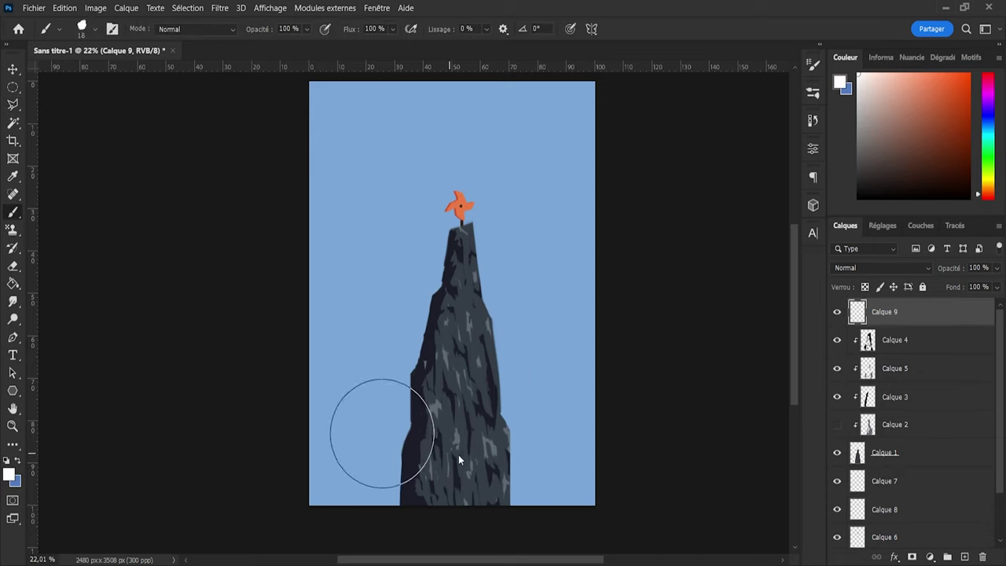
{"action": "left_click", "coordinate": [334, 478]}
{"action": "mouse_move", "coordinate": [356, 430]}
{"action": "left_mouse_down"}
{"action": "mouse_move", "coordinate": [467, 496]}
{"action": "mouse_move", "coordinate": [587, 459]}
{"action": "mouse_move", "coordinate": [587, 486]}
{"action": "mouse_move", "coordinate": [648, 429]}
{"action": "mouse_move", "coordinate": [648, 352]}
{"action": "left_mouse_up"}
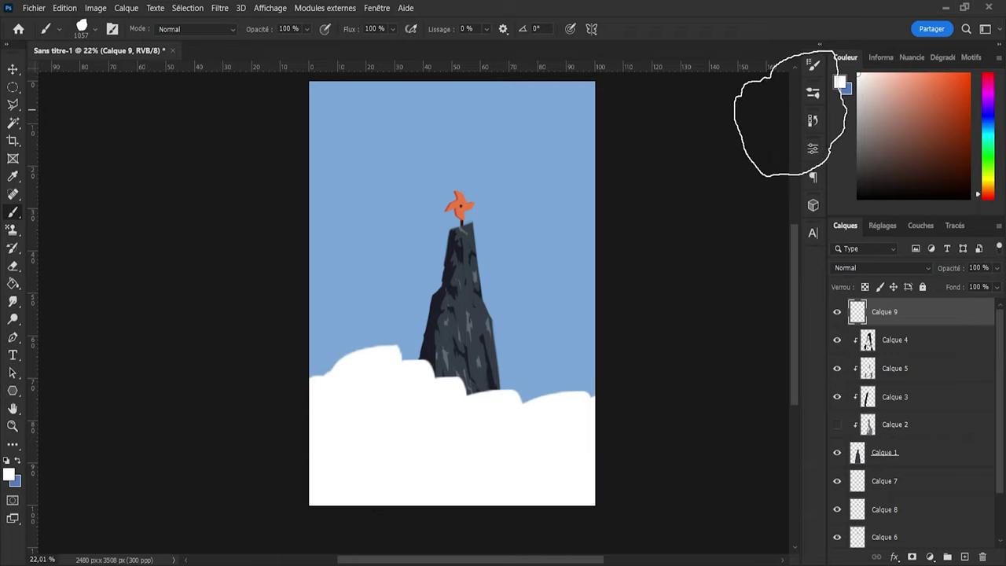
Step: Carve jagged, slanted edges into the white cloud bank using a textured 770 px eraser tip at 42°
{"action": "key", "text": "e"}
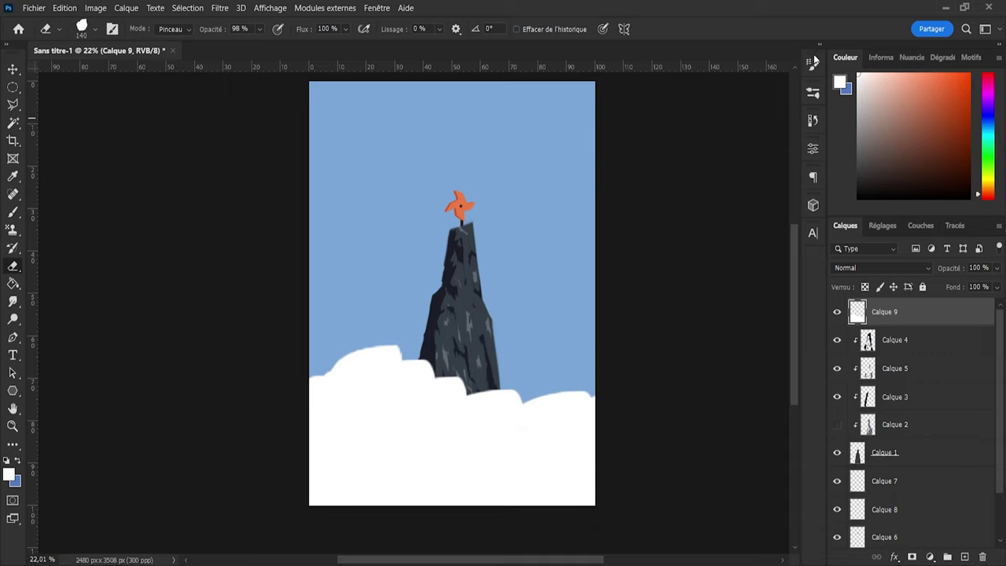
{"action": "left_click", "coordinate": [692, 88]}
{"action": "left_click", "coordinate": [809, 64]}
{"action": "key", "text": "Left"}
{"action": "key", "text": "Left"}
{"action": "key", "text": "Left"}
{"action": "key", "text": "Left"}
{"action": "key", "text": "Left"}
{"action": "key", "text": "Left"}
{"action": "key", "text": "Left"}
{"action": "key", "text": "Left"}
{"action": "key", "text": "Left"}
{"action": "key", "text": "Left"}
{"action": "key", "text": "Left"}
{"action": "key", "text": "Left"}
{"action": "key", "text": "Left"}
{"action": "key", "text": "Left"}
{"action": "key", "text": "Left"}
{"action": "key", "text": "Left"}
{"action": "key", "text": "Left"}
{"action": "key", "text": "Left"}
{"action": "key", "text": "Left"}
{"action": "key", "text": "Left"}
{"action": "mouse_move", "coordinate": [352, 338]}
{"action": "left_mouse_down"}
{"action": "mouse_move", "coordinate": [339, 374]}
{"action": "mouse_move", "coordinate": [385, 324]}
{"action": "mouse_move", "coordinate": [422, 354]}
{"action": "mouse_move", "coordinate": [412, 391]}
{"action": "mouse_move", "coordinate": [393, 390]}
{"action": "mouse_move", "coordinate": [420, 397]}
{"action": "mouse_move", "coordinate": [500, 366]}
{"action": "mouse_move", "coordinate": [488, 396]}
{"action": "mouse_move", "coordinate": [509, 399]}
{"action": "mouse_move", "coordinate": [454, 442]}
{"action": "mouse_move", "coordinate": [448, 416]}
{"action": "mouse_move", "coordinate": [419, 419]}
{"action": "mouse_move", "coordinate": [465, 443]}
{"action": "mouse_move", "coordinate": [499, 431]}
{"action": "mouse_move", "coordinate": [580, 361]}
{"action": "mouse_move", "coordinate": [606, 424]}
{"action": "mouse_move", "coordinate": [591, 389]}
{"action": "mouse_move", "coordinate": [562, 437]}
{"action": "mouse_move", "coordinate": [574, 430]}
{"action": "mouse_move", "coordinate": [545, 453]}
{"action": "mouse_move", "coordinate": [602, 446]}
{"action": "left_mouse_up"}
Step: Raise the carved cloud bank on Calque 9 and fill the gap beneath it with white
{"action": "key", "text": "ctrl+t"}
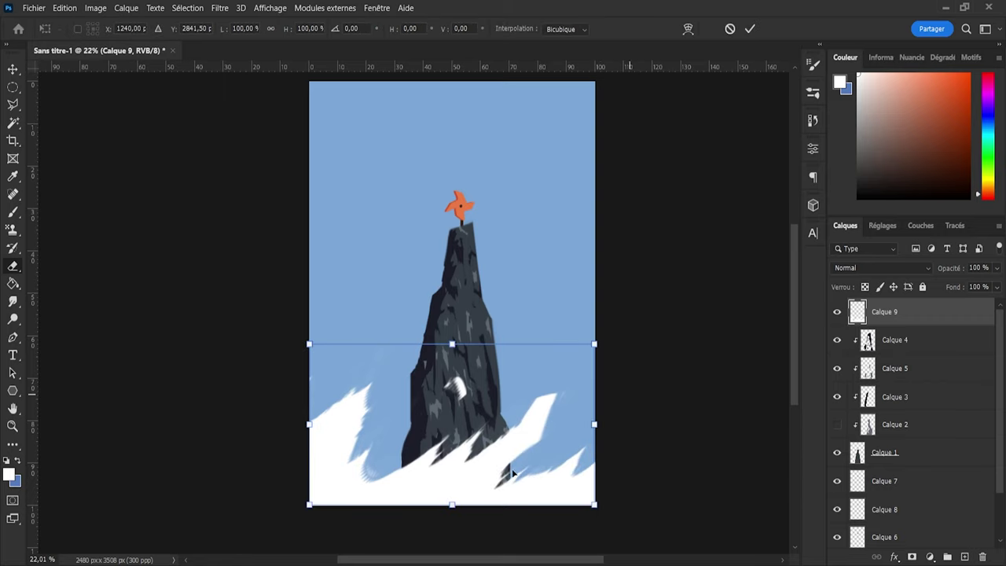
{"action": "left_click_drag", "start_coordinate": [485, 473], "coordinate": [480, 442]}
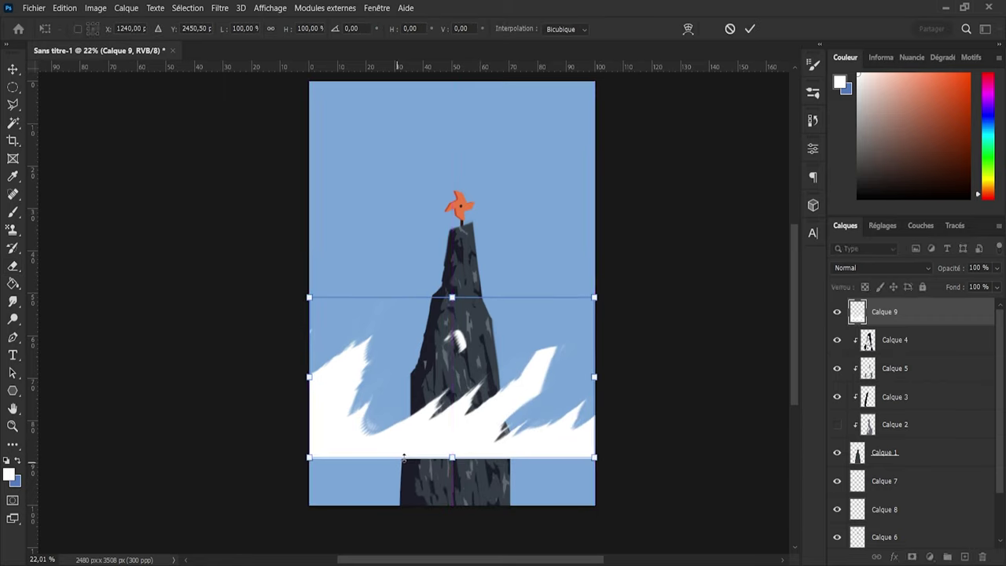
{"action": "left_click", "coordinate": [749, 28]}
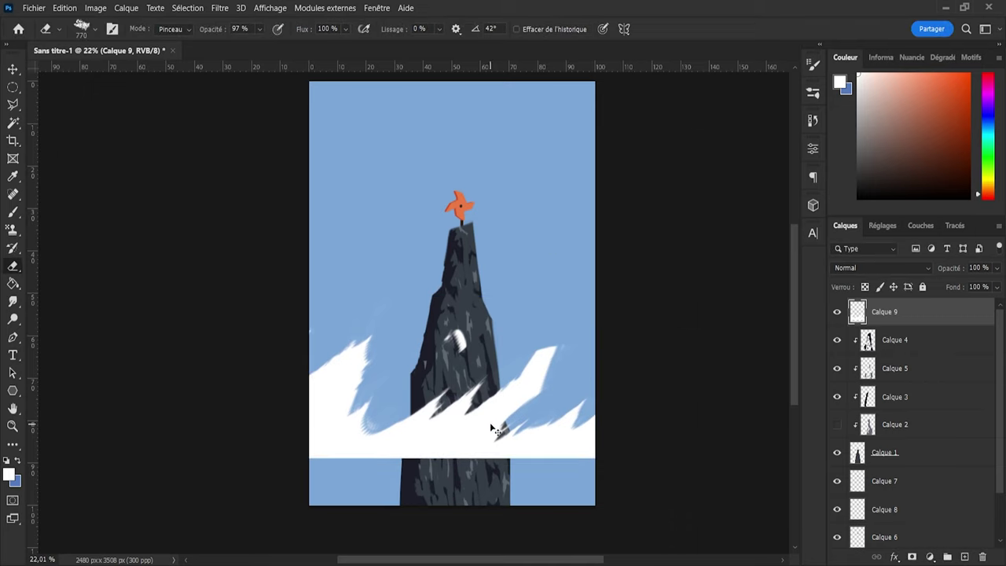
{"action": "key", "text": "ctrl+t"}
{"action": "left_click_drag", "start_coordinate": [469, 420], "coordinate": [470, 440]}
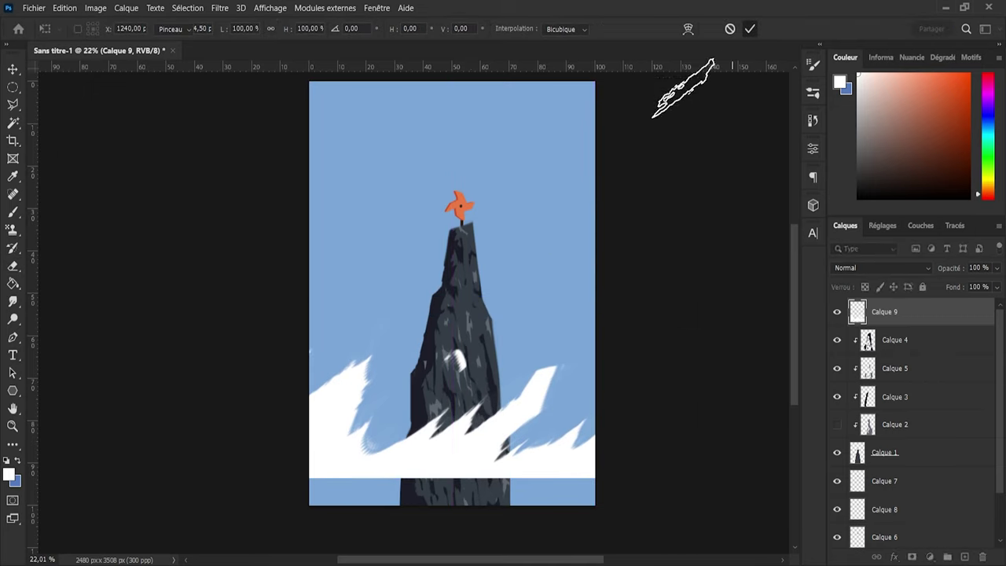
{"action": "key", "text": "b"}
{"action": "mouse_move", "coordinate": [320, 488]}
{"action": "left_mouse_down"}
{"action": "mouse_move", "coordinate": [368, 507]}
{"action": "mouse_move", "coordinate": [572, 503]}
{"action": "mouse_move", "coordinate": [611, 490]}
{"action": "left_mouse_up"}
Step: Reshape the cloud left of the spire into slanted wisps by alternating the 770 px eraser with white brush strokes
{"action": "key", "text": "e"}
{"action": "mouse_move", "coordinate": [385, 424]}
{"action": "left_mouse_down"}
{"action": "mouse_move", "coordinate": [374, 417]}
{"action": "mouse_move", "coordinate": [404, 393]}
{"action": "mouse_move", "coordinate": [362, 444]}
{"action": "left_mouse_up"}
{"action": "key", "text": "b"}
{"action": "key", "text": "e"}
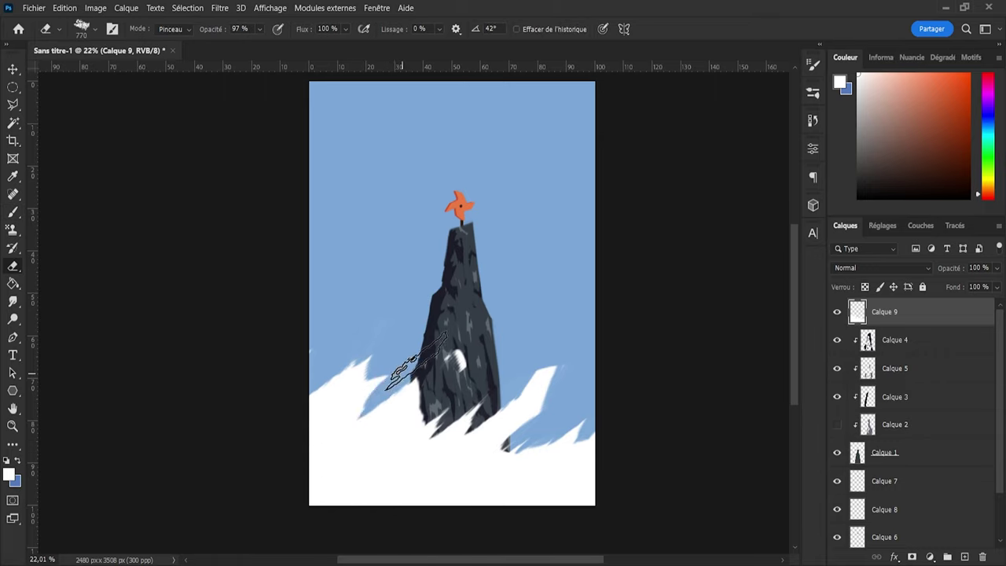
{"action": "mouse_move", "coordinate": [416, 360]}
{"action": "left_mouse_down"}
{"action": "mouse_move", "coordinate": [417, 385]}
{"action": "mouse_move", "coordinate": [399, 432]}
{"action": "left_mouse_up"}
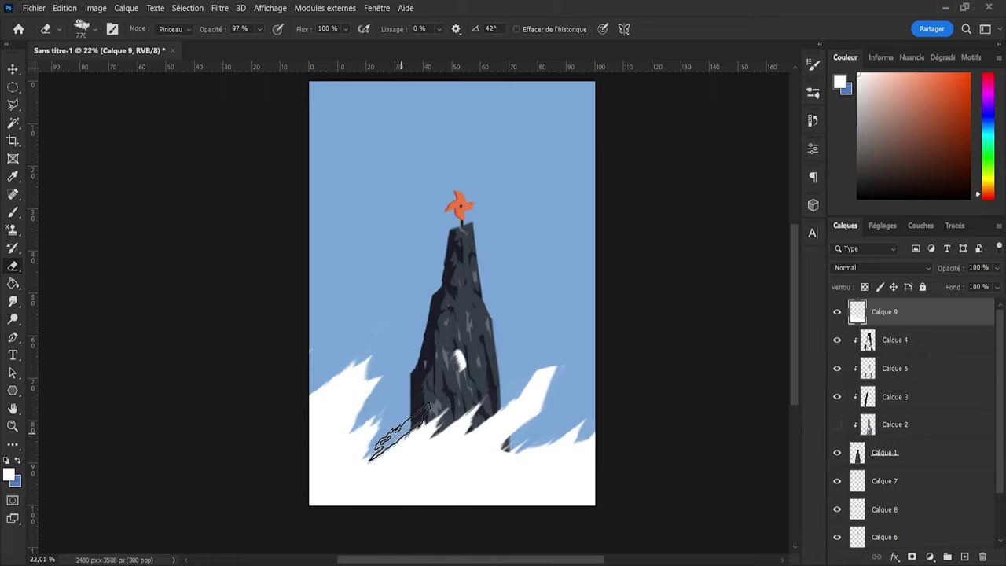
{"action": "key", "text": "b"}
{"action": "mouse_move", "coordinate": [405, 369]}
{"action": "left_mouse_down"}
{"action": "mouse_move", "coordinate": [424, 393]}
{"action": "mouse_move", "coordinate": [414, 366]}
{"action": "mouse_move", "coordinate": [382, 371]}
{"action": "mouse_move", "coordinate": [416, 354]}
{"action": "mouse_move", "coordinate": [432, 363]}
{"action": "mouse_move", "coordinate": [425, 384]}
{"action": "mouse_move", "coordinate": [432, 374]}
{"action": "mouse_move", "coordinate": [415, 391]}
{"action": "mouse_move", "coordinate": [426, 361]}
{"action": "mouse_move", "coordinate": [426, 389]}
{"action": "left_mouse_up"}
Step: Break the cloud right of the spire into thin diagonal streaks with a 197 px eraser and white brush strokes
{"action": "key", "text": "e"}
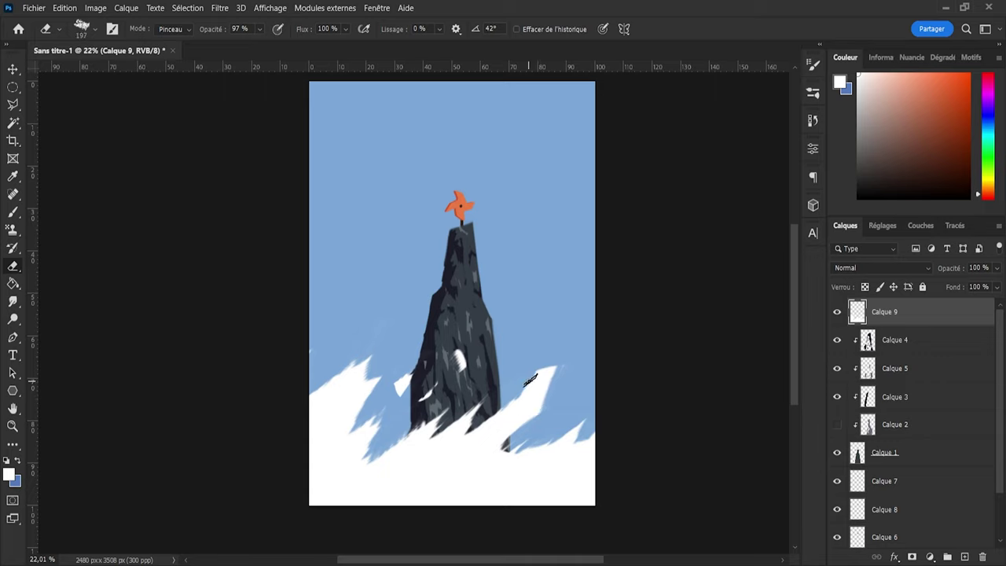
{"action": "mouse_move", "coordinate": [558, 393]}
{"action": "left_mouse_down"}
{"action": "mouse_move", "coordinate": [520, 415]}
{"action": "mouse_move", "coordinate": [532, 404]}
{"action": "left_mouse_up"}
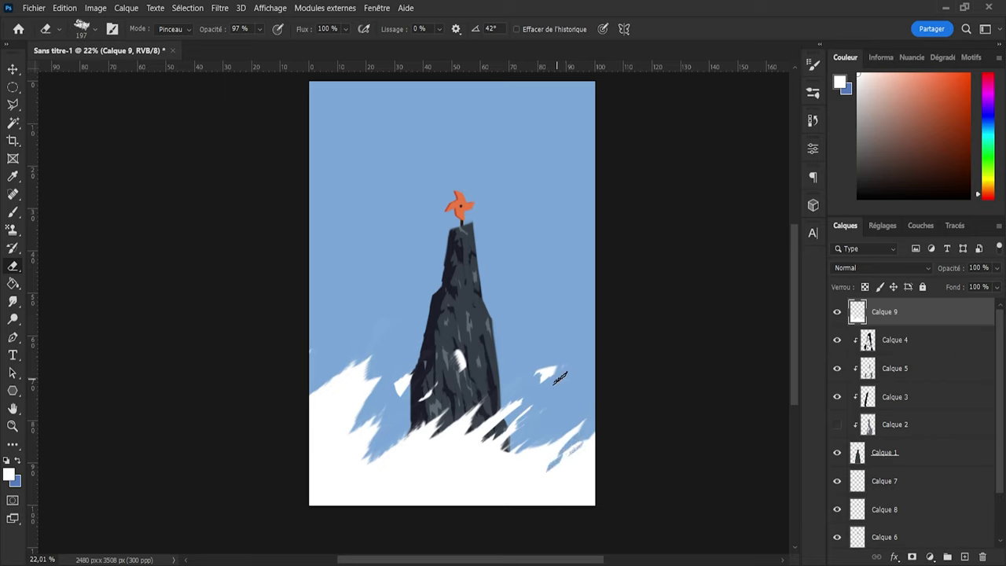
{"action": "key", "text": "b"}
{"action": "mouse_move", "coordinate": [571, 447]}
{"action": "left_mouse_down"}
{"action": "mouse_move", "coordinate": [587, 414]}
{"action": "mouse_move", "coordinate": [550, 451]}
{"action": "mouse_move", "coordinate": [612, 381]}
{"action": "mouse_move", "coordinate": [604, 372]}
{"action": "mouse_move", "coordinate": [547, 429]}
{"action": "left_mouse_up"}
{"action": "key", "text": "e"}
{"action": "mouse_move", "coordinate": [580, 390]}
{"action": "left_mouse_down"}
{"action": "mouse_move", "coordinate": [545, 444]}
{"action": "mouse_move", "coordinate": [556, 418]}
{"action": "mouse_move", "coordinate": [557, 430]}
{"action": "mouse_move", "coordinate": [593, 404]}
{"action": "left_mouse_up"}
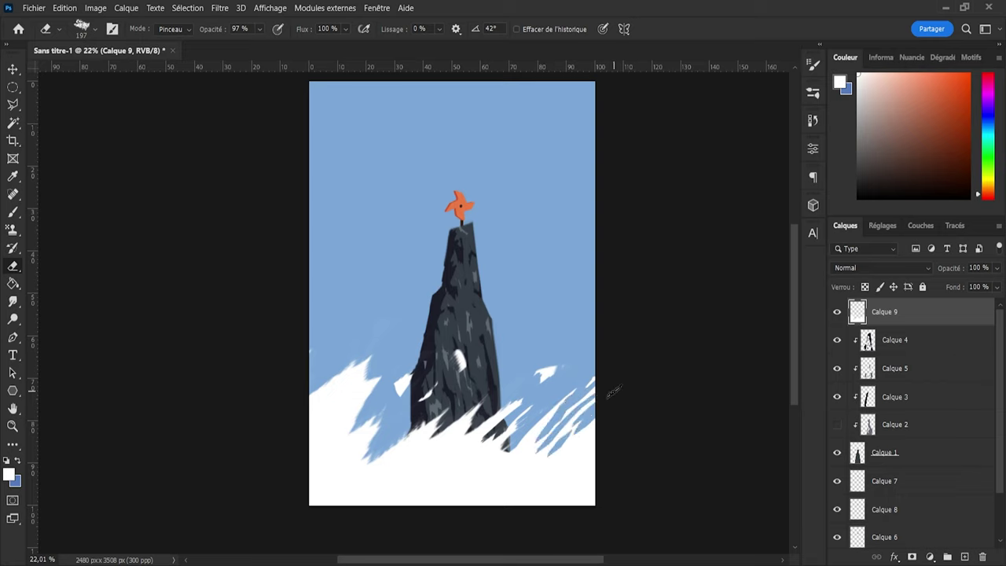
Step: Undo the last streaks in the cloud right of the spire and cut away its outer end with a 381 px eraser
{"action": "left_click_drag", "start_coordinate": [582, 449], "coordinate": [595, 385]}
{"action": "key", "text": "ctrl+z"}
{"action": "key", "text": "ctrl+z"}
{"action": "key", "text": "ctrl+z"}
{"action": "key", "text": "ctrl+z"}
{"action": "right_click", "coordinate": [570, 407], "text": "alt"}
{"action": "left_click_drag", "start_coordinate": [593, 384], "coordinate": [574, 424]}
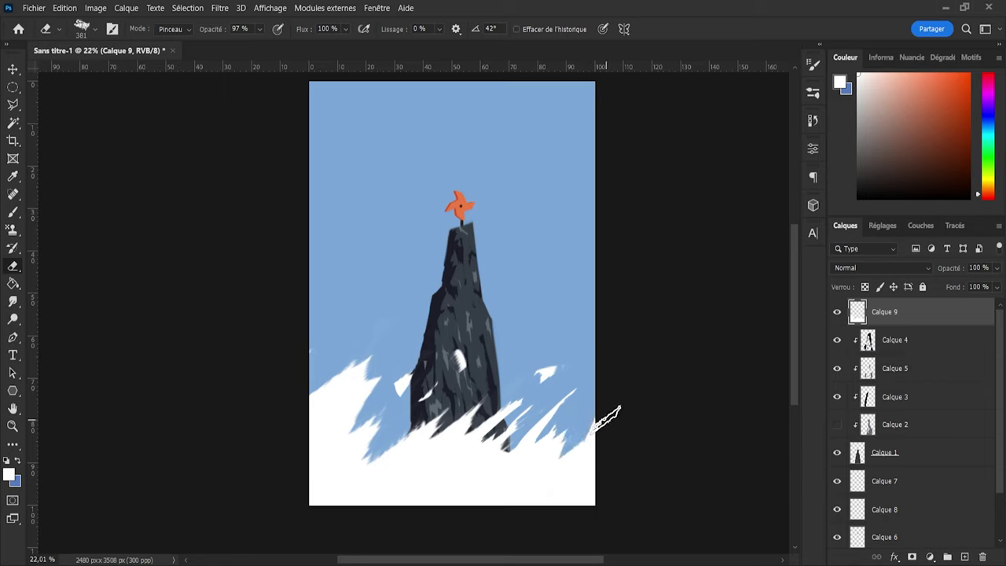
Step: Try carving slanted gaps into the cloud left of the spire near the canvas edge with a textured eraser up to 215 px
{"action": "key", "text": "b"}
{"action": "key", "text": "e"}
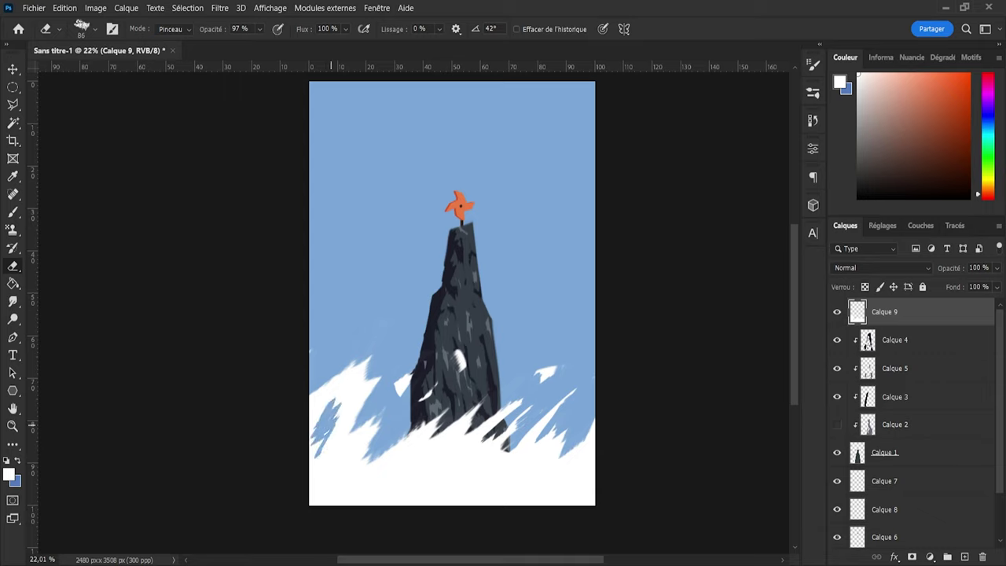
{"action": "key", "text": "b"}
{"action": "left_click", "coordinate": [331, 418]}
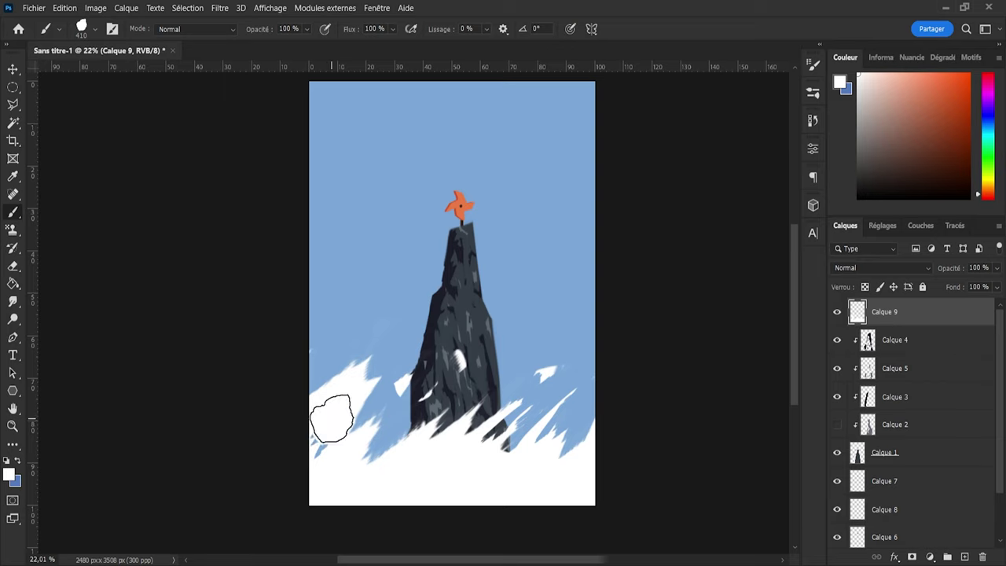
{"action": "key", "text": "e"}
{"action": "right_click", "coordinate": [323, 432], "text": "alt"}
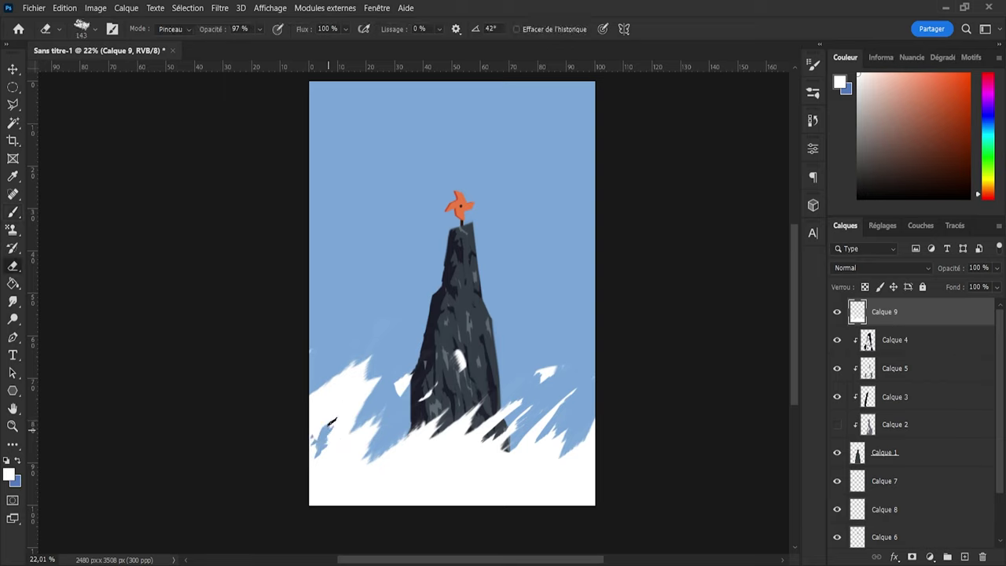
{"action": "right_click", "coordinate": [327, 429], "text": "alt"}
{"action": "left_click_drag", "start_coordinate": [327, 410], "coordinate": [323, 457]}
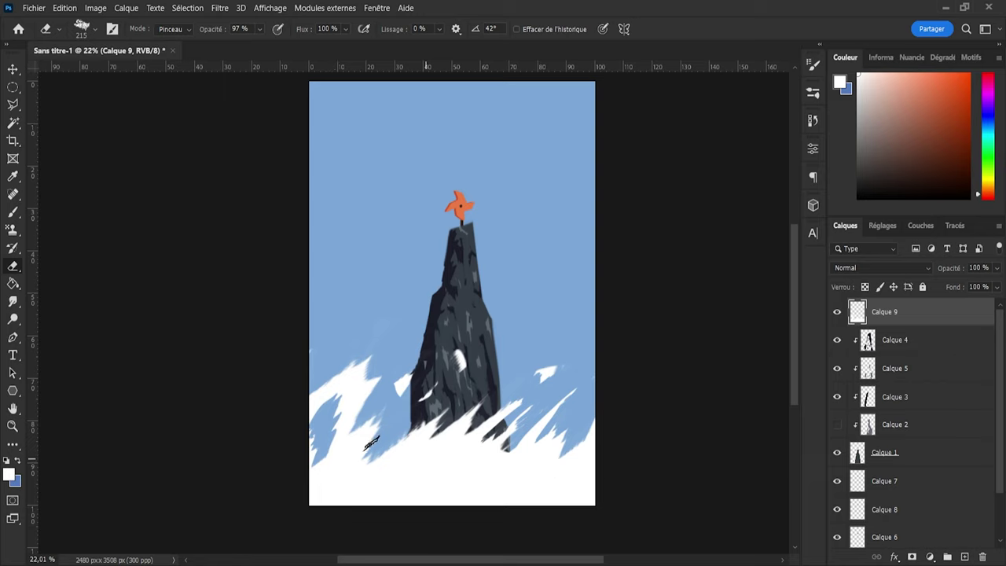
Step: Paint the gaps in the cloud at the canvas's left edge back to solid white with a smaller brush
{"action": "key", "text": "b"}
{"action": "left_click_drag", "start_coordinate": [321, 455], "coordinate": [325, 413]}
{"action": "key", "text": "e"}
{"action": "key", "text": "v"}
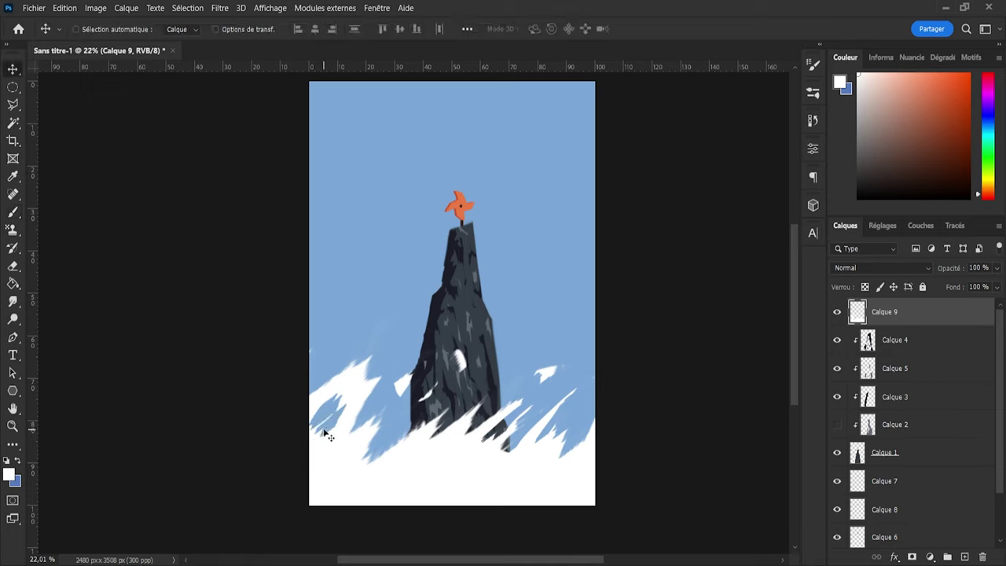
{"action": "key", "text": "b"}
{"action": "key", "text": "bracketleft"}
{"action": "key", "text": "bracketleft"}
{"action": "key", "text": "bracketleft"}
{"action": "mouse_move", "coordinate": [338, 408]}
{"action": "left_mouse_down"}
{"action": "mouse_move", "coordinate": [323, 433]}
{"action": "mouse_move", "coordinate": [326, 418]}
{"action": "left_mouse_up"}
{"action": "key", "text": "e"}
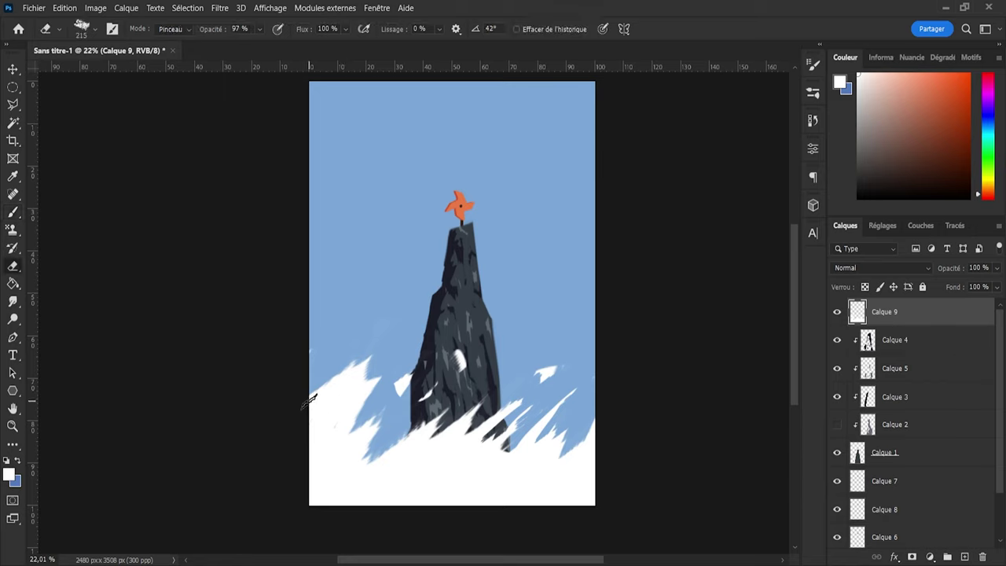
Step: Shape small jagged tips on the cloud's upper edge at the left canvas border with a 103 px white brush and the eraser
{"action": "key", "text": "b"}
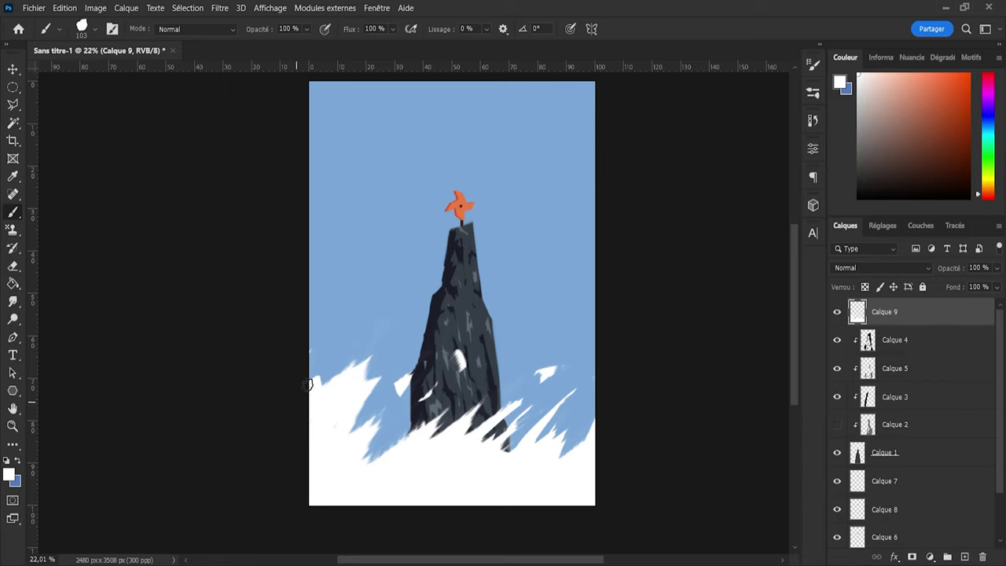
{"action": "mouse_move", "coordinate": [308, 385]}
{"action": "left_mouse_down"}
{"action": "mouse_move", "coordinate": [317, 351]}
{"action": "mouse_move", "coordinate": [332, 343]}
{"action": "mouse_move", "coordinate": [321, 367]}
{"action": "mouse_move", "coordinate": [356, 337]}
{"action": "left_mouse_up"}
{"action": "key", "text": "e"}
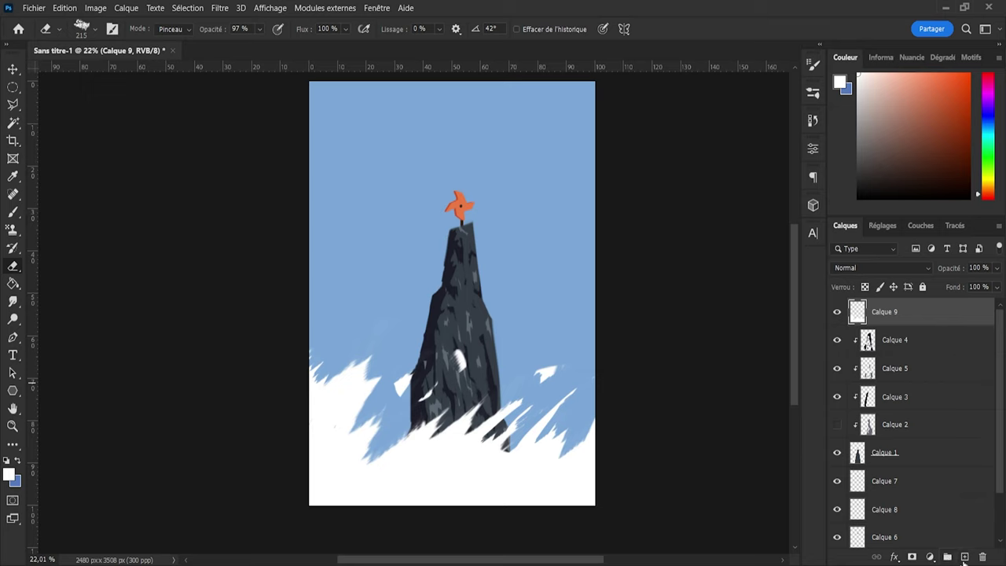
Step: Add a layer clipped to Calque 9 and cover the whole cloud bank with pale lavender using a 434 px brush
{"action": "left_click", "coordinate": [964, 556]}
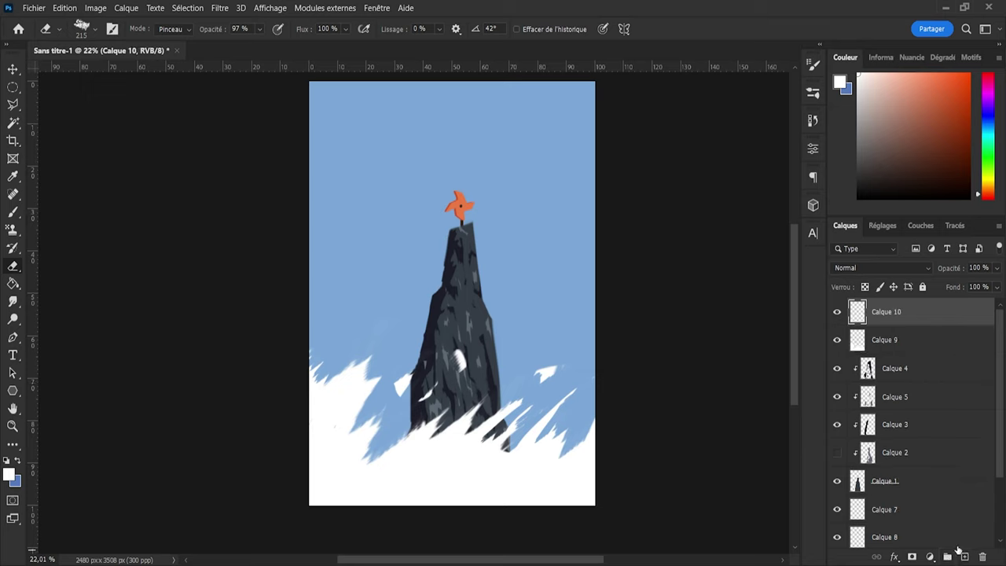
{"action": "left_click", "coordinate": [894, 323], "text": "alt"}
{"action": "key", "text": "i"}
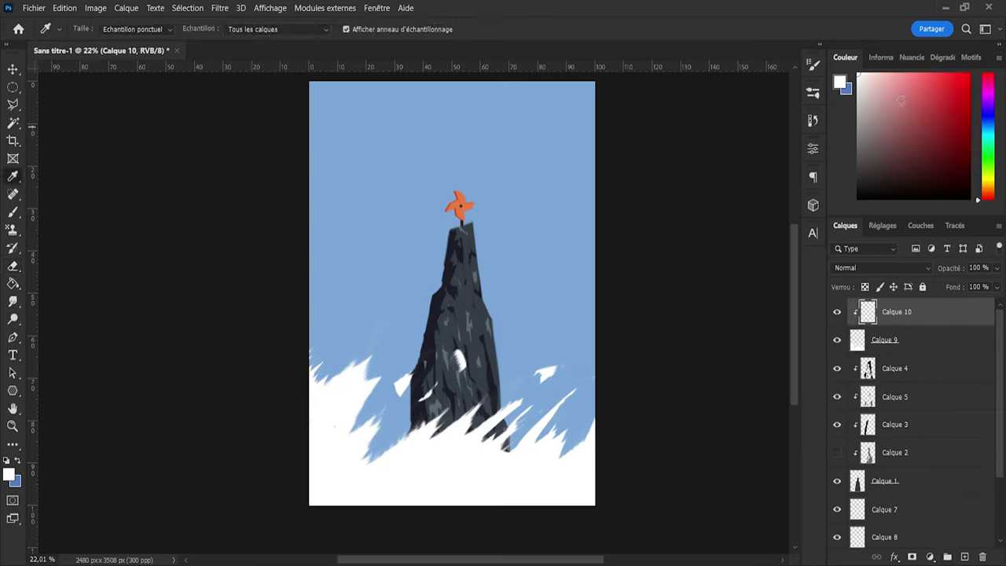
{"action": "left_click", "coordinate": [989, 120]}
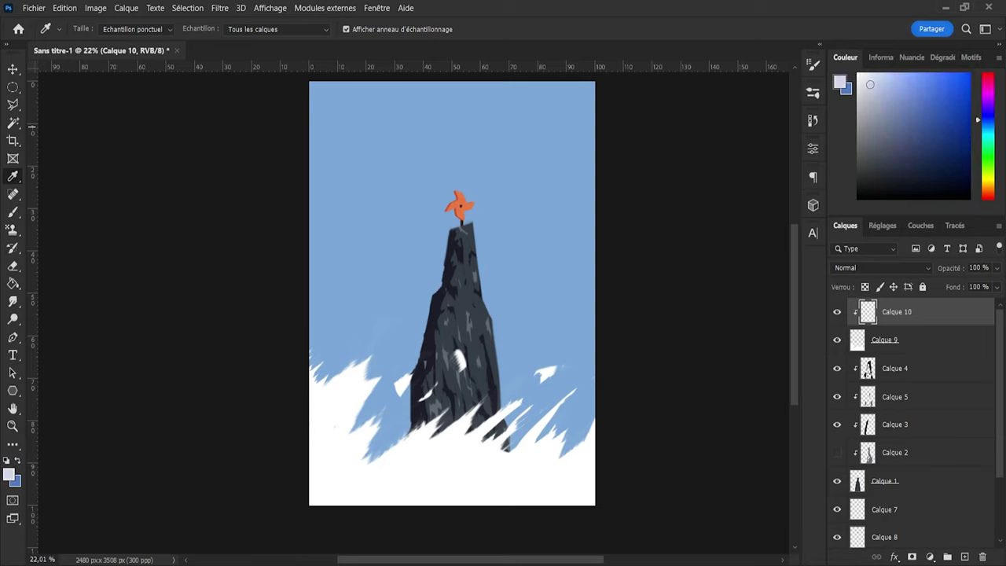
{"action": "key", "text": "b"}
{"action": "right_click", "coordinate": [323, 426], "text": "alt"}
{"action": "mouse_move", "coordinate": [313, 447]}
{"action": "left_mouse_down"}
{"action": "mouse_move", "coordinate": [320, 399]}
{"action": "mouse_move", "coordinate": [304, 443]}
{"action": "mouse_move", "coordinate": [332, 425]}
{"action": "mouse_move", "coordinate": [306, 393]}
{"action": "mouse_move", "coordinate": [343, 389]}
{"action": "mouse_move", "coordinate": [329, 512]}
{"action": "mouse_move", "coordinate": [383, 465]}
{"action": "mouse_move", "coordinate": [381, 509]}
{"action": "mouse_move", "coordinate": [420, 451]}
{"action": "mouse_move", "coordinate": [422, 521]}
{"action": "mouse_move", "coordinate": [496, 462]}
{"action": "mouse_move", "coordinate": [597, 457]}
{"action": "mouse_move", "coordinate": [569, 504]}
{"action": "mouse_move", "coordinate": [681, 420]}
{"action": "mouse_move", "coordinate": [609, 447]}
{"action": "mouse_move", "coordinate": [611, 476]}
{"action": "left_mouse_up"}
{"action": "mouse_move", "coordinate": [409, 463]}
{"action": "left_mouse_down"}
{"action": "mouse_move", "coordinate": [441, 349]}
{"action": "mouse_move", "coordinate": [351, 438]}
{"action": "mouse_move", "coordinate": [405, 382]}
{"action": "left_mouse_up"}
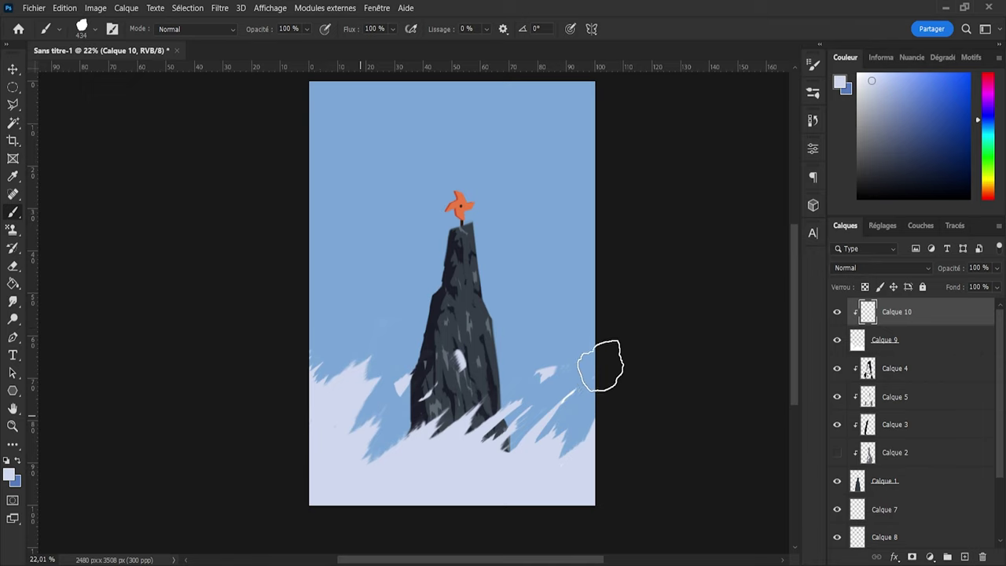
Step: Erase the lavender along the cloud crests left of and in front of the spire with a 510 px eraser, exposing jagged white highlights
{"action": "key", "text": "e"}
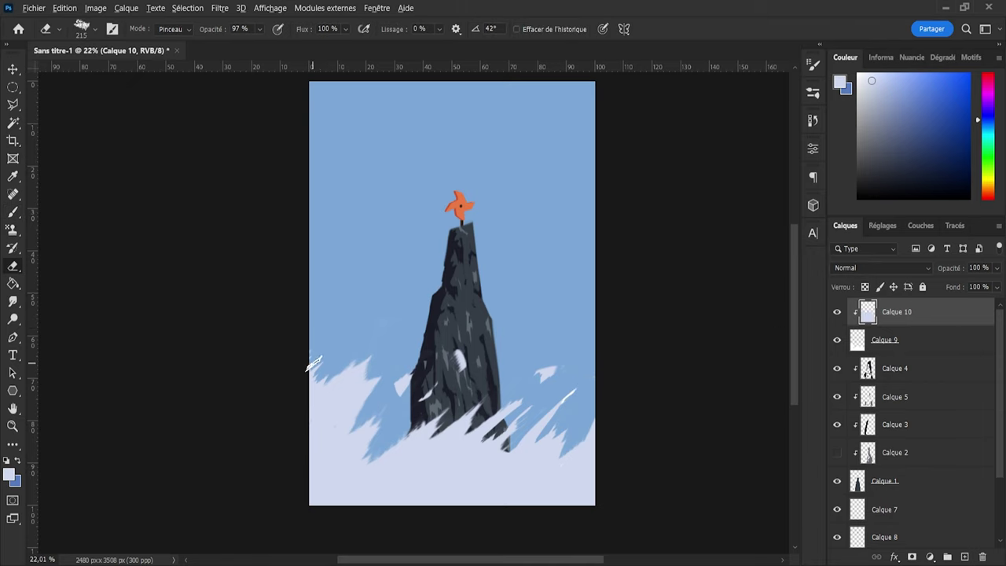
{"action": "right_click", "coordinate": [322, 361], "text": "alt"}
{"action": "mouse_move", "coordinate": [354, 380]}
{"action": "left_mouse_down"}
{"action": "mouse_move", "coordinate": [337, 428]}
{"action": "mouse_move", "coordinate": [408, 344]}
{"action": "left_mouse_up"}
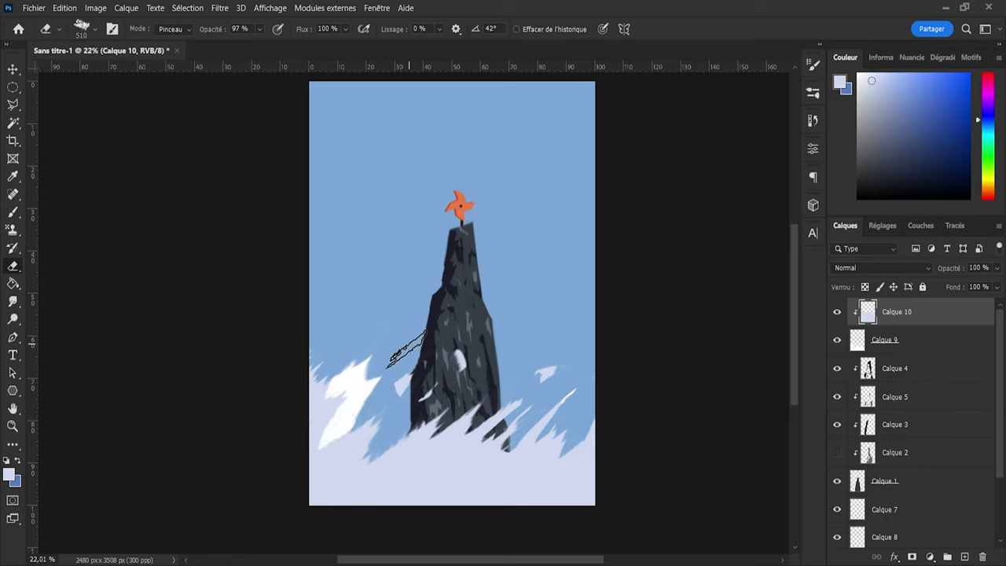
{"action": "mouse_move", "coordinate": [351, 431]}
{"action": "left_mouse_down"}
{"action": "mouse_move", "coordinate": [437, 400]}
{"action": "mouse_move", "coordinate": [400, 466]}
{"action": "mouse_move", "coordinate": [456, 412]}
{"action": "mouse_move", "coordinate": [492, 410]}
{"action": "mouse_move", "coordinate": [568, 358]}
{"action": "mouse_move", "coordinate": [564, 382]}
{"action": "mouse_move", "coordinate": [507, 411]}
{"action": "left_mouse_up"}
Step: Restore lavender beneath the central crests and erase slanted white highlights into the right-hand clouds with a 359 px eraser
{"action": "key", "text": "b"}
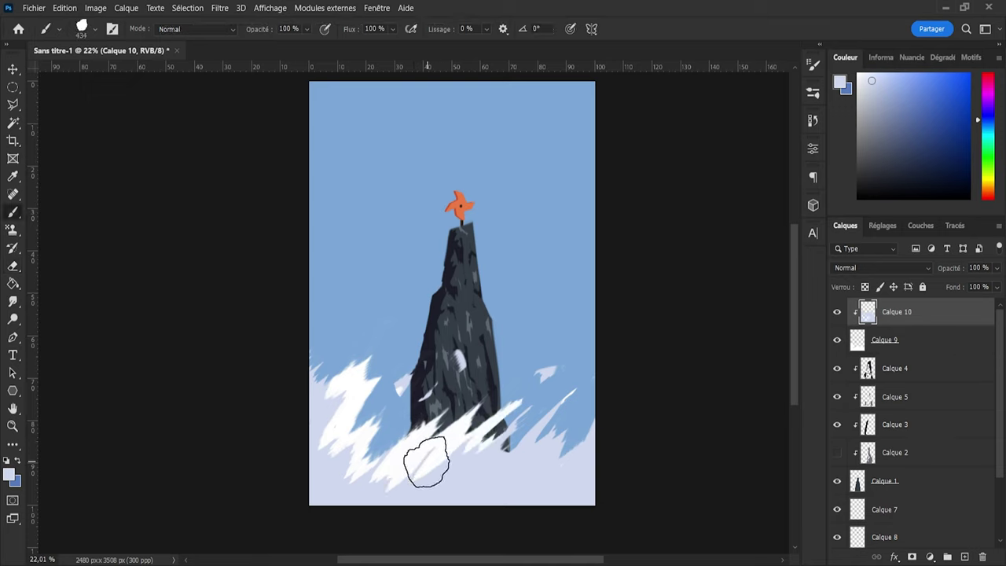
{"action": "mouse_move", "coordinate": [390, 490]}
{"action": "left_mouse_down"}
{"action": "mouse_move", "coordinate": [425, 461]}
{"action": "mouse_move", "coordinate": [389, 476]}
{"action": "mouse_move", "coordinate": [405, 454]}
{"action": "mouse_move", "coordinate": [519, 434]}
{"action": "mouse_move", "coordinate": [489, 454]}
{"action": "left_mouse_up"}
{"action": "right_click", "coordinate": [404, 470], "text": "alt"}
{"action": "key", "text": "e"}
{"action": "left_click_drag", "start_coordinate": [539, 429], "coordinate": [497, 469]}
{"action": "mouse_move", "coordinate": [591, 407]}
{"action": "left_mouse_down"}
{"action": "mouse_move", "coordinate": [563, 464]}
{"action": "mouse_move", "coordinate": [579, 423]}
{"action": "mouse_move", "coordinate": [521, 451]}
{"action": "mouse_move", "coordinate": [548, 417]}
{"action": "mouse_move", "coordinate": [528, 439]}
{"action": "mouse_move", "coordinate": [549, 438]}
{"action": "mouse_move", "coordinate": [517, 475]}
{"action": "mouse_move", "coordinate": [541, 438]}
{"action": "left_mouse_up"}
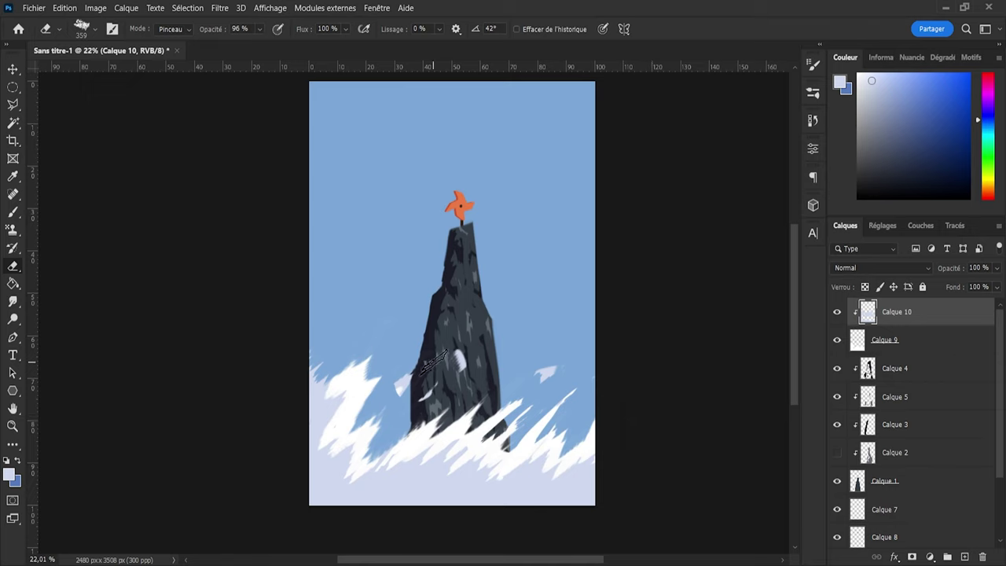
Step: Erase white highlights into the floating cloud fragments and scatter small slanted white patches across the lower lavender area
{"action": "key", "text": "b"}
{"action": "key", "text": "e"}
{"action": "key", "text": "b"}
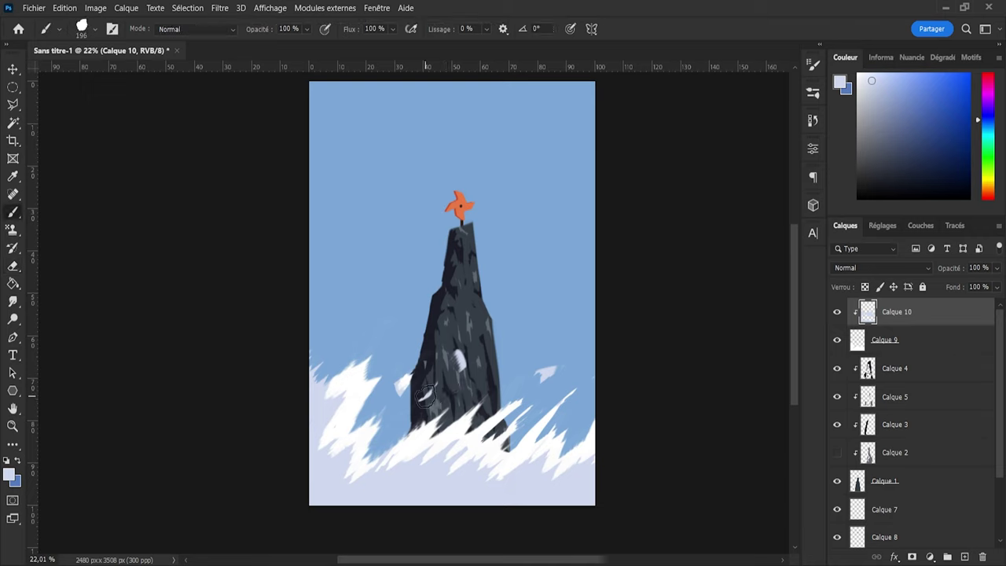
{"action": "key", "text": "e"}
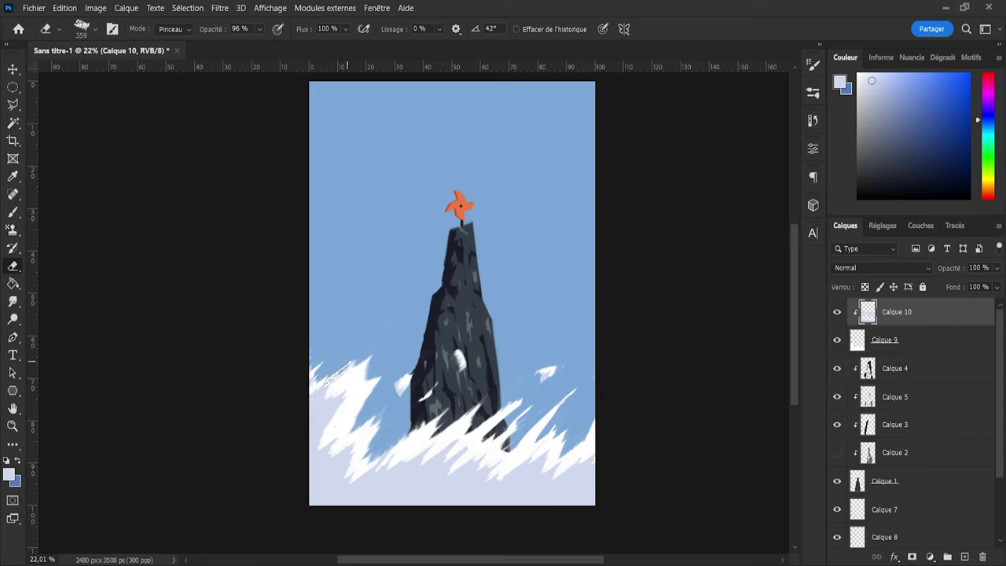
{"action": "left_click_drag", "start_coordinate": [395, 483], "coordinate": [372, 482]}
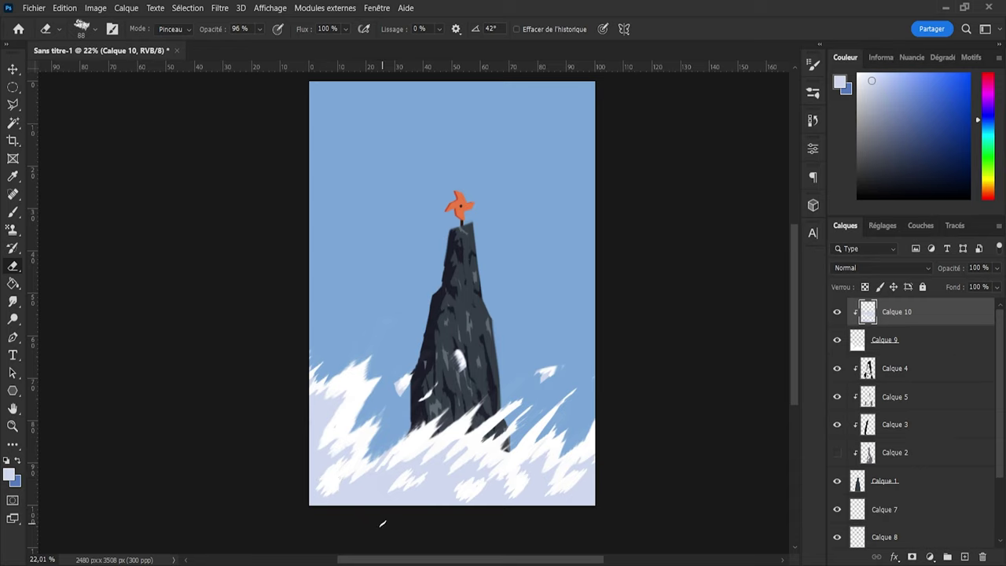
Step: Add another clipped layer and paint a deeper purple shadow along the cloud bank's left and bottom edges with a 196 px brush
{"action": "left_click", "coordinate": [965, 557]}
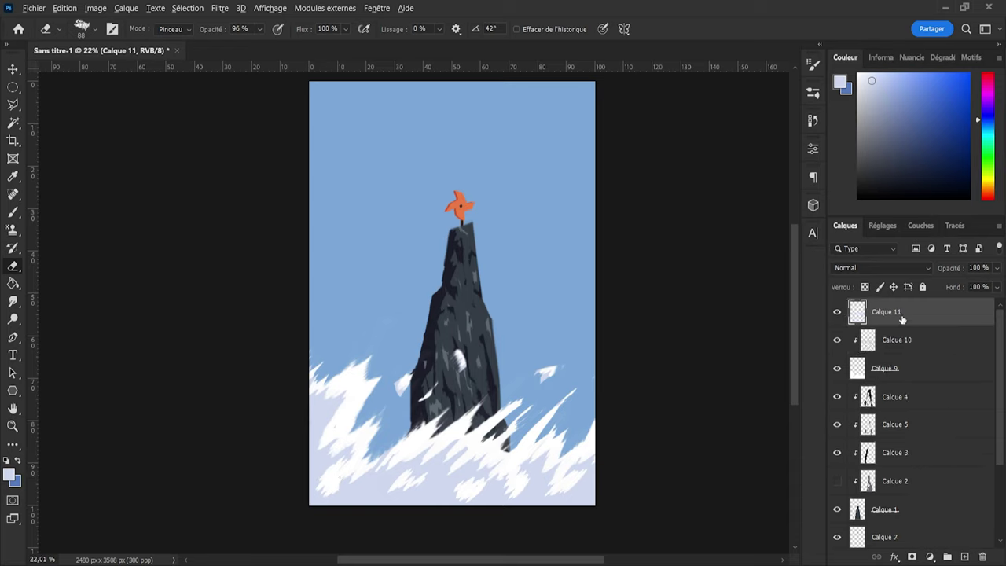
{"action": "left_click", "coordinate": [902, 323], "text": "alt"}
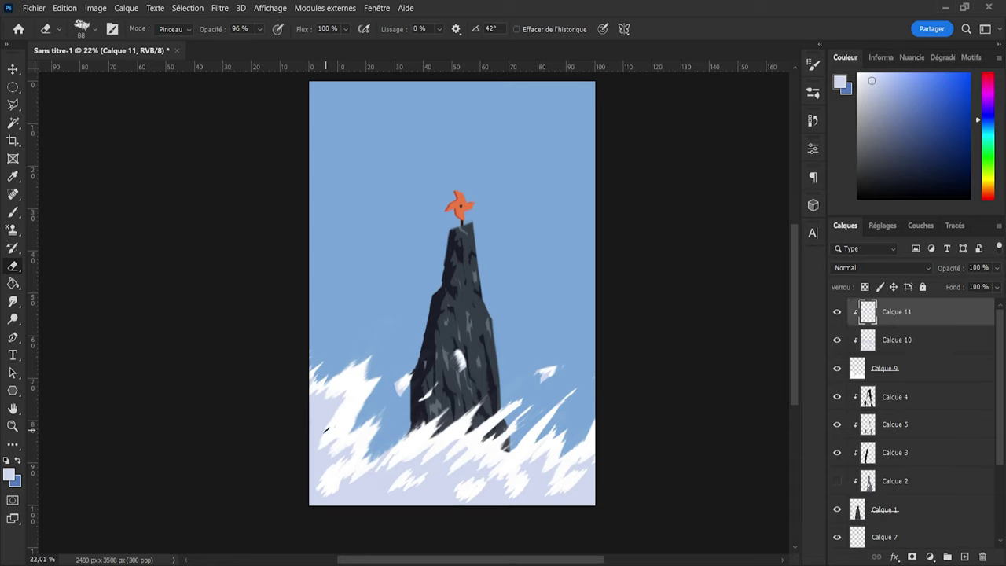
{"action": "key", "text": "i"}
{"action": "left_click", "coordinate": [324, 405]}
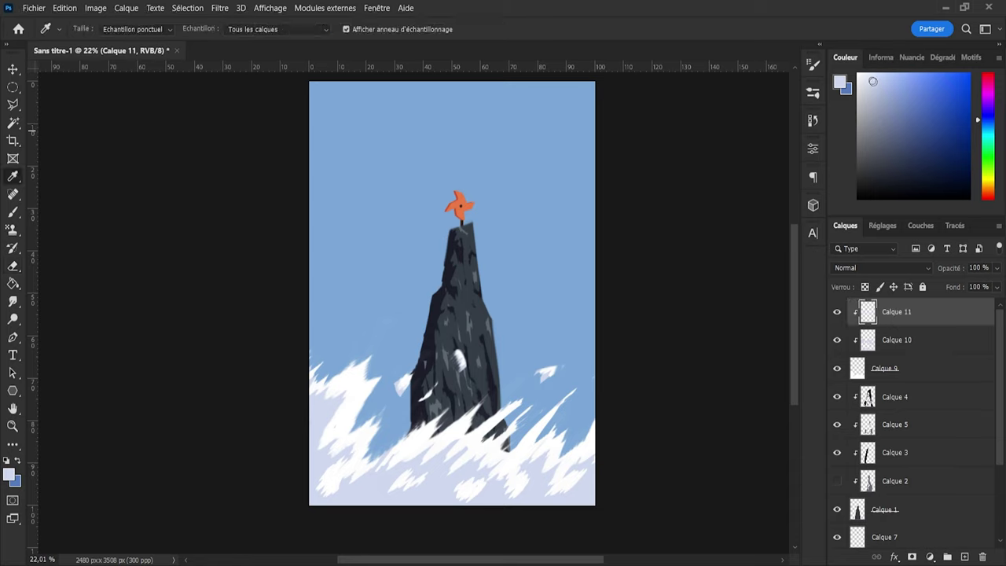
{"action": "left_click_drag", "start_coordinate": [981, 120], "coordinate": [983, 114]}
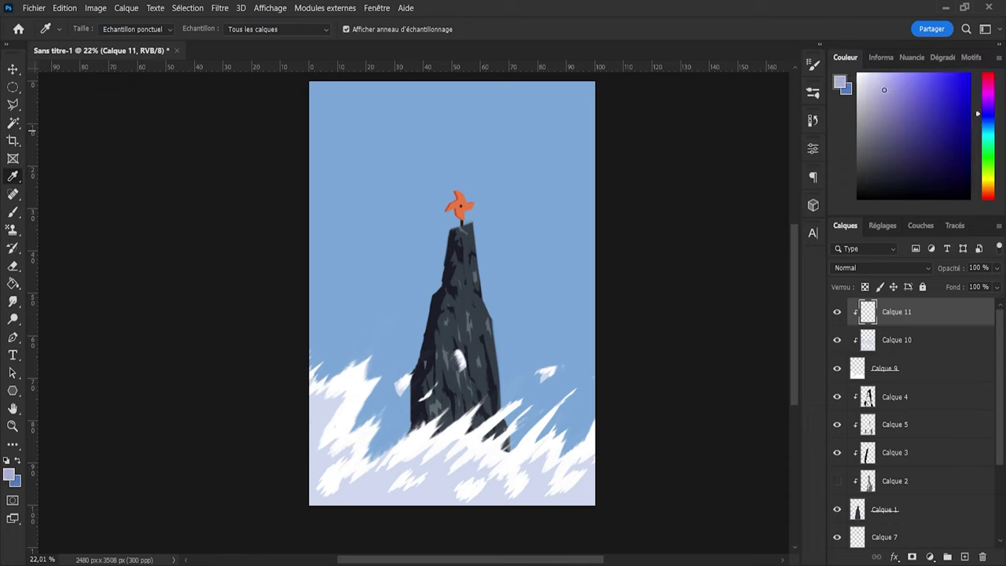
{"action": "key", "text": "b"}
{"action": "mouse_move", "coordinate": [307, 415]}
{"action": "left_mouse_down"}
{"action": "mouse_move", "coordinate": [317, 508]}
{"action": "mouse_move", "coordinate": [397, 492]}
{"action": "mouse_move", "coordinate": [445, 490]}
{"action": "mouse_move", "coordinate": [457, 504]}
{"action": "mouse_move", "coordinate": [566, 499]}
{"action": "mouse_move", "coordinate": [599, 476]}
{"action": "left_mouse_up"}
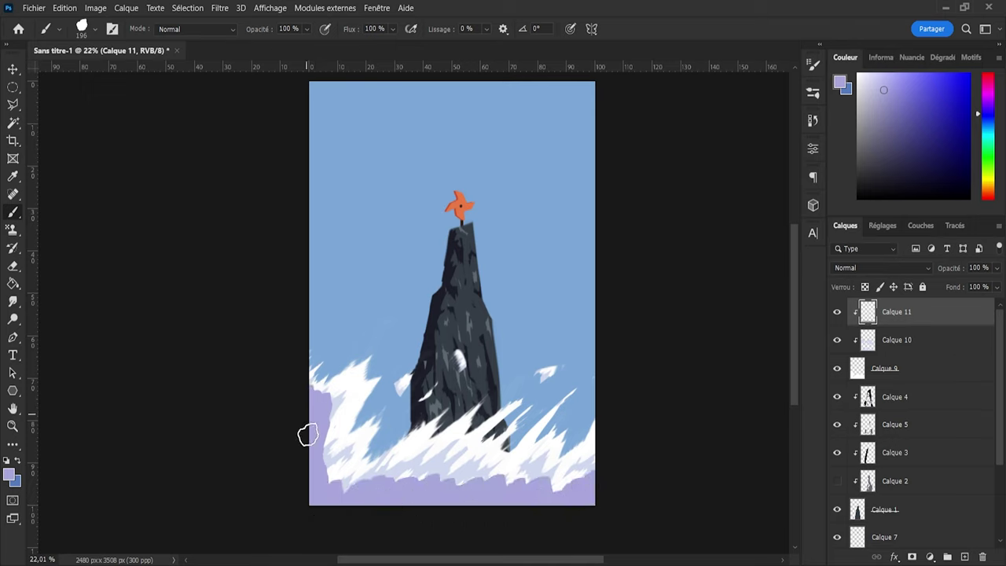
Step: Break up the purple shadow along the left canvas edge into slanted wisps with a 227 px textured eraser
{"action": "key", "text": "e"}
{"action": "key", "text": "bracketright"}
{"action": "key", "text": "bracketright"}
{"action": "key", "text": "bracketright"}
{"action": "key", "text": "bracketright"}
{"action": "key", "text": "bracketright"}
{"action": "key", "text": "bracketright"}
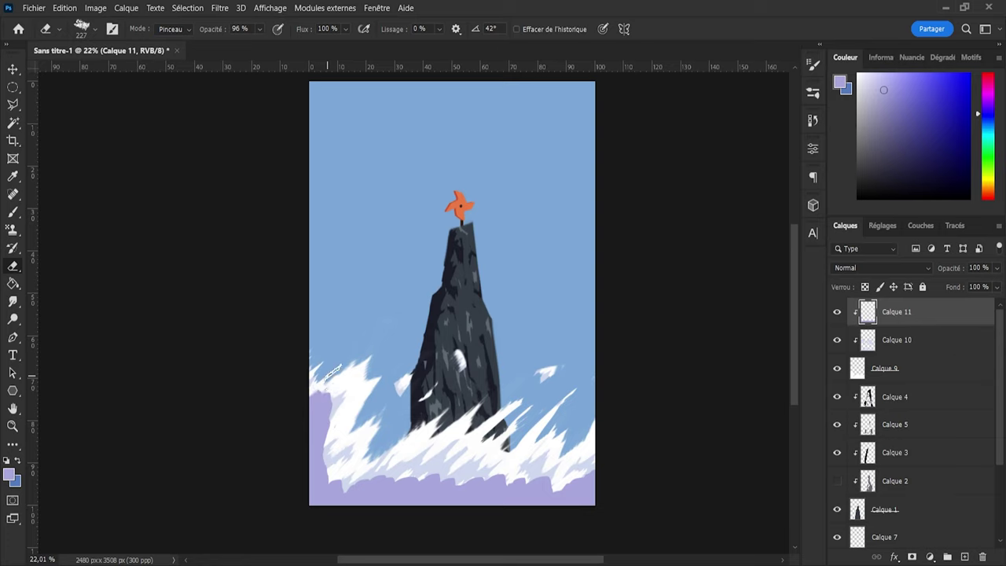
{"action": "mouse_move", "coordinate": [333, 371]}
{"action": "left_mouse_down"}
{"action": "mouse_move", "coordinate": [320, 404]}
{"action": "mouse_move", "coordinate": [337, 392]}
{"action": "mouse_move", "coordinate": [323, 419]}
{"action": "mouse_move", "coordinate": [345, 398]}
{"action": "mouse_move", "coordinate": [319, 447]}
{"action": "mouse_move", "coordinate": [338, 397]}
{"action": "left_mouse_up"}
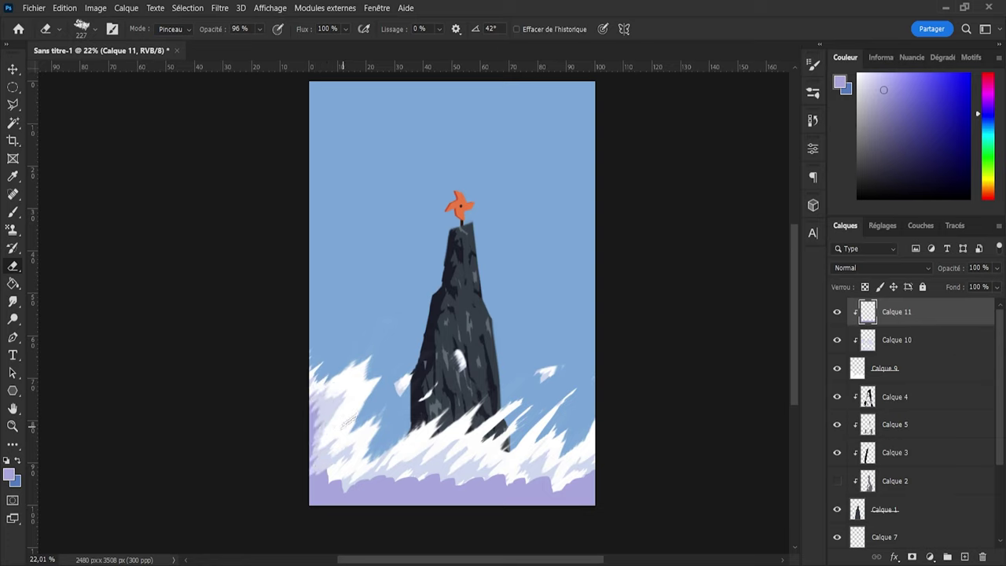
{"action": "mouse_move", "coordinate": [356, 381]}
{"action": "left_mouse_down"}
{"action": "mouse_move", "coordinate": [311, 399]}
{"action": "mouse_move", "coordinate": [314, 366]}
{"action": "mouse_move", "coordinate": [302, 429]}
{"action": "mouse_move", "coordinate": [333, 391]}
{"action": "mouse_move", "coordinate": [321, 368]}
{"action": "mouse_move", "coordinate": [332, 364]}
{"action": "mouse_move", "coordinate": [330, 391]}
{"action": "mouse_move", "coordinate": [327, 369]}
{"action": "mouse_move", "coordinate": [312, 391]}
{"action": "mouse_move", "coordinate": [317, 377]}
{"action": "mouse_move", "coordinate": [340, 399]}
{"action": "left_mouse_up"}
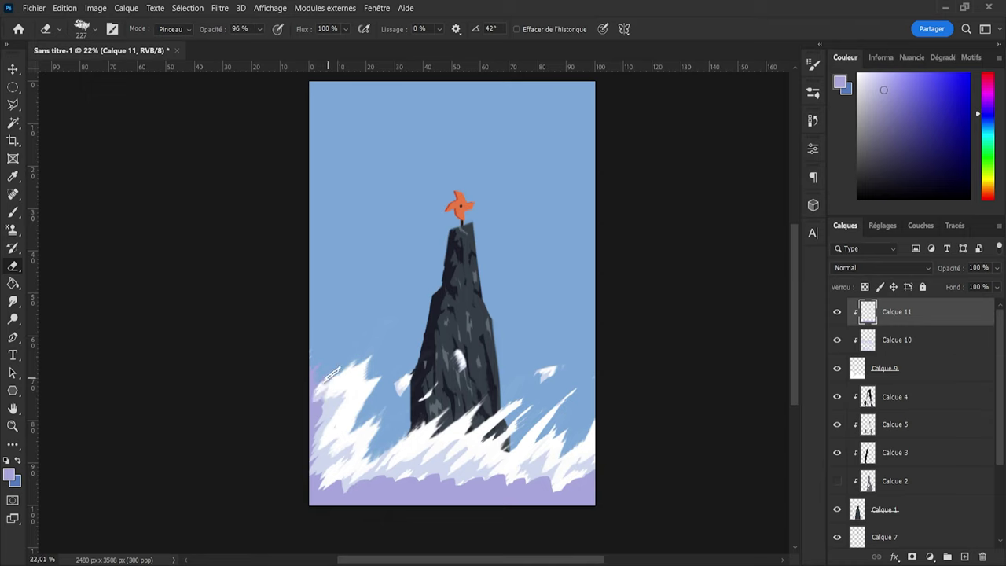
Step: Repaint purple into the left-hand cloud shadow and erase jagged edges into it down to the lower-left corner
{"action": "key", "text": "b"}
{"action": "left_click_drag", "start_coordinate": [318, 413], "coordinate": [350, 378]}
{"action": "key", "text": "e"}
{"action": "mouse_move", "coordinate": [343, 473]}
{"action": "left_mouse_down"}
{"action": "mouse_move", "coordinate": [335, 491]}
{"action": "mouse_move", "coordinate": [327, 484]}
{"action": "left_mouse_up"}
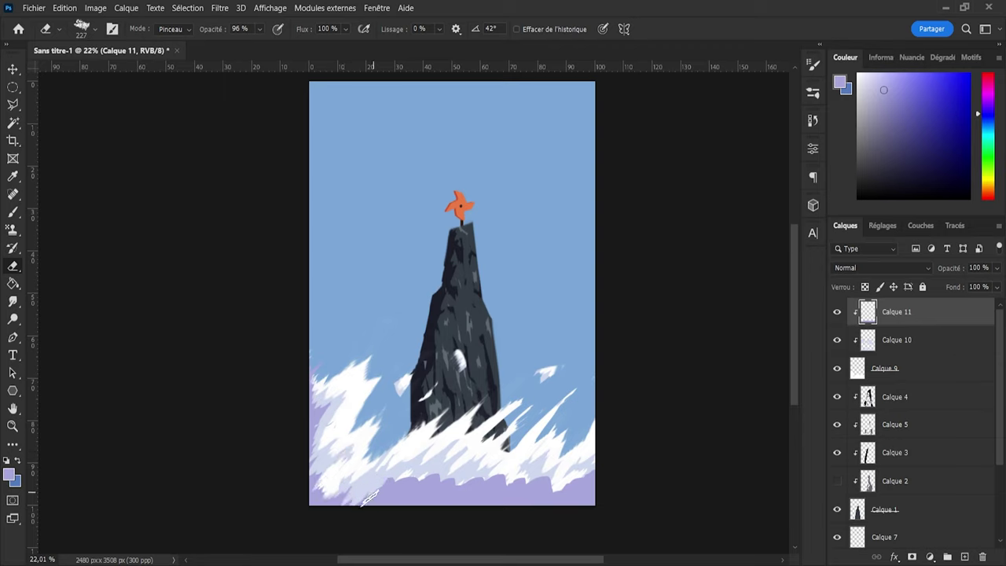
Step: Alternate purple brush strokes and the 227 px eraser to carve slanted streaks into both ends of the bottom shadow band
{"action": "key", "text": "b"}
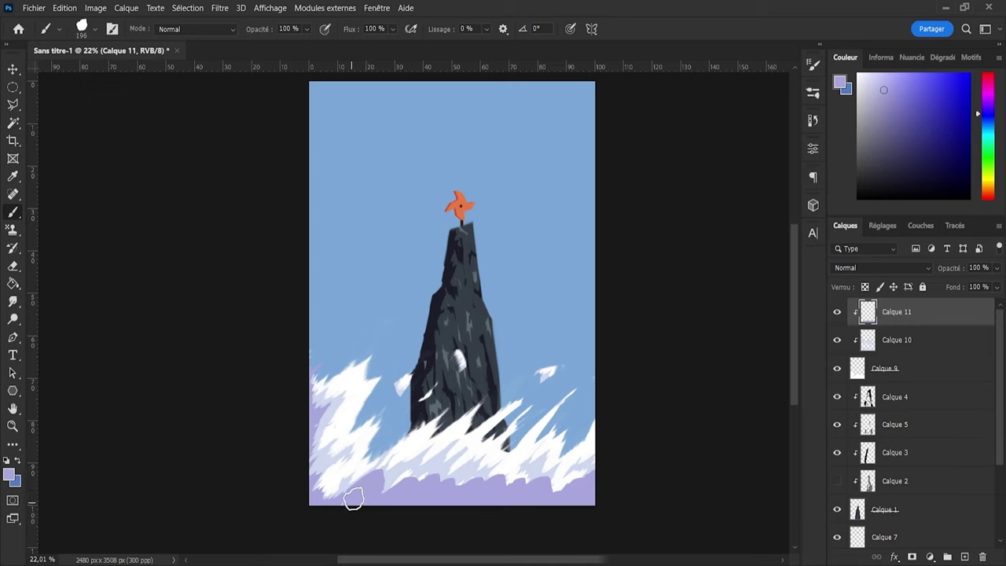
{"action": "key", "text": "e"}
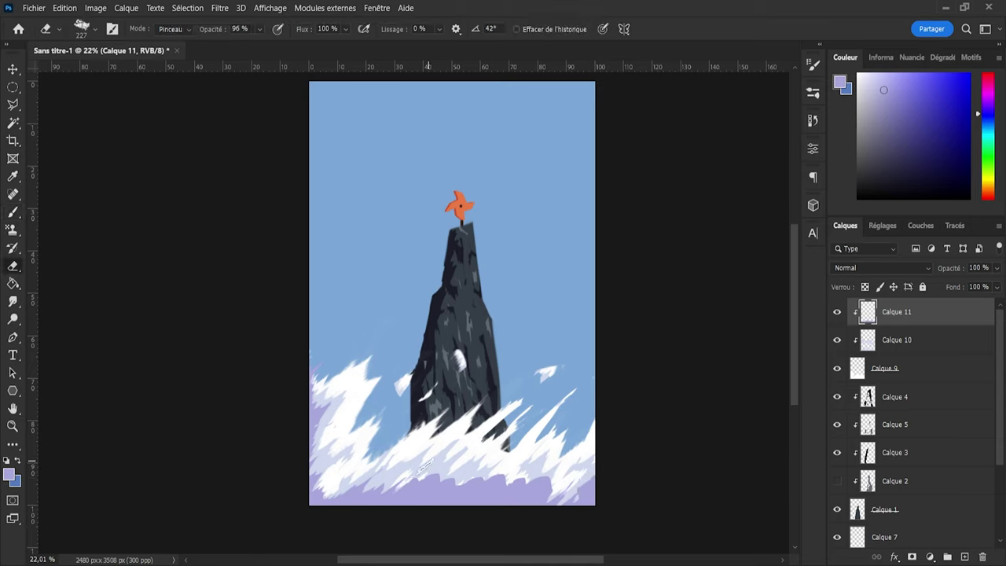
{"action": "key", "text": "b"}
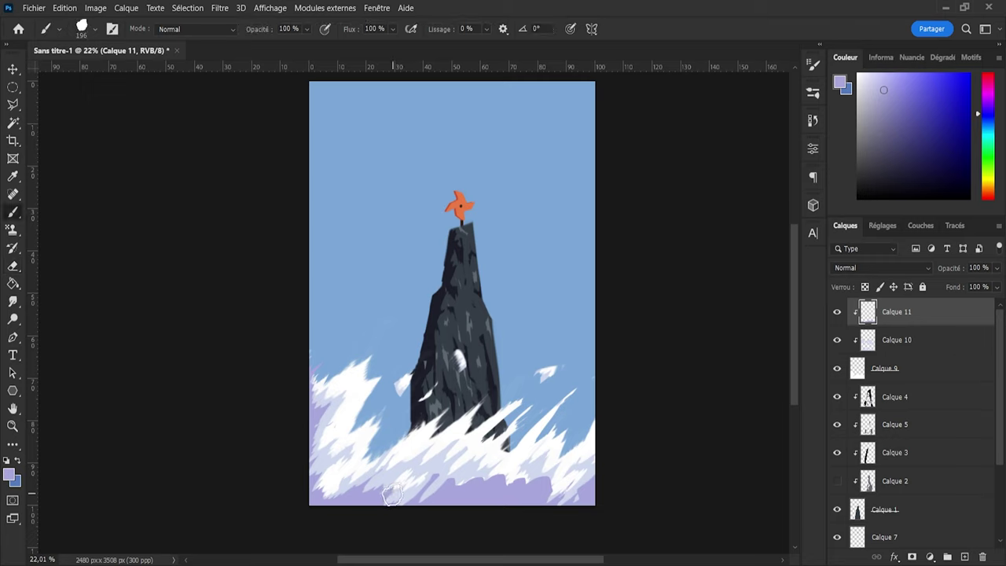
{"action": "key", "text": "e"}
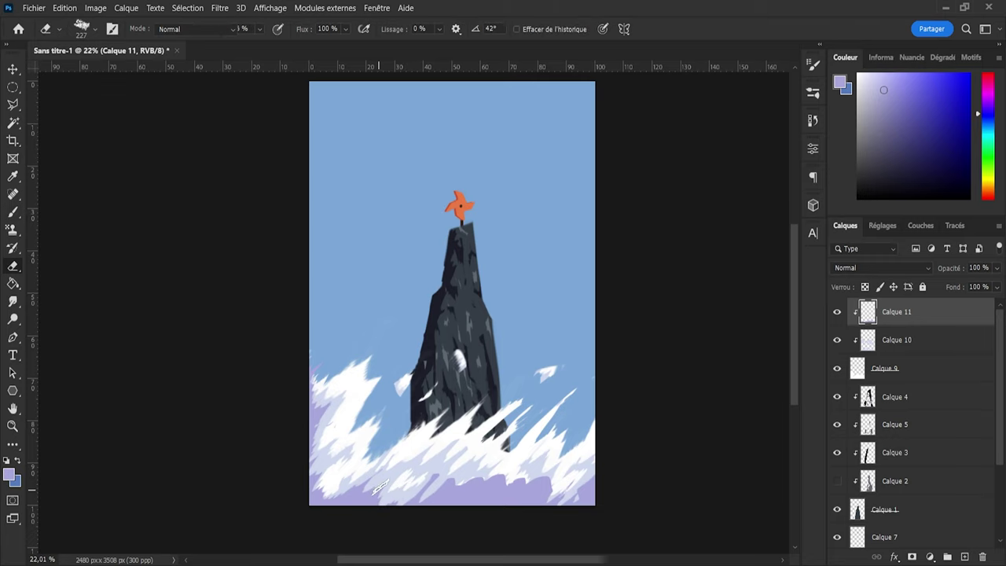
Step: Paint purple over the lower-left cloud shadow and cut it into slanted wisps with the 227 px textured eraser
{"action": "key", "text": "b"}
{"action": "left_click_drag", "start_coordinate": [370, 493], "coordinate": [397, 460]}
{"action": "key", "text": "z"}
{"action": "left_click", "coordinate": [390, 466]}
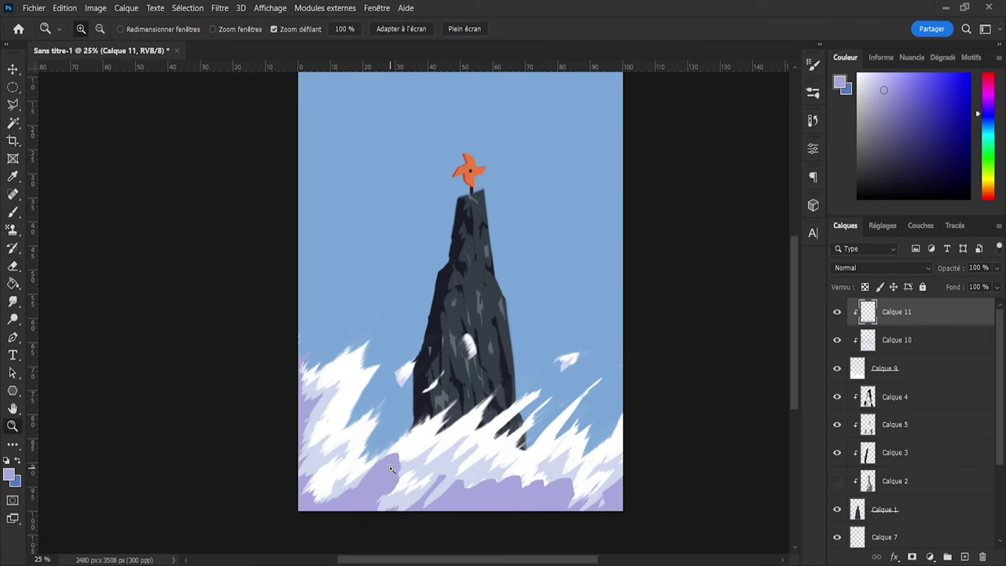
{"action": "key", "text": "b"}
{"action": "key", "text": "e"}
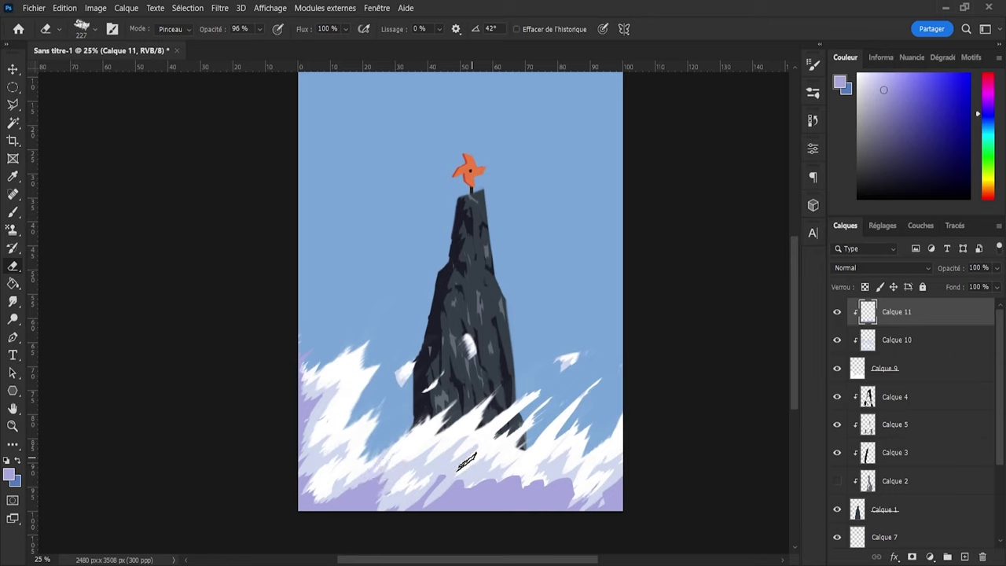
Step: Raise a purple patch from the middle of the bottom shadow band with the 196 px brush and roughen its edges with the eraser
{"action": "key", "text": "b"}
{"action": "key", "text": "e"}
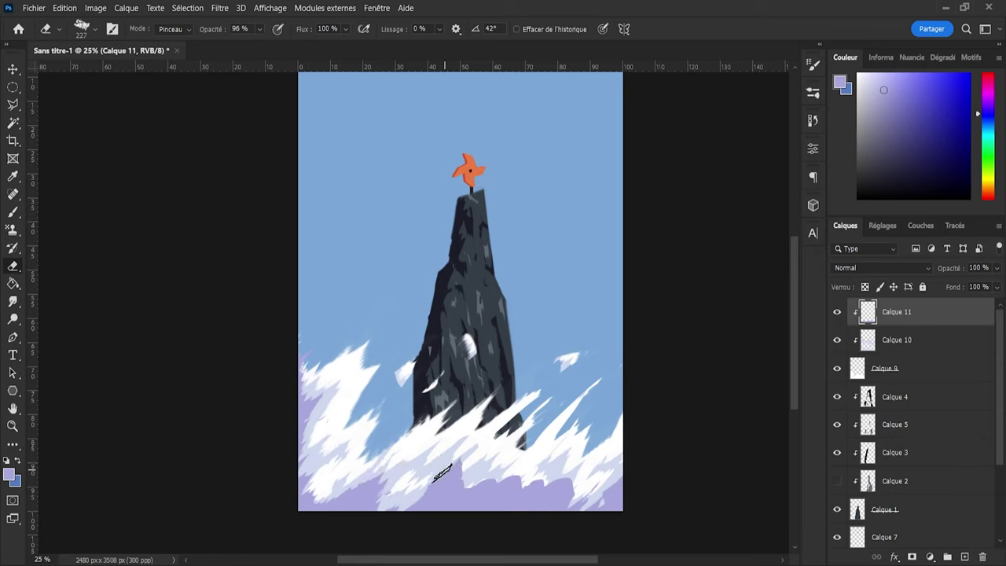
{"action": "key", "text": "b"}
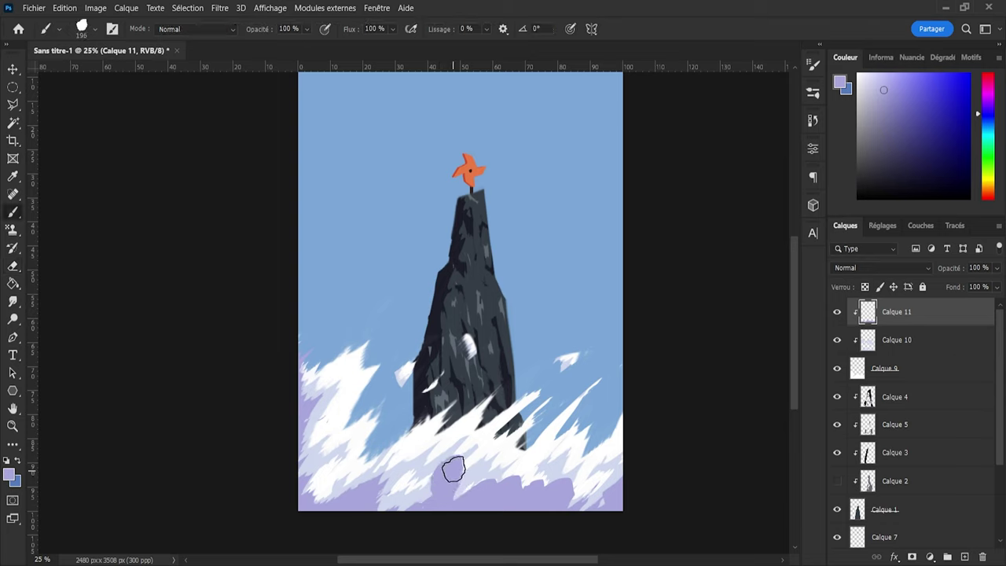
{"action": "key", "text": "e"}
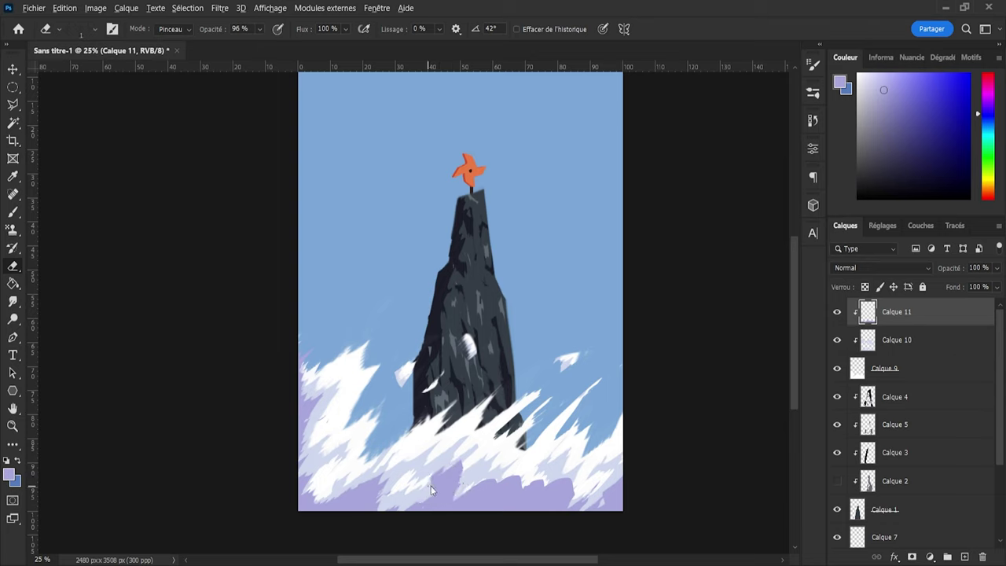
Step: Reduce the textured eraser to 135 px and carve slanted streaks across the middle of the purple shadow band
{"action": "right_click", "coordinate": [434, 489], "text": "alt"}
{"action": "mouse_move", "coordinate": [435, 485]}
{"action": "left_mouse_down"}
{"action": "mouse_move", "coordinate": [466, 464]}
{"action": "mouse_move", "coordinate": [454, 479]}
{"action": "mouse_move", "coordinate": [466, 454]}
{"action": "mouse_move", "coordinate": [425, 503]}
{"action": "left_mouse_up"}
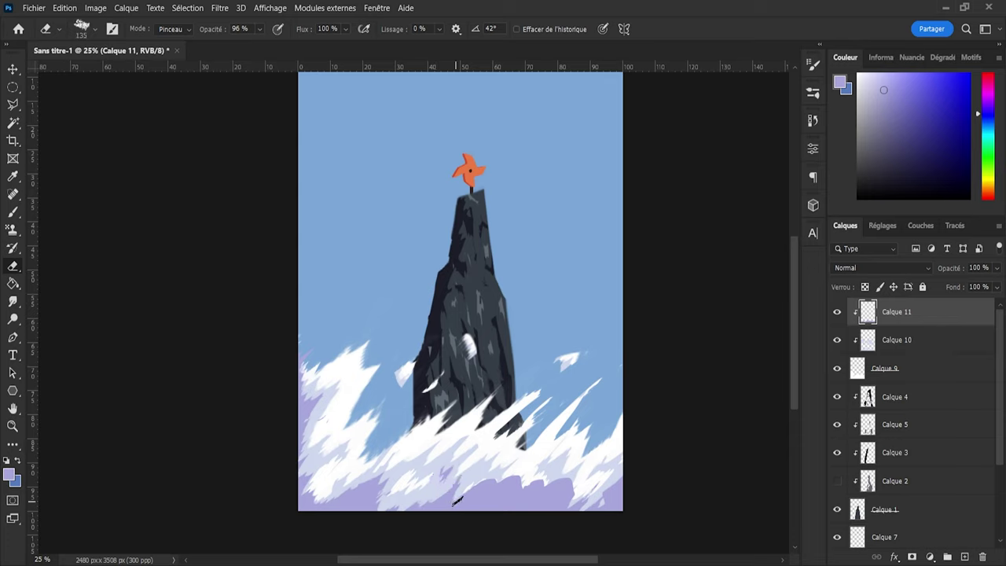
{"action": "mouse_move", "coordinate": [469, 472]}
{"action": "left_mouse_down"}
{"action": "mouse_move", "coordinate": [491, 483]}
{"action": "mouse_move", "coordinate": [484, 493]}
{"action": "mouse_move", "coordinate": [519, 476]}
{"action": "mouse_move", "coordinate": [485, 500]}
{"action": "mouse_move", "coordinate": [497, 489]}
{"action": "mouse_move", "coordinate": [512, 505]}
{"action": "mouse_move", "coordinate": [486, 502]}
{"action": "mouse_move", "coordinate": [514, 484]}
{"action": "mouse_move", "coordinate": [522, 495]}
{"action": "mouse_move", "coordinate": [500, 489]}
{"action": "mouse_move", "coordinate": [498, 498]}
{"action": "mouse_move", "coordinate": [507, 495]}
{"action": "mouse_move", "coordinate": [493, 501]}
{"action": "mouse_move", "coordinate": [535, 475]}
{"action": "left_mouse_up"}
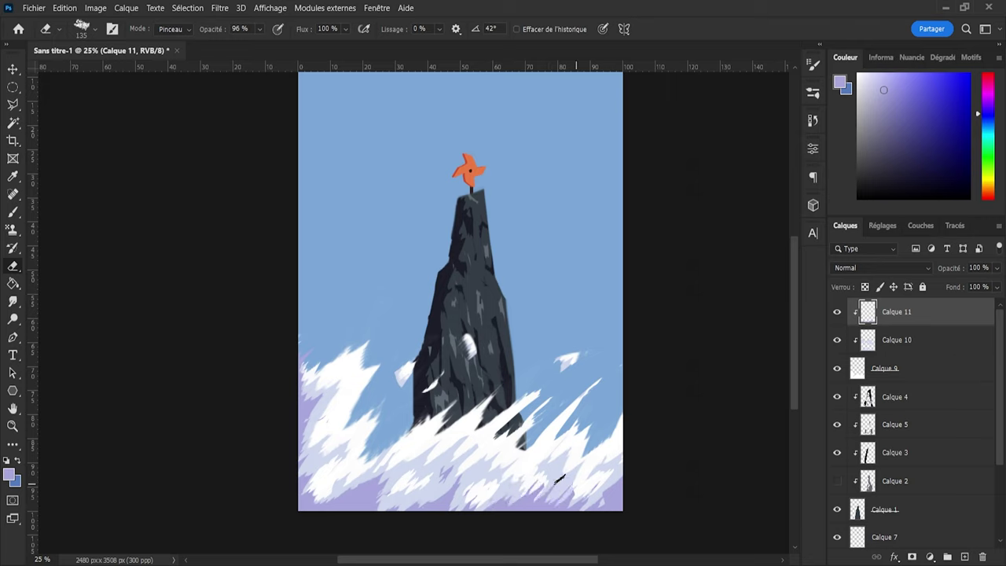
Step: Alternate purple brush strokes and textured erasing to shape slanted wisps in the shadow band right of centre
{"action": "key", "text": "b"}
{"action": "key", "text": "e"}
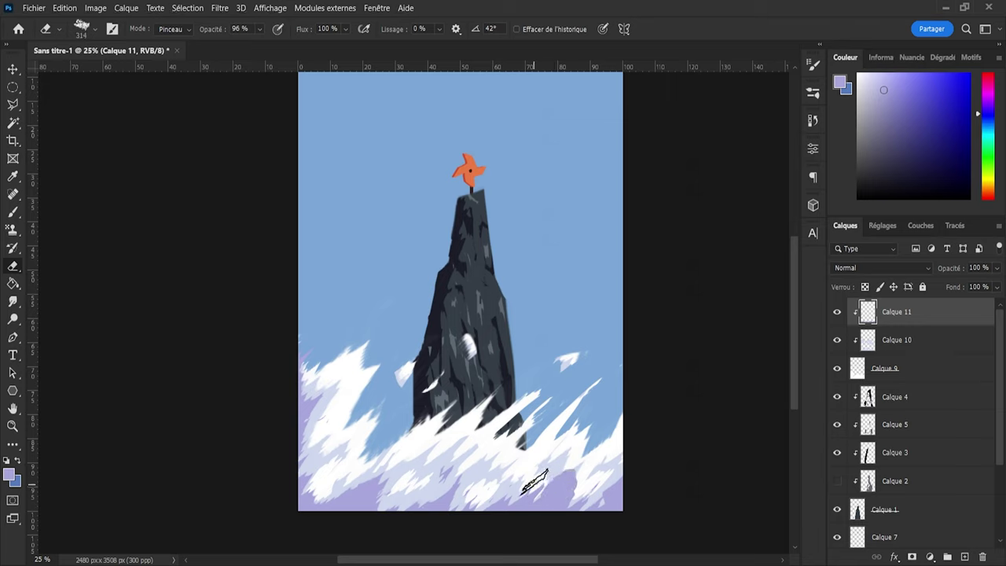
{"action": "mouse_move", "coordinate": [553, 481]}
{"action": "left_mouse_down"}
{"action": "mouse_move", "coordinate": [583, 443]}
{"action": "mouse_move", "coordinate": [580, 471]}
{"action": "mouse_move", "coordinate": [599, 467]}
{"action": "mouse_move", "coordinate": [582, 480]}
{"action": "mouse_move", "coordinate": [590, 440]}
{"action": "mouse_move", "coordinate": [581, 476]}
{"action": "mouse_move", "coordinate": [558, 471]}
{"action": "mouse_move", "coordinate": [554, 455]}
{"action": "mouse_move", "coordinate": [547, 477]}
{"action": "mouse_move", "coordinate": [562, 440]}
{"action": "mouse_move", "coordinate": [536, 457]}
{"action": "mouse_move", "coordinate": [540, 474]}
{"action": "mouse_move", "coordinate": [534, 462]}
{"action": "mouse_move", "coordinate": [556, 445]}
{"action": "mouse_move", "coordinate": [541, 467]}
{"action": "mouse_move", "coordinate": [570, 456]}
{"action": "mouse_move", "coordinate": [556, 450]}
{"action": "mouse_move", "coordinate": [541, 497]}
{"action": "mouse_move", "coordinate": [562, 472]}
{"action": "mouse_move", "coordinate": [536, 488]}
{"action": "mouse_move", "coordinate": [562, 476]}
{"action": "mouse_move", "coordinate": [542, 469]}
{"action": "mouse_move", "coordinate": [568, 448]}
{"action": "mouse_move", "coordinate": [561, 466]}
{"action": "mouse_move", "coordinate": [544, 466]}
{"action": "mouse_move", "coordinate": [556, 455]}
{"action": "mouse_move", "coordinate": [541, 469]}
{"action": "mouse_move", "coordinate": [567, 482]}
{"action": "left_mouse_up"}
{"action": "key", "text": "b"}
{"action": "key", "text": "e"}
{"action": "key", "text": "b"}
{"action": "key", "text": "e"}
{"action": "key", "text": "b"}
{"action": "left_click", "coordinate": [556, 466]}
{"action": "key", "text": "e"}
{"action": "key", "text": "b"}
{"action": "key", "text": "e"}
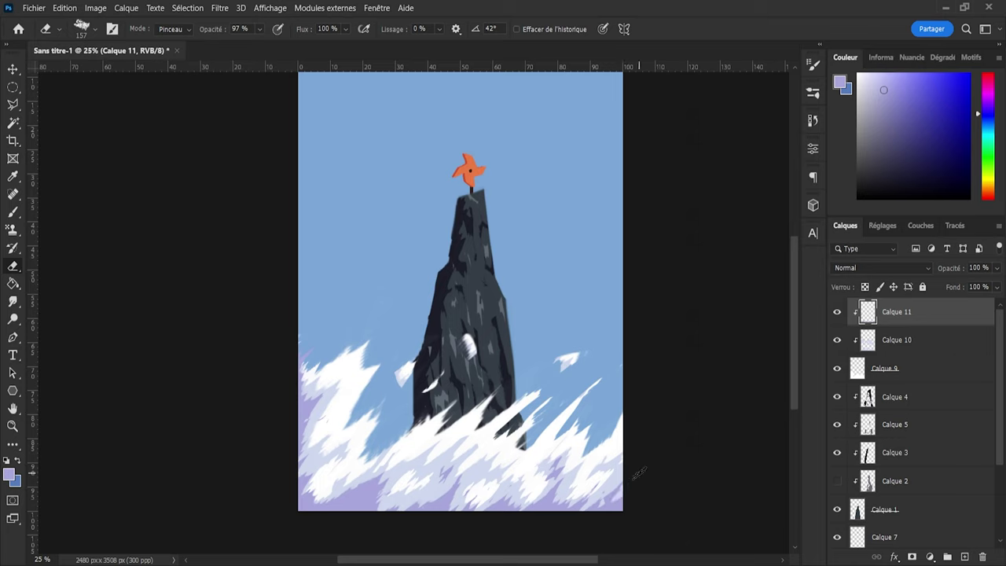
Step: Extend the purple shadow into the lower-right corner of the canvas and break its edges with the 157 px eraser
{"action": "key", "text": "b"}
{"action": "left_click_drag", "start_coordinate": [613, 483], "coordinate": [626, 496]}
{"action": "key", "text": "e"}
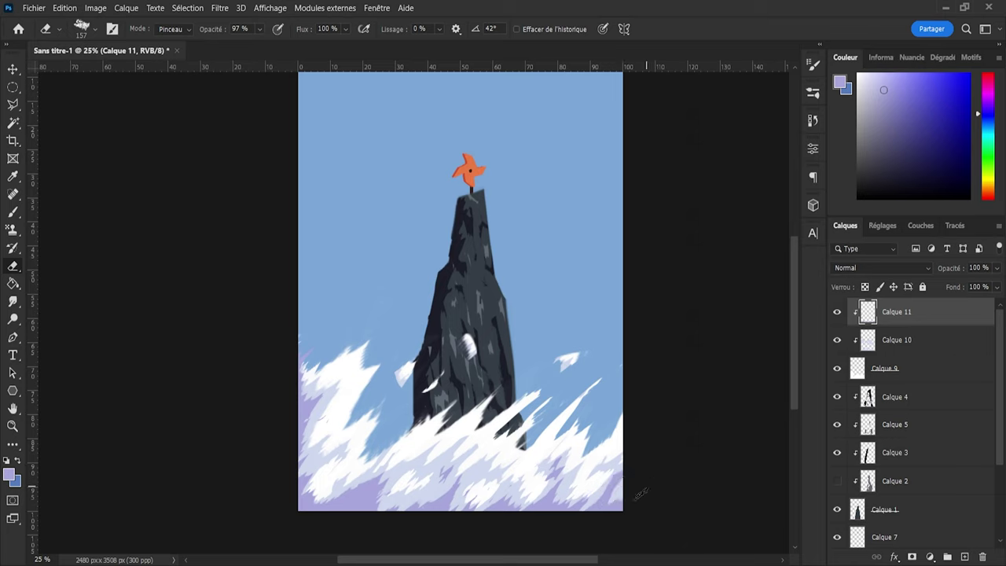
{"action": "key", "text": "b"}
{"action": "left_click_drag", "start_coordinate": [601, 508], "coordinate": [586, 509]}
{"action": "key", "text": "e"}
{"action": "key", "text": "b"}
{"action": "key", "text": "e"}
Step: Set the eraser to 96% opacity and cut fine streaks into the lower-left purple shadow with a 79 px tip
{"action": "key", "text": "9"}
{"action": "key", "text": "6"}
{"action": "left_click_drag", "start_coordinate": [342, 496], "coordinate": [339, 495]}
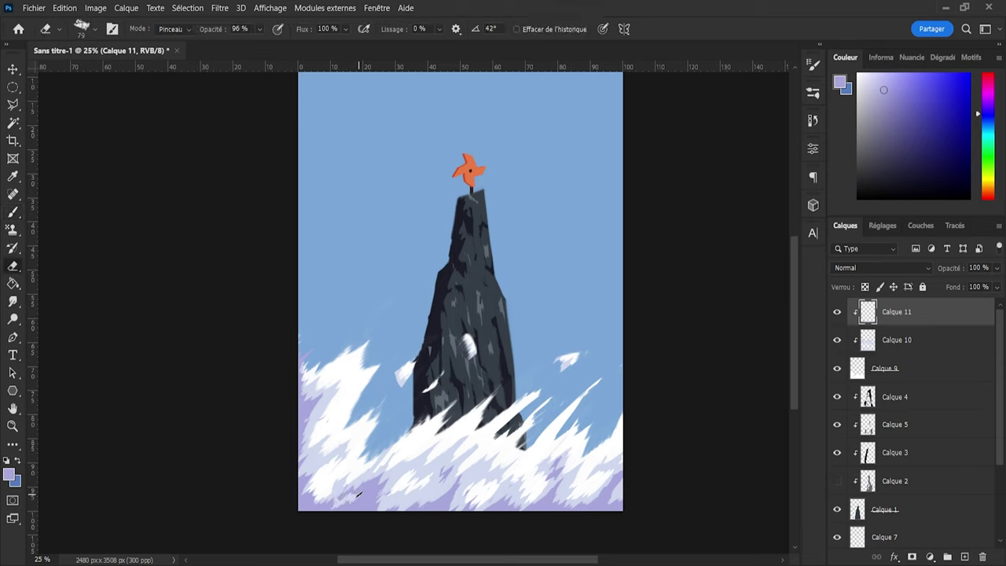
Step: Add small purple strokes left of the bottom centre with a 109 px brush and trim them with the 79 px eraser
{"action": "key", "text": "b"}
{"action": "mouse_move", "coordinate": [413, 498]}
{"action": "left_mouse_down"}
{"action": "mouse_move", "coordinate": [424, 498]}
{"action": "mouse_move", "coordinate": [409, 510]}
{"action": "mouse_move", "coordinate": [432, 487]}
{"action": "left_mouse_up"}
{"action": "key", "text": "e"}
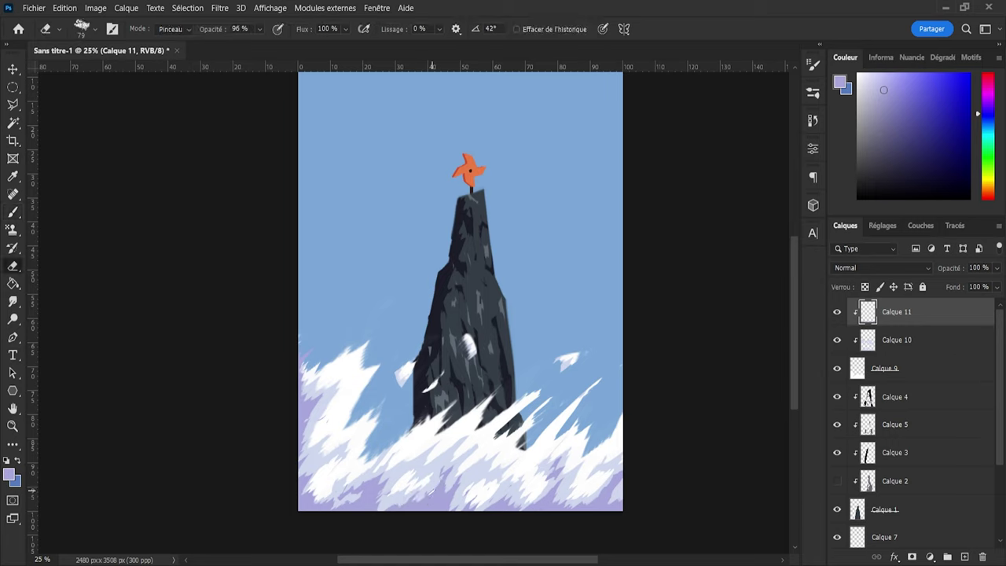
{"action": "key", "text": "b"}
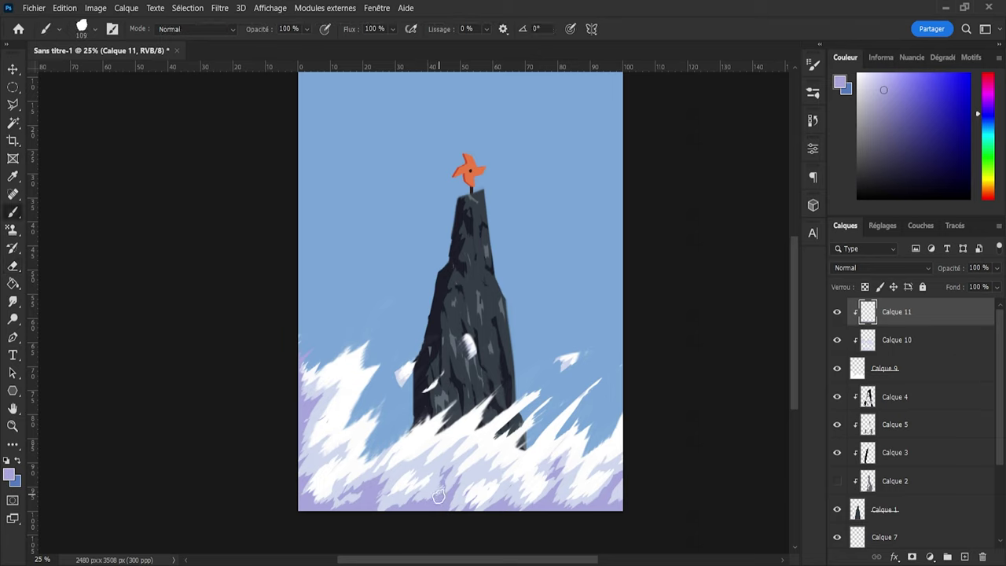
{"action": "key", "text": "e"}
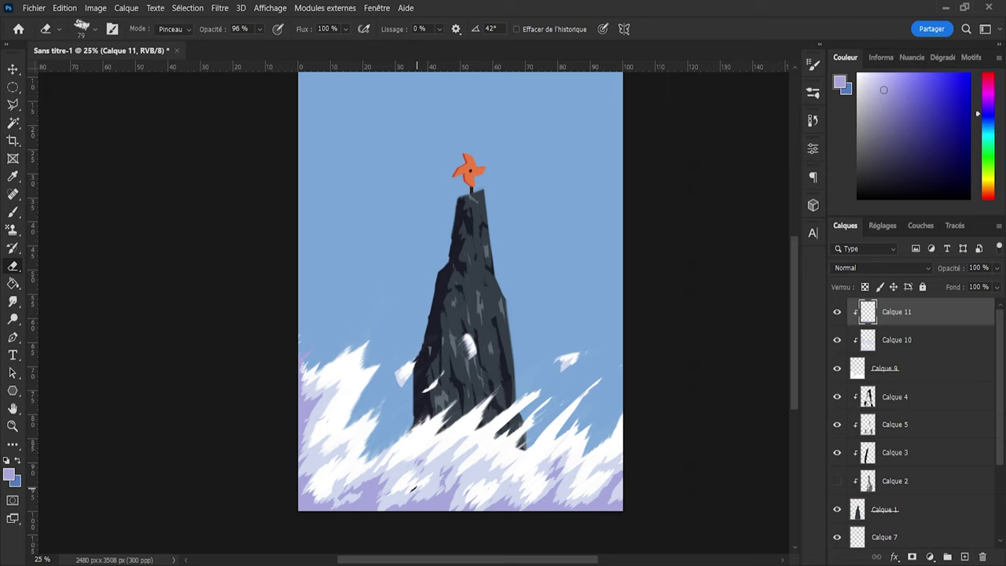
Step: Paint small purple touches along the left canvas edge with a 74 px brush and thin them into wisps with the 79 px eraser
{"action": "key", "text": "b"}
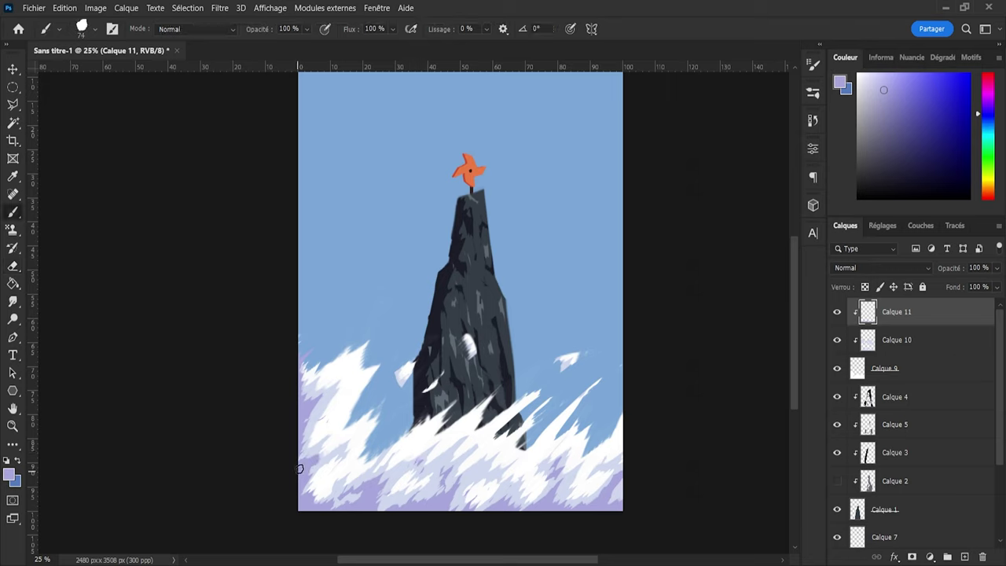
{"action": "key", "text": "e"}
{"action": "left_click_drag", "start_coordinate": [305, 464], "coordinate": [314, 451]}
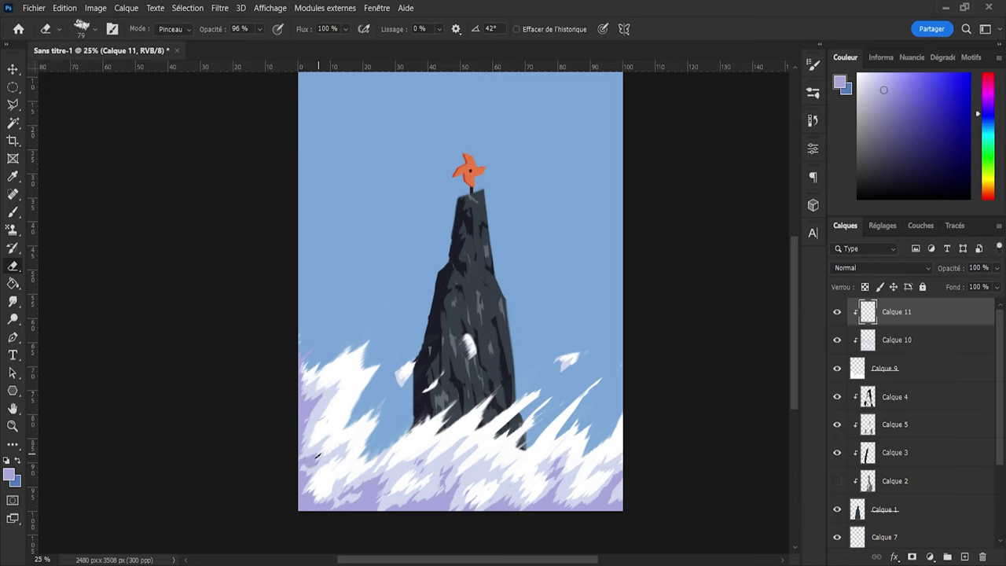
{"action": "key", "text": "b"}
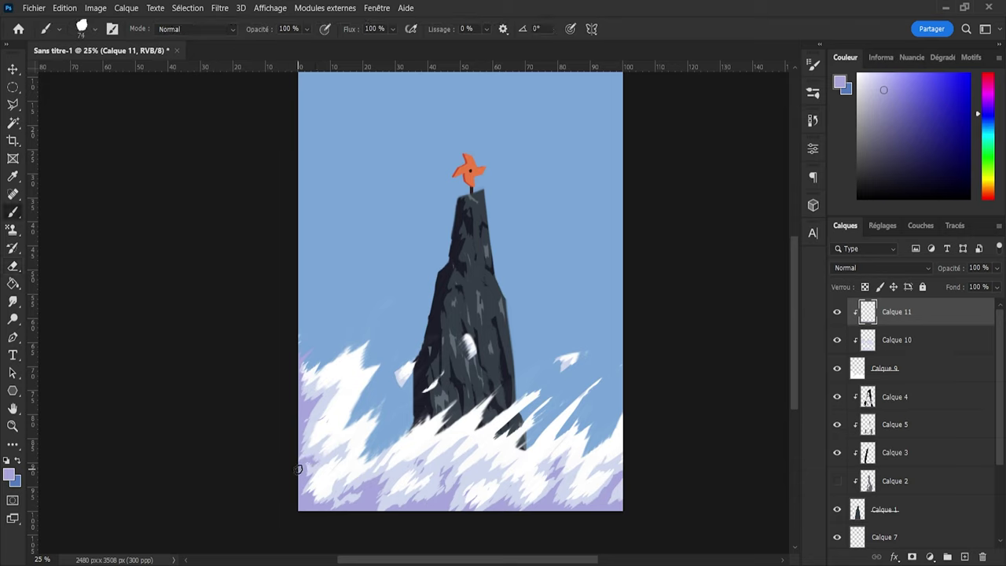
{"action": "key", "text": "e"}
{"action": "left_click_drag", "start_coordinate": [302, 470], "coordinate": [312, 469]}
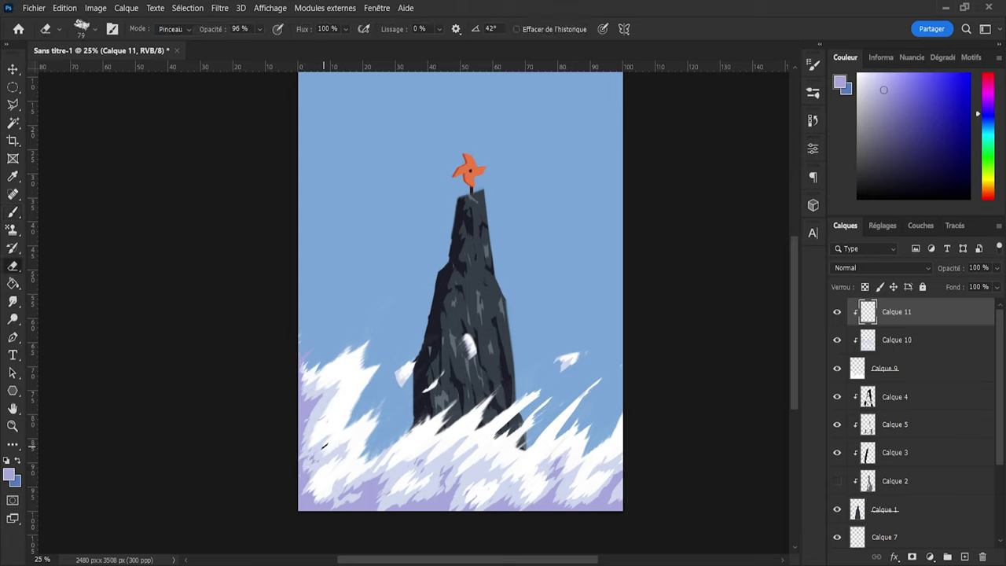
{"action": "key", "text": "b"}
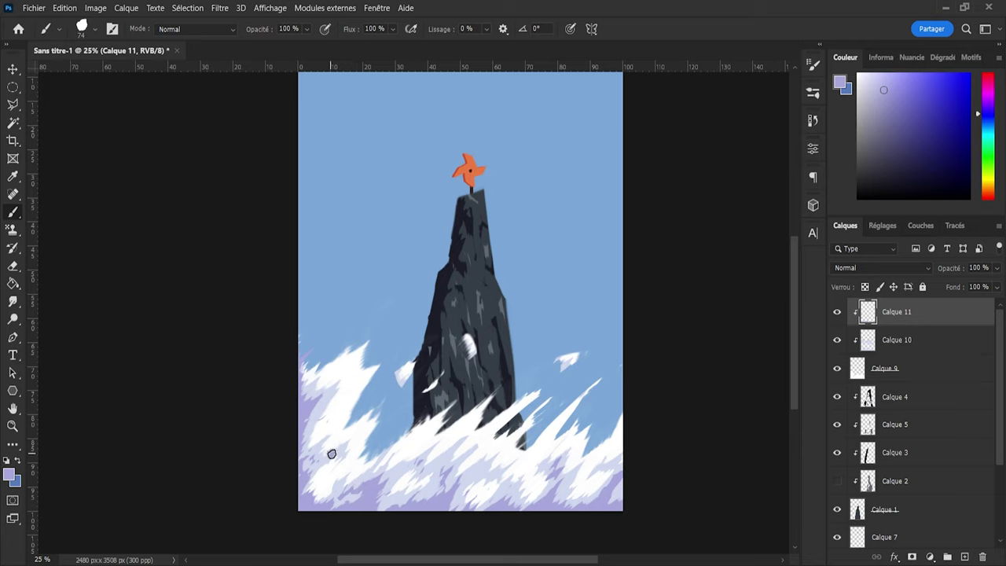
{"action": "key", "text": "e"}
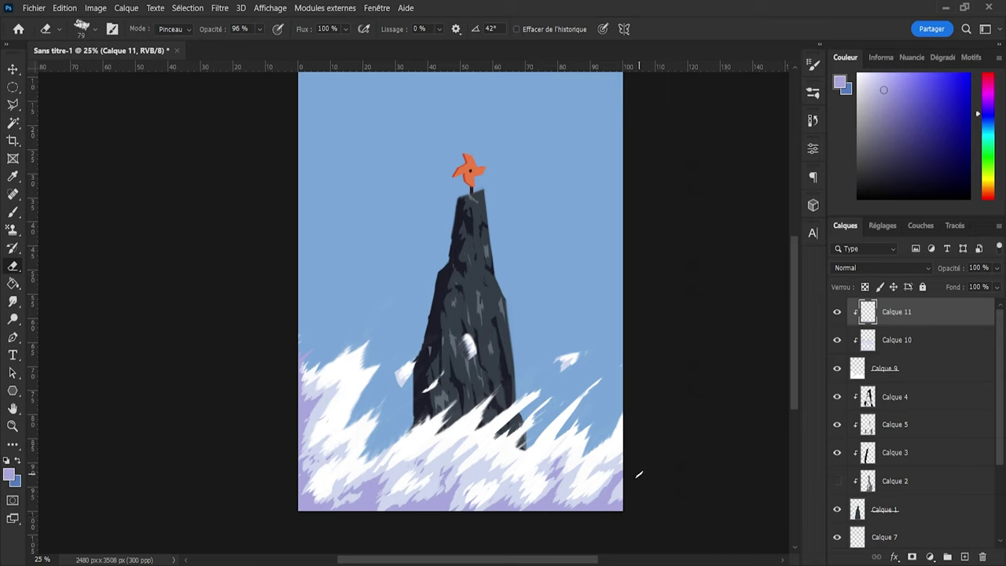
Step: Add a new layer directly above Calque 7, beneath the rock's base layer Calque 1
{"action": "scroll", "coordinate": [593, 252], "scroll_direction": "up", "scroll_amount": 1}
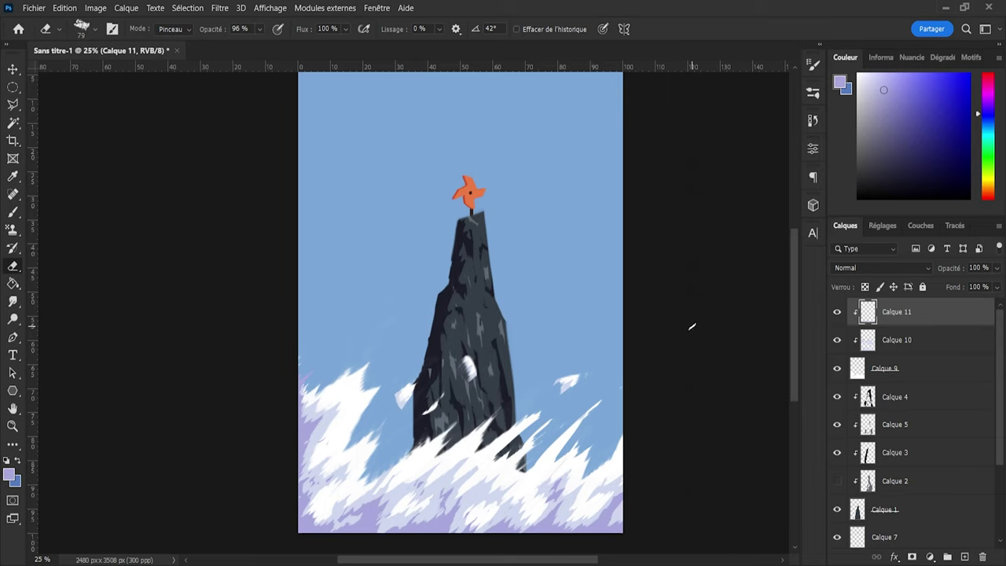
{"action": "scroll", "coordinate": [841, 366], "scroll_direction": "down", "scroll_amount": 5}
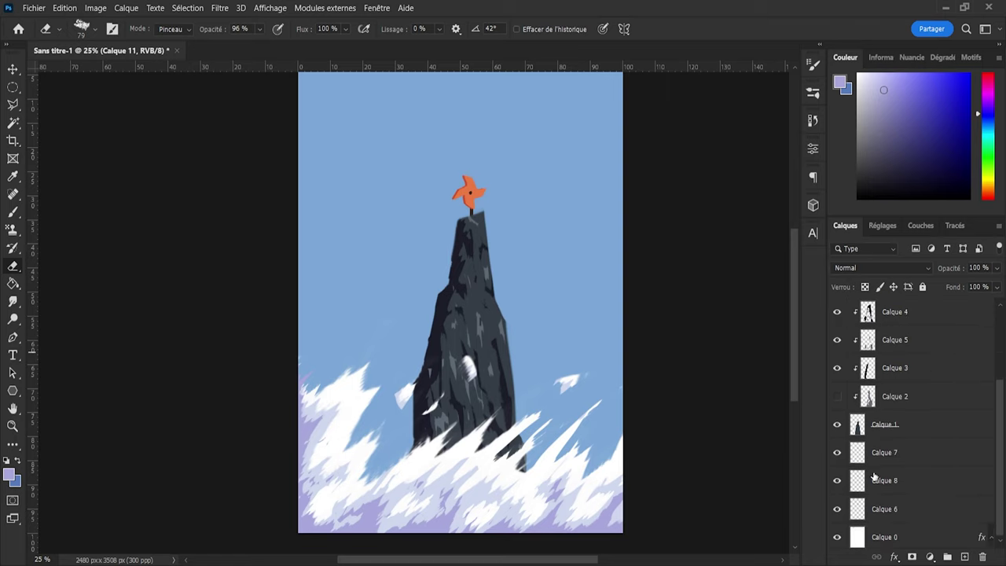
{"action": "left_click", "coordinate": [888, 423]}
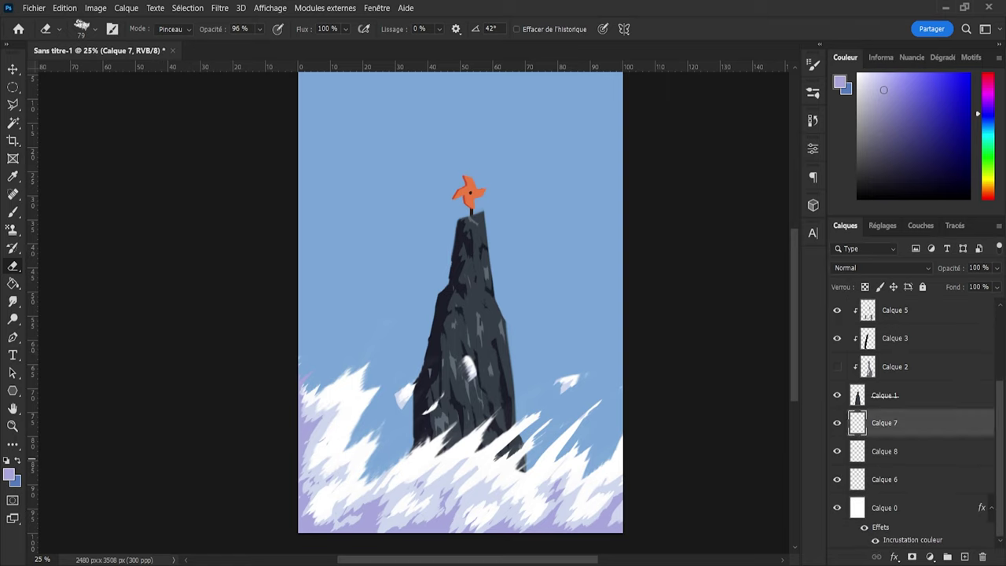
{"action": "left_click", "coordinate": [964, 556]}
{"action": "key", "text": "ctrl+z"}
{"action": "left_click", "coordinate": [964, 557]}
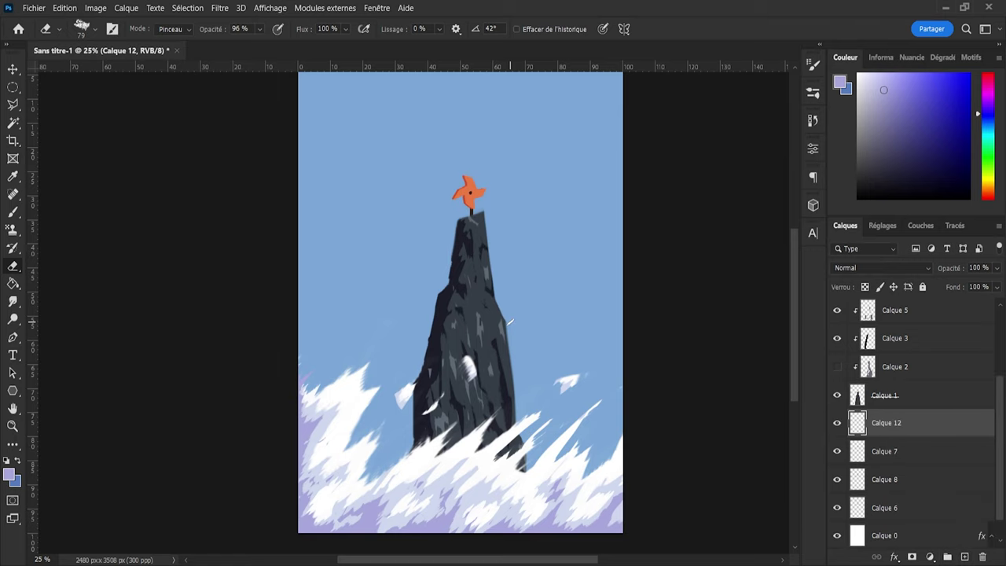
Step: Sample the rock's dark shadow colour and paint an outcrop at the spire's lower-left foot with the 74 px brush
{"action": "key", "text": "i"}
{"action": "left_click", "coordinate": [443, 310]}
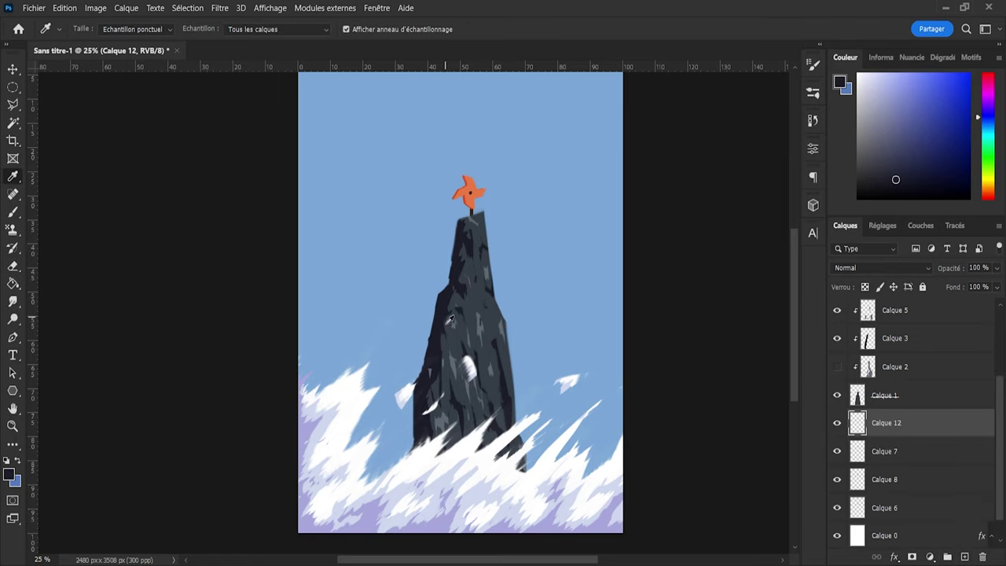
{"action": "scroll", "coordinate": [447, 343], "scroll_direction": "up", "scroll_amount": 1}
{"action": "key", "text": "b"}
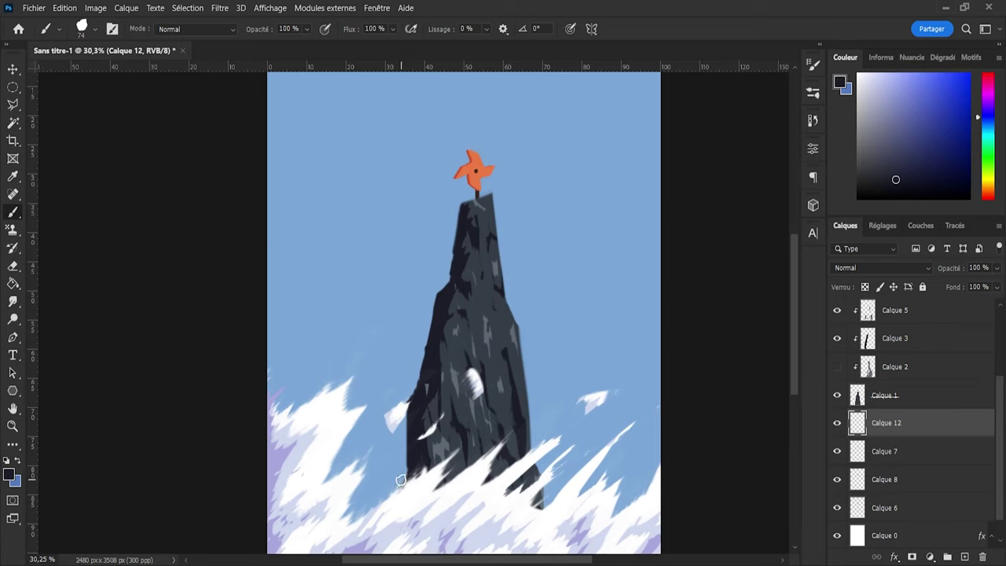
{"action": "left_click", "coordinate": [400, 483]}
{"action": "left_click_drag", "start_coordinate": [402, 471], "coordinate": [393, 484]}
{"action": "key", "text": "e"}
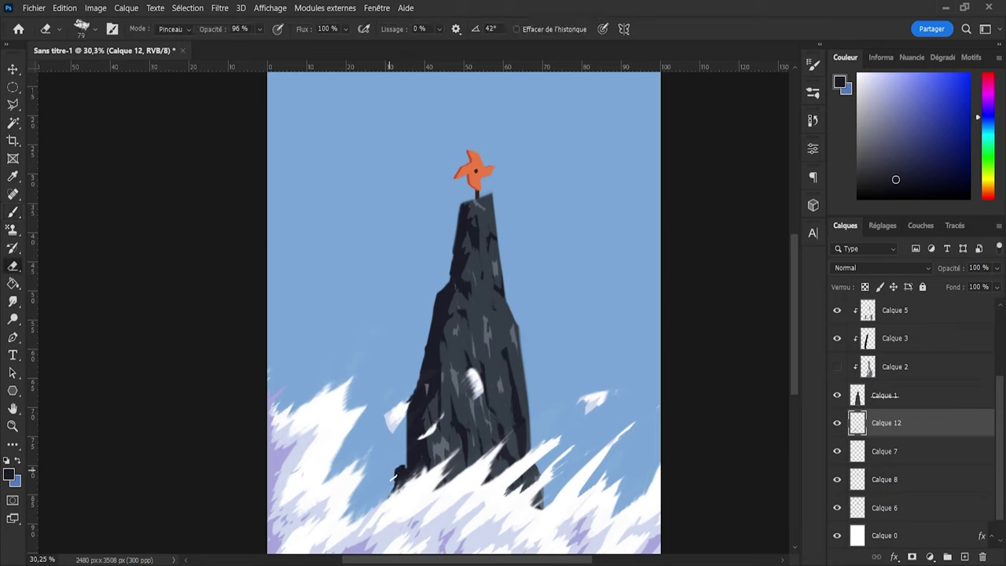
Step: Build the dark rock outward along the spire's lower and middle left edge and chip it with the 79 px eraser
{"action": "key", "text": "b"}
{"action": "key", "text": "e"}
{"action": "key", "text": "b"}
{"action": "mouse_move", "coordinate": [401, 467]}
{"action": "left_mouse_down"}
{"action": "mouse_move", "coordinate": [406, 451]}
{"action": "mouse_move", "coordinate": [393, 445]}
{"action": "left_mouse_up"}
{"action": "key", "text": "e"}
{"action": "key", "text": "b"}
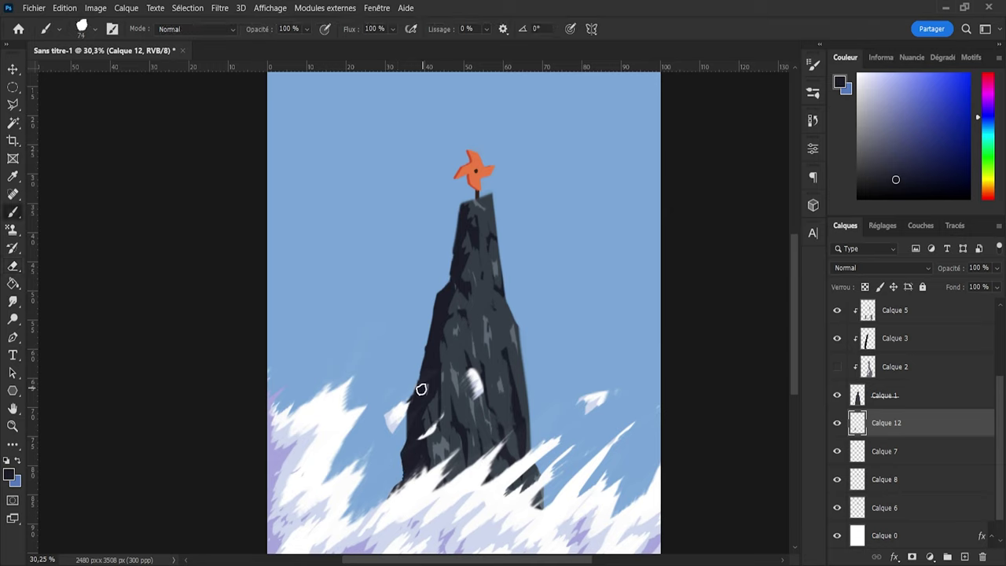
{"action": "mouse_move", "coordinate": [419, 361]}
{"action": "left_mouse_down"}
{"action": "mouse_move", "coordinate": [425, 338]}
{"action": "mouse_move", "coordinate": [410, 363]}
{"action": "left_mouse_up"}
{"action": "key", "text": "e"}
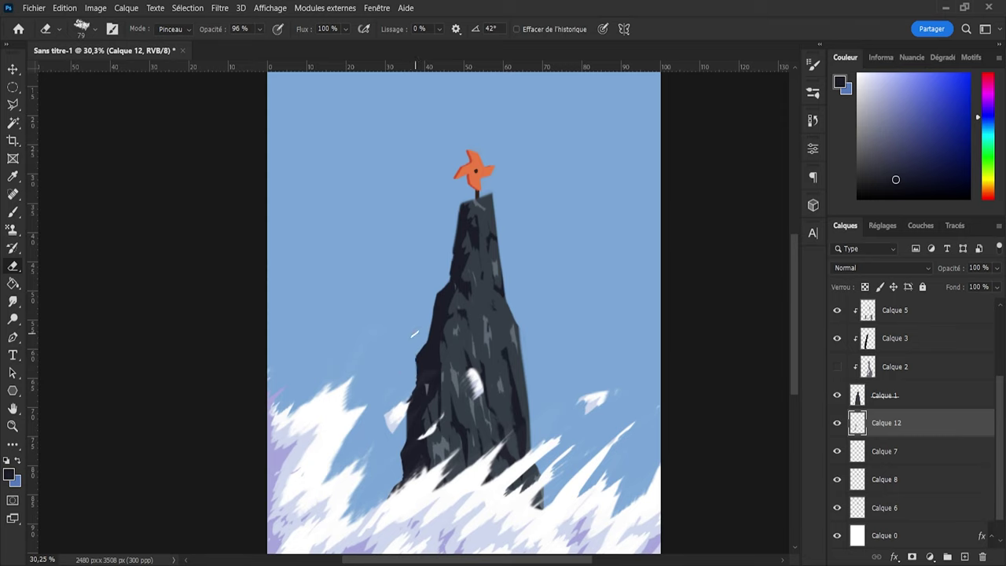
Step: Extend dark rock along the spire's upper-left edge to the summit and carve a jagged outline with the 79 px eraser
{"action": "key", "text": "b"}
{"action": "mouse_move", "coordinate": [445, 288]}
{"action": "left_mouse_down"}
{"action": "mouse_move", "coordinate": [456, 272]}
{"action": "mouse_move", "coordinate": [447, 272]}
{"action": "mouse_move", "coordinate": [456, 213]}
{"action": "mouse_move", "coordinate": [441, 222]}
{"action": "mouse_move", "coordinate": [459, 205]}
{"action": "left_mouse_up"}
{"action": "key", "text": "e"}
{"action": "key", "text": "b"}
{"action": "key", "text": "e"}
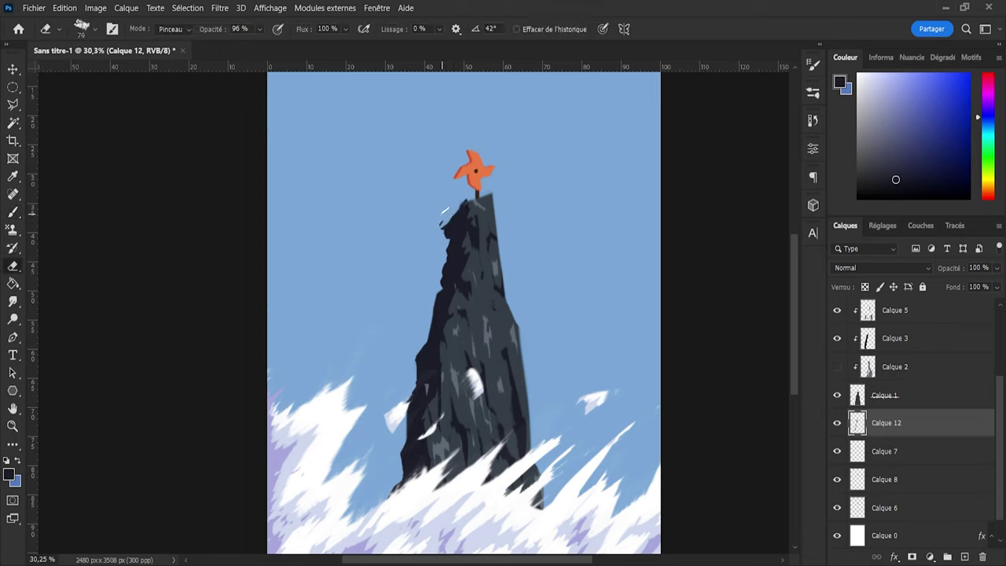
{"action": "mouse_move", "coordinate": [447, 240]}
{"action": "left_mouse_down"}
{"action": "mouse_move", "coordinate": [445, 227]}
{"action": "mouse_move", "coordinate": [467, 204]}
{"action": "mouse_move", "coordinate": [452, 206]}
{"action": "left_mouse_up"}
{"action": "left_click_drag", "start_coordinate": [445, 242], "coordinate": [437, 247]}
{"action": "left_click_drag", "start_coordinate": [444, 286], "coordinate": [443, 267]}
{"action": "left_click_drag", "start_coordinate": [437, 308], "coordinate": [431, 288]}
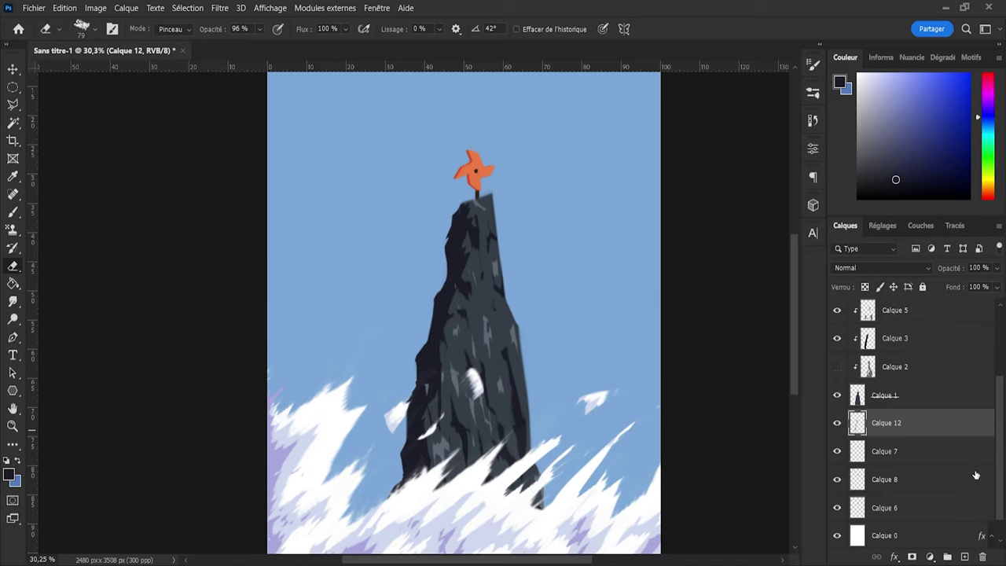
Step: Sample the rock's slate grey, paint bumps down the spire's upper-right edge and chip them with the 79 px eraser
{"action": "key", "text": "i"}
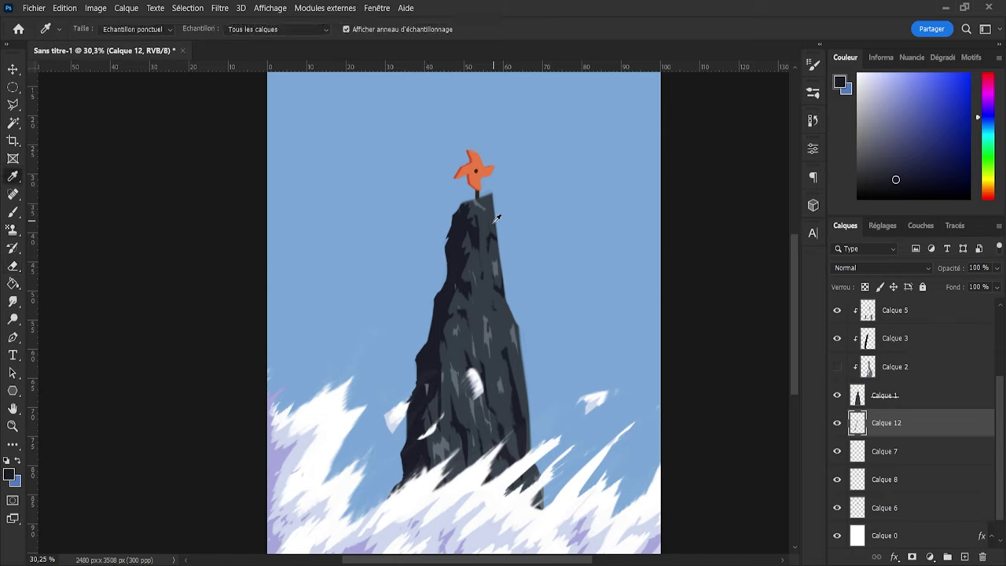
{"action": "left_click", "coordinate": [508, 237]}
{"action": "mouse_move", "coordinate": [485, 200]}
{"action": "left_mouse_down"}
{"action": "mouse_move", "coordinate": [510, 267]}
{"action": "mouse_move", "coordinate": [471, 191]}
{"action": "mouse_move", "coordinate": [493, 192]}
{"action": "left_mouse_up"}
{"action": "key", "text": "e"}
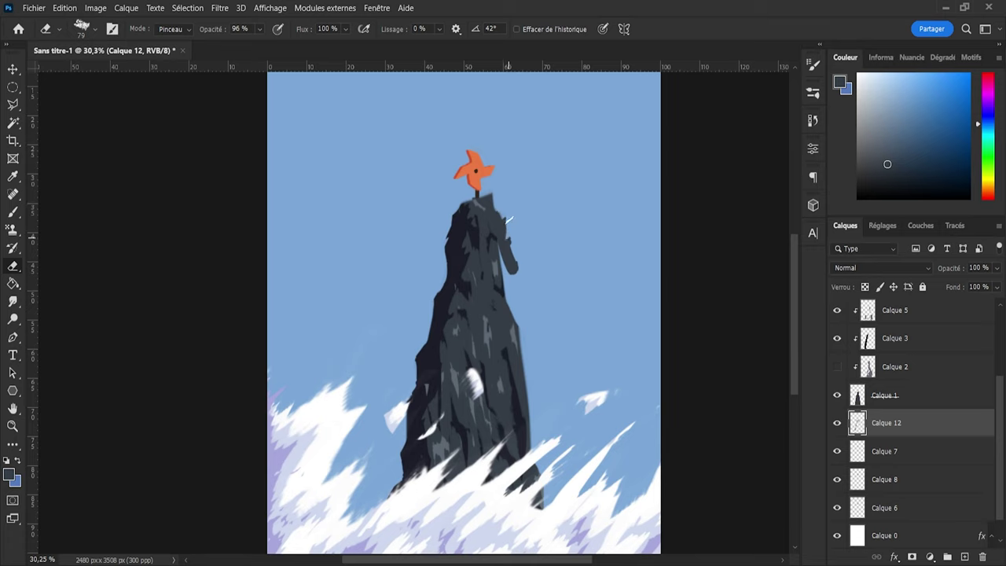
{"action": "mouse_move", "coordinate": [509, 218]}
{"action": "left_mouse_down"}
{"action": "mouse_move", "coordinate": [504, 284]}
{"action": "mouse_move", "coordinate": [505, 250]}
{"action": "mouse_move", "coordinate": [519, 274]}
{"action": "left_mouse_up"}
{"action": "key", "text": "b"}
{"action": "key", "text": "e"}
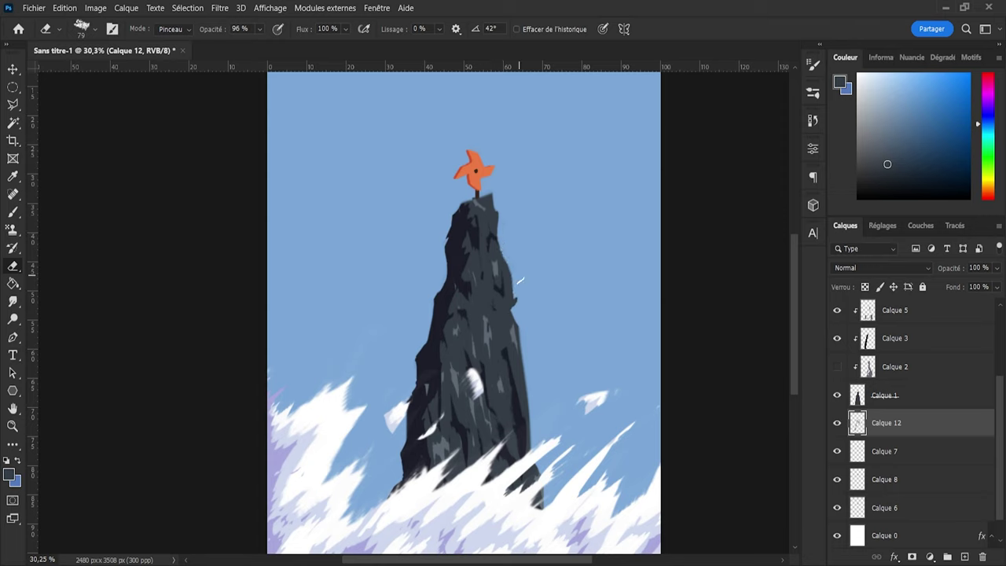
Step: Trim the bump midway down the spire's right edge and paint slate-grey rock outward along the lower-right edge
{"action": "left_click_drag", "start_coordinate": [517, 311], "coordinate": [517, 307]}
{"action": "key", "text": "b"}
{"action": "mouse_move", "coordinate": [516, 341]}
{"action": "left_mouse_down"}
{"action": "mouse_move", "coordinate": [530, 424]}
{"action": "mouse_move", "coordinate": [522, 374]}
{"action": "left_mouse_up"}
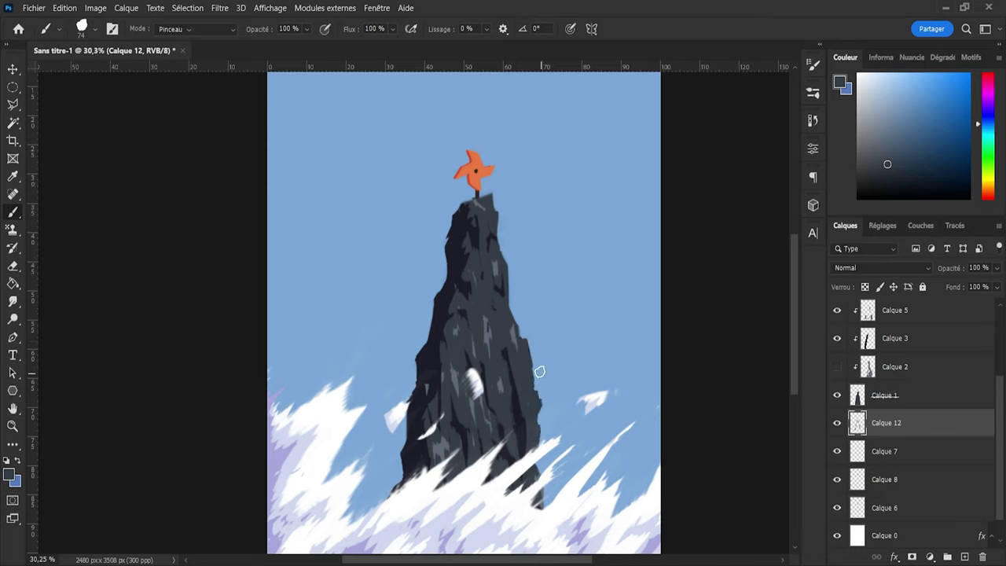
Step: Chip the spire's lower-right edge with the 79 px eraser and extend the slate-grey rock outward at its base
{"action": "key", "text": "e"}
{"action": "key", "text": "b"}
{"action": "key", "text": "e"}
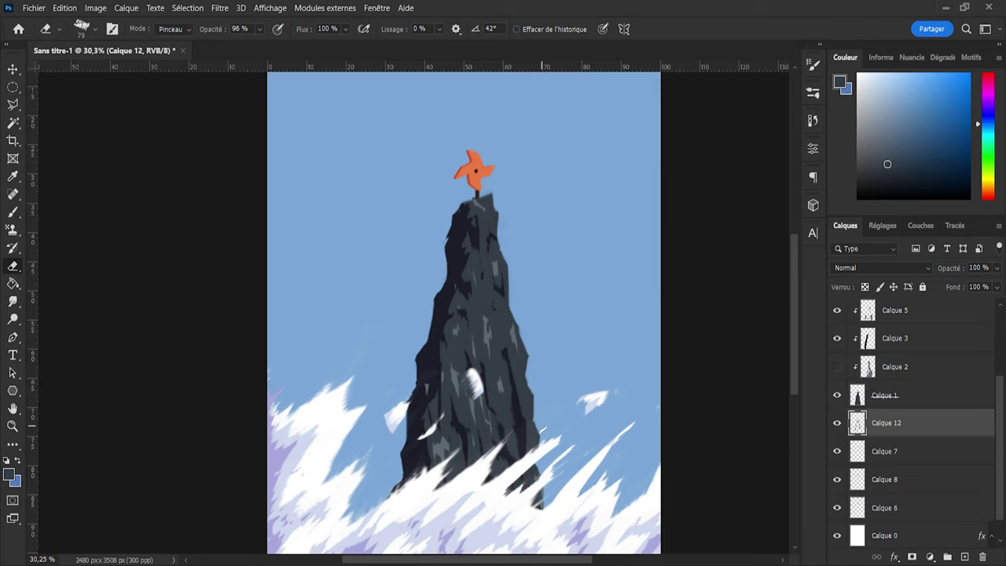
{"action": "key", "text": "b"}
{"action": "mouse_move", "coordinate": [535, 453]}
{"action": "left_mouse_down"}
{"action": "mouse_move", "coordinate": [544, 500]}
{"action": "mouse_move", "coordinate": [554, 483]}
{"action": "mouse_move", "coordinate": [542, 470]}
{"action": "mouse_move", "coordinate": [555, 511]}
{"action": "left_mouse_up"}
{"action": "key", "text": "e"}
{"action": "key", "text": "b"}
{"action": "key", "text": "e"}
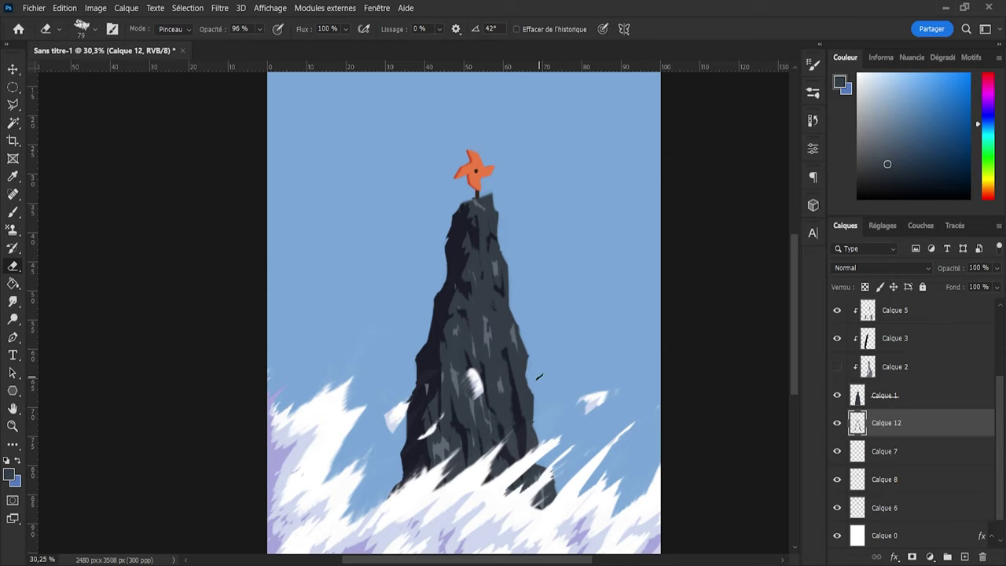
Step: Add a new layer directly above Calque 7
{"action": "scroll", "coordinate": [534, 235], "scroll_direction": "down", "scroll_amount": 1}
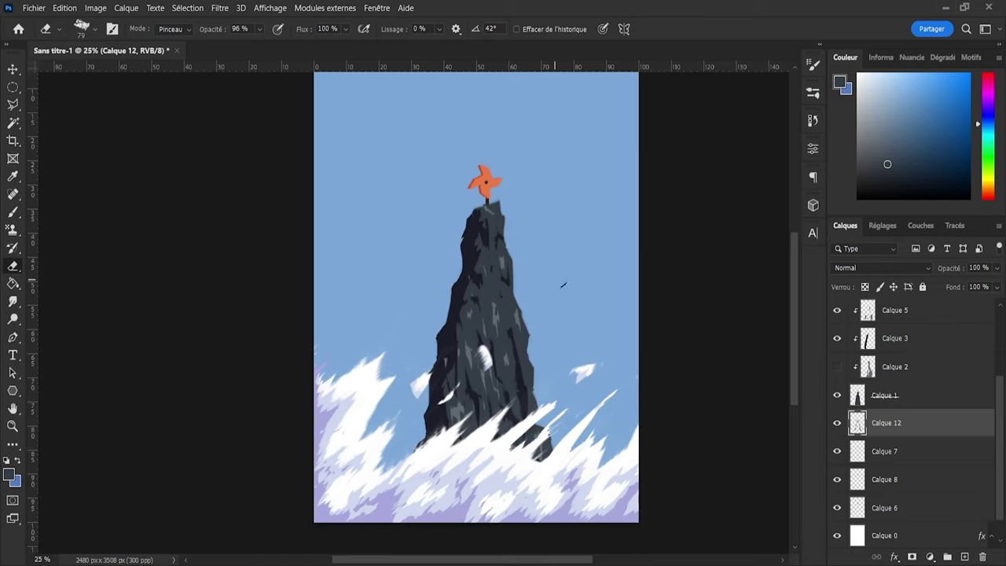
{"action": "scroll", "coordinate": [562, 284], "scroll_direction": "up", "scroll_amount": 1}
{"action": "scroll", "coordinate": [896, 456], "scroll_direction": "up", "scroll_amount": 4}
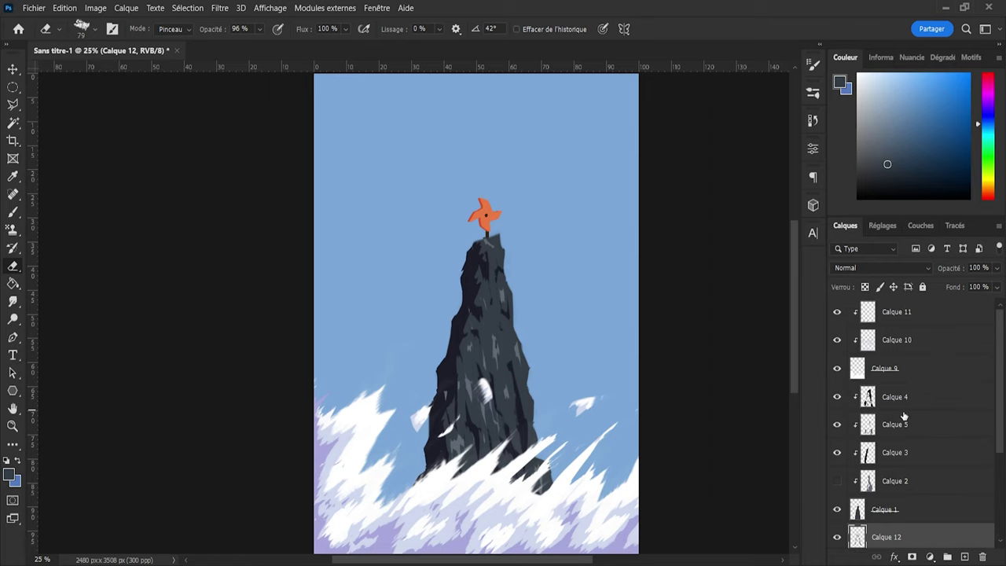
{"action": "scroll", "coordinate": [923, 415], "scroll_direction": "down", "scroll_amount": 4}
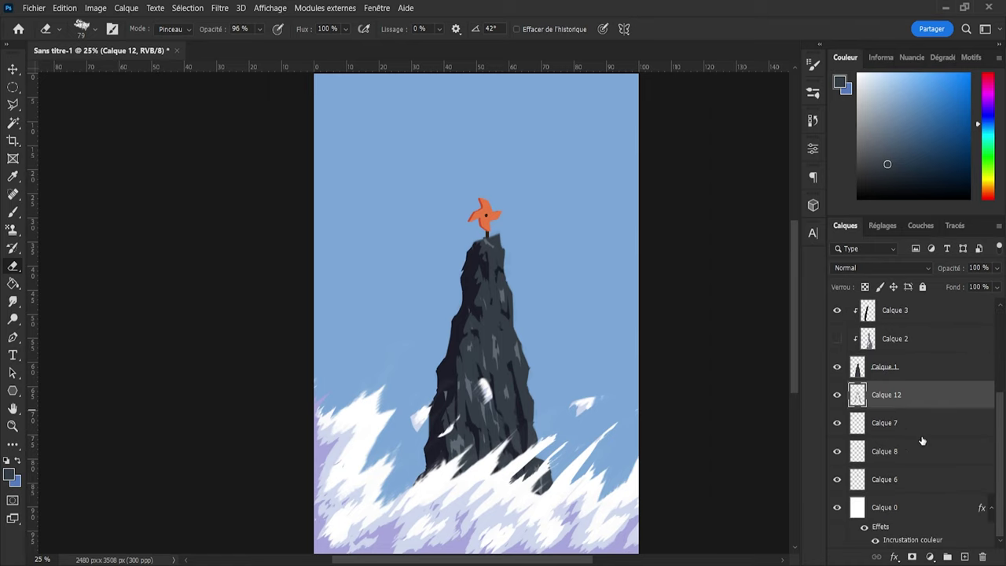
{"action": "left_click", "coordinate": [884, 423]}
{"action": "left_click", "coordinate": [835, 425]}
{"action": "left_click", "coordinate": [836, 425]}
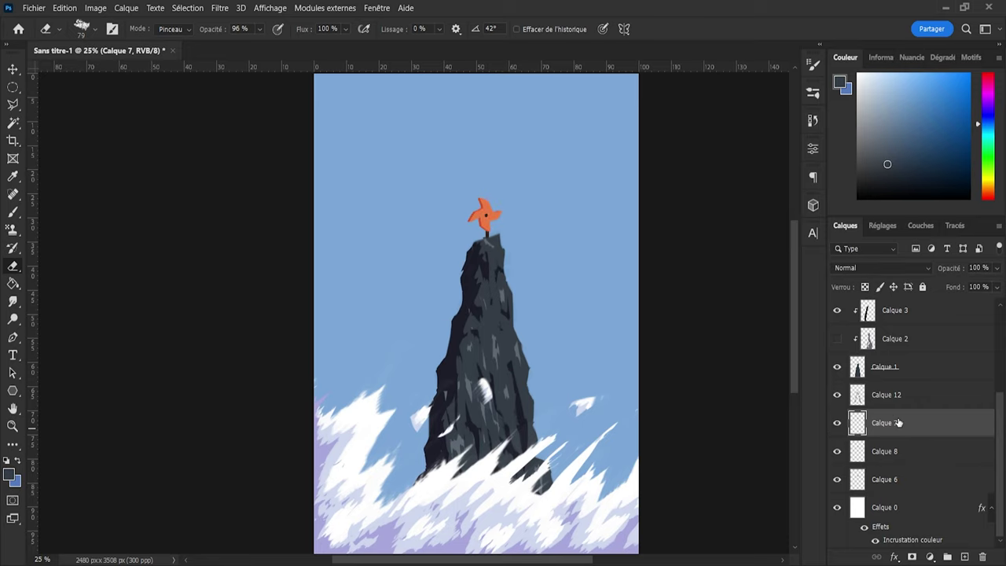
{"action": "left_click", "coordinate": [961, 555]}
Step: Sample the pinwheel's dark red and sharpen its blade tips and shaded edges, reducing the brush from 13 to 5 px
{"action": "scroll", "coordinate": [488, 198], "scroll_direction": "up", "scroll_amount": 5}
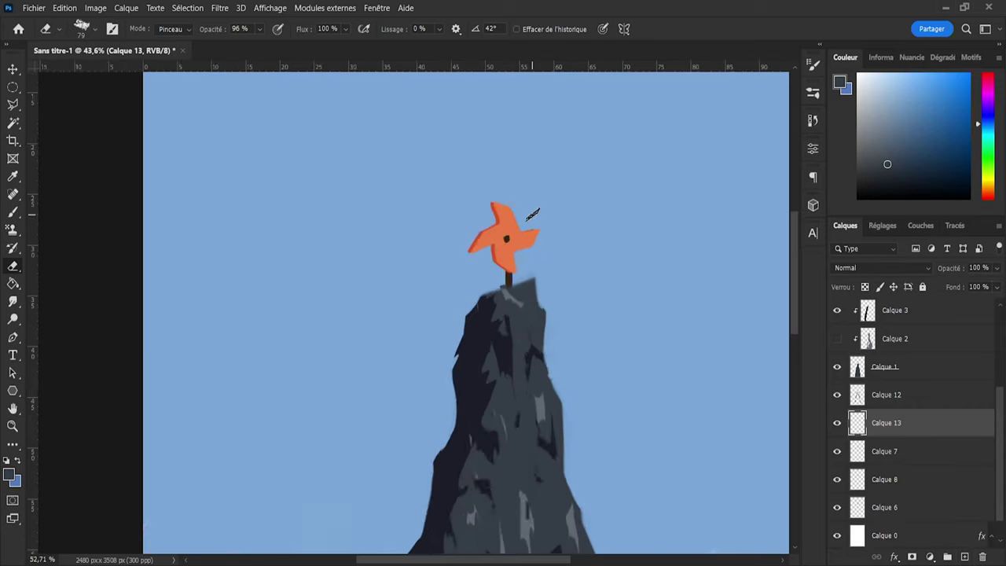
{"action": "key", "text": "b"}
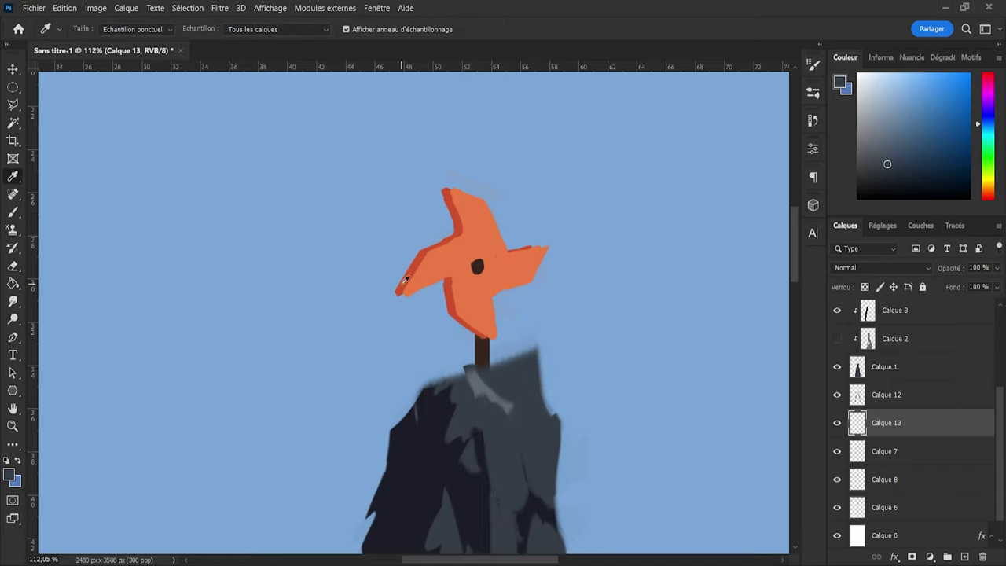
{"action": "left_click", "coordinate": [405, 284], "text": "alt"}
{"action": "right_click", "coordinate": [418, 287], "text": "alt"}
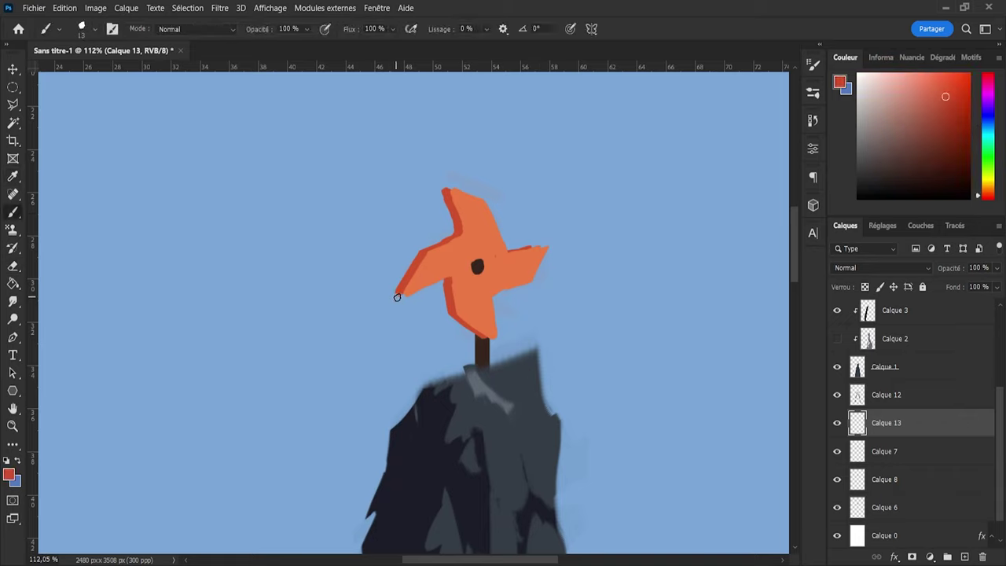
{"action": "left_click_drag", "start_coordinate": [397, 294], "coordinate": [401, 296]}
{"action": "key", "text": "bracketleft"}
{"action": "key", "text": "bracketleft"}
{"action": "key", "text": "bracketleft"}
{"action": "key", "text": "bracketleft"}
{"action": "key", "text": "bracketleft"}
{"action": "key", "text": "bracketleft"}
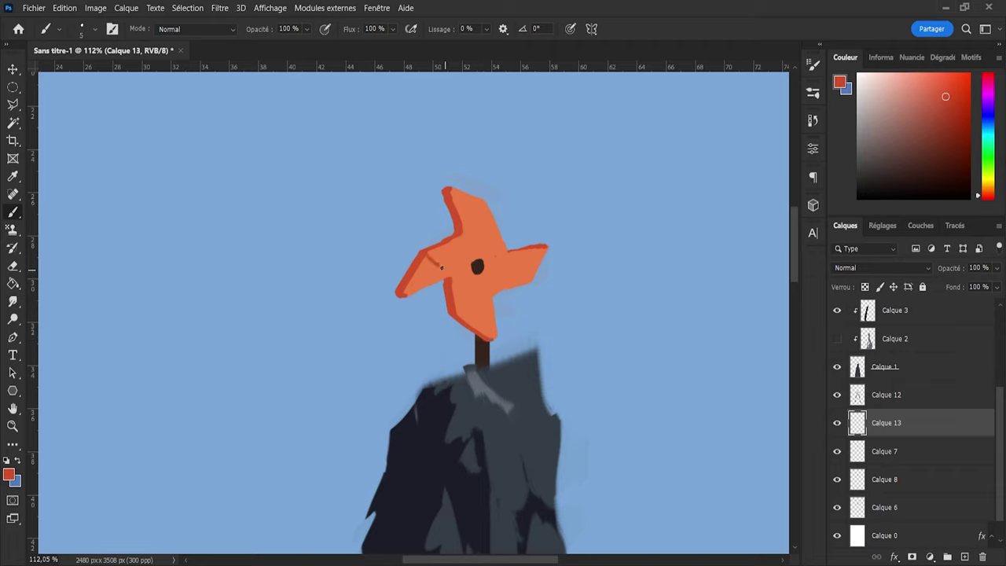
{"action": "left_click_drag", "start_coordinate": [441, 268], "coordinate": [452, 277]}
{"action": "left_click_drag", "start_coordinate": [481, 201], "coordinate": [470, 217]}
{"action": "key", "text": "ctrl+z"}
Step: Sample red-orange from the pinwheel's left blade edge, paint a short crease on that blade and break it up with the eraser
{"action": "key", "text": "i"}
{"action": "left_click", "coordinate": [465, 250]}
{"action": "left_click", "coordinate": [942, 92]}
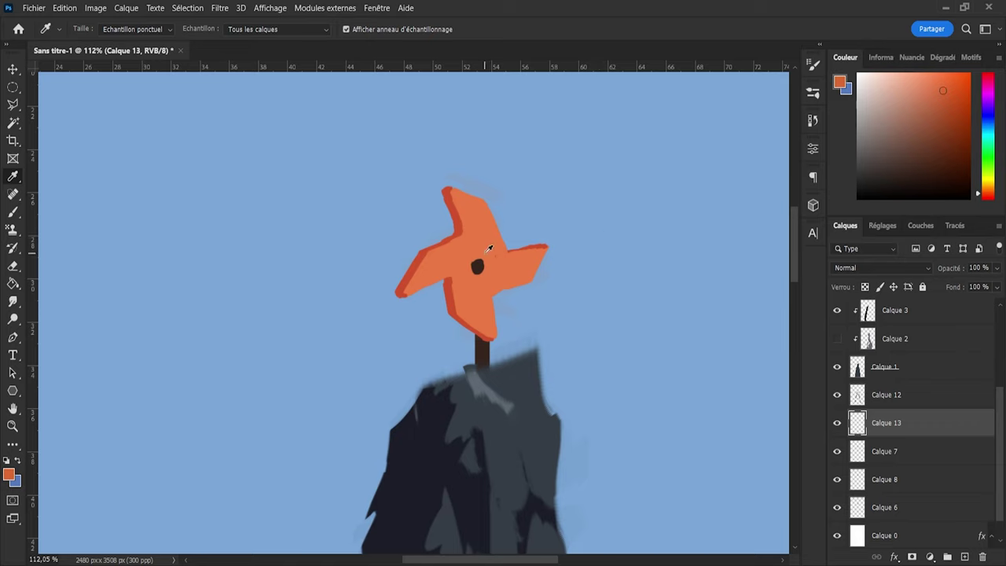
{"action": "left_click", "coordinate": [422, 255]}
{"action": "key", "text": "b"}
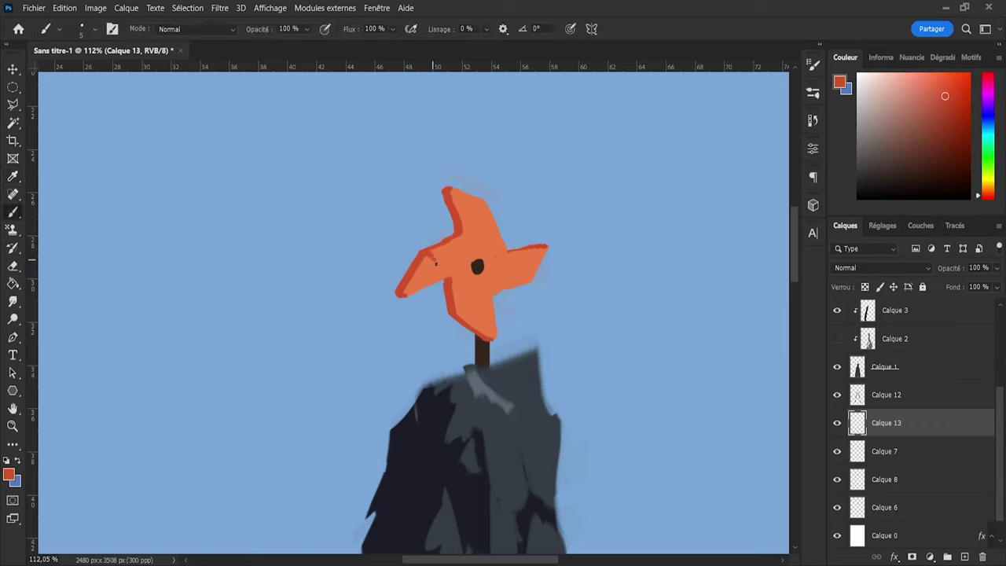
{"action": "key", "text": "e"}
{"action": "left_click_drag", "start_coordinate": [429, 255], "coordinate": [449, 260]}
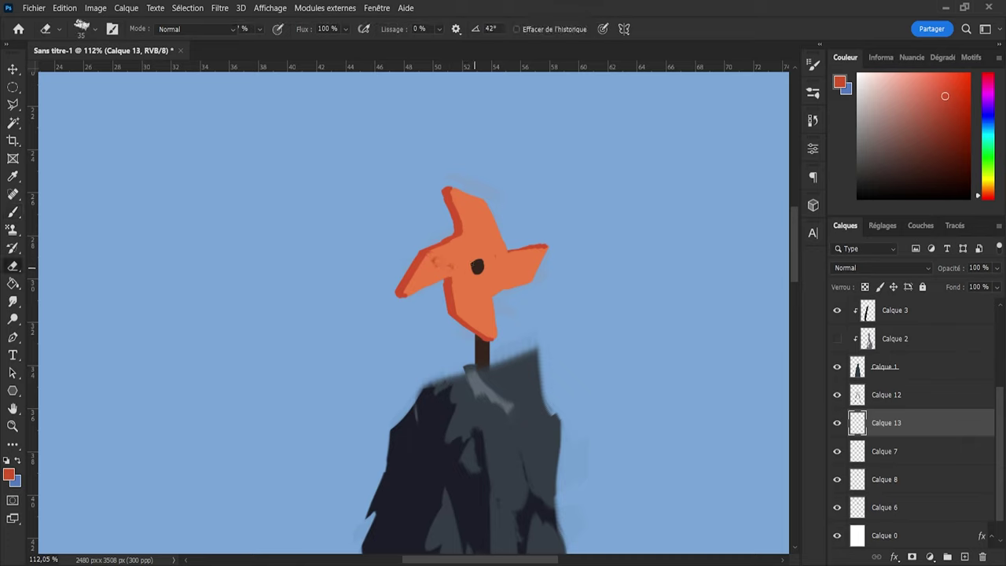
Step: Cover the pinwheel's centre and inner blades in red-orange, then erase most of it with the 35 px eraser to leave rough flecks
{"action": "key", "text": "b"}
{"action": "right_click", "coordinate": [450, 263], "text": "alt"}
{"action": "mouse_move", "coordinate": [467, 238]}
{"action": "left_mouse_down"}
{"action": "mouse_move", "coordinate": [492, 241]}
{"action": "mouse_move", "coordinate": [436, 281]}
{"action": "mouse_move", "coordinate": [505, 279]}
{"action": "mouse_move", "coordinate": [524, 266]}
{"action": "left_mouse_up"}
{"action": "key", "text": "e"}
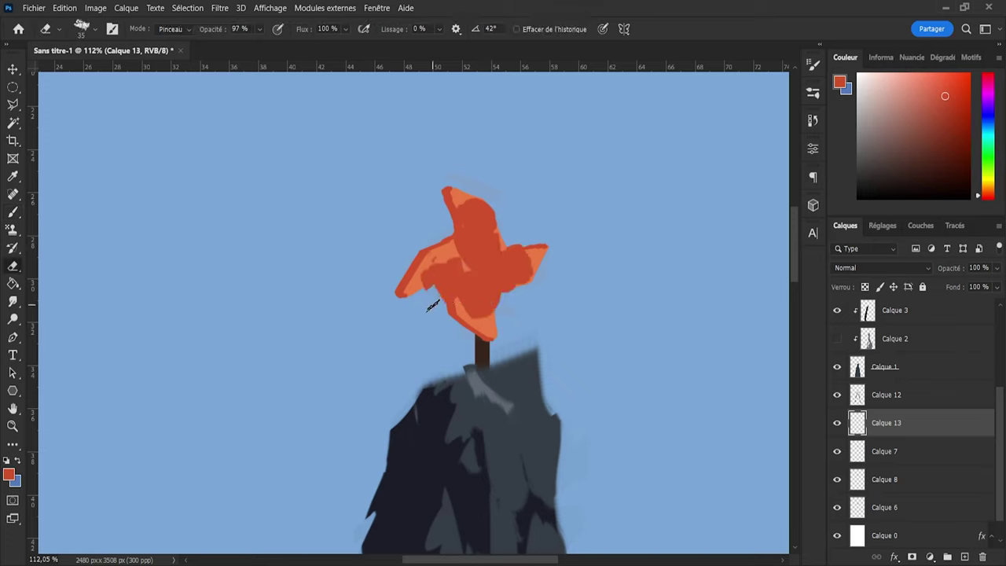
{"action": "mouse_move", "coordinate": [424, 281]}
{"action": "left_mouse_down"}
{"action": "mouse_move", "coordinate": [443, 258]}
{"action": "mouse_move", "coordinate": [460, 269]}
{"action": "mouse_move", "coordinate": [440, 282]}
{"action": "mouse_move", "coordinate": [447, 296]}
{"action": "mouse_move", "coordinate": [450, 279]}
{"action": "mouse_move", "coordinate": [474, 281]}
{"action": "mouse_move", "coordinate": [474, 245]}
{"action": "mouse_move", "coordinate": [493, 207]}
{"action": "mouse_move", "coordinate": [459, 219]}
{"action": "mouse_move", "coordinate": [454, 211]}
{"action": "mouse_move", "coordinate": [481, 244]}
{"action": "mouse_move", "coordinate": [485, 224]}
{"action": "mouse_move", "coordinate": [494, 234]}
{"action": "mouse_move", "coordinate": [501, 257]}
{"action": "mouse_move", "coordinate": [488, 280]}
{"action": "mouse_move", "coordinate": [478, 255]}
{"action": "mouse_move", "coordinate": [494, 275]}
{"action": "mouse_move", "coordinate": [509, 247]}
{"action": "mouse_move", "coordinate": [549, 273]}
{"action": "mouse_move", "coordinate": [515, 294]}
{"action": "mouse_move", "coordinate": [490, 283]}
{"action": "mouse_move", "coordinate": [493, 305]}
{"action": "mouse_move", "coordinate": [465, 314]}
{"action": "left_mouse_up"}
{"action": "key", "text": "b"}
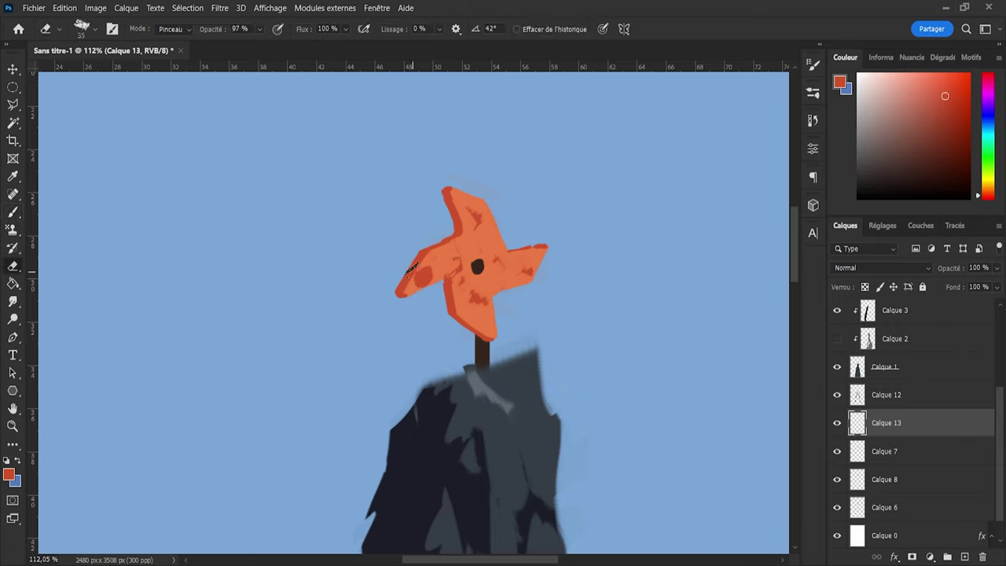
Step: Dab red-orange on the pinwheel's left and upper blades and chip the dabs into flecks, reducing the eraser to 18 px
{"action": "key", "text": "e"}
{"action": "key", "text": "b"}
{"action": "left_click_drag", "start_coordinate": [418, 285], "coordinate": [409, 283]}
{"action": "key", "text": "e"}
{"action": "key", "text": "bracketleft"}
{"action": "key", "text": "bracketleft"}
{"action": "key", "text": "bracketleft"}
{"action": "key", "text": "bracketleft"}
{"action": "left_click_drag", "start_coordinate": [493, 239], "coordinate": [486, 233]}
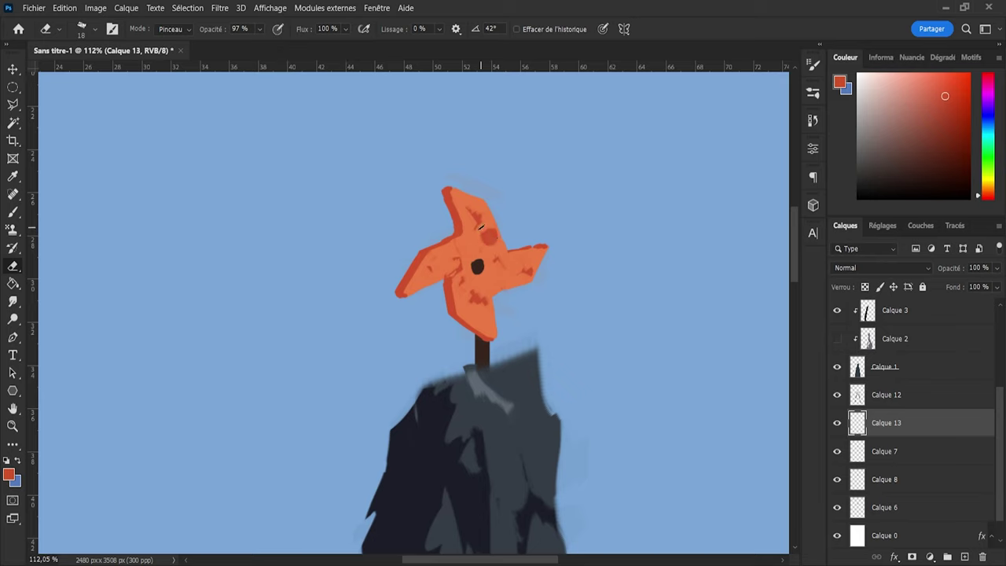
{"action": "left_click_drag", "start_coordinate": [487, 235], "coordinate": [483, 237]}
Step: Dab red-orange on the pinwheel's lower blade and break up the remaining blotches with the 18 px eraser
{"action": "key", "text": "b"}
{"action": "mouse_move", "coordinate": [475, 316]}
{"action": "left_mouse_down"}
{"action": "mouse_move", "coordinate": [494, 331]}
{"action": "mouse_move", "coordinate": [482, 327]}
{"action": "mouse_move", "coordinate": [487, 336]}
{"action": "left_mouse_up"}
{"action": "key", "text": "e"}
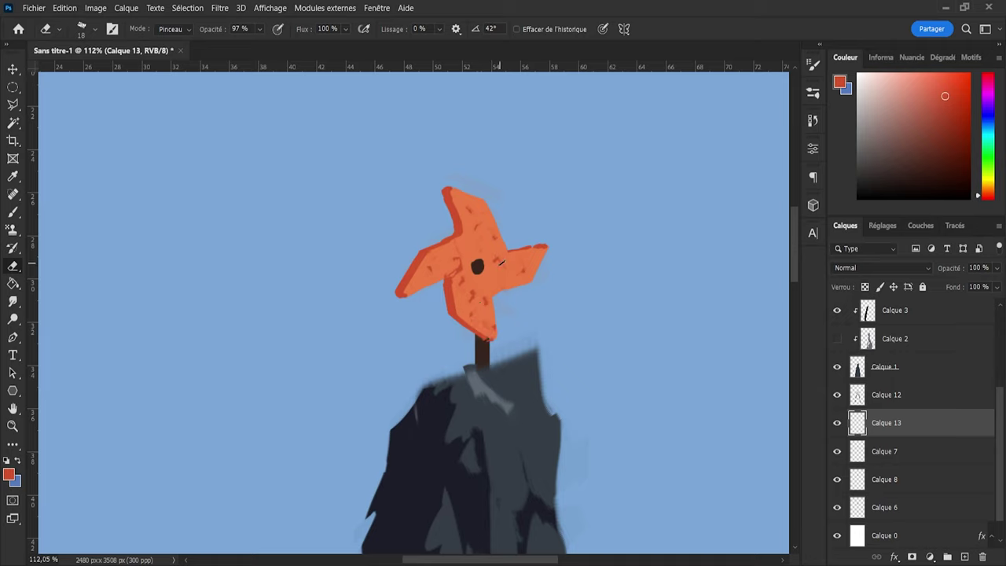
{"action": "left_click_drag", "start_coordinate": [416, 287], "coordinate": [409, 293]}
{"action": "key", "text": "b"}
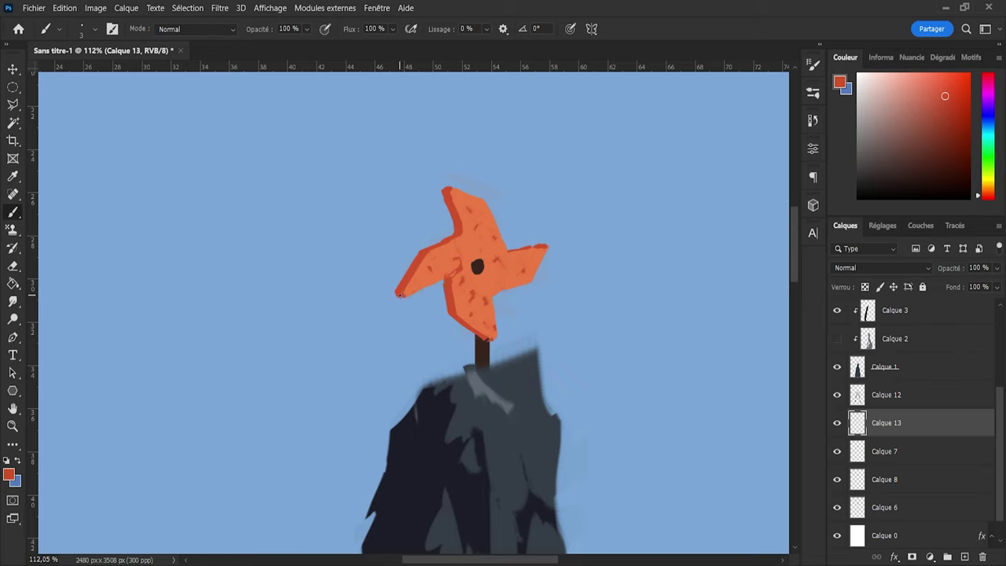
Step: Add a new layer directly above the background layer Calque 0
{"action": "scroll", "coordinate": [529, 317], "scroll_direction": "down", "scroll_amount": 6}
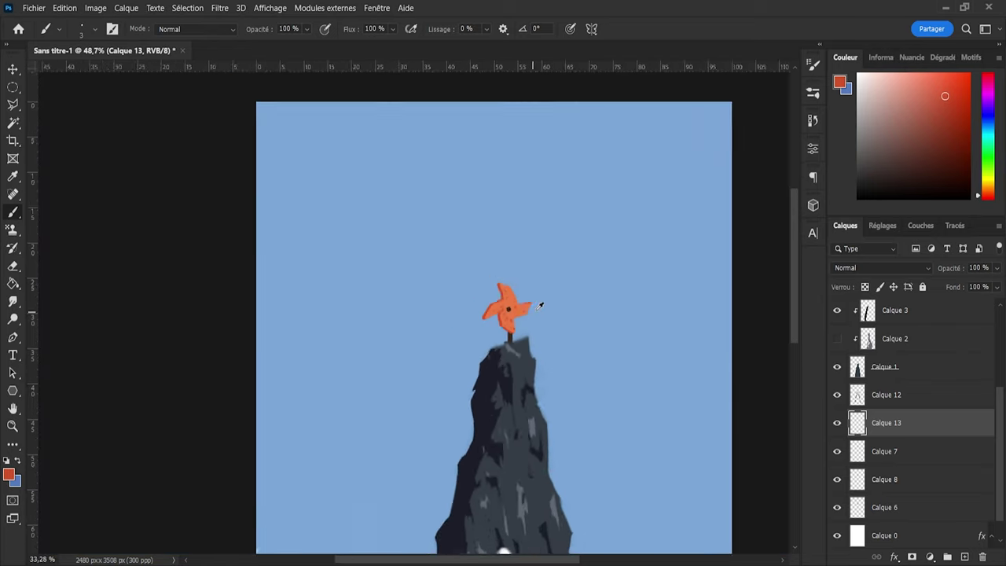
{"action": "scroll", "coordinate": [634, 305], "scroll_direction": "down", "scroll_amount": 2}
{"action": "scroll", "coordinate": [629, 292], "scroll_direction": "up", "scroll_amount": 1}
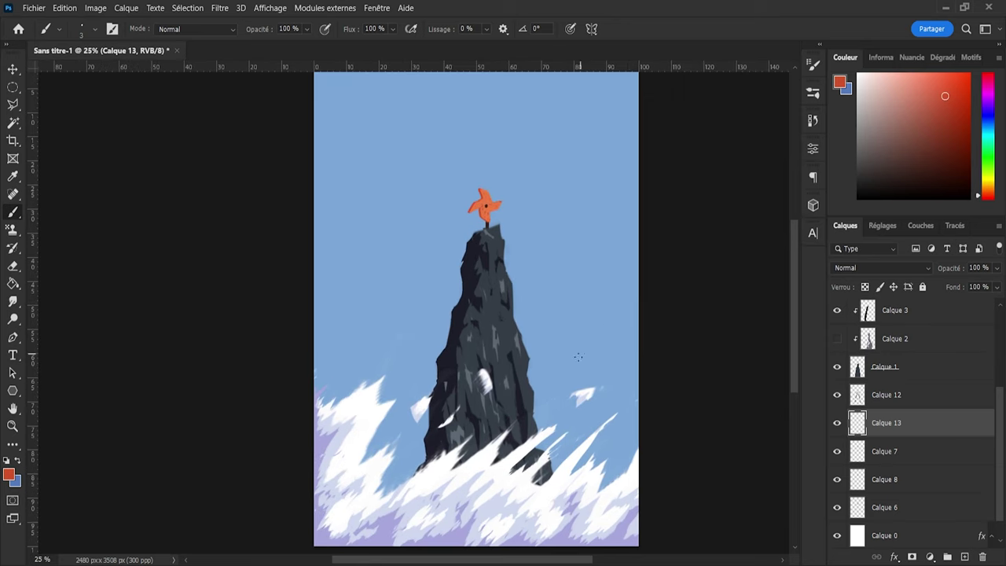
{"action": "scroll", "coordinate": [582, 357], "scroll_direction": "up", "scroll_amount": 1}
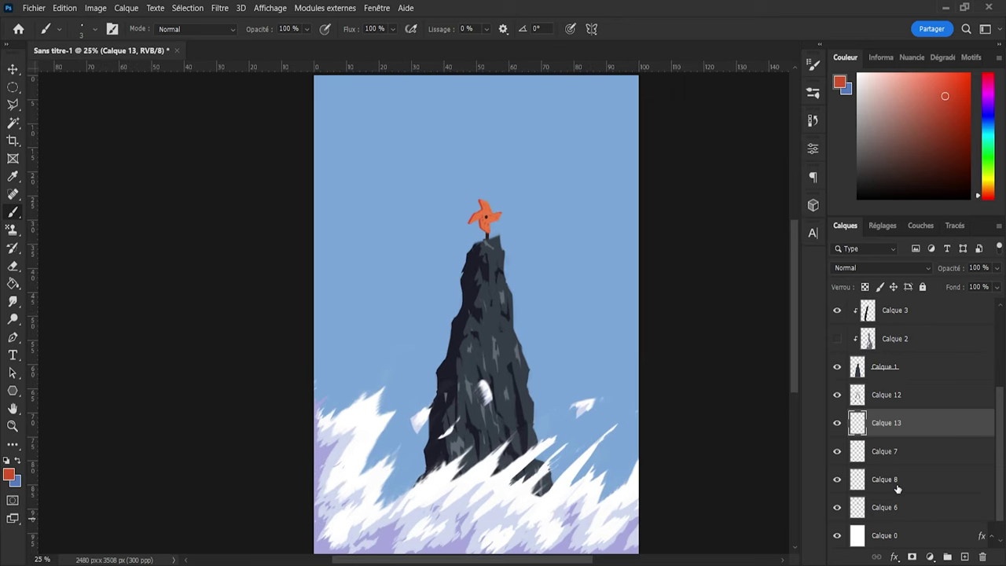
{"action": "scroll", "coordinate": [900, 464], "scroll_direction": "down", "scroll_amount": 1}
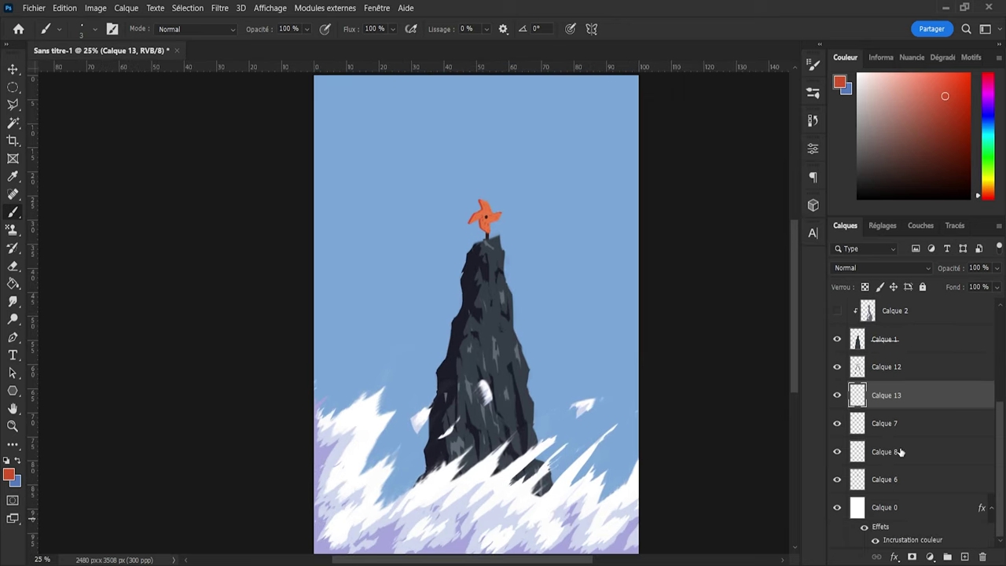
{"action": "left_click", "coordinate": [893, 378]}
{"action": "left_click", "coordinate": [900, 396]}
{"action": "left_click", "coordinate": [893, 508]}
{"action": "left_click", "coordinate": [965, 556]}
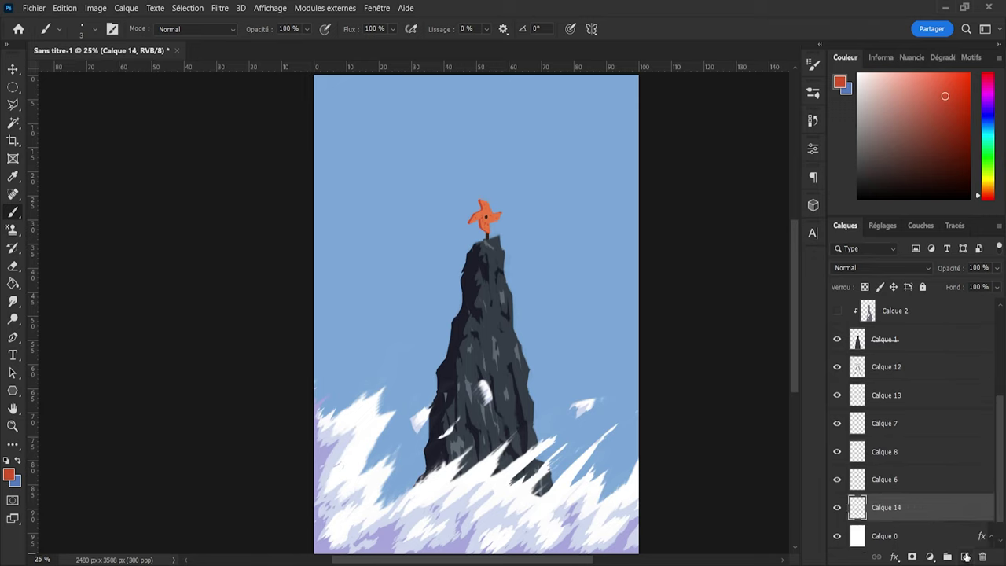
Step: Set the colour to white and paint rounded cloud masses behind both sides of the spire's base with a 615 px brush
{"action": "left_click_drag", "start_coordinate": [870, 88], "coordinate": [772, 35]}
{"action": "right_click", "coordinate": [430, 457], "text": "alt"}
{"action": "mouse_move", "coordinate": [443, 464]}
{"action": "left_mouse_down"}
{"action": "mouse_move", "coordinate": [364, 479]}
{"action": "mouse_move", "coordinate": [377, 470]}
{"action": "left_mouse_up"}
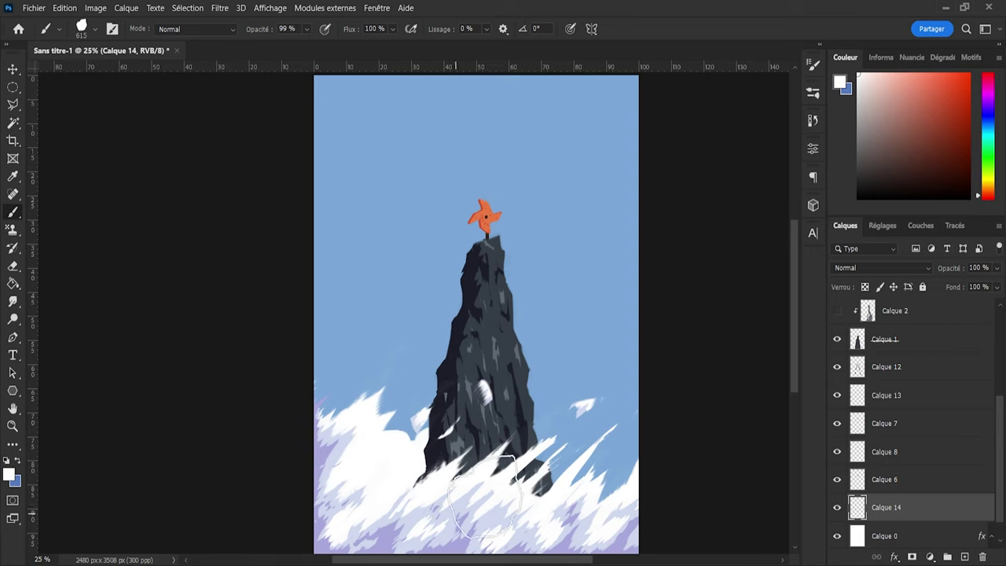
{"action": "mouse_move", "coordinate": [484, 495]}
{"action": "left_mouse_down"}
{"action": "mouse_move", "coordinate": [597, 464]}
{"action": "mouse_move", "coordinate": [503, 433]}
{"action": "left_mouse_up"}
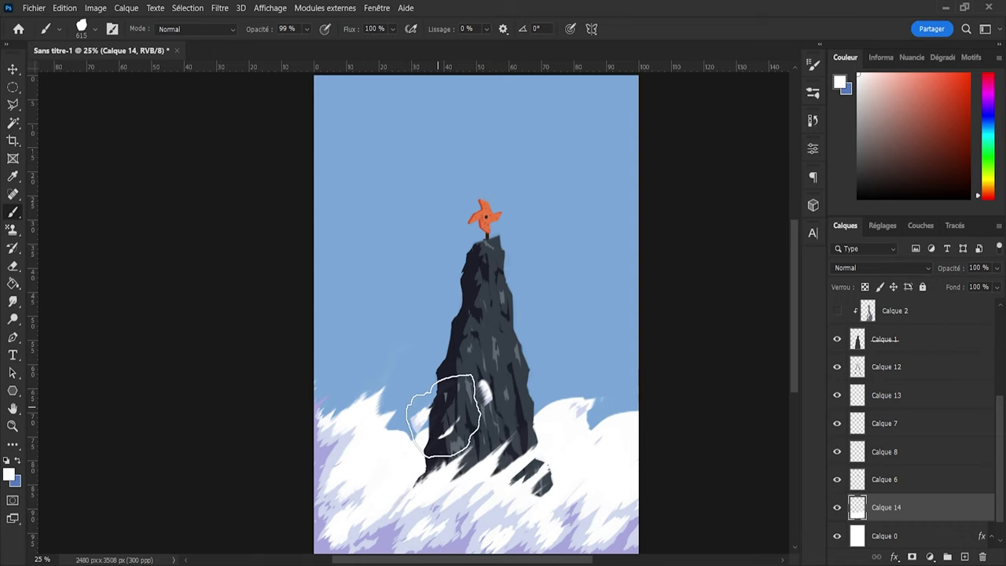
Step: Carve the white clouds on both sides of the spire into slanted spikes with the 333 px eraser, adding white on the left side
{"action": "key", "text": "e"}
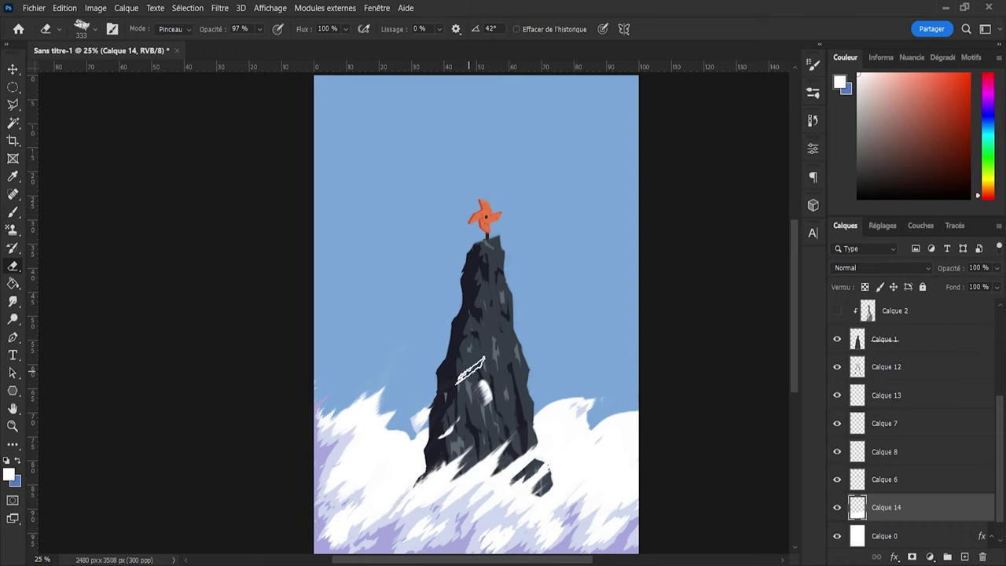
{"action": "mouse_move", "coordinate": [554, 409]}
{"action": "left_mouse_down"}
{"action": "mouse_move", "coordinate": [568, 425]}
{"action": "mouse_move", "coordinate": [668, 420]}
{"action": "left_mouse_up"}
{"action": "key", "text": "b"}
{"action": "mouse_move", "coordinate": [369, 440]}
{"action": "left_mouse_down"}
{"action": "mouse_move", "coordinate": [304, 438]}
{"action": "mouse_move", "coordinate": [338, 392]}
{"action": "mouse_move", "coordinate": [319, 421]}
{"action": "mouse_move", "coordinate": [374, 438]}
{"action": "mouse_move", "coordinate": [409, 424]}
{"action": "mouse_move", "coordinate": [405, 452]}
{"action": "mouse_move", "coordinate": [416, 433]}
{"action": "left_mouse_up"}
{"action": "key", "text": "e"}
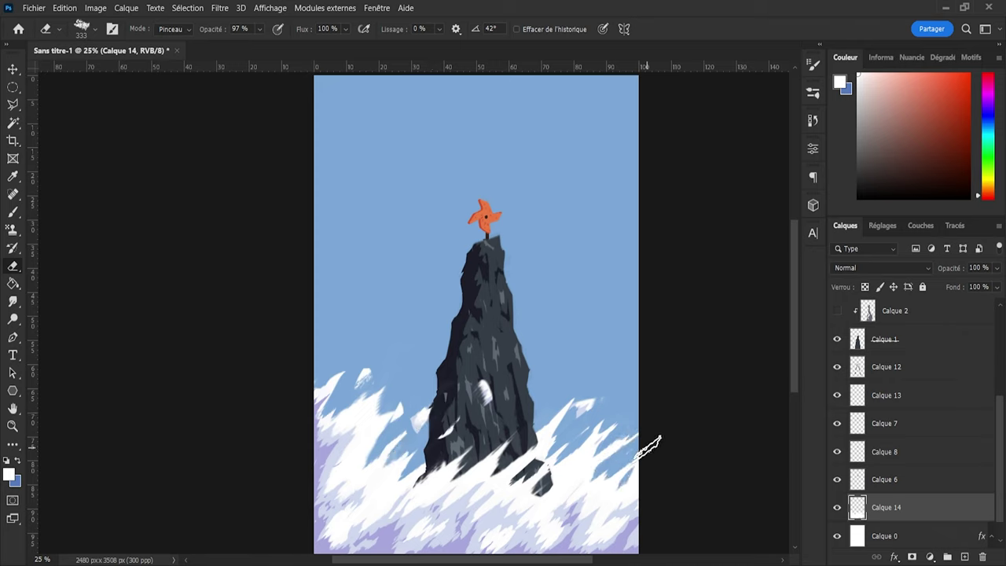
Step: Repaint white cloud along the canvas's lower-right edge and carve slanted spikes into it with the 333 px and 181 px erasers
{"action": "key", "text": "b"}
{"action": "mouse_move", "coordinate": [624, 461]}
{"action": "left_mouse_down"}
{"action": "mouse_move", "coordinate": [621, 451]}
{"action": "mouse_move", "coordinate": [637, 466]}
{"action": "left_mouse_up"}
{"action": "key", "text": "e"}
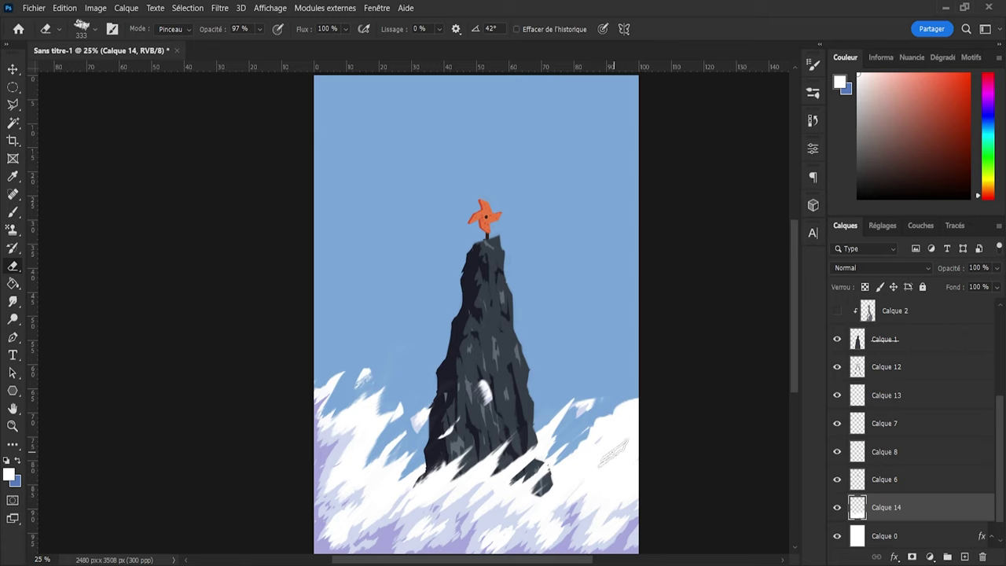
{"action": "key", "text": "b"}
{"action": "key", "text": "e"}
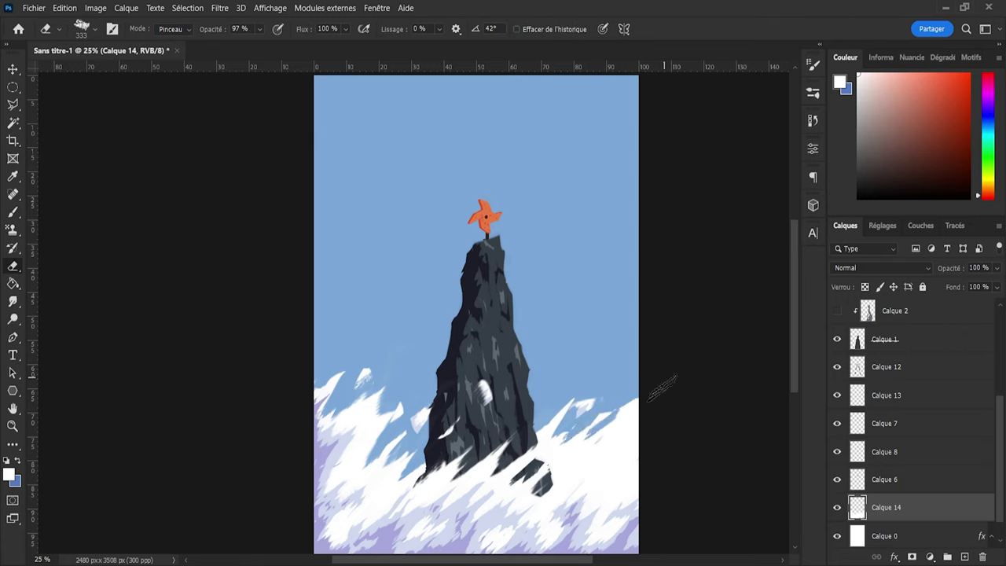
{"action": "mouse_move", "coordinate": [663, 385]}
{"action": "left_mouse_down"}
{"action": "mouse_move", "coordinate": [621, 440]}
{"action": "mouse_move", "coordinate": [640, 405]}
{"action": "mouse_move", "coordinate": [615, 424]}
{"action": "mouse_move", "coordinate": [596, 450]}
{"action": "mouse_move", "coordinate": [650, 421]}
{"action": "mouse_move", "coordinate": [605, 464]}
{"action": "left_mouse_up"}
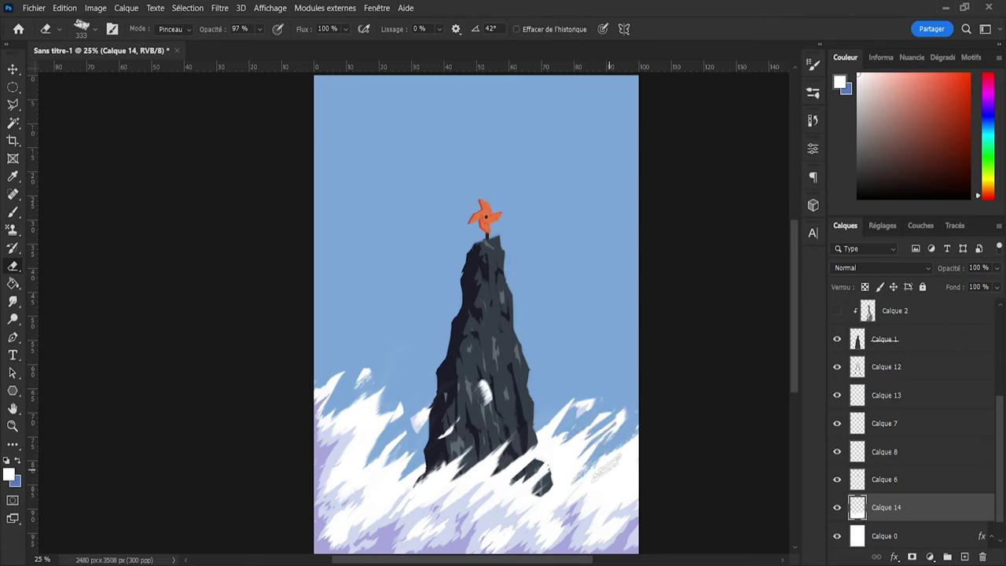
{"action": "right_click", "coordinate": [609, 436], "text": "alt"}
{"action": "mouse_move", "coordinate": [608, 440]}
{"action": "left_mouse_down"}
{"action": "mouse_move", "coordinate": [591, 463]}
{"action": "mouse_move", "coordinate": [600, 483]}
{"action": "mouse_move", "coordinate": [614, 481]}
{"action": "left_mouse_up"}
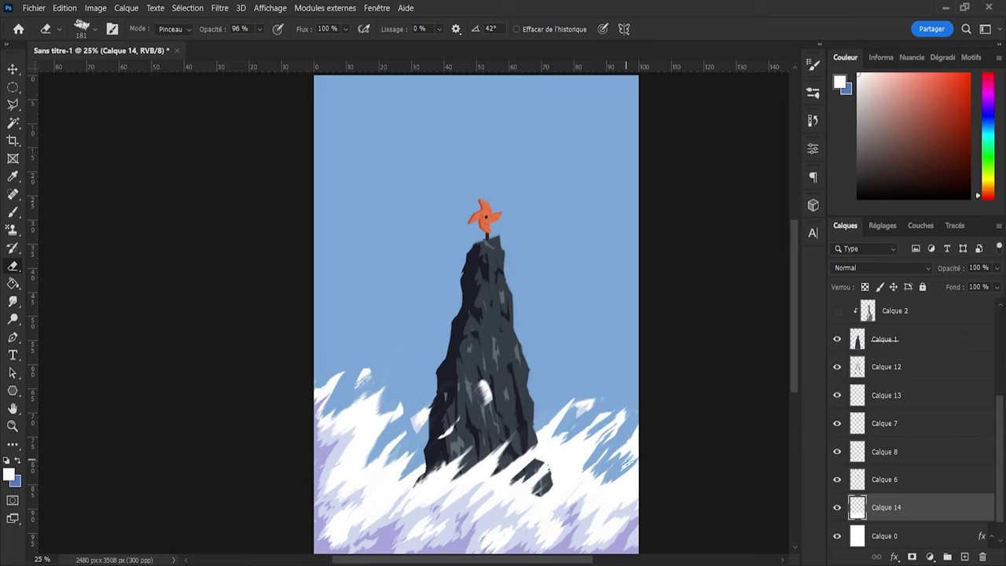
Step: Fill the lower-right cloud with white again and cut its upper edge into larger spikes with a 470 px eraser
{"action": "key", "text": "b"}
{"action": "key", "text": "e"}
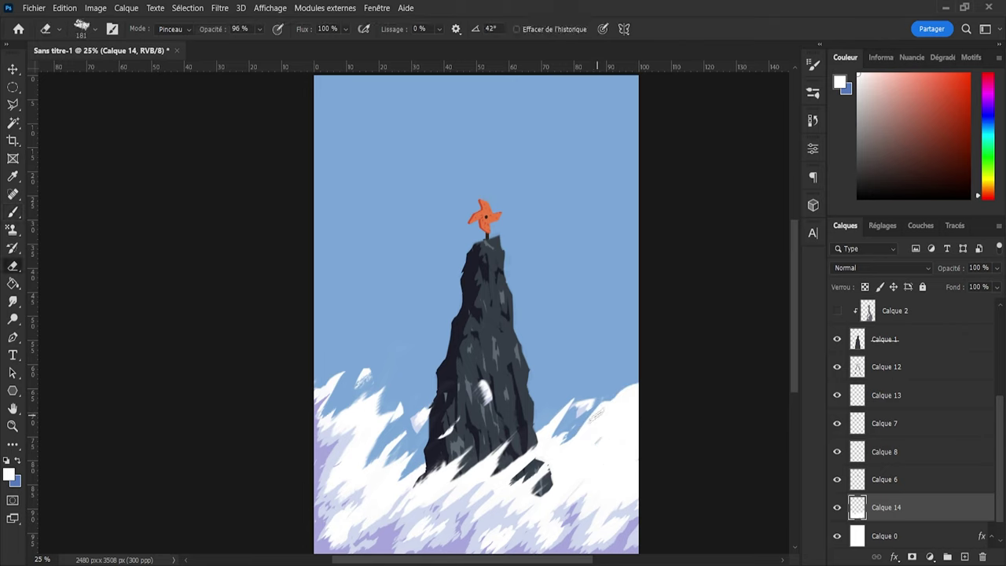
{"action": "mouse_move", "coordinate": [633, 366]}
{"action": "left_mouse_down"}
{"action": "mouse_move", "coordinate": [638, 382]}
{"action": "mouse_move", "coordinate": [614, 397]}
{"action": "mouse_move", "coordinate": [646, 421]}
{"action": "mouse_move", "coordinate": [634, 436]}
{"action": "left_mouse_up"}
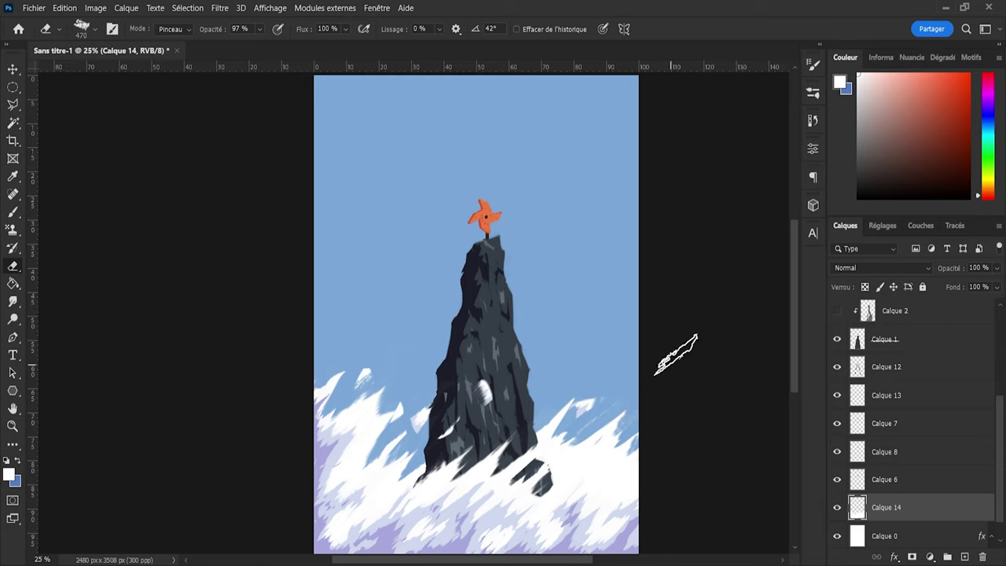
Step: Add a layer clipped to Calque 14 and sample the pale lavender from the waves
{"action": "left_click", "coordinate": [965, 558]}
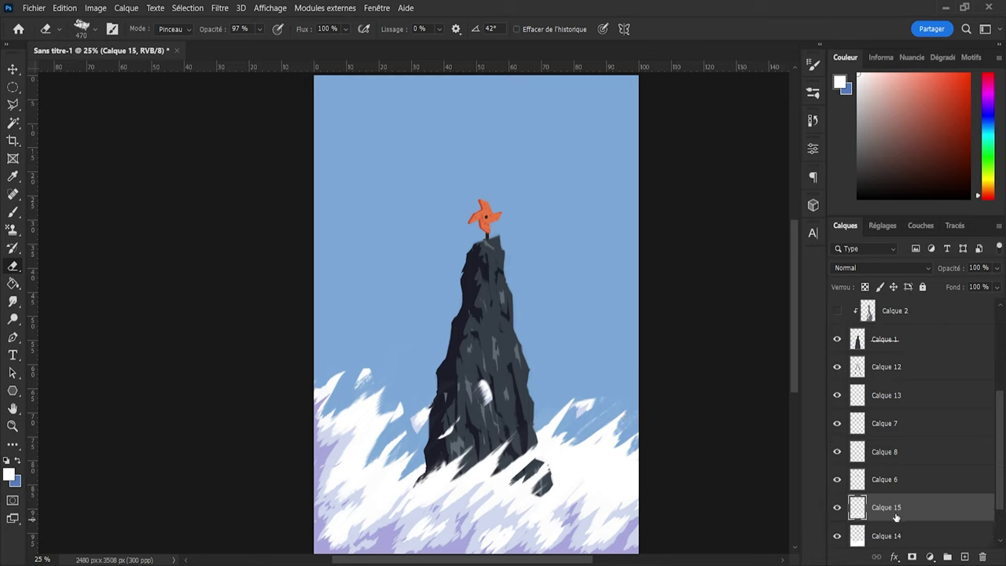
{"action": "key", "text": "ctrl+0"}
{"action": "left_click", "coordinate": [904, 519], "text": "alt"}
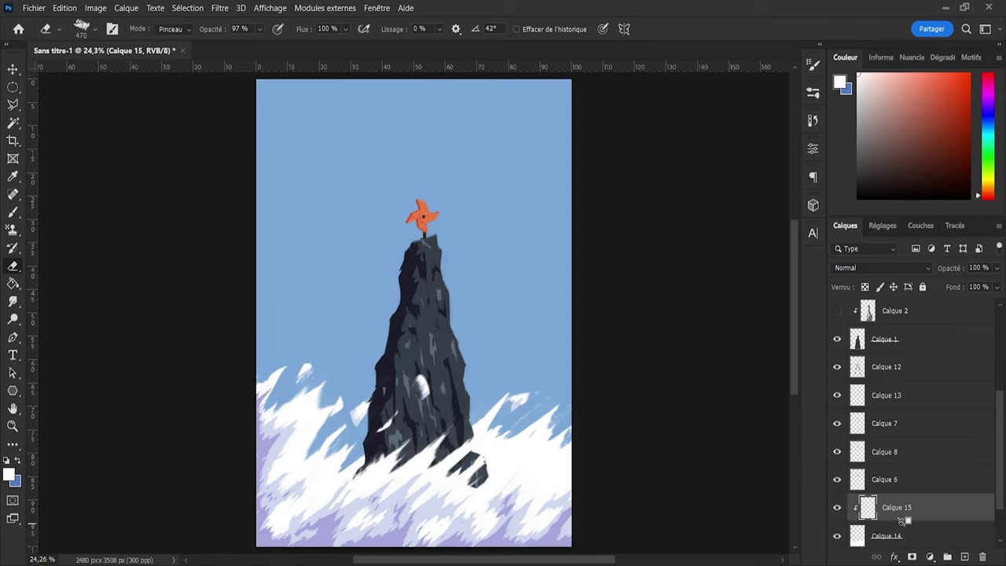
{"action": "key", "text": "i"}
{"action": "left_click", "coordinate": [355, 507]}
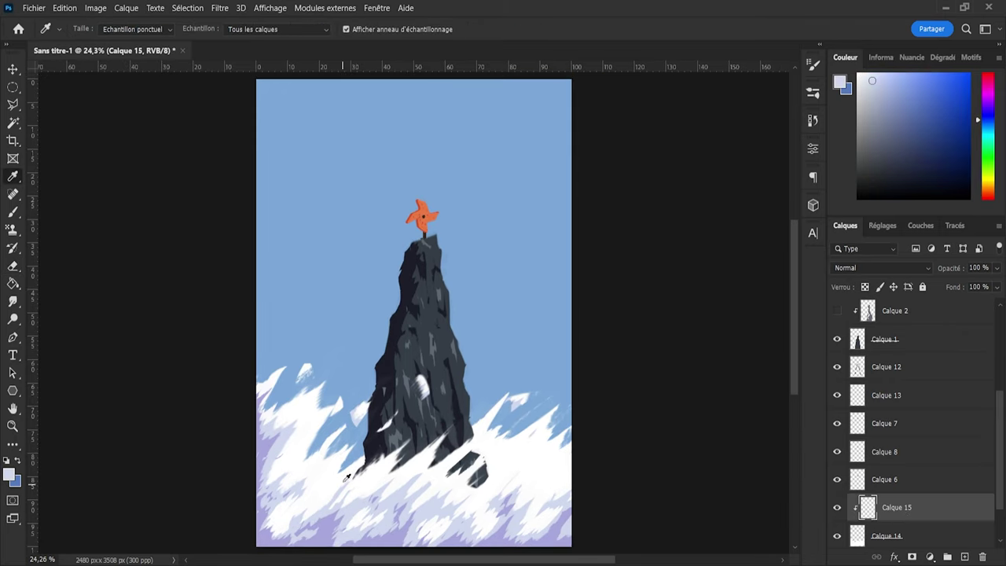
Step: Paint pale lavender shading over the white foam around the rock and erase parts of it into slanted streaks
{"action": "key", "text": "b"}
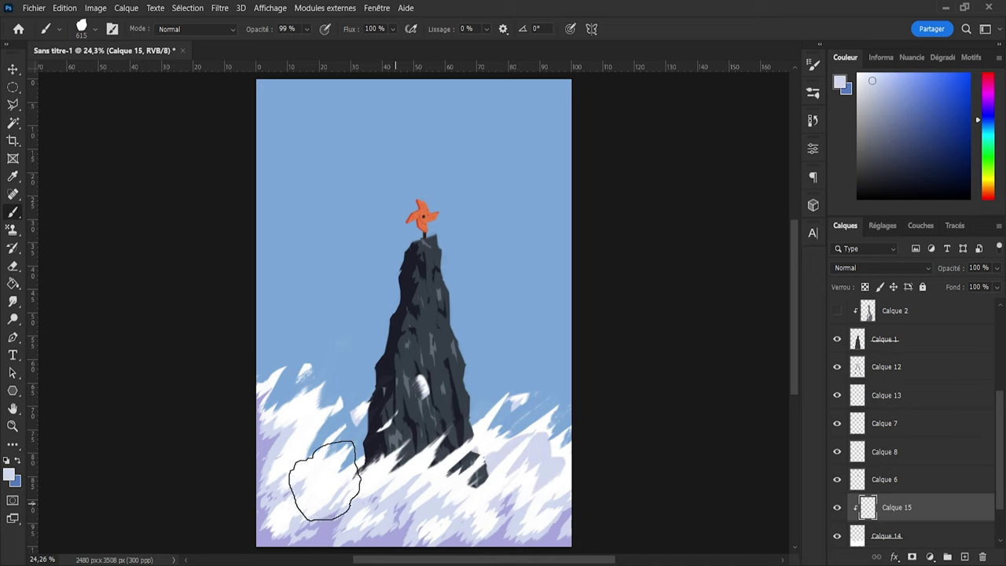
{"action": "key", "text": "e"}
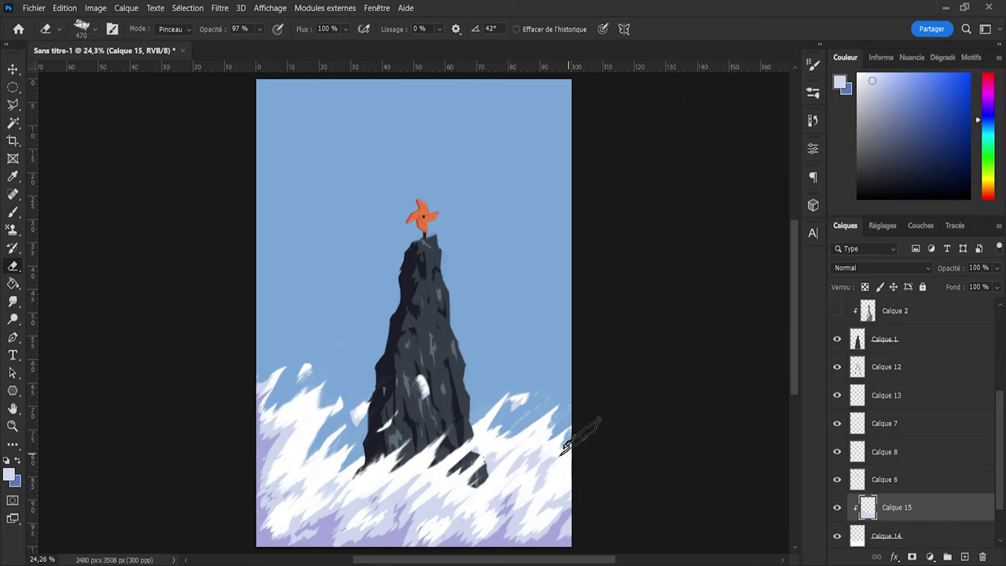
{"action": "key", "text": "b"}
{"action": "key", "text": "e"}
{"action": "left_click_drag", "start_coordinate": [459, 467], "coordinate": [472, 450]}
{"action": "key", "text": "b"}
{"action": "key", "text": "e"}
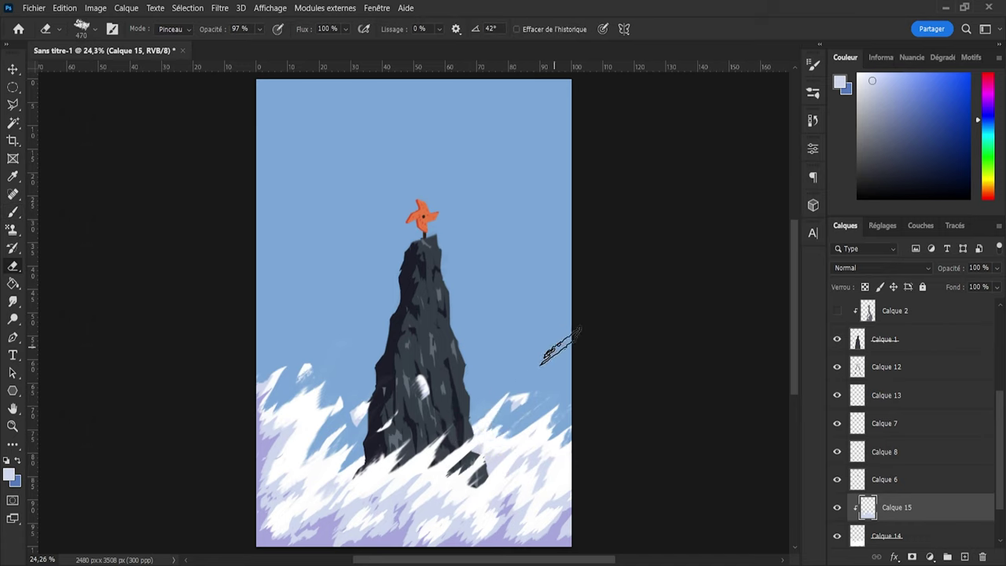
Step: Add another clipped layer above Calque 15 and sample the purple at the base of the waves
{"action": "left_click", "coordinate": [964, 556]}
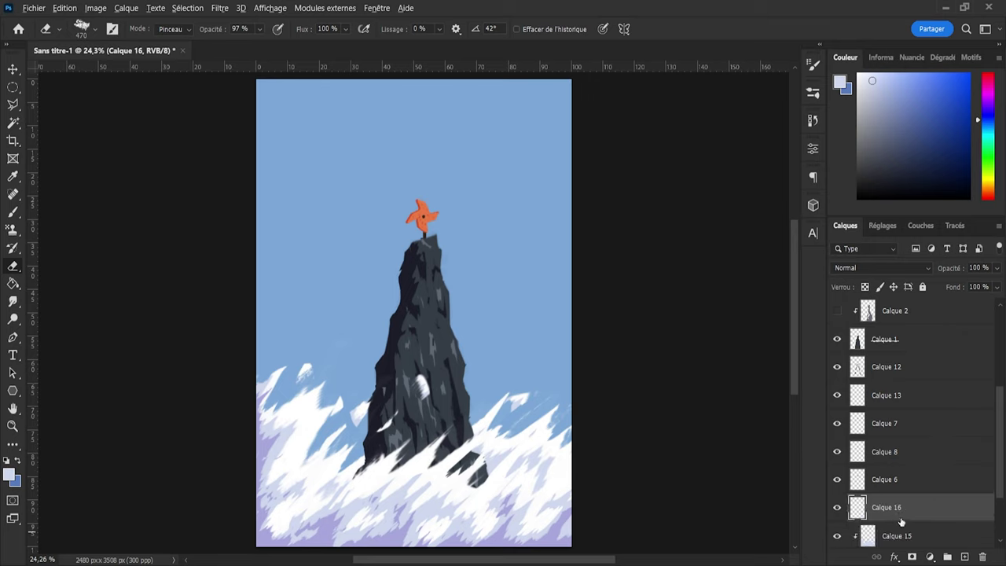
{"action": "left_click", "coordinate": [902, 519], "text": "alt"}
{"action": "key", "text": "i"}
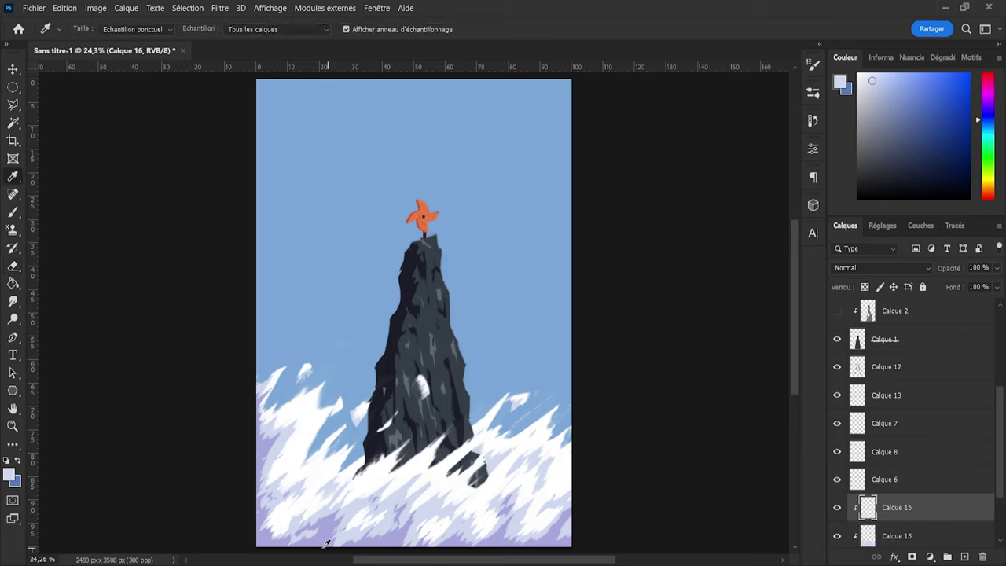
{"action": "left_click", "coordinate": [277, 546]}
Step: Brush purple shadows over the left and right parts of the waves, then erase the excess with slanted strokes
{"action": "key", "text": "b"}
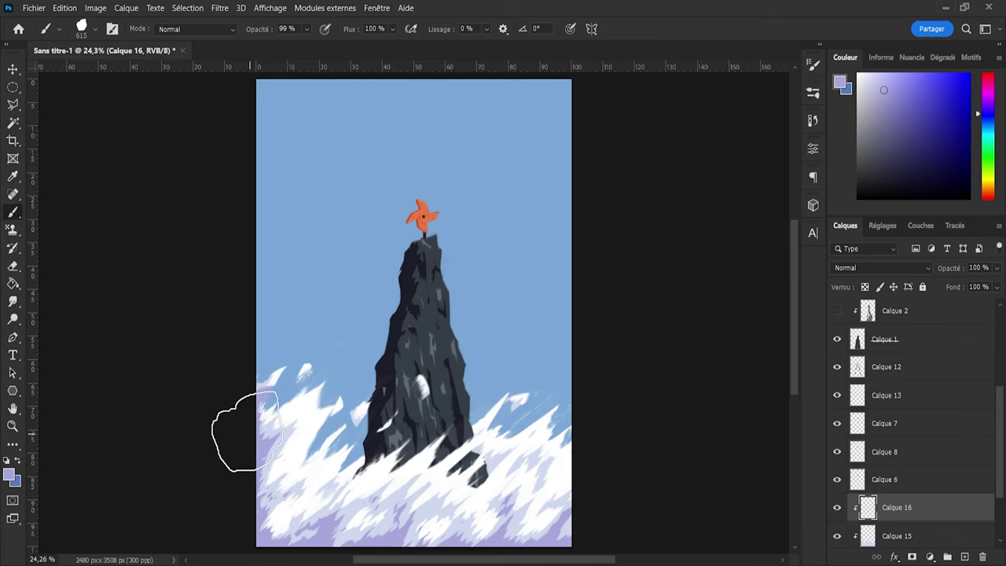
{"action": "mouse_move", "coordinate": [245, 431]}
{"action": "left_mouse_down"}
{"action": "mouse_move", "coordinate": [307, 482]}
{"action": "mouse_move", "coordinate": [346, 475]}
{"action": "left_mouse_up"}
{"action": "left_click_drag", "start_coordinate": [480, 523], "coordinate": [562, 460]}
{"action": "key", "text": "e"}
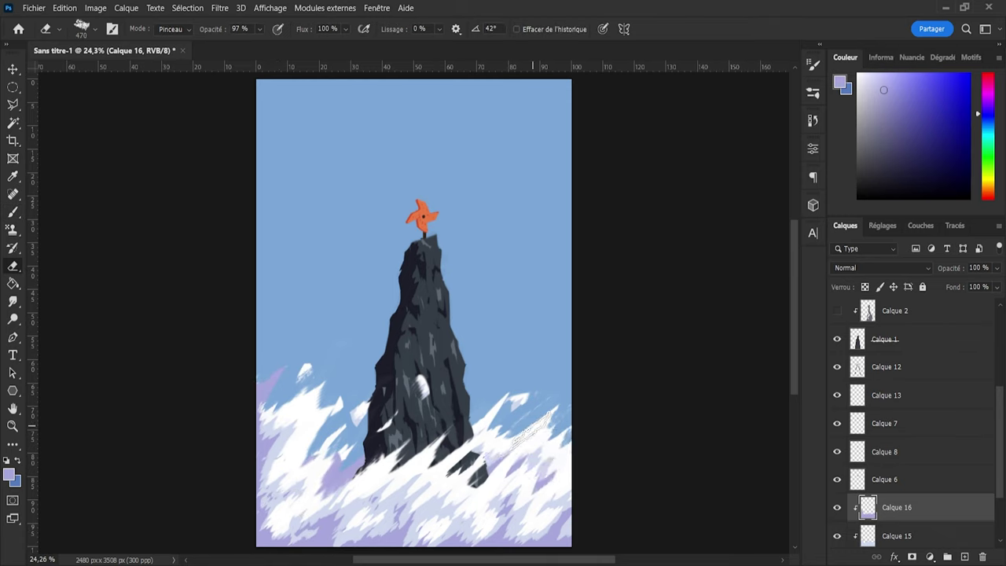
{"action": "left_click_drag", "start_coordinate": [366, 450], "coordinate": [339, 475]}
{"action": "left_click_drag", "start_coordinate": [285, 369], "coordinate": [248, 407]}
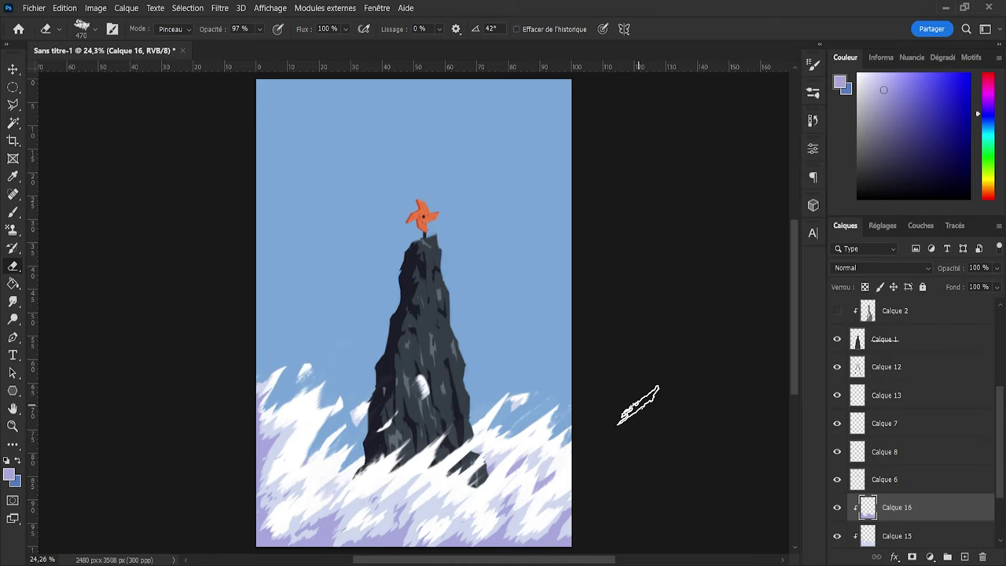
Step: Group Calque 14, Calque 15 and Calque 16, and lower the group's opacity to 90%
{"action": "scroll", "coordinate": [970, 399], "scroll_direction": "down", "scroll_amount": 3}
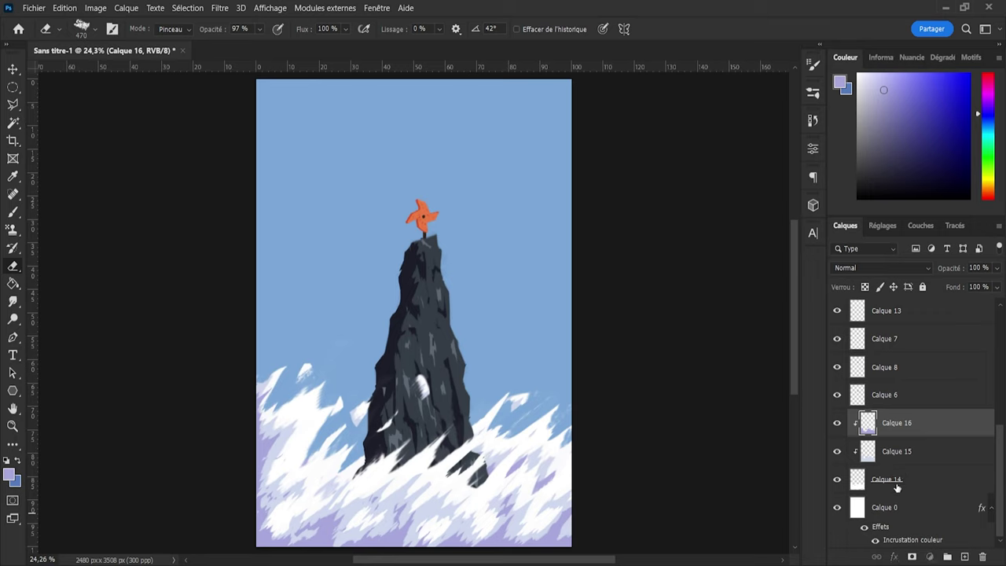
{"action": "left_click", "coordinate": [897, 488], "text": "shift"}
{"action": "left_click", "coordinate": [948, 557]}
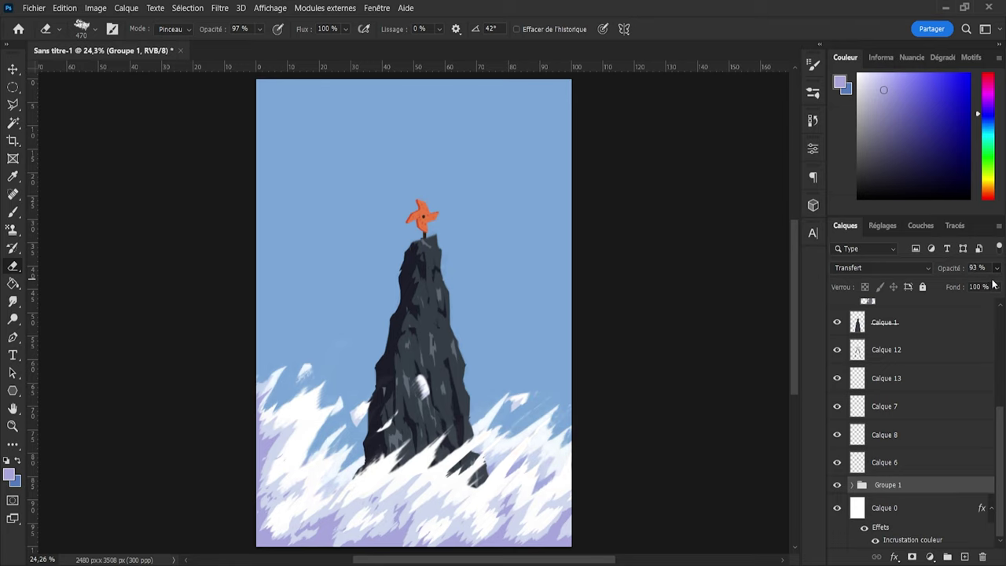
Step: Add an empty layer directly above Calque 0 and sample the dark slate colour from the rock
{"action": "left_click", "coordinate": [914, 510]}
{"action": "left_click", "coordinate": [964, 557]}
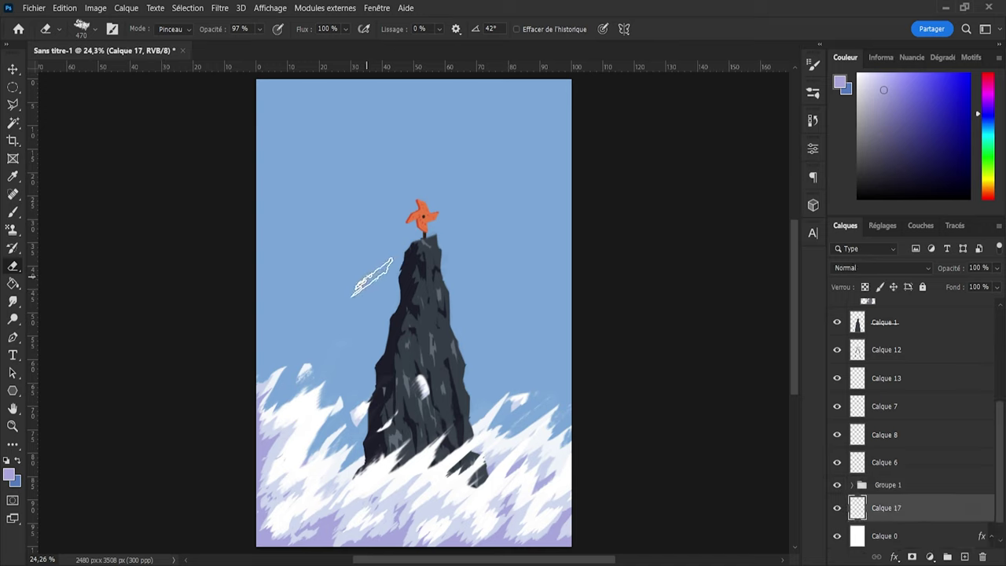
{"action": "key", "text": "i"}
{"action": "left_click", "coordinate": [430, 317]}
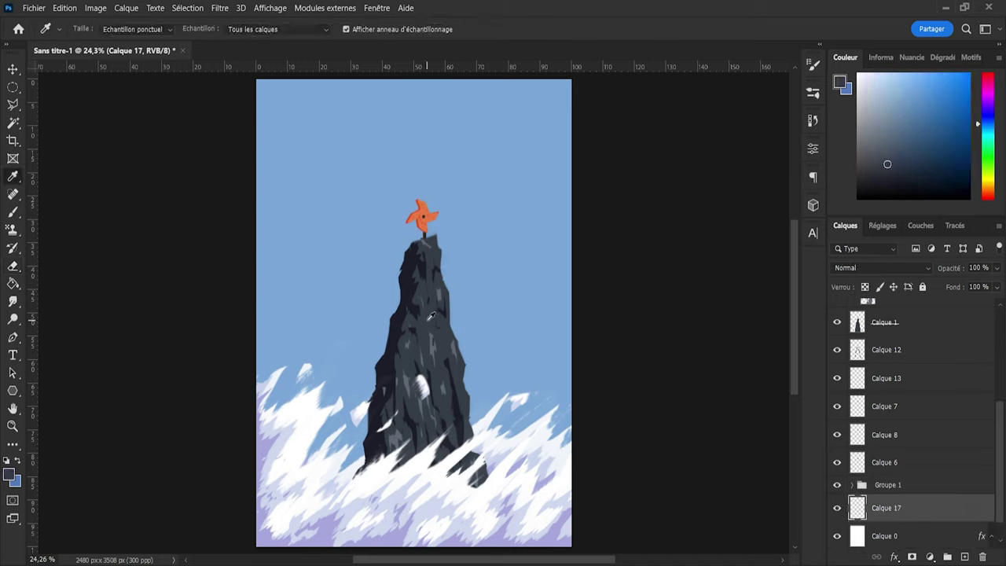
{"action": "key", "text": "b"}
{"action": "mouse_move", "coordinate": [374, 431]}
{"action": "left_mouse_down"}
{"action": "mouse_move", "coordinate": [330, 440]}
{"action": "mouse_move", "coordinate": [314, 464]}
{"action": "mouse_move", "coordinate": [354, 472]}
{"action": "mouse_move", "coordinate": [342, 483]}
{"action": "left_mouse_up"}
{"action": "key", "text": "ctrl+z"}
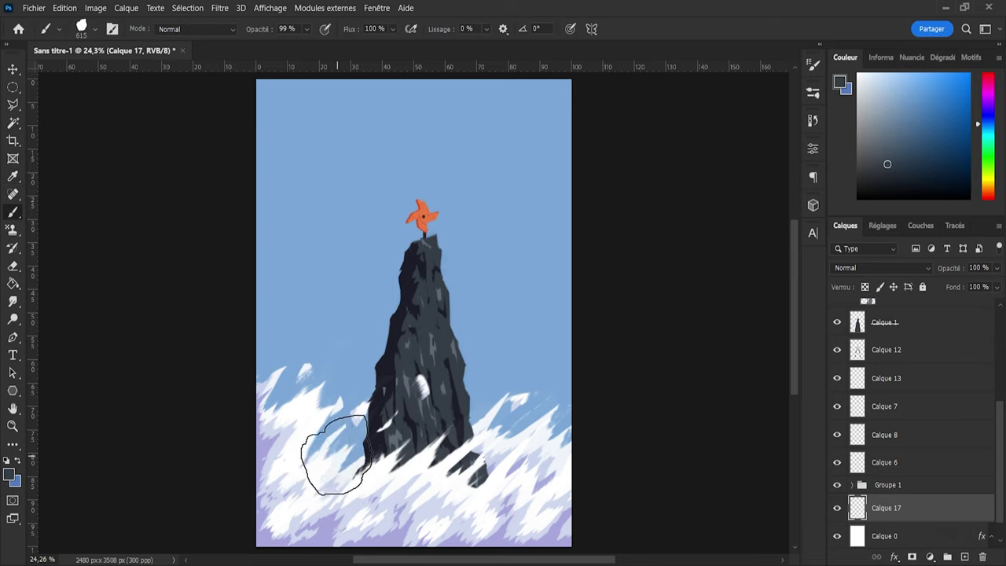
Step: Outline a small jagged rock in the sky with the Polygonal Lasso and paint it dark slate
{"action": "key", "text": "l"}
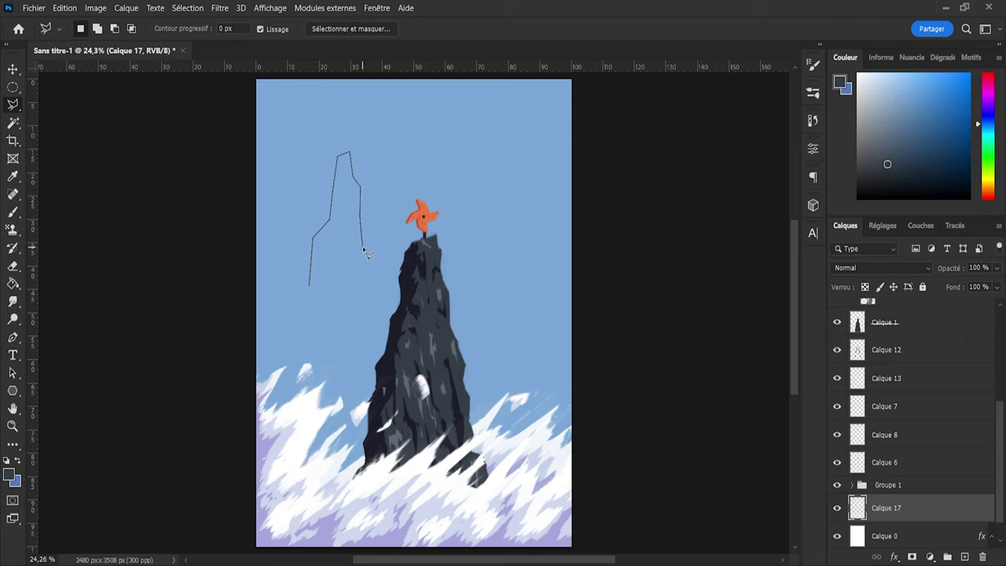
{"action": "left_click", "coordinate": [309, 289]}
{"action": "key", "text": "b"}
{"action": "left_click_drag", "start_coordinate": [334, 224], "coordinate": [353, 175]}
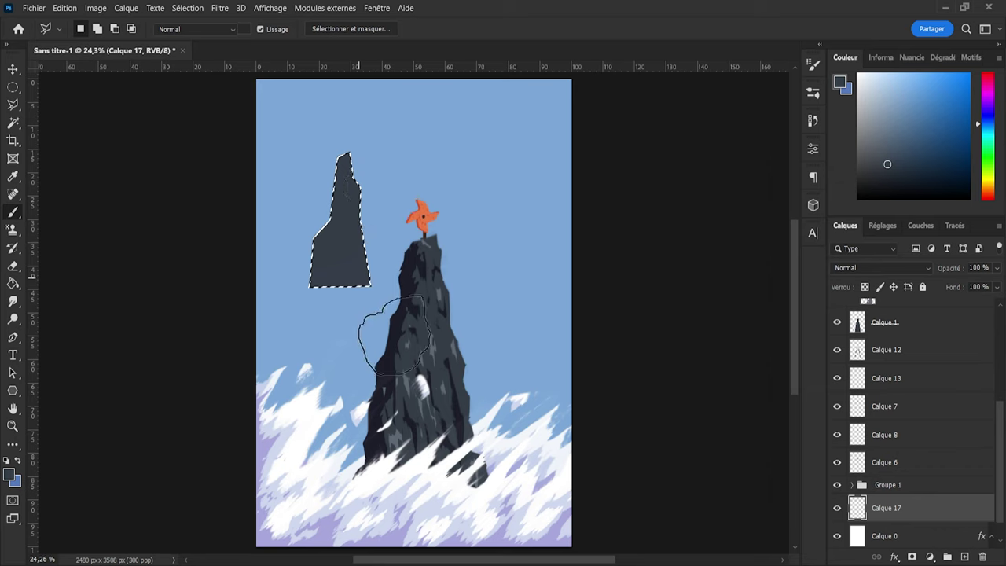
Step: Move the small rock down behind the waves, left of the central peak, and scale it to 107.66%
{"action": "key", "text": "ctrl+t"}
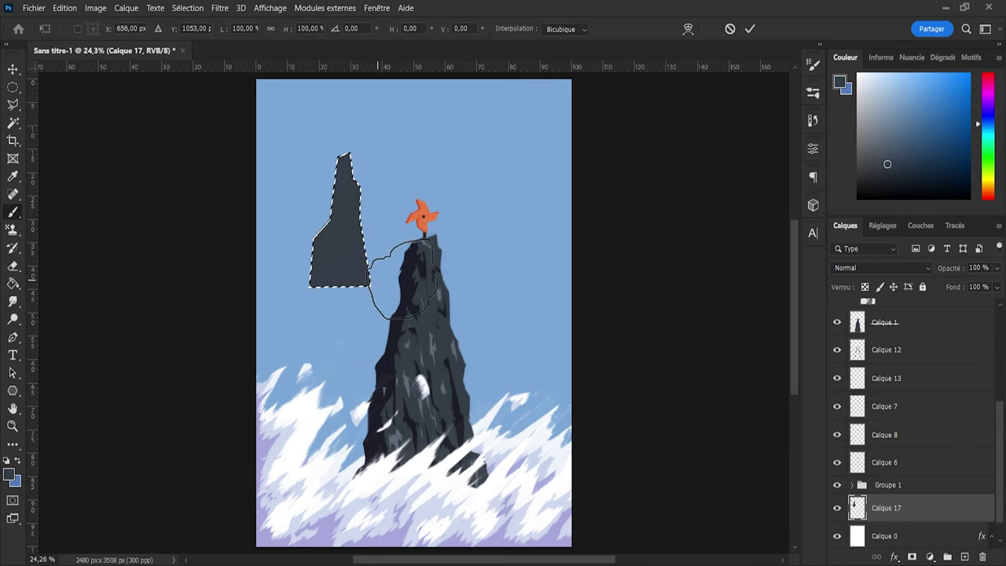
{"action": "mouse_move", "coordinate": [339, 236]}
{"action": "left_mouse_down"}
{"action": "mouse_move", "coordinate": [352, 352]}
{"action": "mouse_move", "coordinate": [332, 426]}
{"action": "mouse_move", "coordinate": [338, 419]}
{"action": "left_mouse_up"}
{"action": "left_click_drag", "start_coordinate": [340, 338], "coordinate": [341, 328]}
{"action": "left_click_drag", "start_coordinate": [347, 367], "coordinate": [349, 372]}
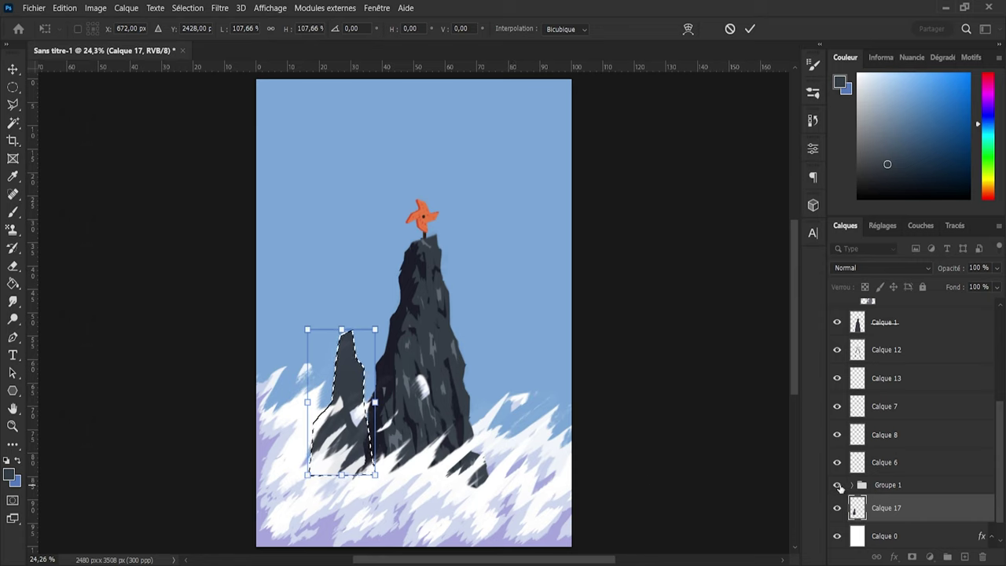
{"action": "key", "text": "Return"}
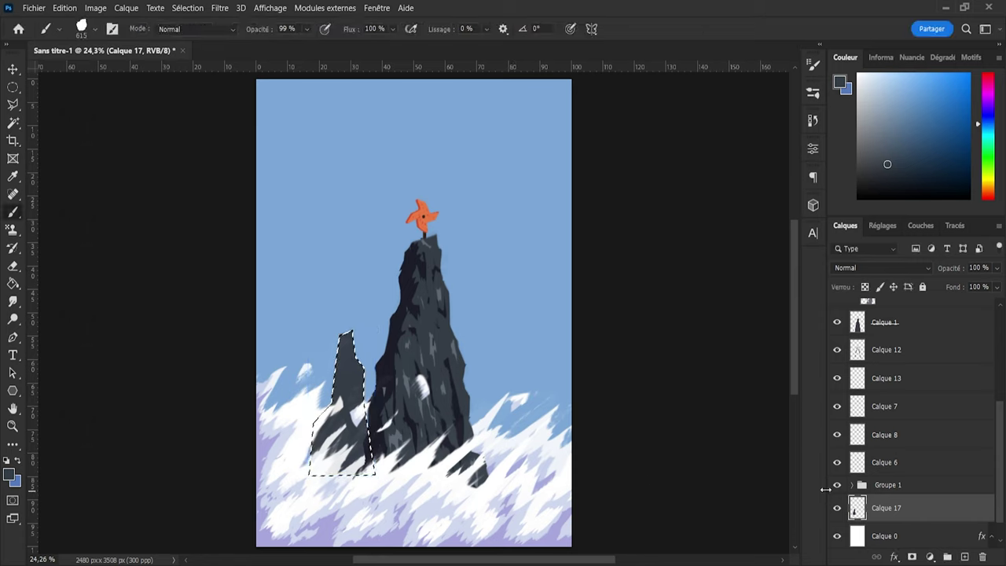
Step: Shift the wave group Groupe 1 slightly upward so it covers more of the small rock
{"action": "left_click", "coordinate": [860, 481]}
{"action": "key", "text": "ctrl+t"}
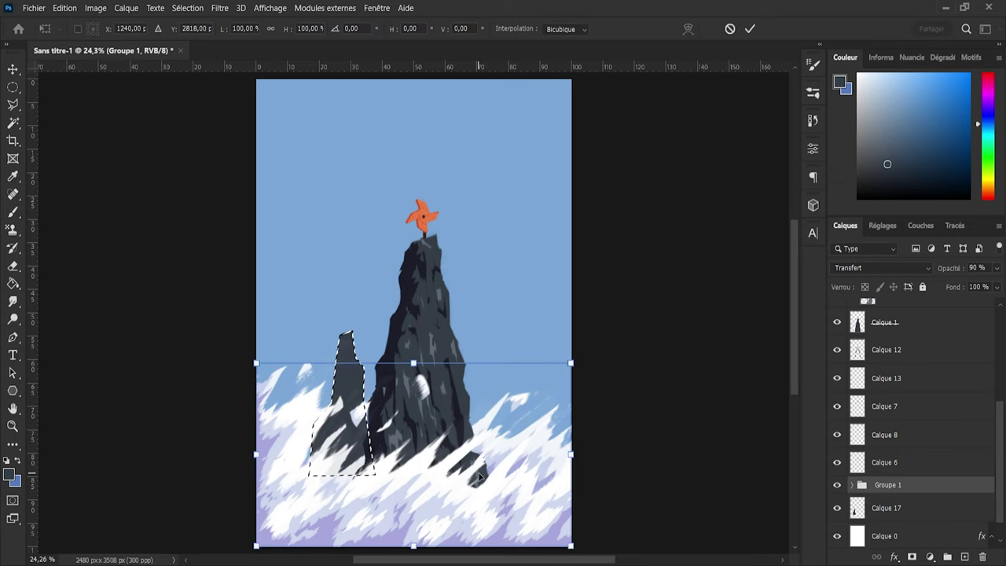
{"action": "left_click_drag", "start_coordinate": [471, 472], "coordinate": [488, 443]}
Step: Nudge the small rock on Calque 17 slightly to the right, closer to the central peak
{"action": "left_click", "coordinate": [906, 516]}
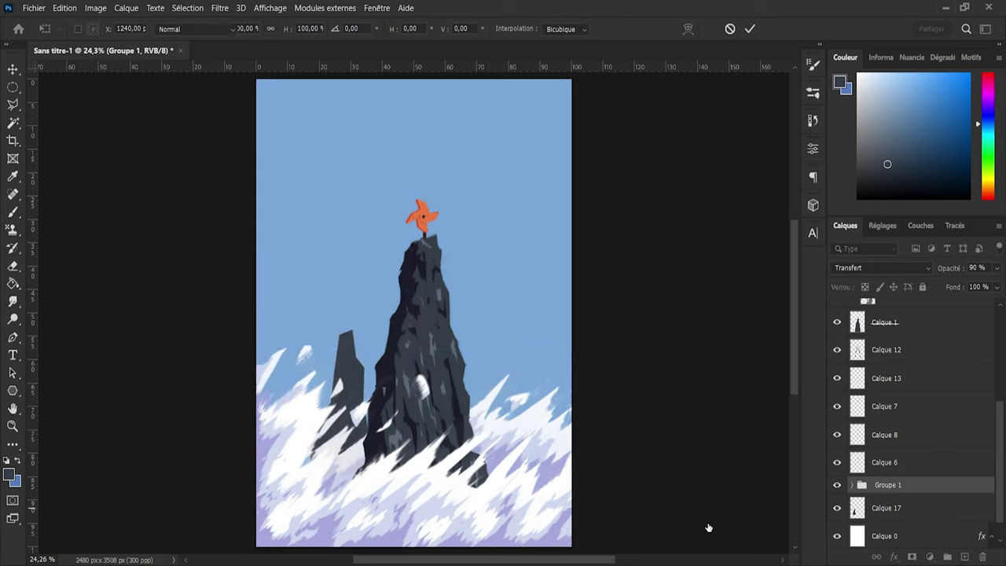
{"action": "key", "text": "ctrl+t"}
{"action": "left_click_drag", "start_coordinate": [352, 368], "coordinate": [357, 367]}
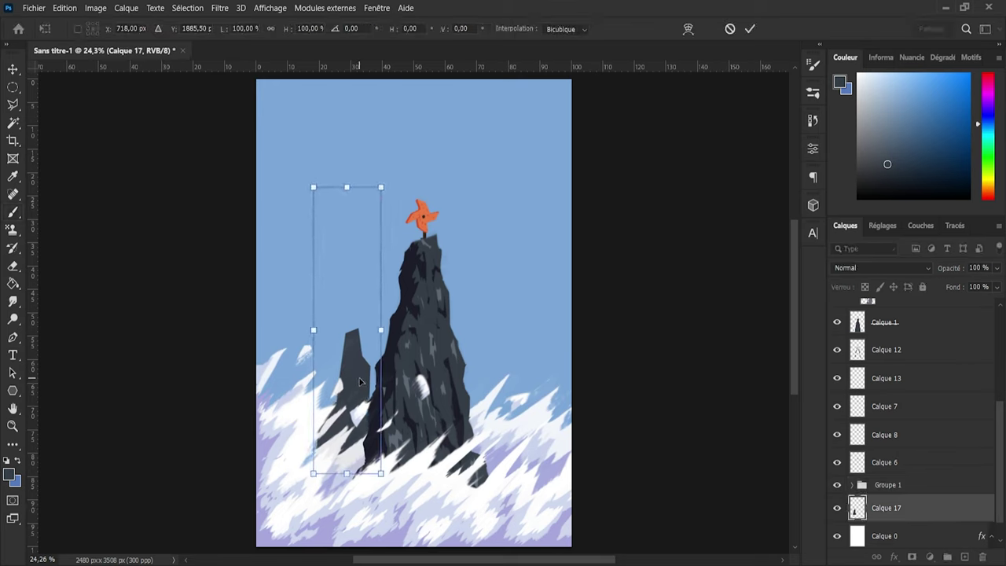
{"action": "left_click", "coordinate": [750, 29]}
Step: Duplicate the small rock, mirror it horizontally, scale it to about 72% and place it farther left behind the waves
{"action": "key", "text": "b"}
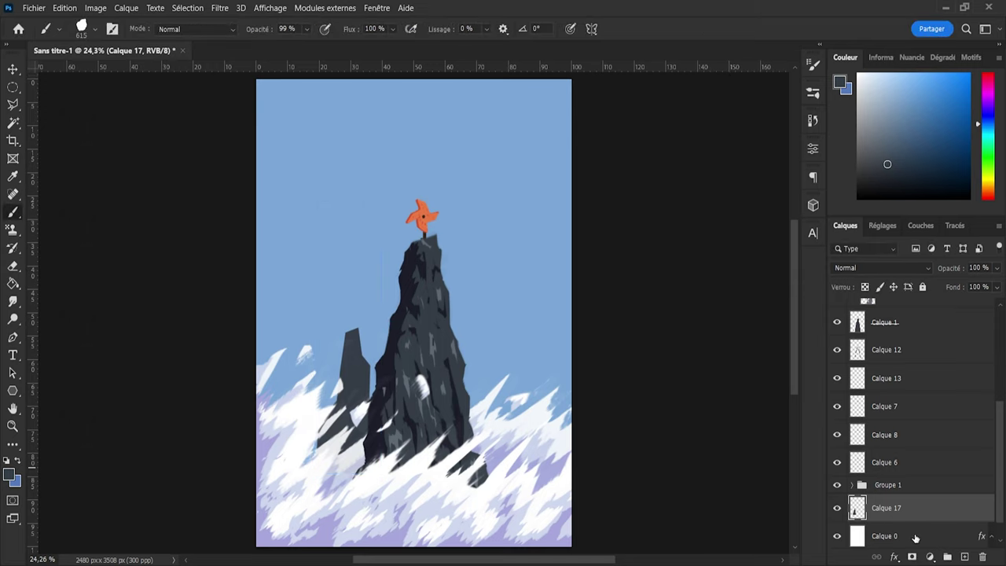
{"action": "key", "text": "ctrl+j"}
{"action": "key", "text": "ctrl+t"}
{"action": "left_click_drag", "start_coordinate": [349, 363], "coordinate": [299, 329]}
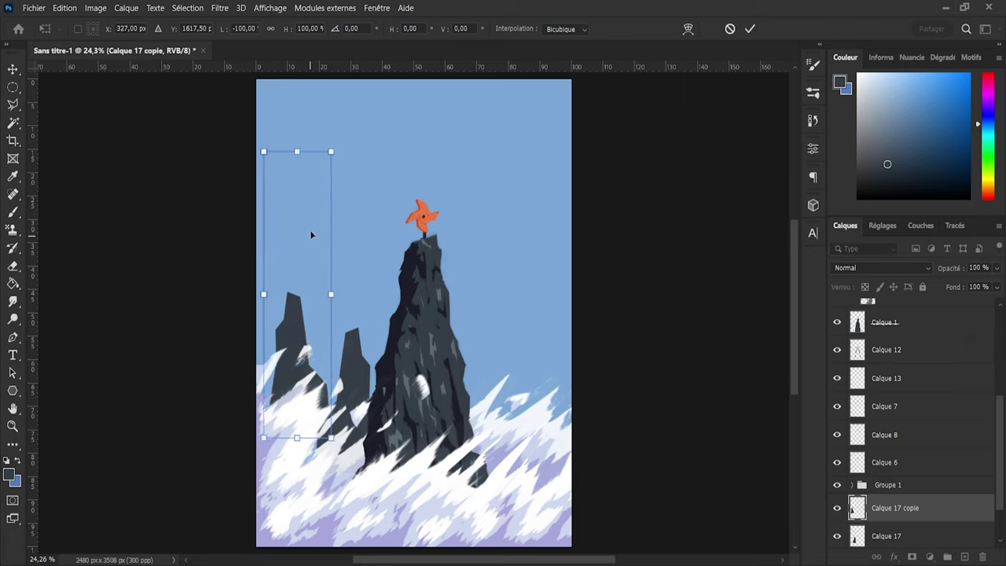
{"action": "left_click_drag", "start_coordinate": [331, 150], "coordinate": [316, 209]}
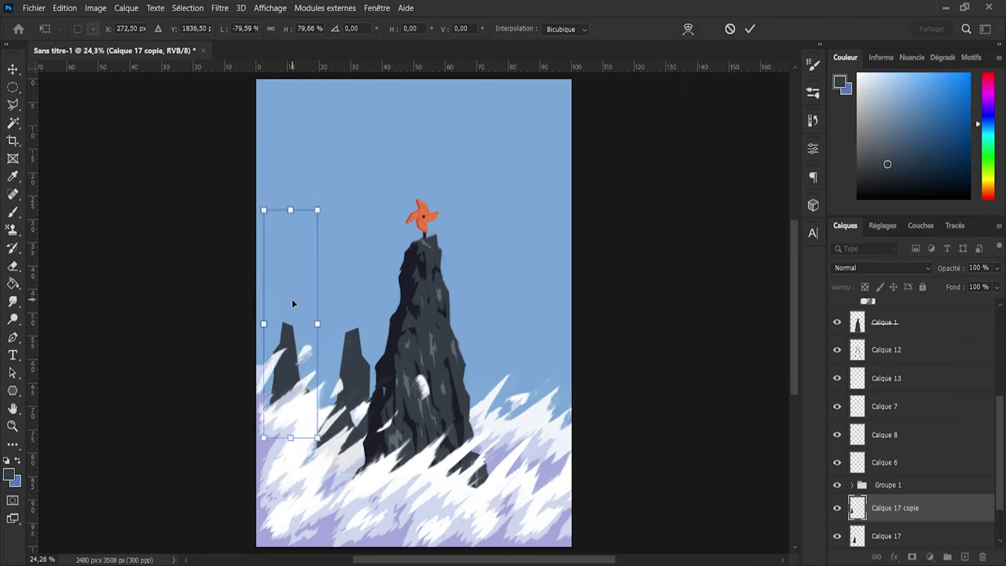
{"action": "left_click_drag", "start_coordinate": [292, 299], "coordinate": [299, 292]}
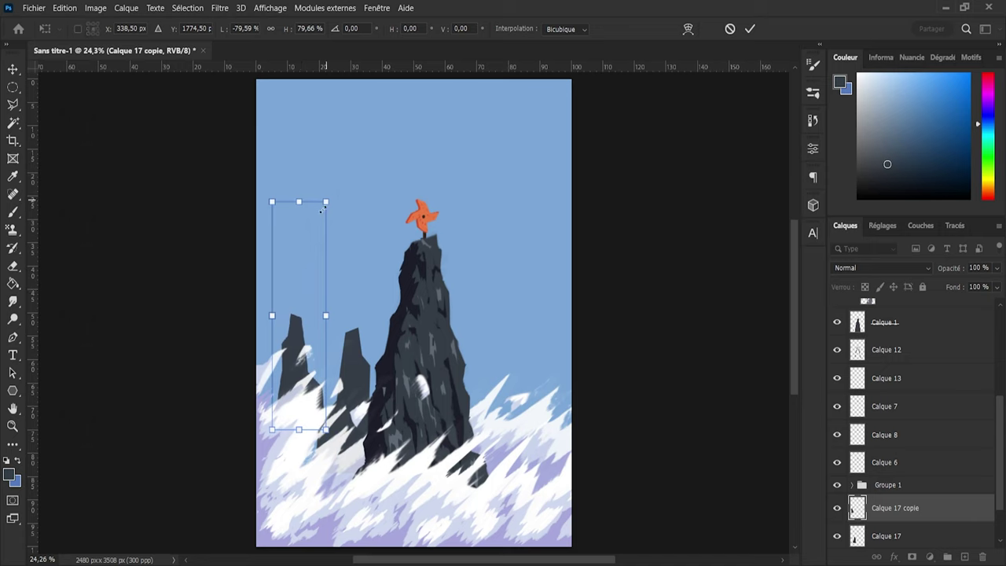
{"action": "left_click_drag", "start_coordinate": [326, 201], "coordinate": [320, 224]}
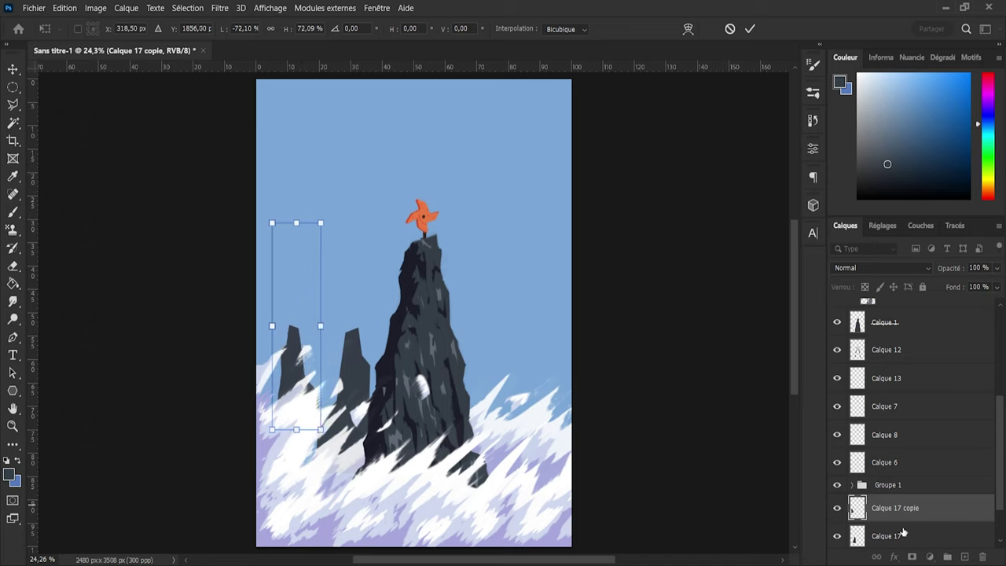
{"action": "key", "text": "Return"}
Step: Place the rock copy's layer beneath Calque 17 and shift the copy slightly to the right
{"action": "key", "text": "b"}
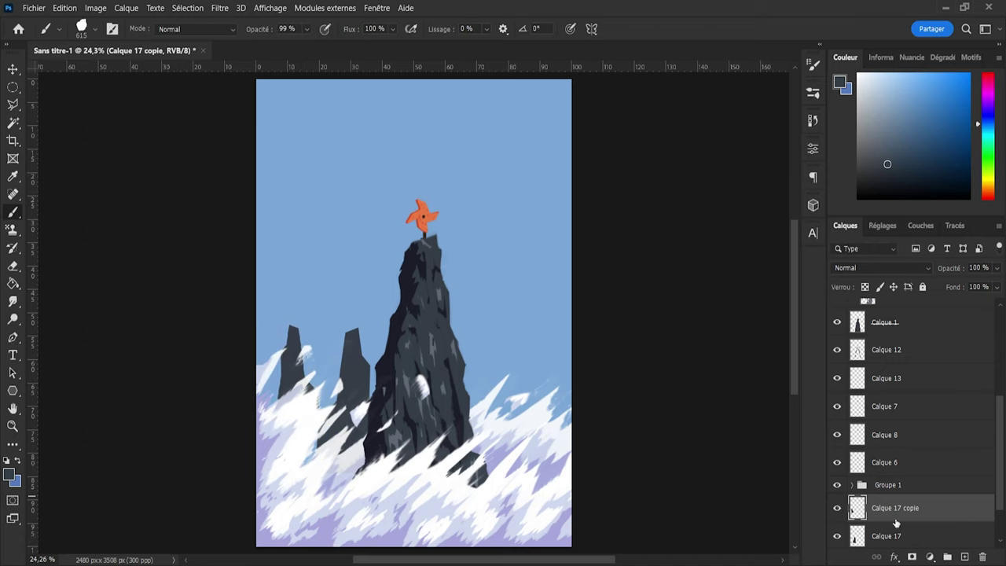
{"action": "left_click_drag", "start_coordinate": [901, 541], "coordinate": [899, 497]}
{"action": "key", "text": "ctrl+t"}
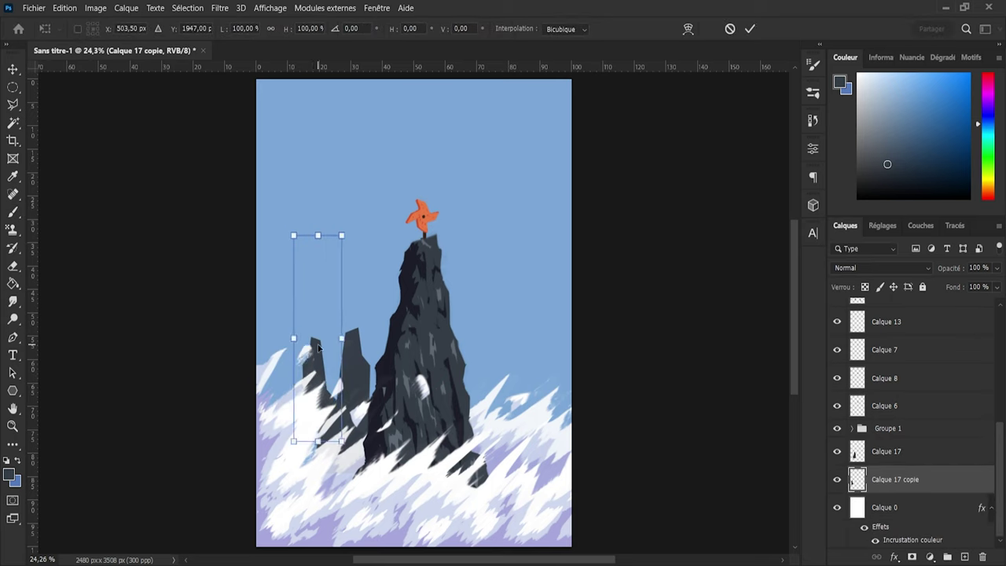
{"action": "left_click_drag", "start_coordinate": [303, 338], "coordinate": [300, 334]}
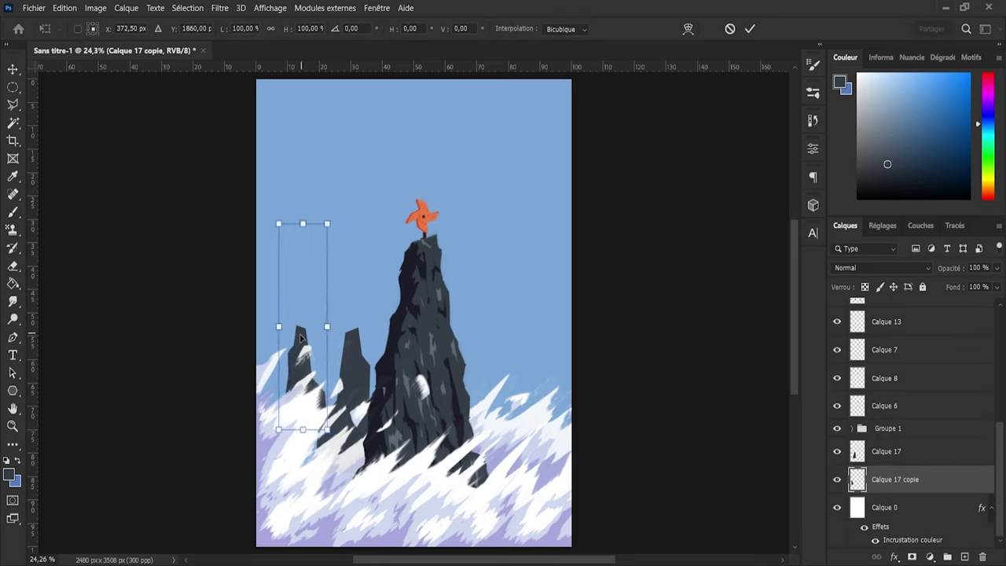
{"action": "left_click", "coordinate": [751, 30]}
Step: On a new layer above Calque 17, outline a tall tapered rock in the sky with the Polygonal Lasso and paint it dark slate
{"action": "left_click", "coordinate": [900, 451]}
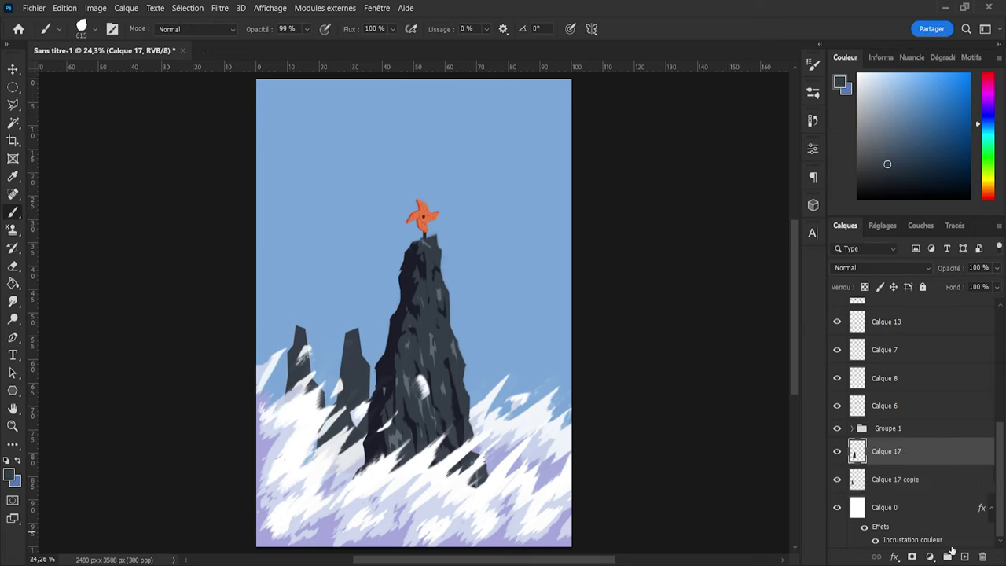
{"action": "left_click", "coordinate": [960, 555]}
{"action": "key", "text": "l"}
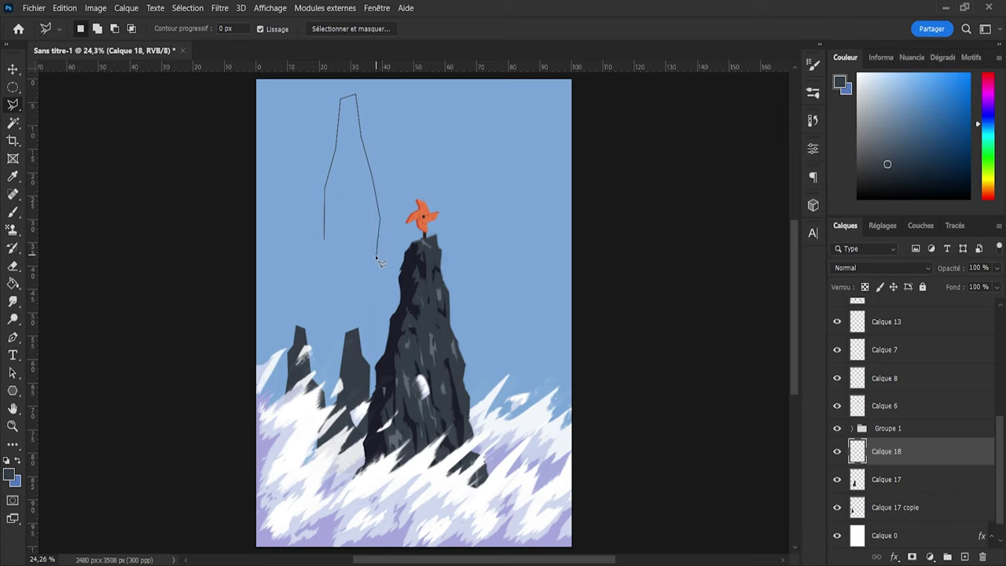
{"action": "left_click", "coordinate": [320, 252]}
{"action": "left_click", "coordinate": [325, 239]}
{"action": "key", "text": "ctrl+d"}
{"action": "key", "text": "ctrl+z"}
{"action": "key", "text": "b"}
{"action": "left_click_drag", "start_coordinate": [385, 212], "coordinate": [358, 228]}
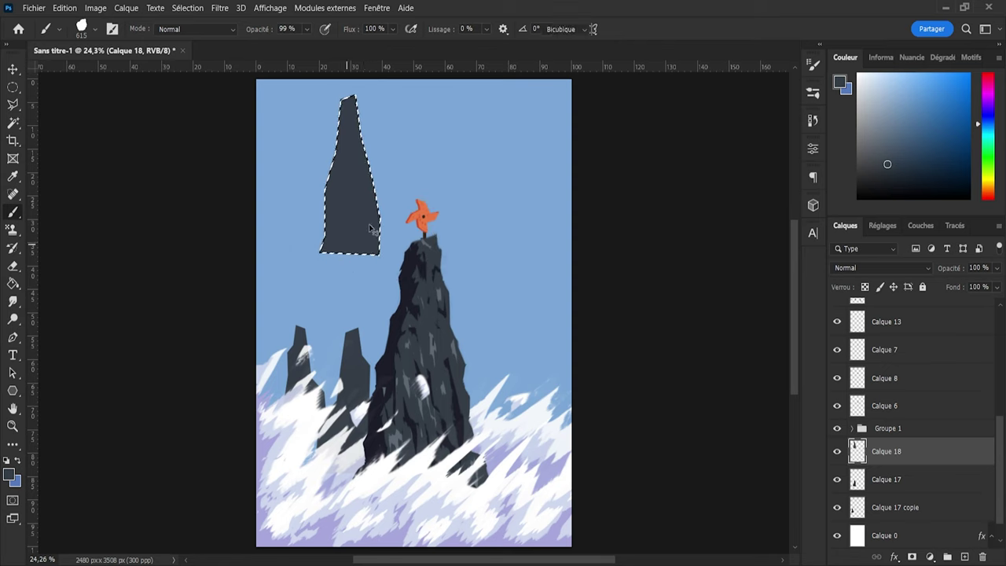
Step: Move the tall rock on Calque 18 out of the sky and stand it behind the waves just right of the central peak
{"action": "key", "text": "ctrl+t"}
{"action": "mouse_move", "coordinate": [356, 206]}
{"action": "left_mouse_down"}
{"action": "mouse_move", "coordinate": [416, 296]}
{"action": "mouse_move", "coordinate": [338, 413]}
{"action": "mouse_move", "coordinate": [504, 433]}
{"action": "mouse_move", "coordinate": [481, 435]}
{"action": "left_mouse_up"}
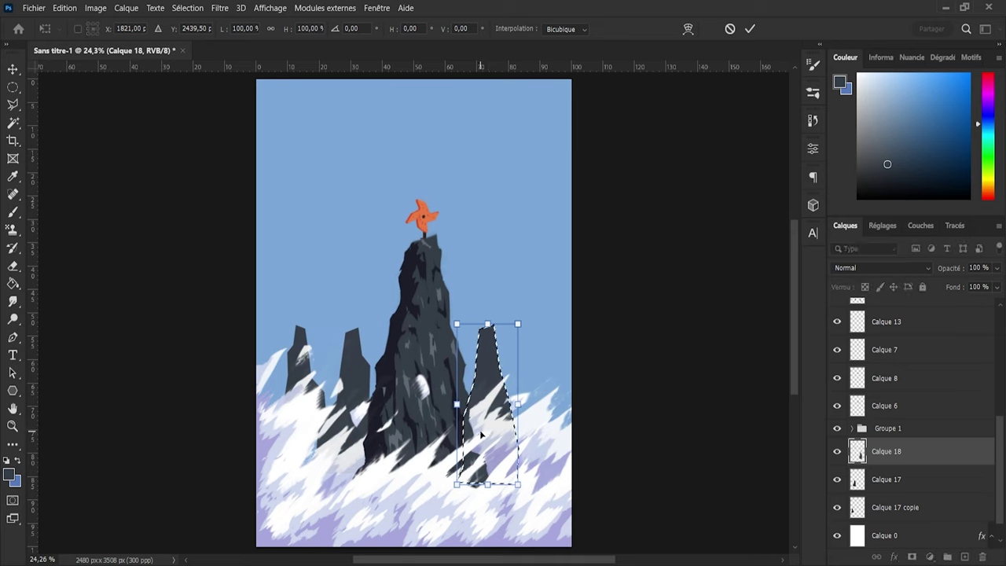
{"action": "key", "text": "Return"}
Step: Deselect the outline and move the Calque 17 copie rock from the far left to the right of the Calque 18 rock
{"action": "left_click", "coordinate": [904, 483]}
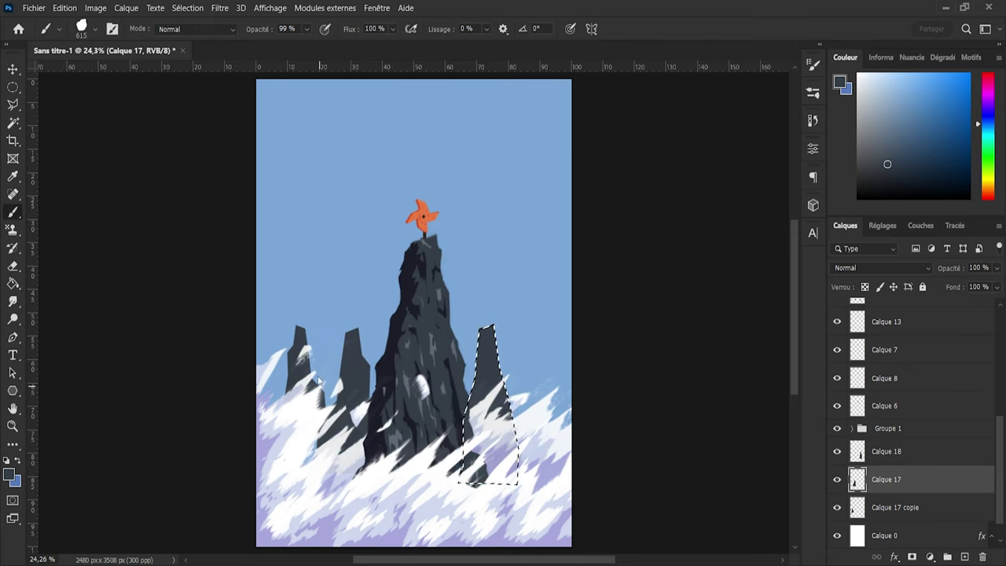
{"action": "key", "text": "l"}
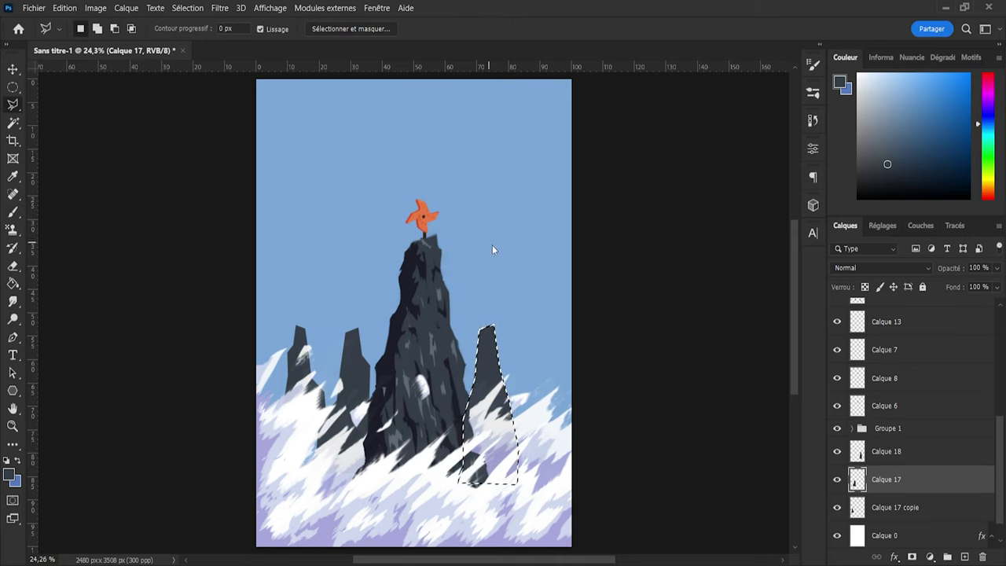
{"action": "key", "text": "ctrl+d"}
{"action": "key", "text": "ctrl+t"}
{"action": "left_click_drag", "start_coordinate": [393, 386], "coordinate": [517, 407]}
{"action": "left_click", "coordinate": [873, 509]}
{"action": "key", "text": "ctrl+t"}
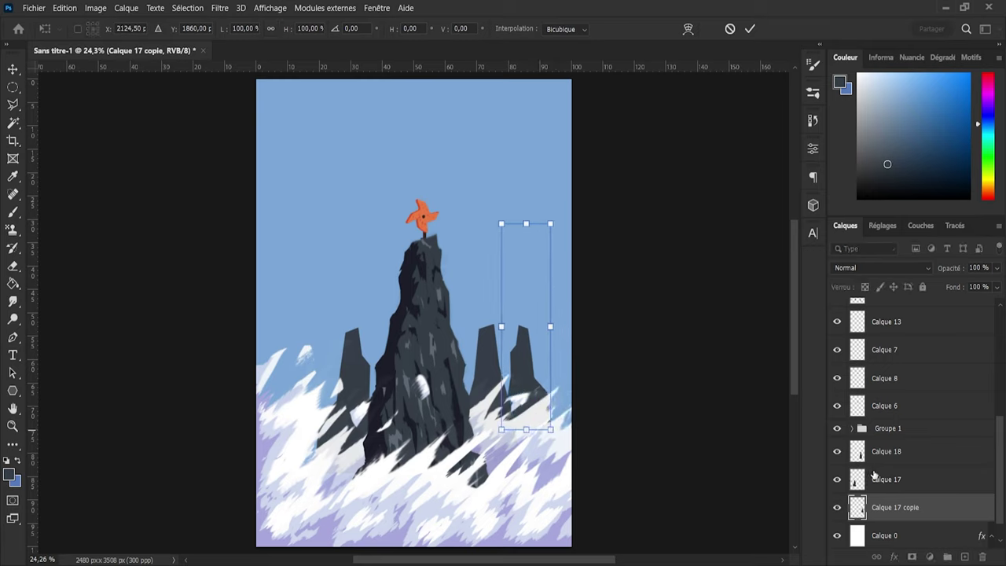
Step: Shift the Calque 18 rock slightly right, away from the central peak
{"action": "left_click", "coordinate": [879, 480]}
{"action": "left_click", "coordinate": [892, 452]}
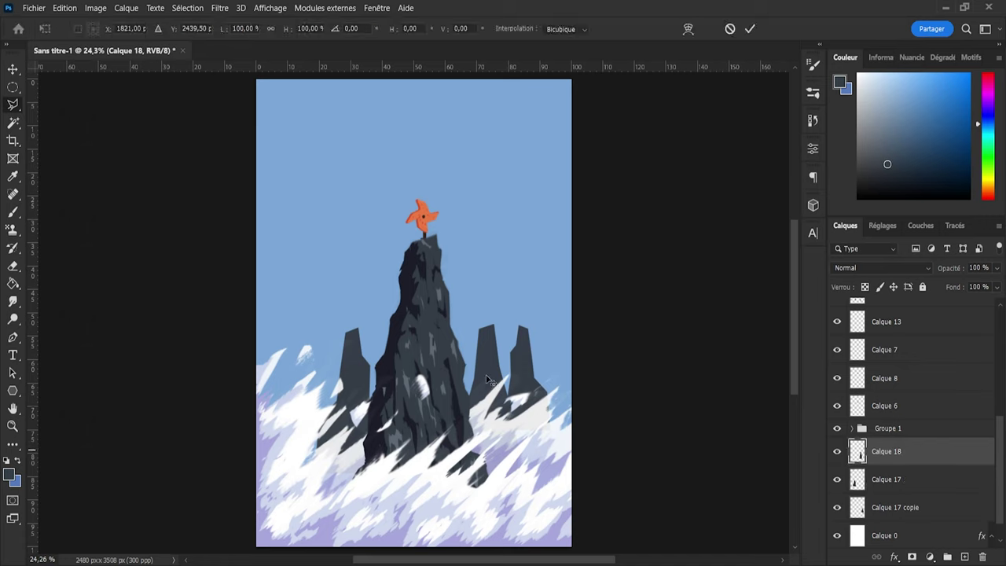
{"action": "left_click_drag", "start_coordinate": [487, 380], "coordinate": [511, 381]}
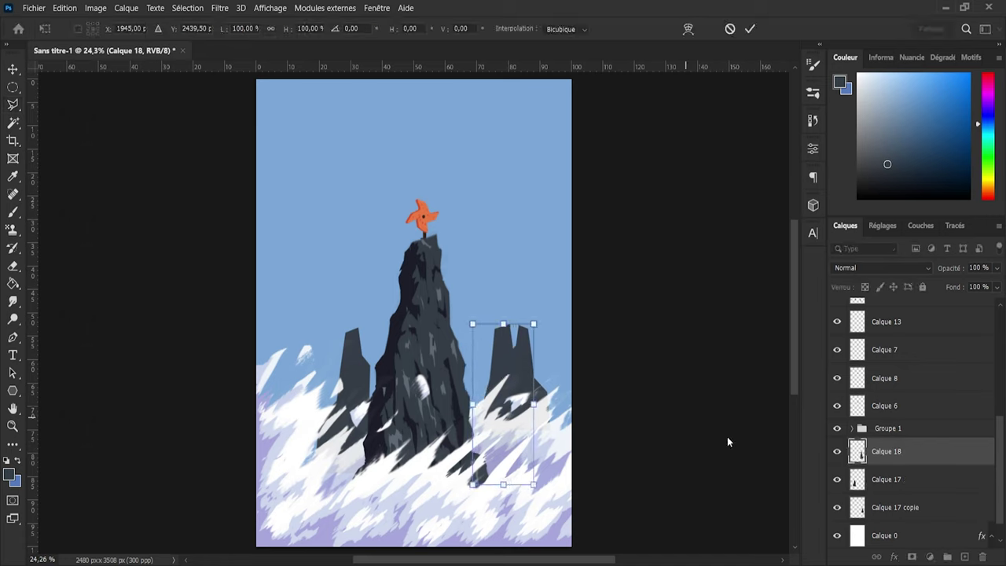
{"action": "left_click", "coordinate": [910, 481]}
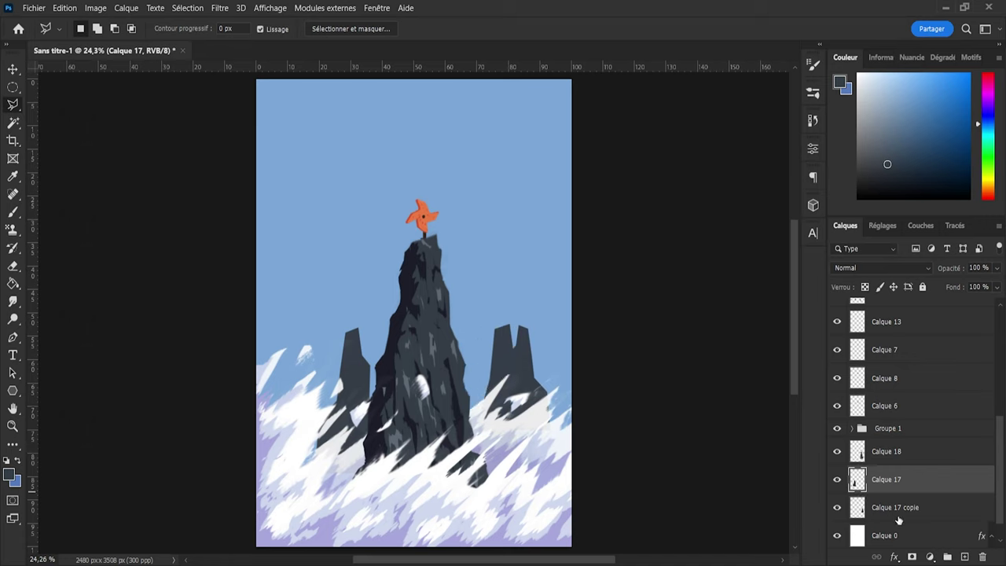
Step: Scale the Calque 17 copie rock to about 88% and place it farther right and lower, apart from the Calque 18 rock
{"action": "left_click", "coordinate": [898, 509]}
{"action": "key", "text": "ctrl+t"}
{"action": "left_click_drag", "start_coordinate": [519, 367], "coordinate": [542, 384]}
{"action": "left_click_drag", "start_coordinate": [545, 238], "coordinate": [543, 257]}
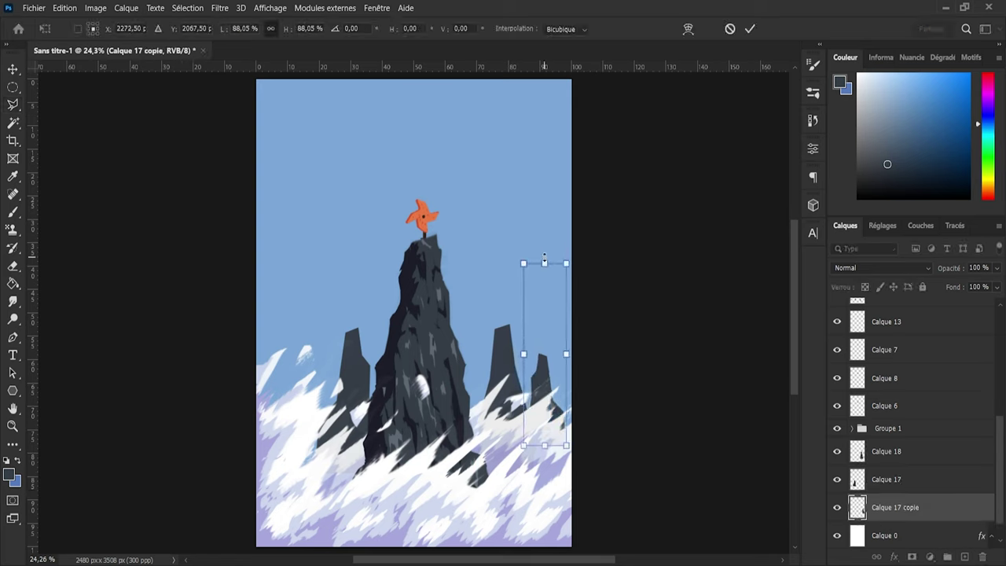
{"action": "left_click_drag", "start_coordinate": [548, 345], "coordinate": [544, 339]}
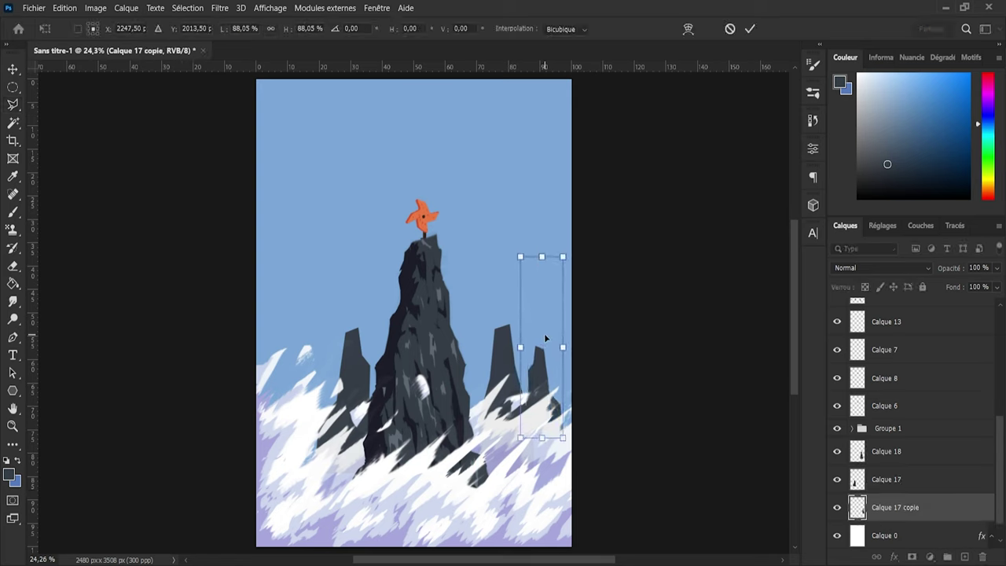
{"action": "left_click", "coordinate": [750, 29]}
Step: Duplicate the Calque 18 rock, mirror it horizontally, scale it to about 67% and place it at the far left behind the waves
{"action": "key", "text": "l"}
{"action": "left_click", "coordinate": [897, 451]}
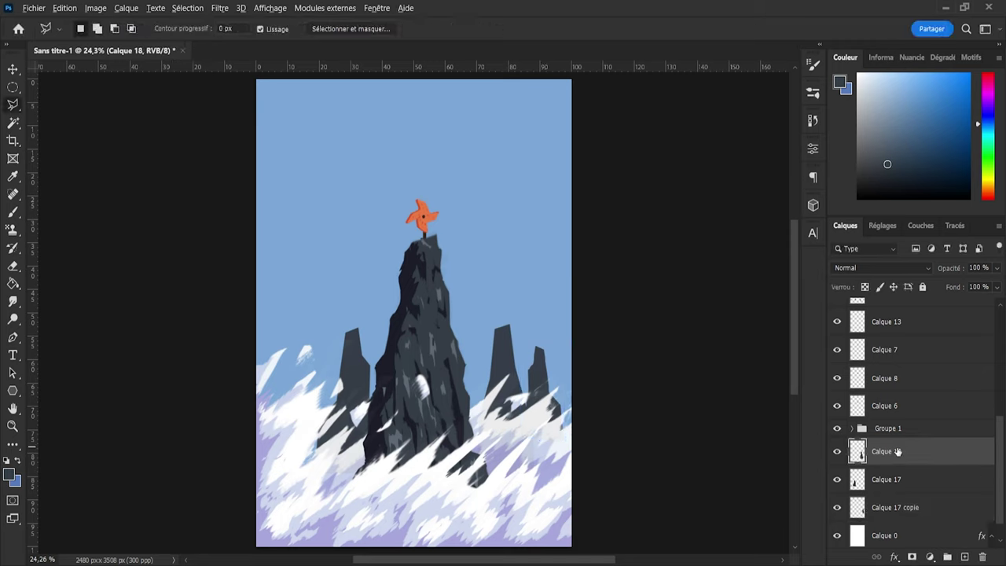
{"action": "key", "text": "ctrl+j"}
{"action": "key", "text": "ctrl+t"}
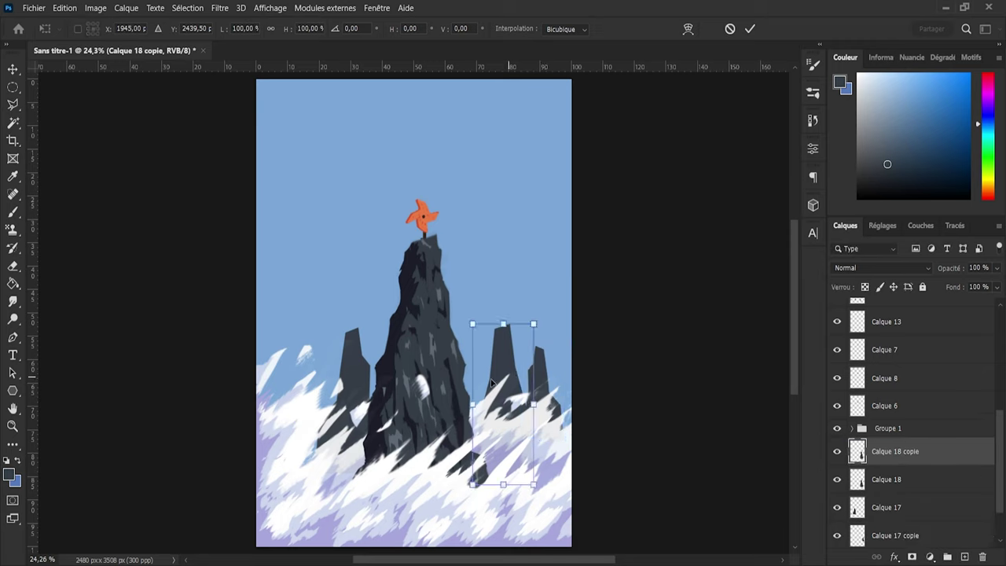
{"action": "left_click_drag", "start_coordinate": [492, 382], "coordinate": [290, 376]}
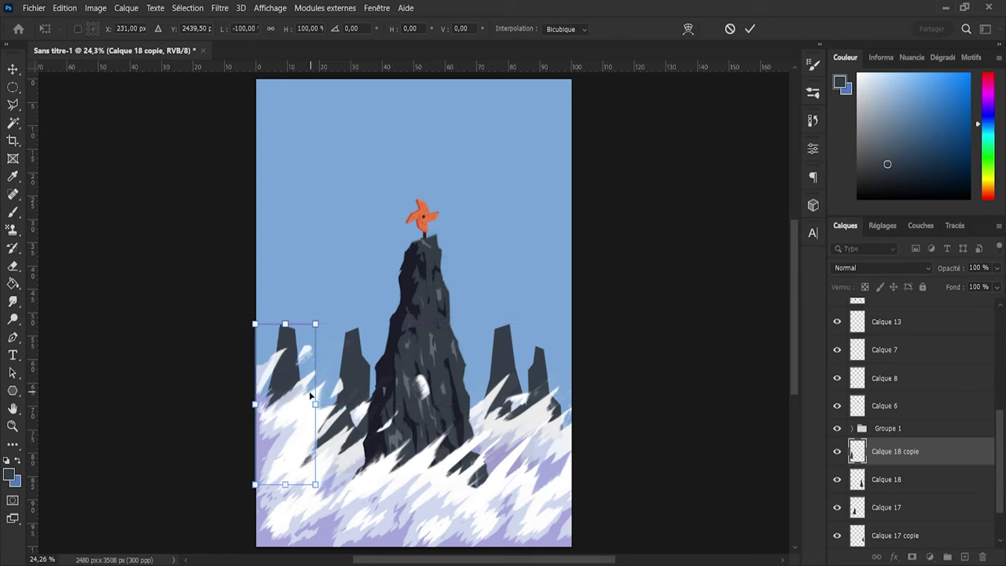
{"action": "left_click_drag", "start_coordinate": [315, 323], "coordinate": [308, 347]}
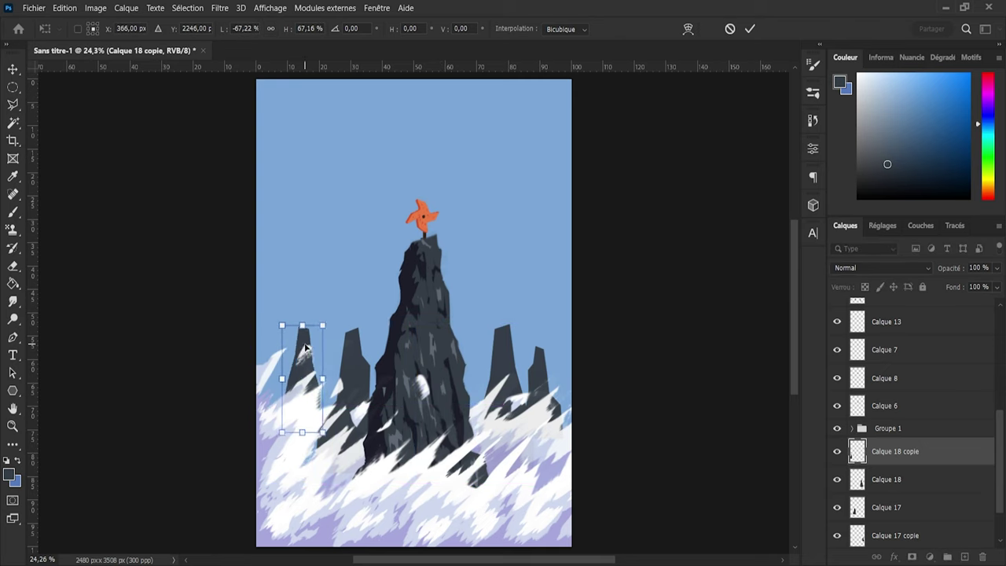
Step: Enlarge the Calque 17 rock to about 110% and shift it slightly left and higher
{"action": "left_click", "coordinate": [893, 486]}
{"action": "key", "text": "ctrl+t"}
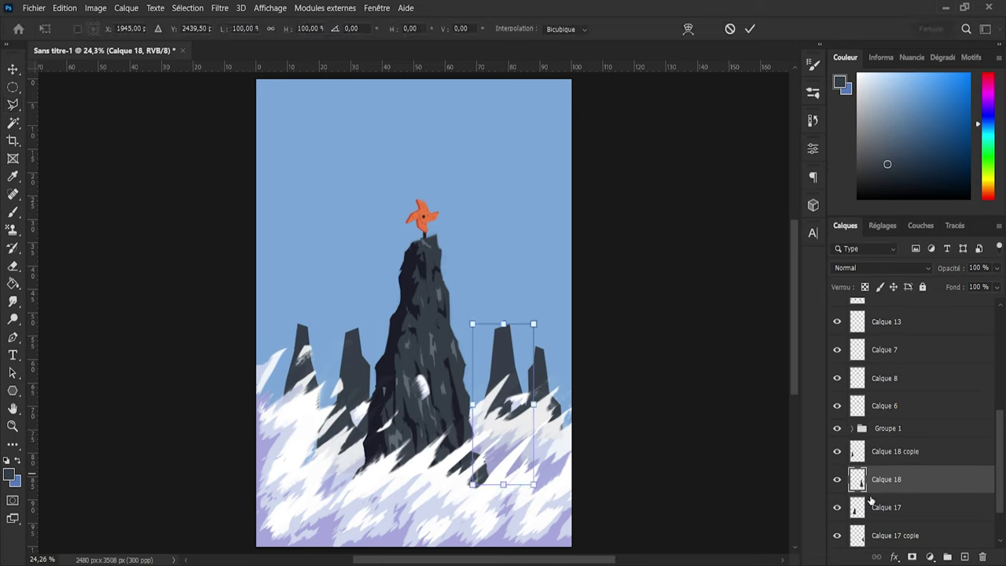
{"action": "left_click", "coordinate": [893, 508]}
{"action": "key", "text": "ctrl+t"}
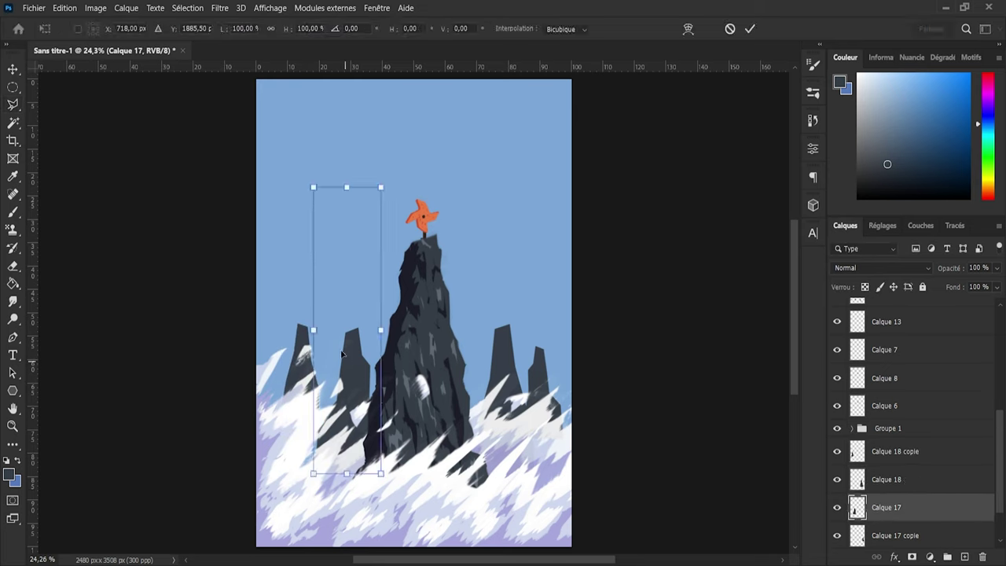
{"action": "left_click_drag", "start_coordinate": [319, 196], "coordinate": [311, 167]}
{"action": "mouse_move", "coordinate": [356, 350]}
{"action": "left_mouse_down"}
{"action": "mouse_move", "coordinate": [348, 335]}
{"action": "mouse_move", "coordinate": [342, 358]}
{"action": "left_mouse_up"}
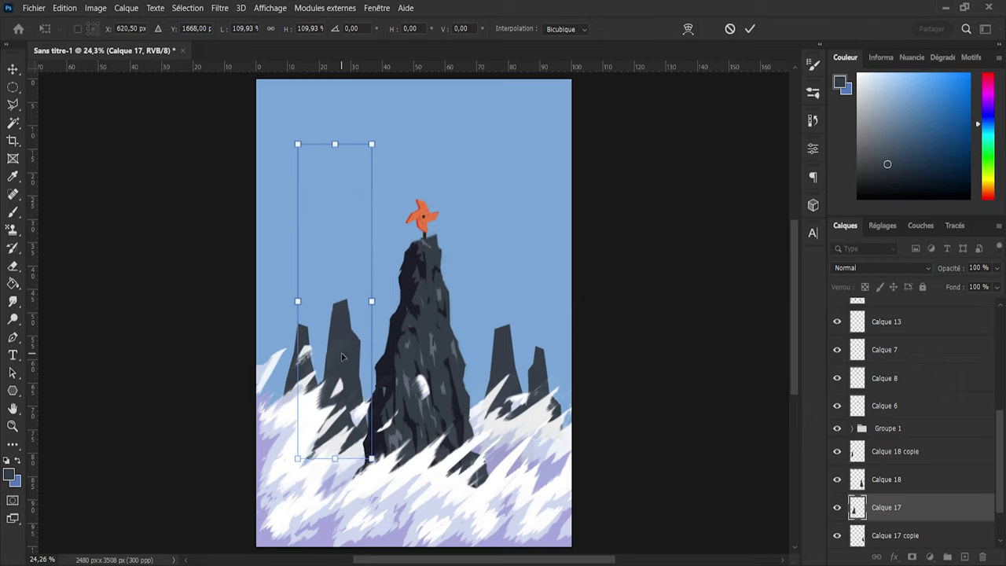
{"action": "left_click", "coordinate": [750, 29]}
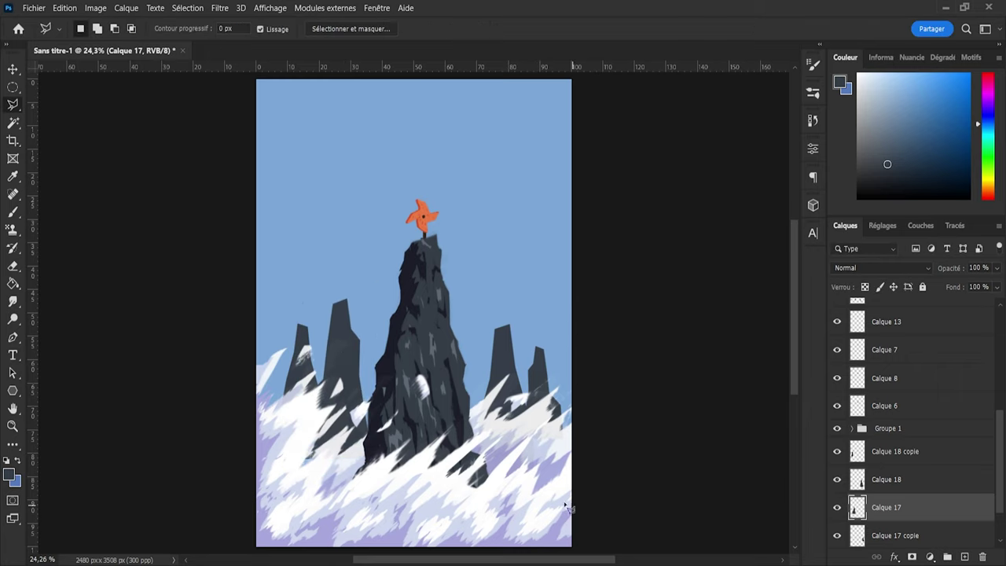
Step: Place Calque 18 copie beneath Calque 17 and group Calque 18 with Calque 17
{"action": "key", "text": "b"}
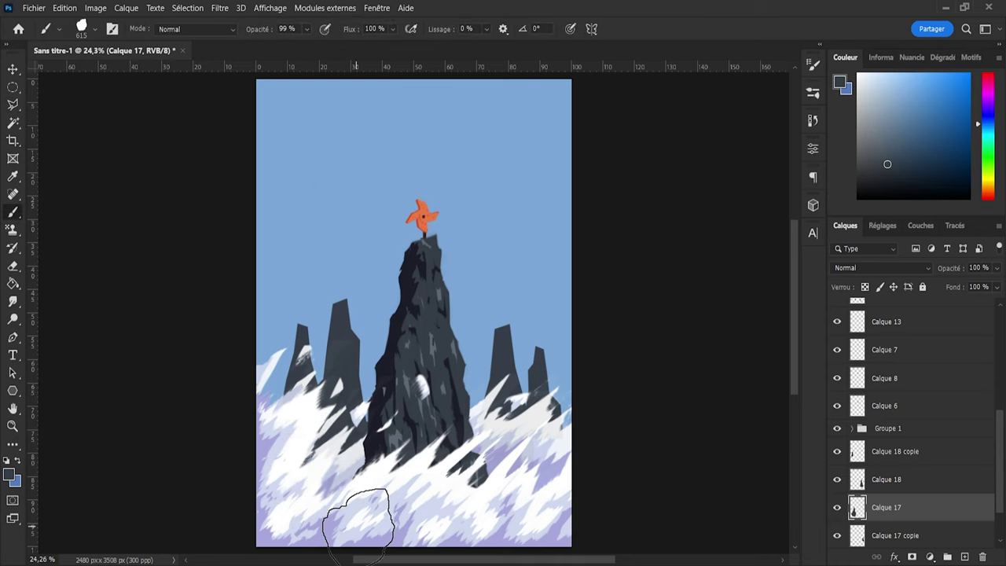
{"action": "left_click", "coordinate": [889, 489]}
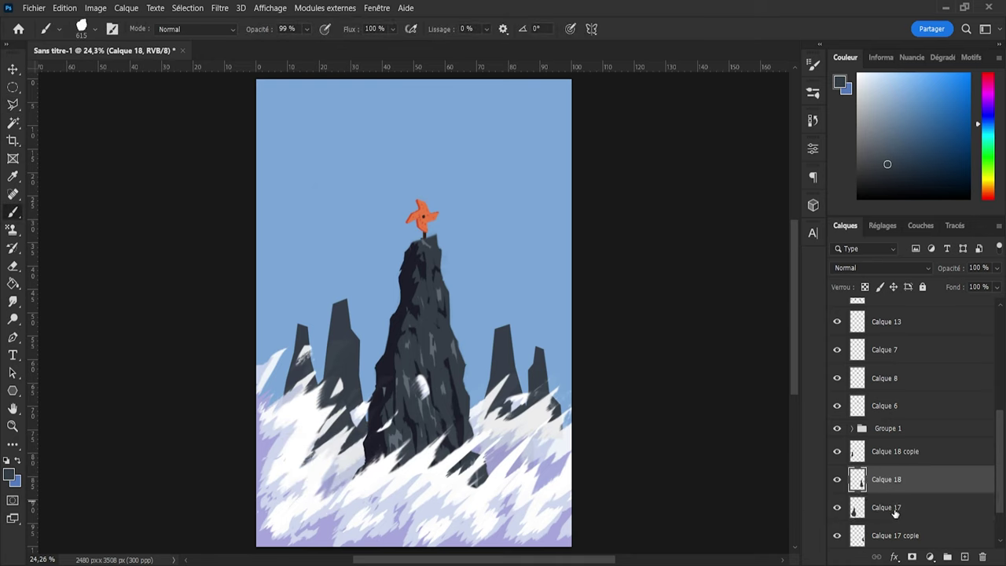
{"action": "left_click_drag", "start_coordinate": [900, 451], "coordinate": [843, 520]}
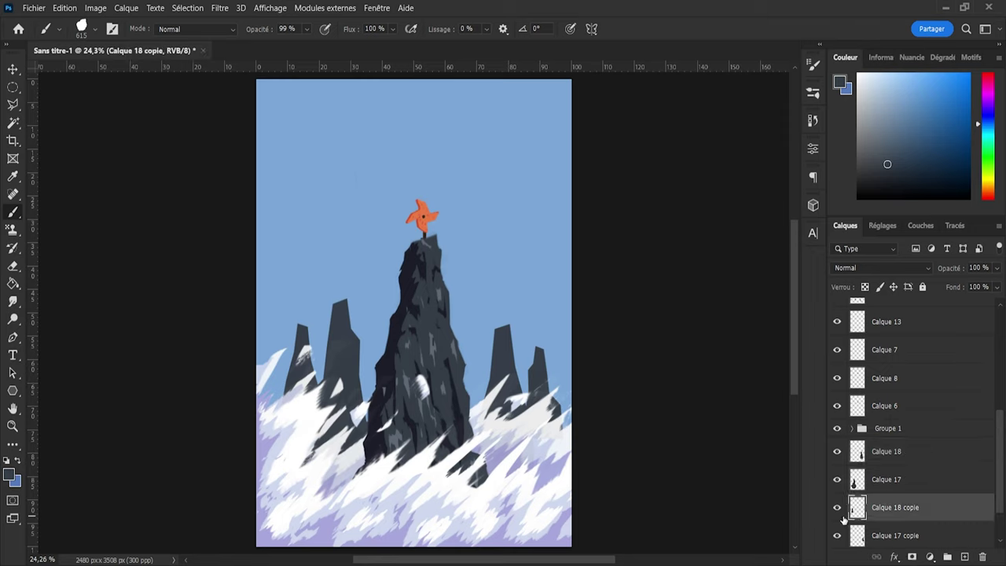
{"action": "left_click", "coordinate": [838, 508]}
{"action": "left_click", "coordinate": [838, 509]}
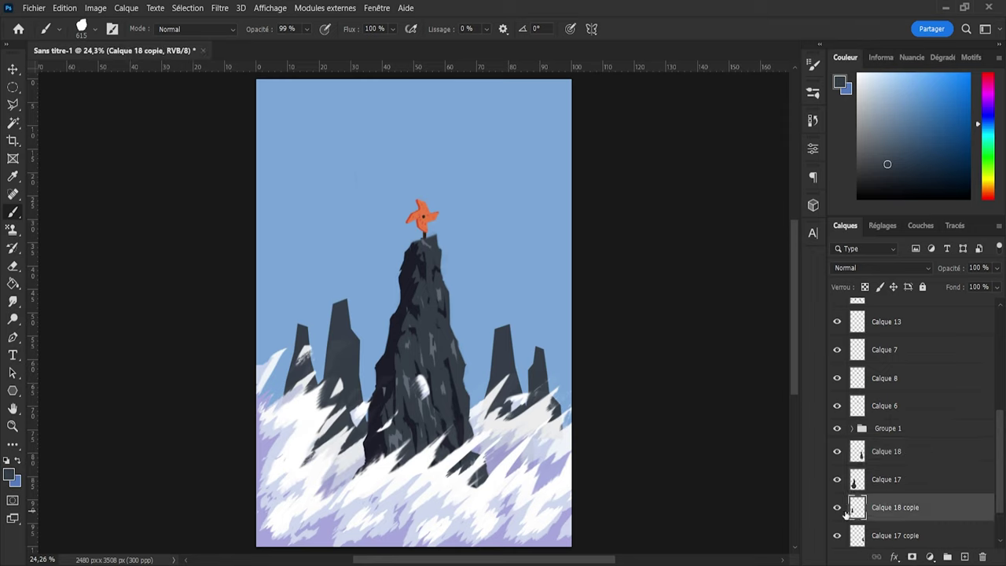
{"action": "left_click", "coordinate": [893, 460], "text": "shift"}
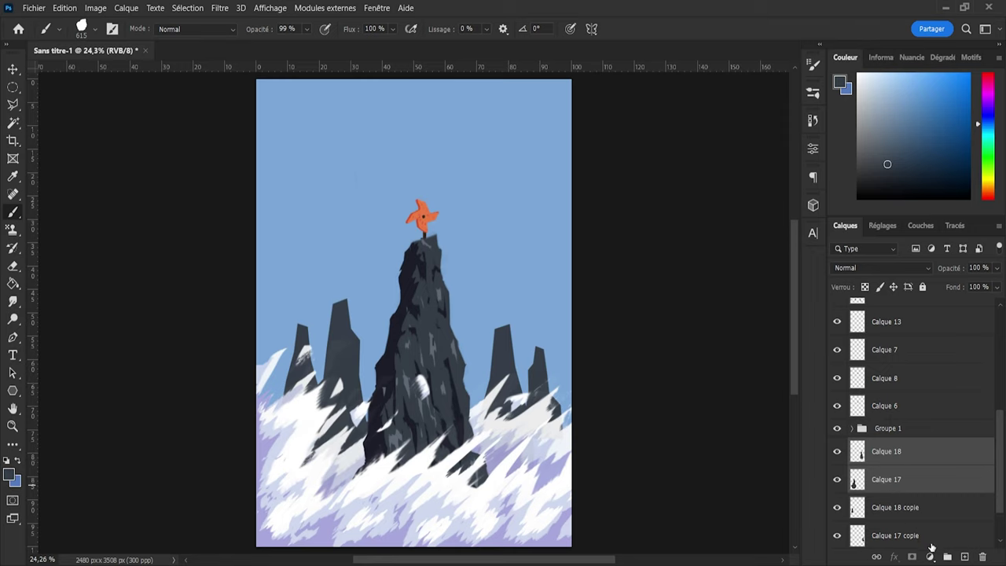
{"action": "left_click", "coordinate": [947, 557]}
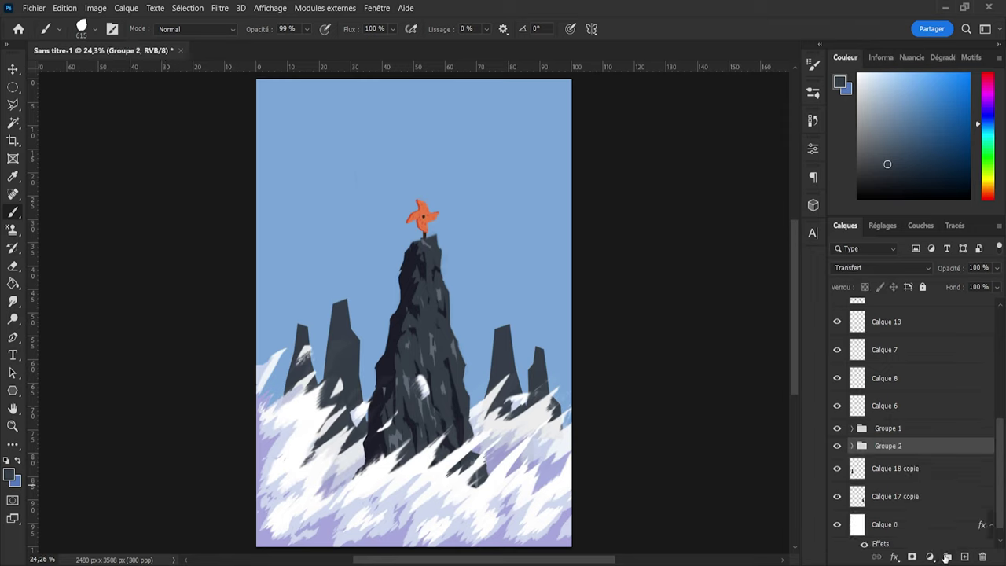
Step: Add a Teinte/Saturation adjustment clipped to Groupe 2 and lighten its two rocks to a paler grey
{"action": "left_click", "coordinate": [904, 419]}
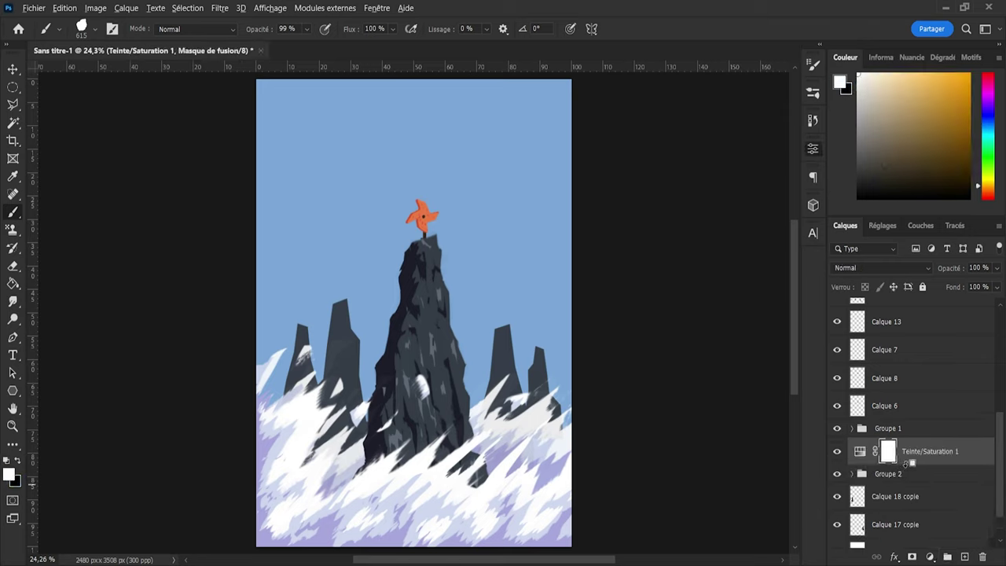
{"action": "left_click", "coordinate": [906, 463], "text": "alt"}
{"action": "left_click_drag", "start_coordinate": [664, 294], "coordinate": [679, 294]}
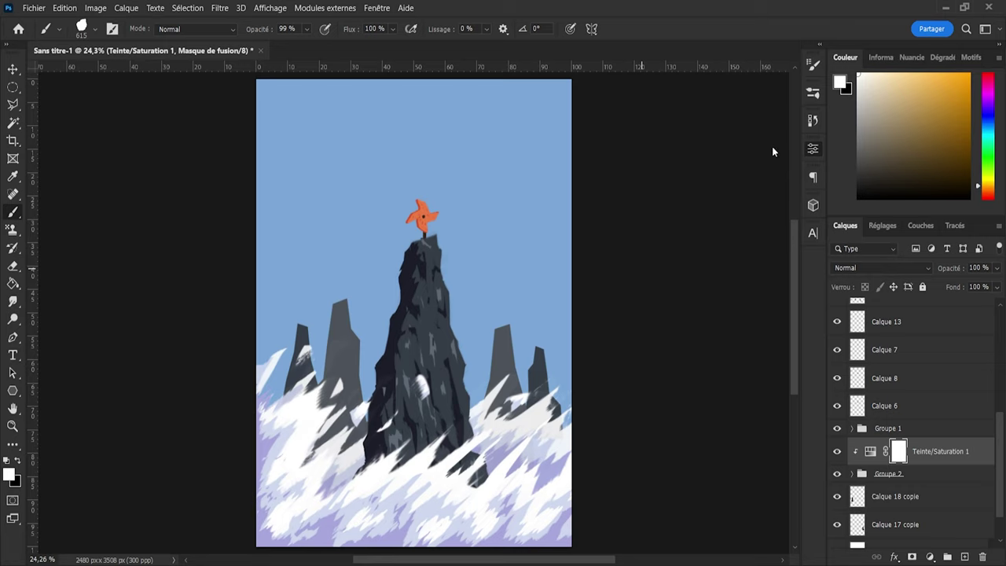
{"action": "key", "text": "ctrl+z"}
{"action": "key", "text": "ctrl+z"}
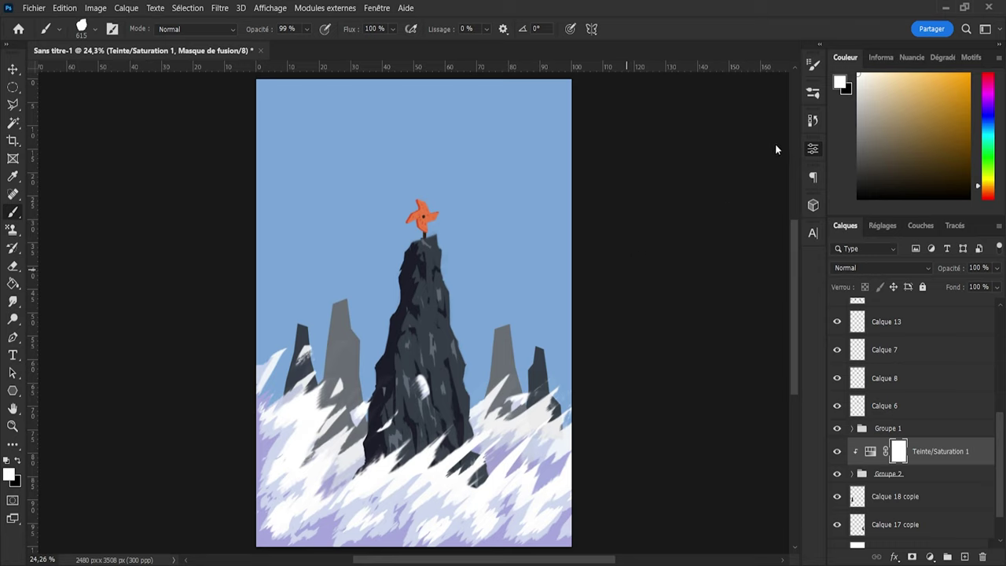
Step: Group the two rock copy layers, Calque 18 copie and Calque 17 copie, above Calque 0
{"action": "scroll", "coordinate": [927, 502], "scroll_direction": "down", "scroll_amount": 2}
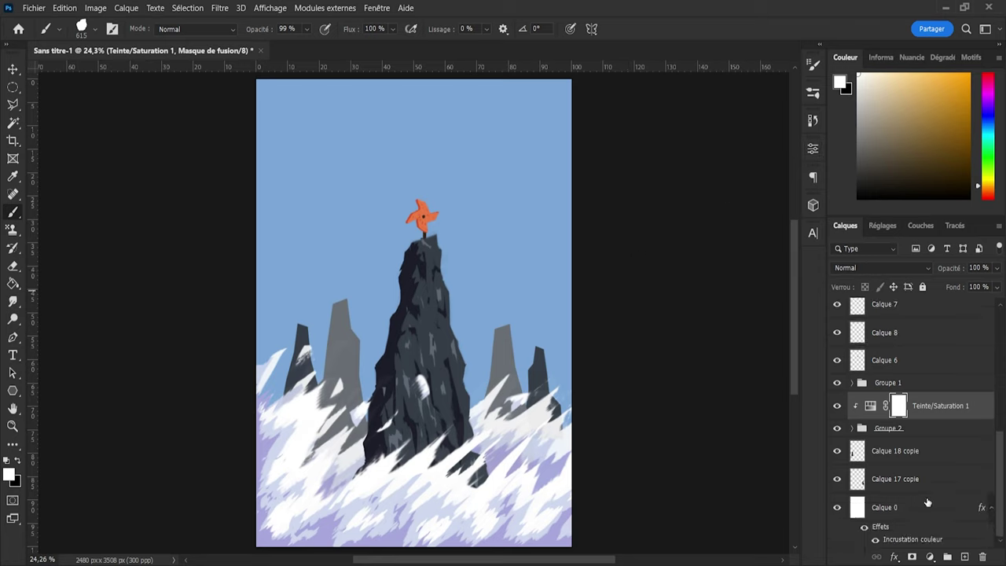
{"action": "left_click", "coordinate": [899, 459]}
{"action": "left_click", "coordinate": [903, 481], "text": "shift"}
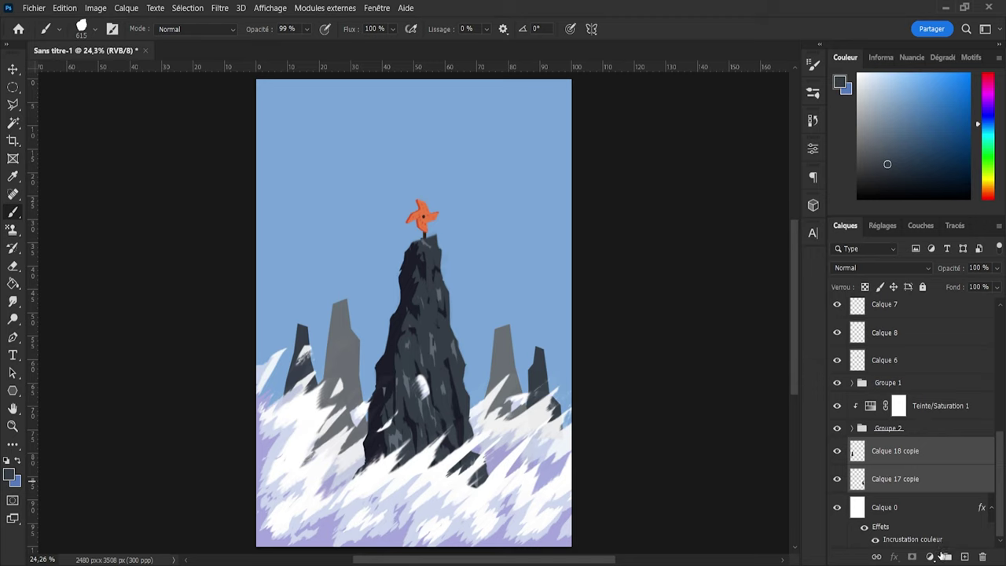
{"action": "left_click", "coordinate": [947, 556]}
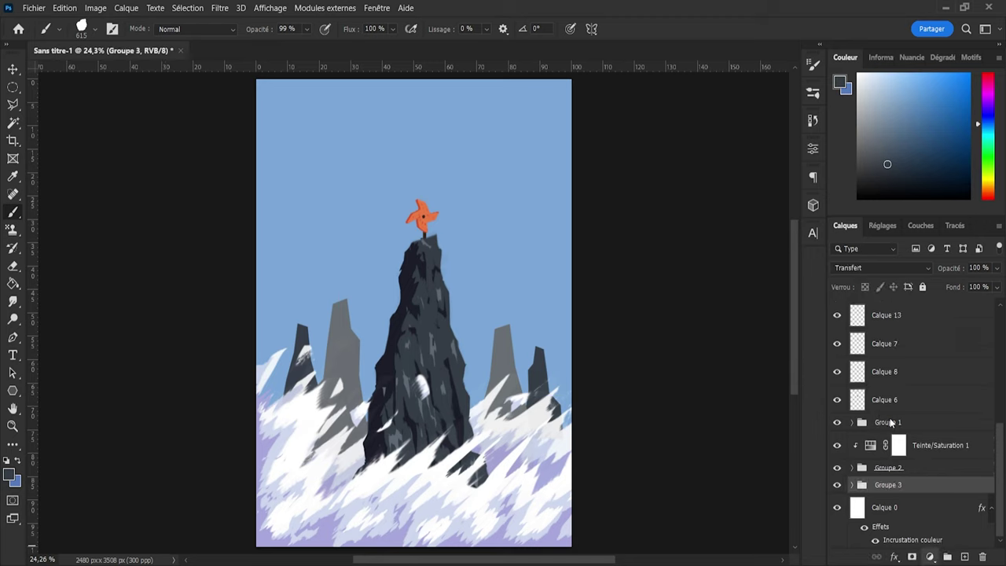
Step: Add a second Teinte/Saturation adjustment clipped to Groupe 3 and lighten its rocks to grey
{"action": "left_click", "coordinate": [891, 422]}
{"action": "left_click", "coordinate": [908, 499], "text": "alt"}
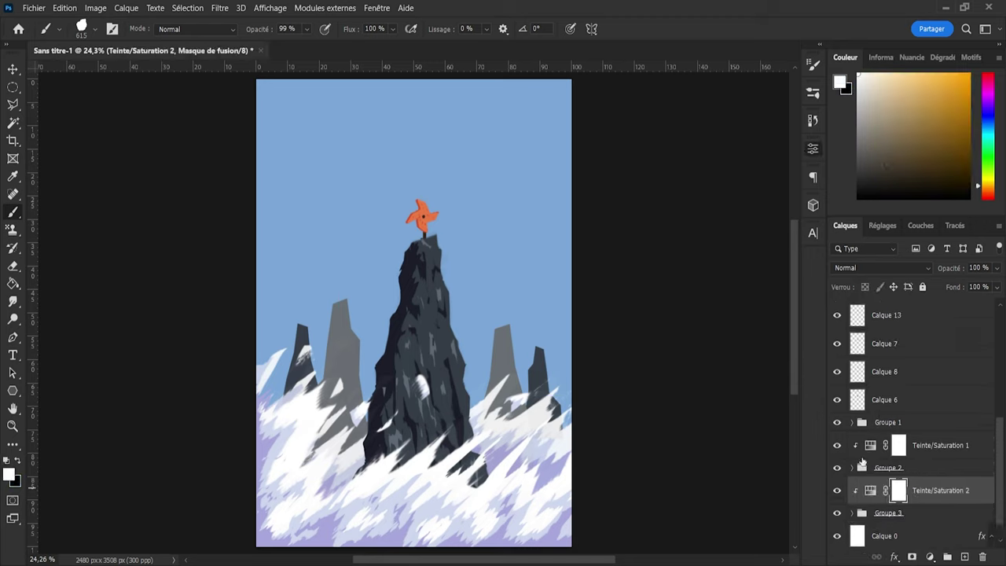
{"action": "left_click_drag", "start_coordinate": [677, 294], "coordinate": [710, 292]}
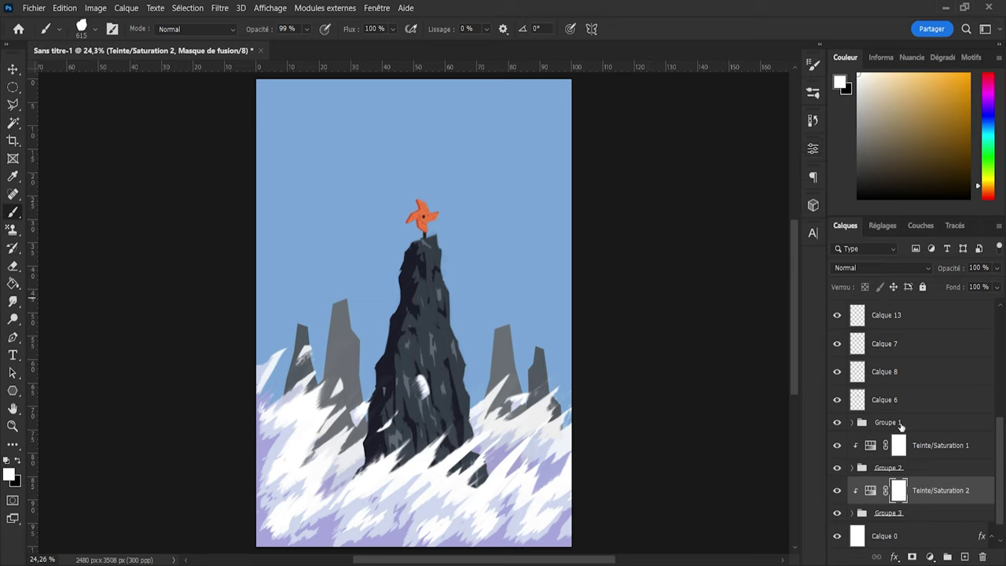
{"action": "left_click", "coordinate": [907, 518]}
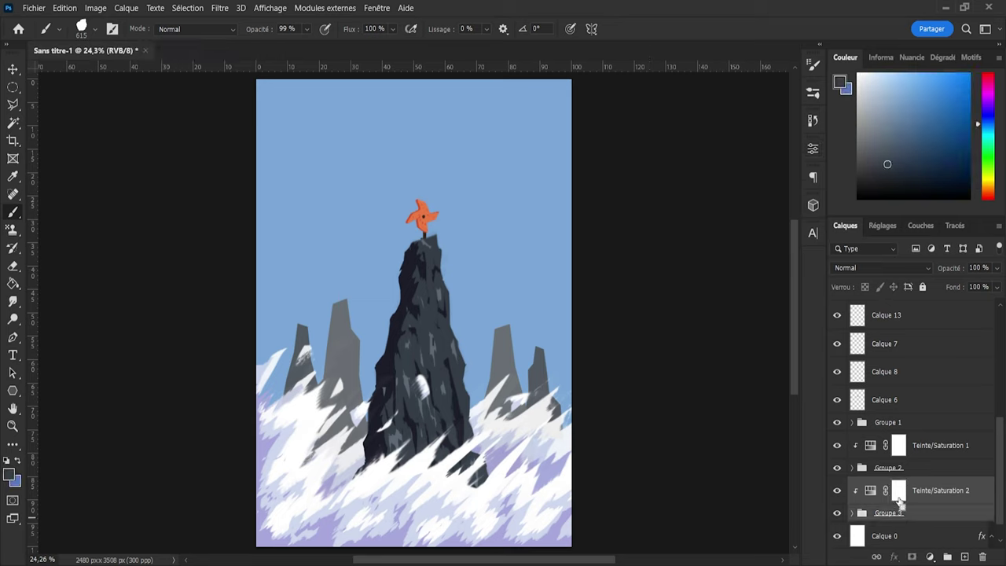
{"action": "key", "text": "ctrl+t"}
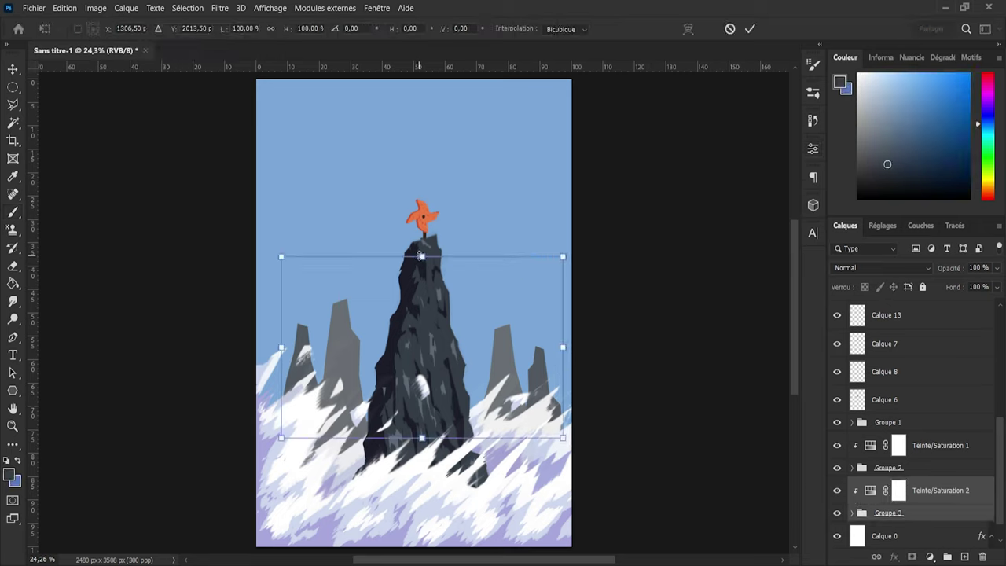
{"action": "left_click_drag", "start_coordinate": [420, 256], "coordinate": [422, 286]}
{"action": "key", "text": "ctrl+z"}
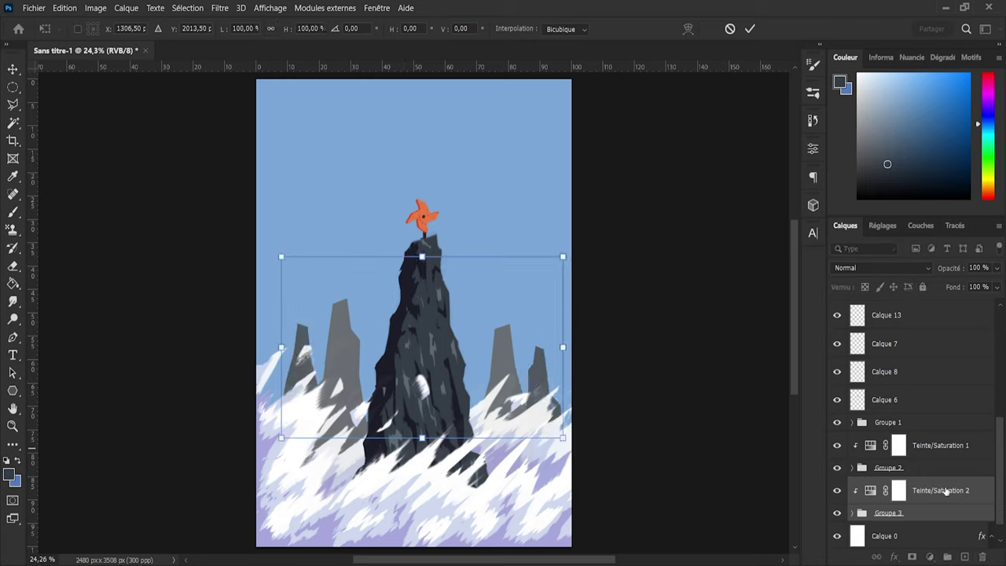
{"action": "key", "text": "Return"}
Step: Scale Calque 18 copie in Groupe 3 to about 59% width and 78% height, and nudge the small rock slightly left
{"action": "left_click", "coordinate": [852, 513]}
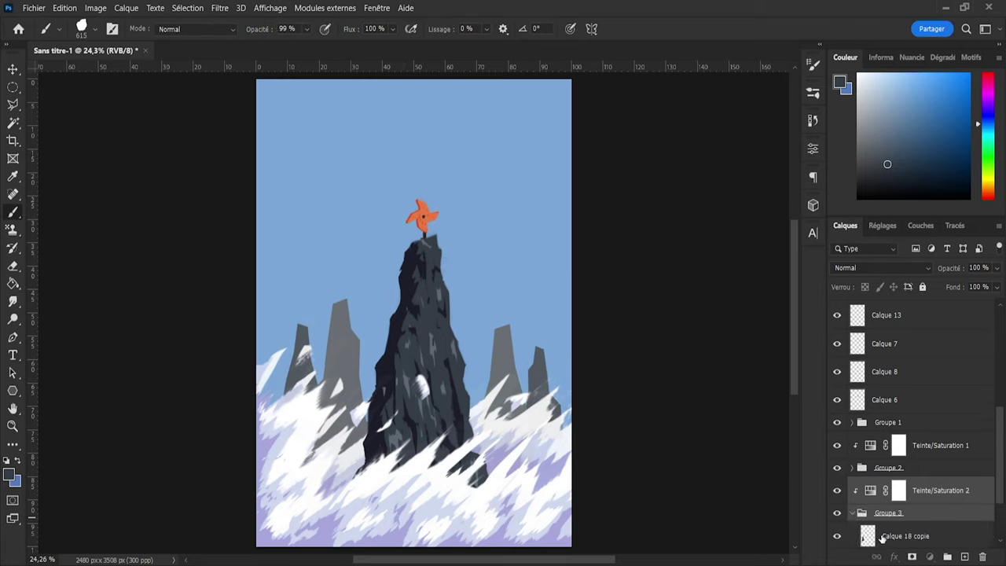
{"action": "left_click", "coordinate": [879, 537]}
{"action": "key", "text": "ctrl+t"}
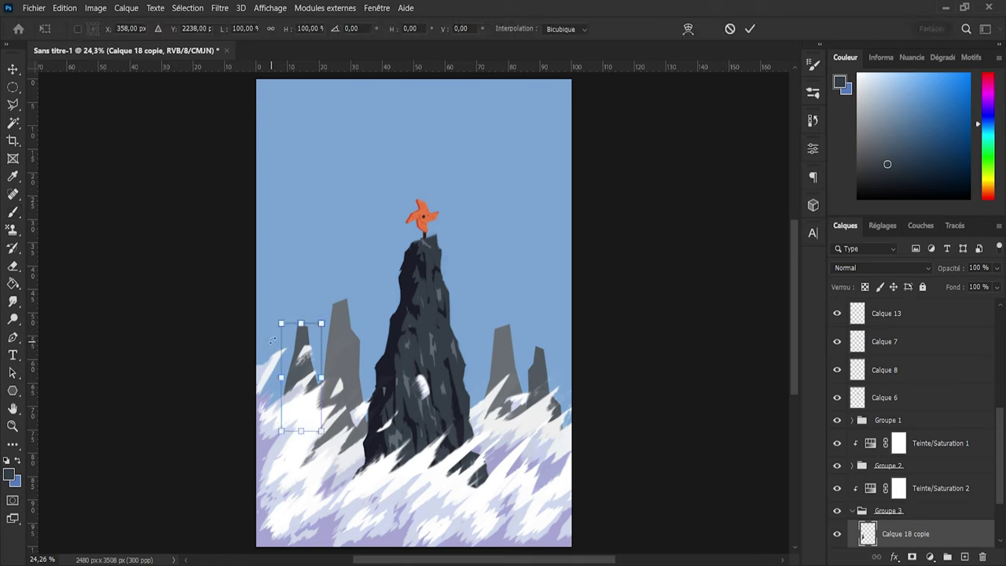
{"action": "left_click_drag", "start_coordinate": [322, 323], "coordinate": [295, 331]}
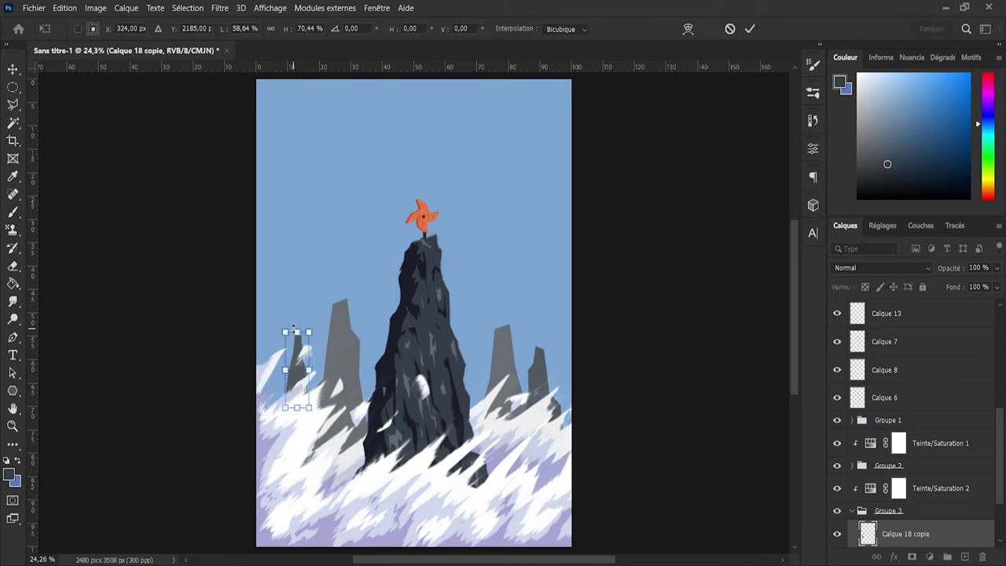
{"action": "left_click_drag", "start_coordinate": [295, 374], "coordinate": [296, 381]}
{"action": "left_click_drag", "start_coordinate": [298, 338], "coordinate": [300, 327]}
{"action": "left_click_drag", "start_coordinate": [297, 390], "coordinate": [294, 388]}
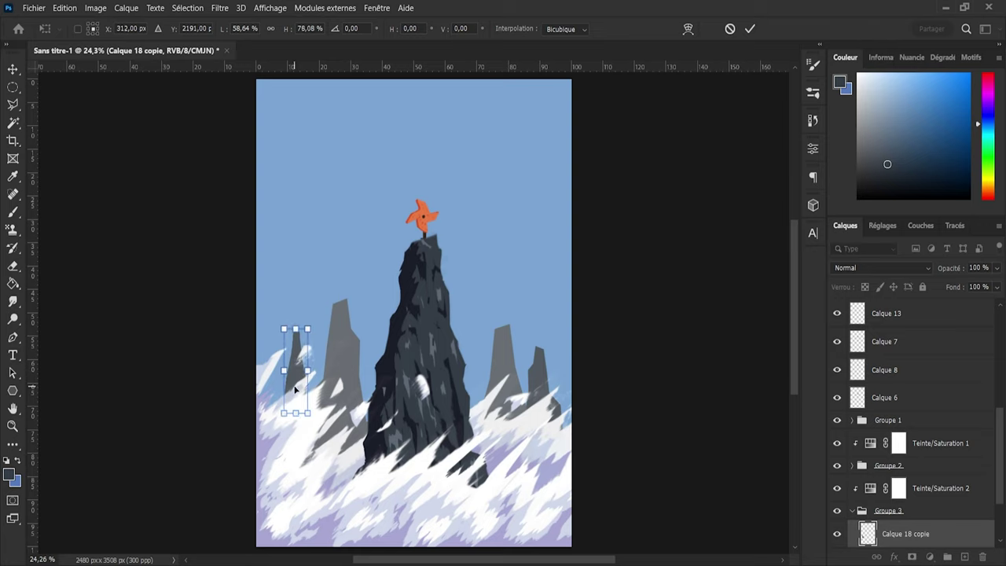
{"action": "left_click", "coordinate": [752, 31]}
Step: Transform Calque 17 copie to about 69% width and 112% height, making the far-right rock slimmer and taller
{"action": "scroll", "coordinate": [895, 497], "scroll_direction": "down", "scroll_amount": 3}
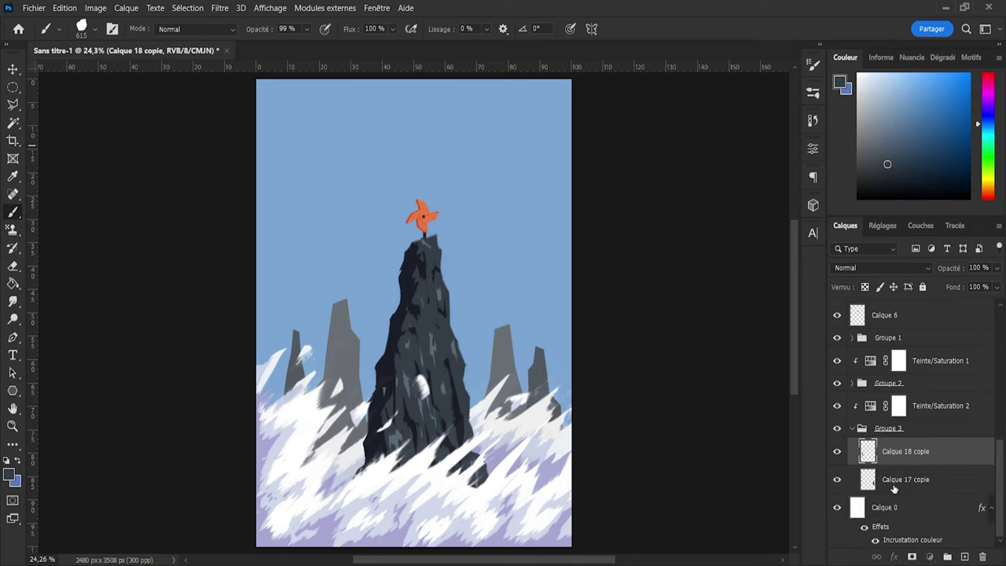
{"action": "left_click", "coordinate": [894, 488]}
{"action": "key", "text": "ctrl+t"}
{"action": "left_click_drag", "start_coordinate": [541, 257], "coordinate": [542, 281]}
{"action": "left_click_drag", "start_coordinate": [536, 383], "coordinate": [545, 377]}
{"action": "left_click_drag", "start_coordinate": [550, 275], "coordinate": [550, 296]}
{"action": "mouse_move", "coordinate": [550, 370]}
{"action": "left_mouse_down"}
{"action": "mouse_move", "coordinate": [546, 346]}
{"action": "mouse_move", "coordinate": [547, 363]}
{"action": "left_mouse_up"}
{"action": "left_click_drag", "start_coordinate": [549, 284], "coordinate": [550, 213]}
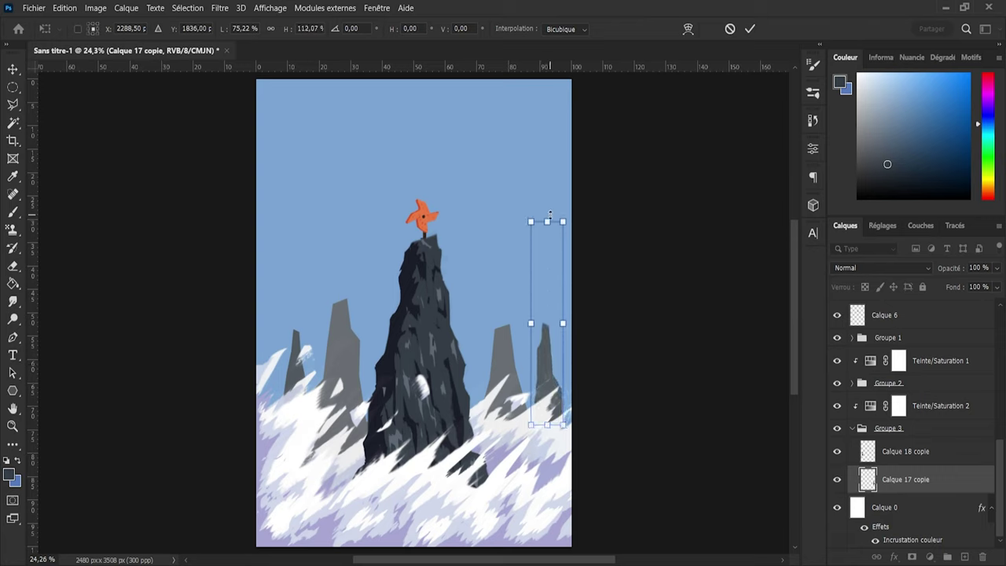
{"action": "left_click_drag", "start_coordinate": [530, 323], "coordinate": [534, 323]}
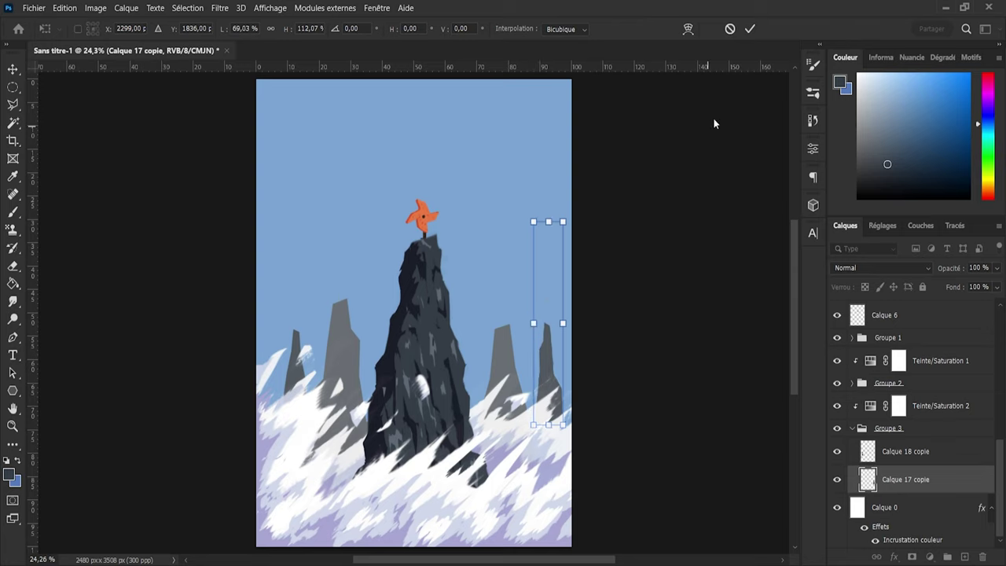
{"action": "left_click", "coordinate": [748, 30]}
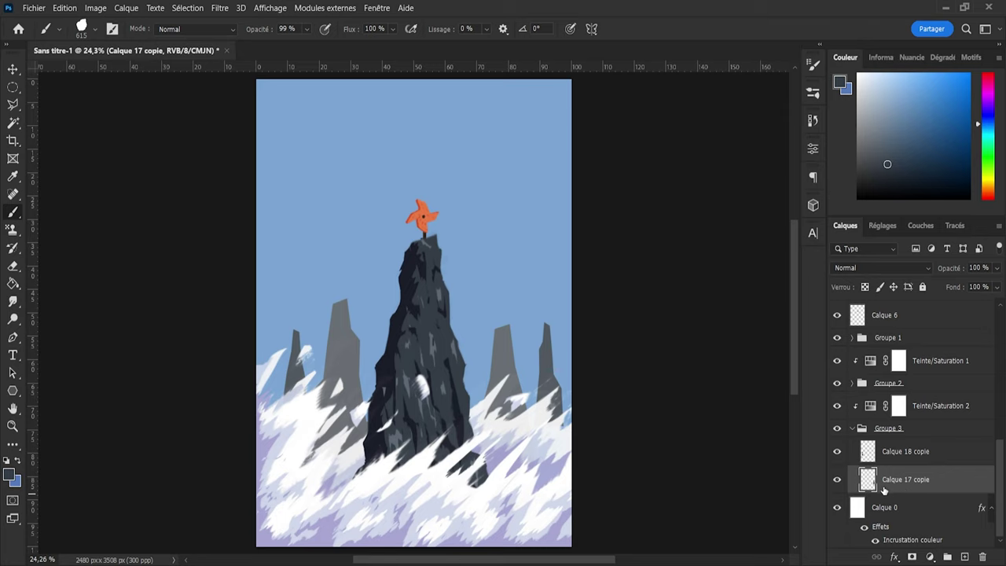
Step: Hide Groupe 3, Groupe 2 and Teinte/Saturation 1, keeping Groupe 1 visible
{"action": "left_click", "coordinate": [837, 429]}
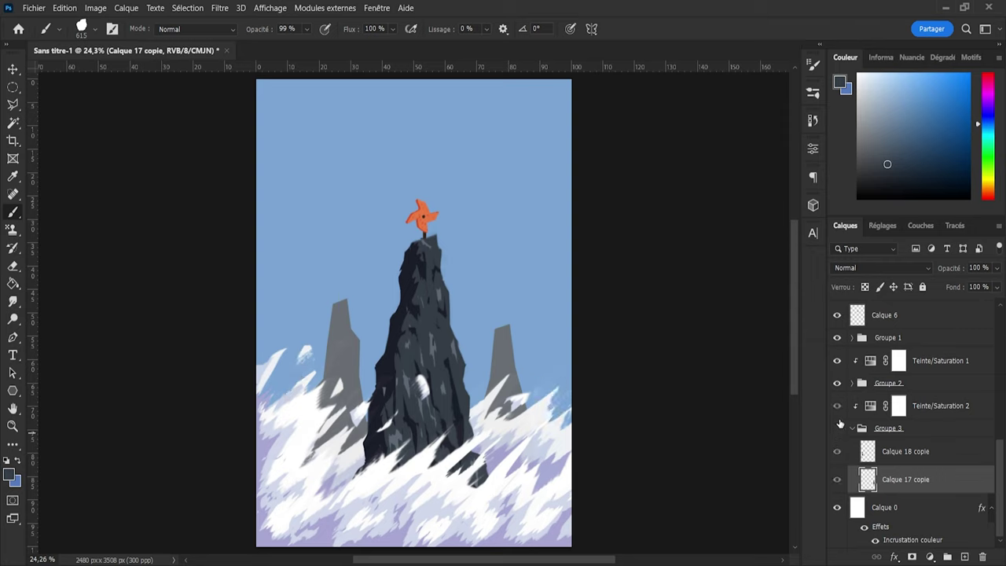
{"action": "left_click", "coordinate": [839, 338]}
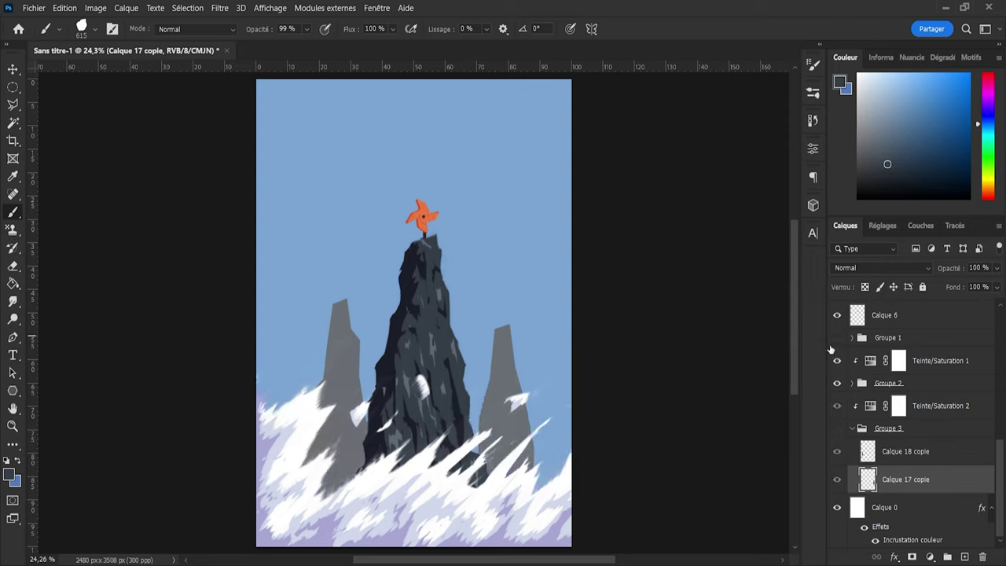
{"action": "left_click", "coordinate": [836, 339]}
{"action": "left_click", "coordinate": [837, 360]}
{"action": "left_click", "coordinate": [838, 383]}
{"action": "scroll", "coordinate": [892, 416], "scroll_direction": "up", "scroll_amount": 2}
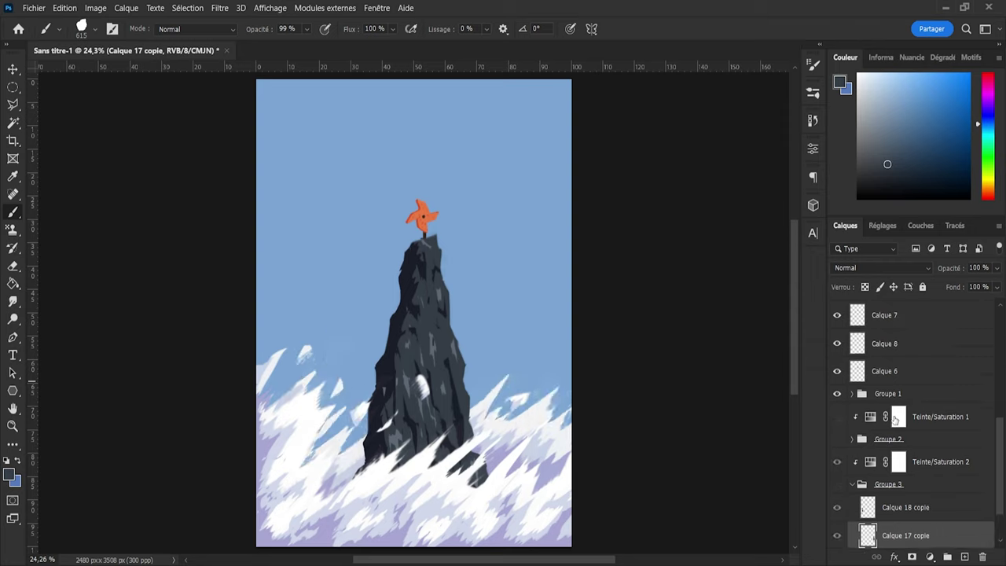
Step: Create a layer above Teinte/Saturation 1 and paint large white cloud masses in the sky on both sides of the peak
{"action": "left_click", "coordinate": [930, 416]}
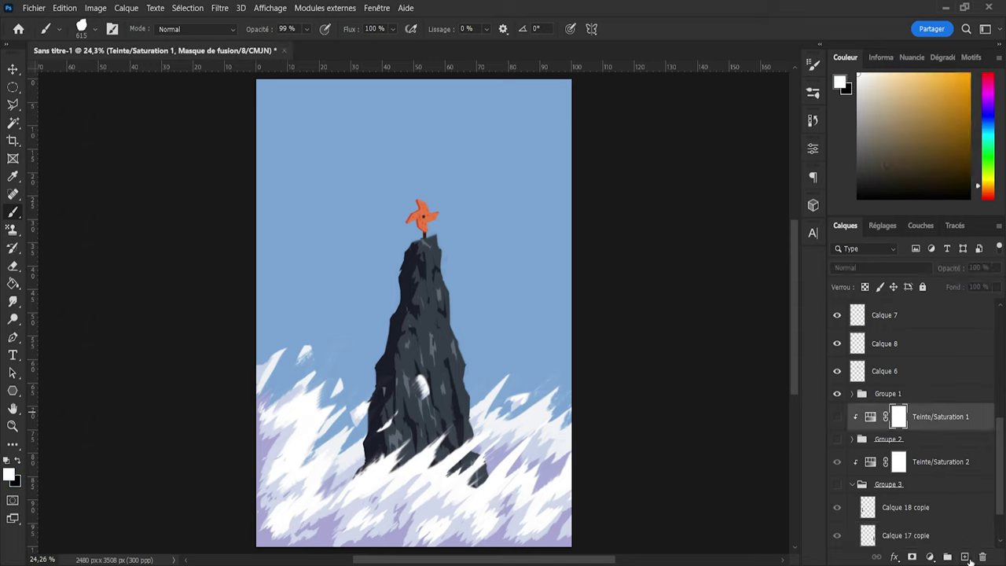
{"action": "left_click", "coordinate": [965, 557]}
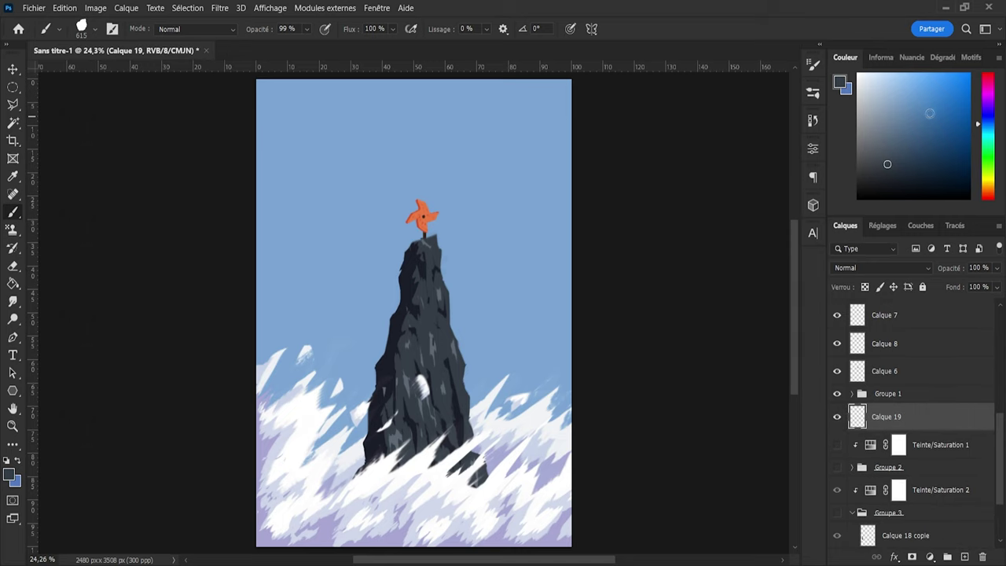
{"action": "key", "text": "x"}
{"action": "mouse_move", "coordinate": [472, 271]}
{"action": "left_mouse_down"}
{"action": "mouse_move", "coordinate": [539, 259]}
{"action": "mouse_move", "coordinate": [550, 236]}
{"action": "left_mouse_up"}
{"action": "mouse_move", "coordinate": [304, 225]}
{"action": "left_mouse_down"}
{"action": "mouse_move", "coordinate": [269, 217]}
{"action": "mouse_move", "coordinate": [320, 235]}
{"action": "mouse_move", "coordinate": [343, 260]}
{"action": "mouse_move", "coordinate": [360, 244]}
{"action": "mouse_move", "coordinate": [283, 216]}
{"action": "mouse_move", "coordinate": [302, 253]}
{"action": "mouse_move", "coordinate": [376, 249]}
{"action": "mouse_move", "coordinate": [313, 185]}
{"action": "mouse_move", "coordinate": [365, 267]}
{"action": "left_mouse_up"}
Step: Erase the upper and lower edges of the left cloud with the textured eraser into diagonal wind-swept streaks
{"action": "key", "text": "e"}
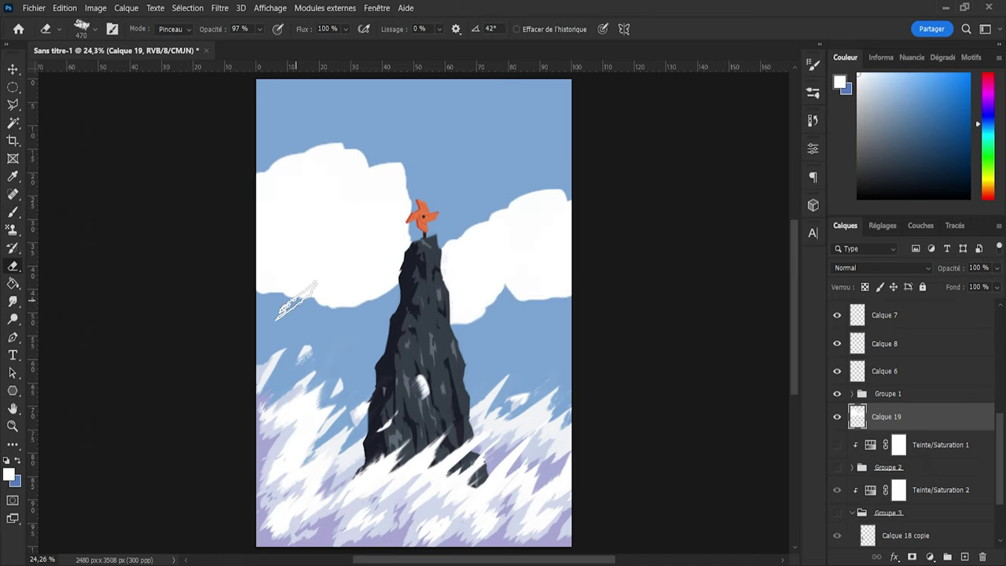
{"action": "mouse_move", "coordinate": [267, 314]}
{"action": "left_mouse_down"}
{"action": "mouse_move", "coordinate": [270, 277]}
{"action": "mouse_move", "coordinate": [223, 268]}
{"action": "mouse_move", "coordinate": [253, 189]}
{"action": "mouse_move", "coordinate": [258, 230]}
{"action": "mouse_move", "coordinate": [320, 143]}
{"action": "mouse_move", "coordinate": [285, 140]}
{"action": "mouse_move", "coordinate": [349, 180]}
{"action": "mouse_move", "coordinate": [345, 198]}
{"action": "mouse_move", "coordinate": [398, 170]}
{"action": "mouse_move", "coordinate": [370, 202]}
{"action": "mouse_move", "coordinate": [412, 204]}
{"action": "left_mouse_up"}
{"action": "left_click_drag", "start_coordinate": [382, 240], "coordinate": [410, 200]}
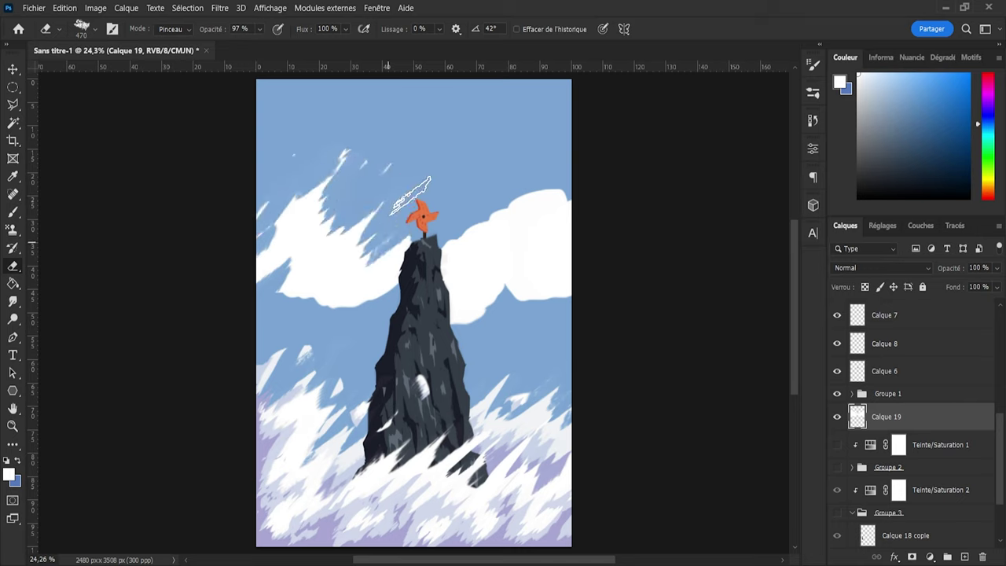
{"action": "left_click_drag", "start_coordinate": [287, 333], "coordinate": [315, 279]}
{"action": "left_click_drag", "start_coordinate": [265, 316], "coordinate": [299, 283]}
{"action": "left_click_drag", "start_coordinate": [318, 314], "coordinate": [345, 287]}
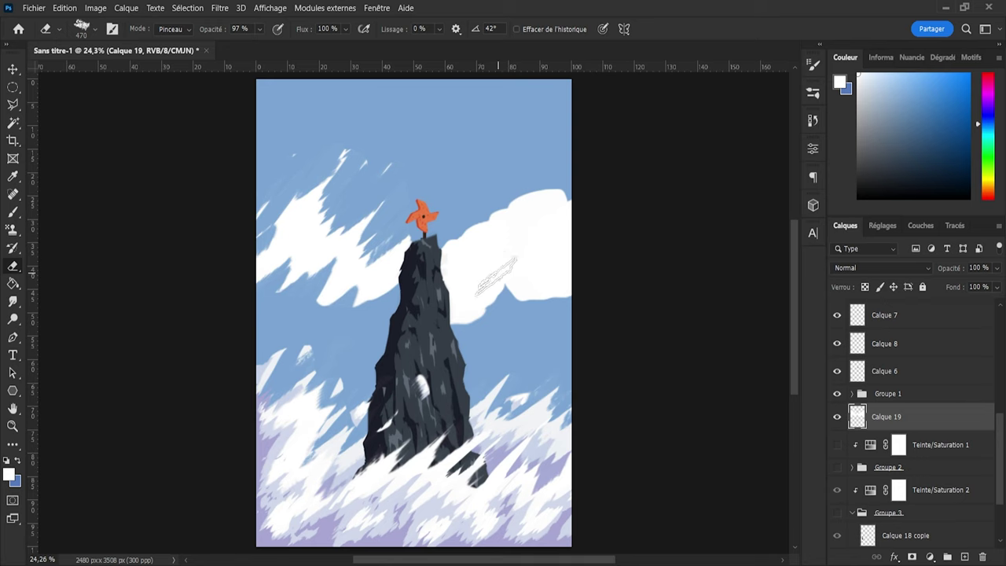
Step: Extend the white cloud down behind the peak and erase its lower-left edge into jagged diagonal streaks
{"action": "key", "text": "b"}
{"action": "mouse_move", "coordinate": [393, 330]}
{"action": "left_mouse_down"}
{"action": "mouse_move", "coordinate": [348, 292]}
{"action": "mouse_move", "coordinate": [438, 302]}
{"action": "left_mouse_up"}
{"action": "key", "text": "e"}
{"action": "left_click_drag", "start_coordinate": [278, 362], "coordinate": [315, 291]}
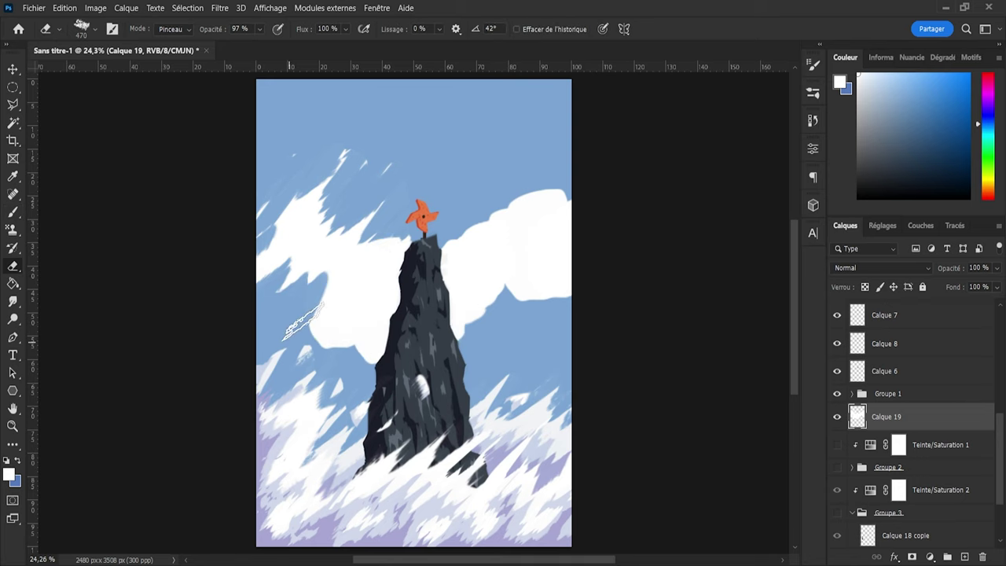
{"action": "left_click_drag", "start_coordinate": [298, 336], "coordinate": [342, 298]}
{"action": "mouse_move", "coordinate": [334, 354]}
{"action": "left_mouse_down"}
{"action": "mouse_move", "coordinate": [369, 326]}
{"action": "mouse_move", "coordinate": [386, 330]}
{"action": "left_mouse_up"}
Step: Extend the left cloud toward the canvas's upper-left corner, and carve it and the right cloud into diagonal streaks
{"action": "key", "text": "b"}
{"action": "left_click_drag", "start_coordinate": [295, 200], "coordinate": [269, 161]}
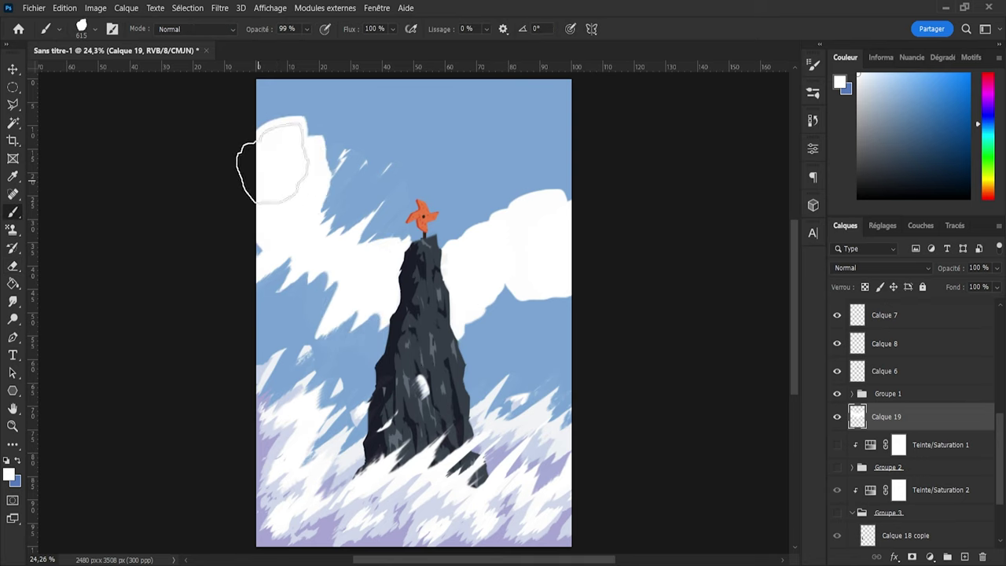
{"action": "key", "text": "e"}
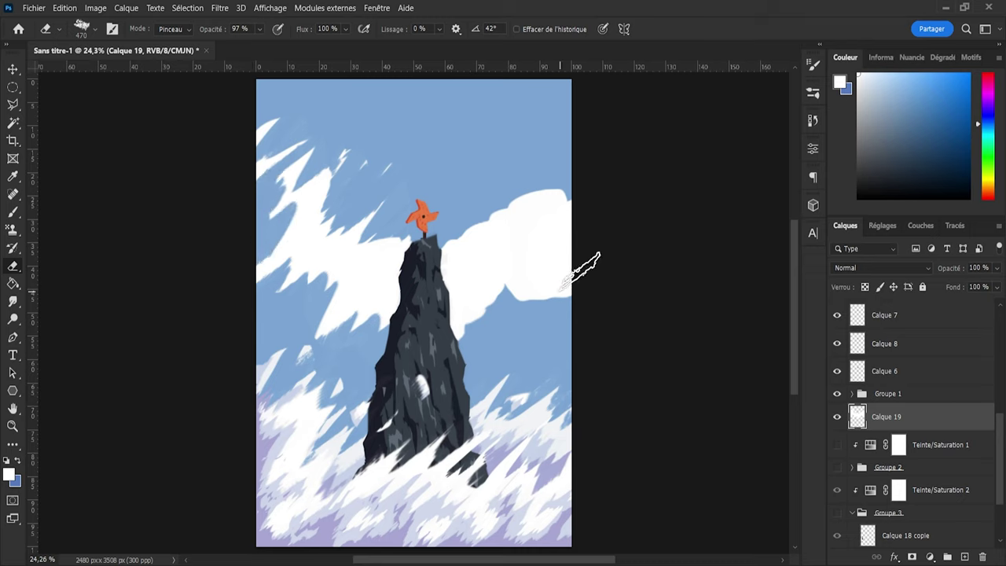
{"action": "mouse_move", "coordinate": [580, 265]}
{"action": "left_mouse_down"}
{"action": "mouse_move", "coordinate": [573, 231]}
{"action": "mouse_move", "coordinate": [481, 279]}
{"action": "mouse_move", "coordinate": [476, 236]}
{"action": "mouse_move", "coordinate": [504, 319]}
{"action": "left_mouse_up"}
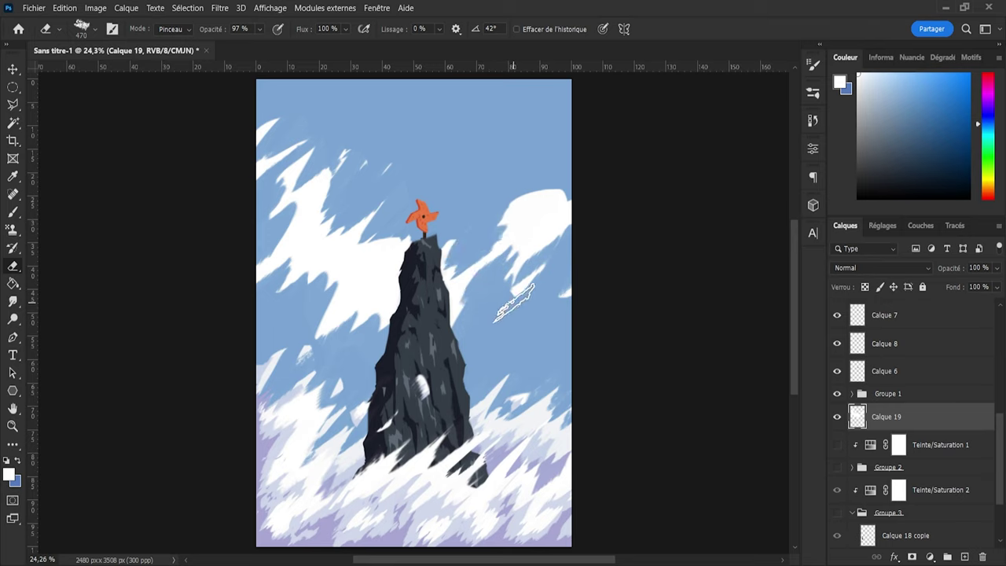
Step: Move the Calque 19 cloud layer up and slightly to the right in the sky
{"action": "key", "text": "ctrl+t"}
{"action": "mouse_move", "coordinate": [364, 281]}
{"action": "left_mouse_down"}
{"action": "mouse_move", "coordinate": [390, 250]}
{"action": "mouse_move", "coordinate": [367, 249]}
{"action": "left_mouse_up"}
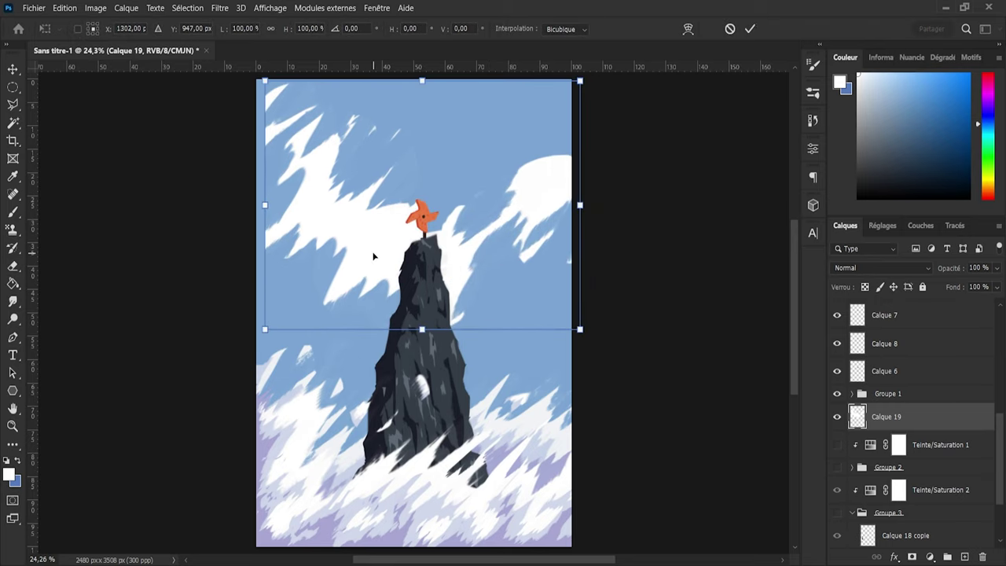
{"action": "left_click", "coordinate": [750, 29]}
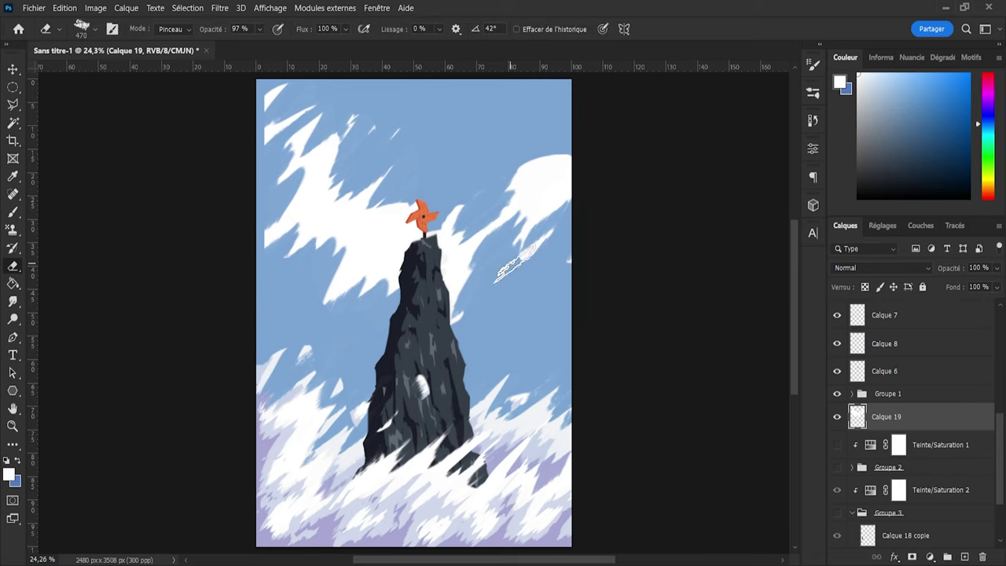
Step: Fill out the right cloud with more white and erase its edges into thin streaks rising toward the canvas's right edge
{"action": "key", "text": "b"}
{"action": "mouse_move", "coordinate": [510, 253]}
{"action": "left_mouse_down"}
{"action": "mouse_move", "coordinate": [541, 193]}
{"action": "mouse_move", "coordinate": [495, 217]}
{"action": "mouse_move", "coordinate": [518, 182]}
{"action": "left_mouse_up"}
{"action": "key", "text": "e"}
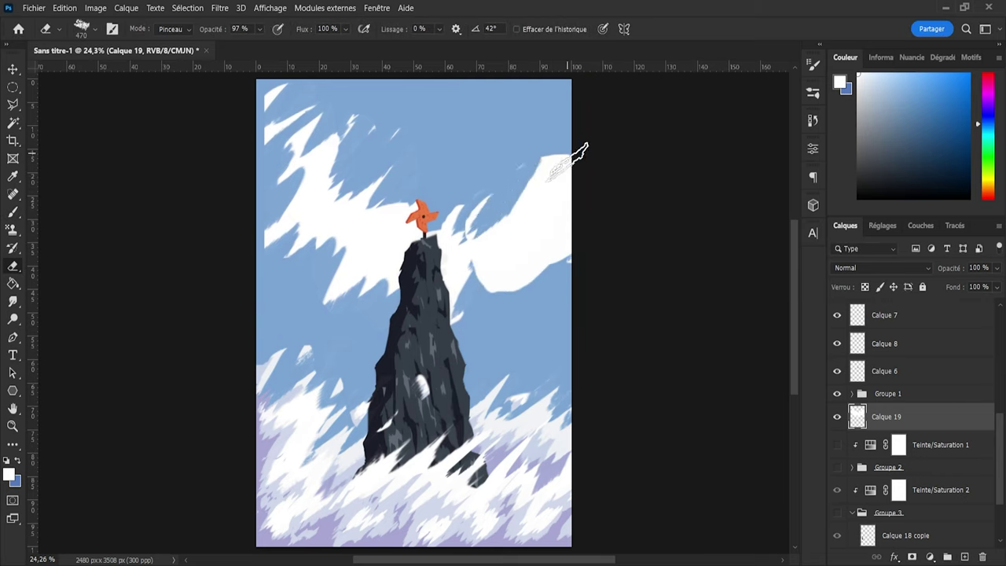
{"action": "left_click_drag", "start_coordinate": [557, 253], "coordinate": [546, 236]}
{"action": "left_click_drag", "start_coordinate": [569, 200], "coordinate": [542, 215]}
{"action": "mouse_move", "coordinate": [543, 157]}
{"action": "left_mouse_down"}
{"action": "mouse_move", "coordinate": [585, 138]}
{"action": "mouse_move", "coordinate": [532, 180]}
{"action": "left_mouse_up"}
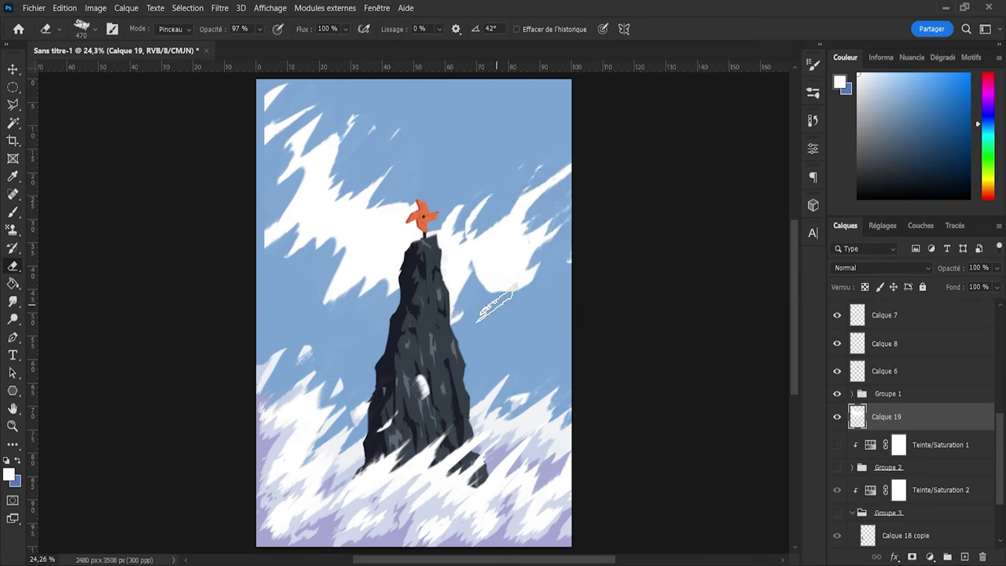
{"action": "mouse_move", "coordinate": [498, 303]}
{"action": "left_mouse_down"}
{"action": "mouse_move", "coordinate": [512, 260]}
{"action": "mouse_move", "coordinate": [525, 313]}
{"action": "left_mouse_up"}
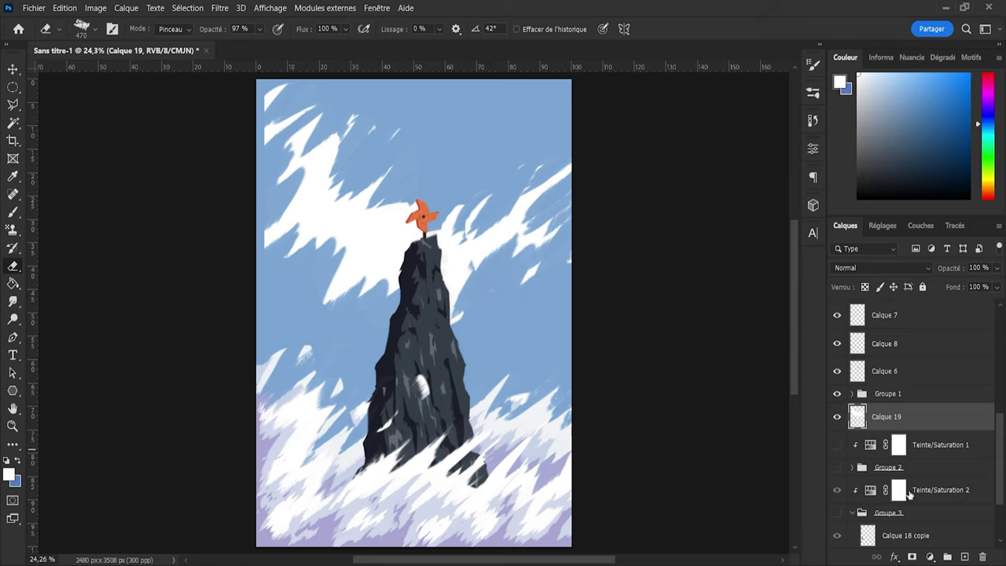
Step: Add a layer clipped to Calque 19 and paint the clouds with pale lavender sampled from the waves
{"action": "left_click", "coordinate": [965, 558]}
{"action": "key", "text": "ctrl+alt+g"}
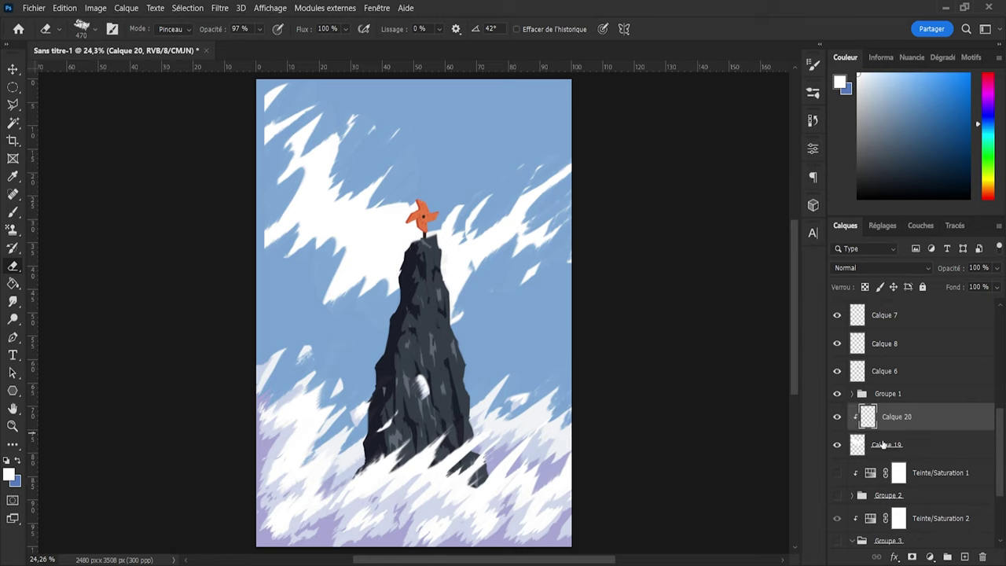
{"action": "key", "text": "i"}
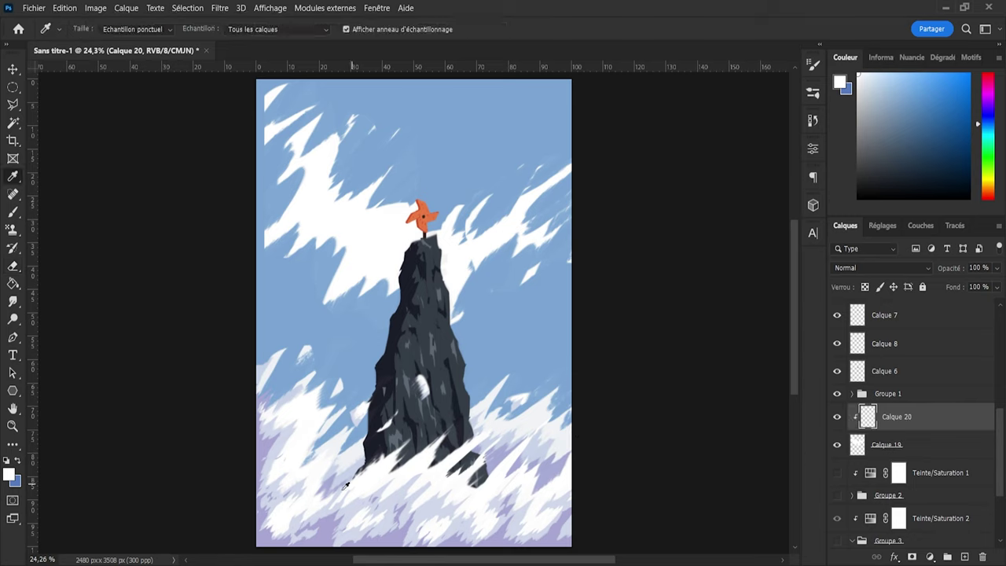
{"action": "left_click", "coordinate": [280, 439]}
{"action": "key", "text": "b"}
{"action": "mouse_move", "coordinate": [292, 197]}
{"action": "left_mouse_down"}
{"action": "mouse_move", "coordinate": [304, 139]}
{"action": "mouse_move", "coordinate": [373, 240]}
{"action": "left_mouse_up"}
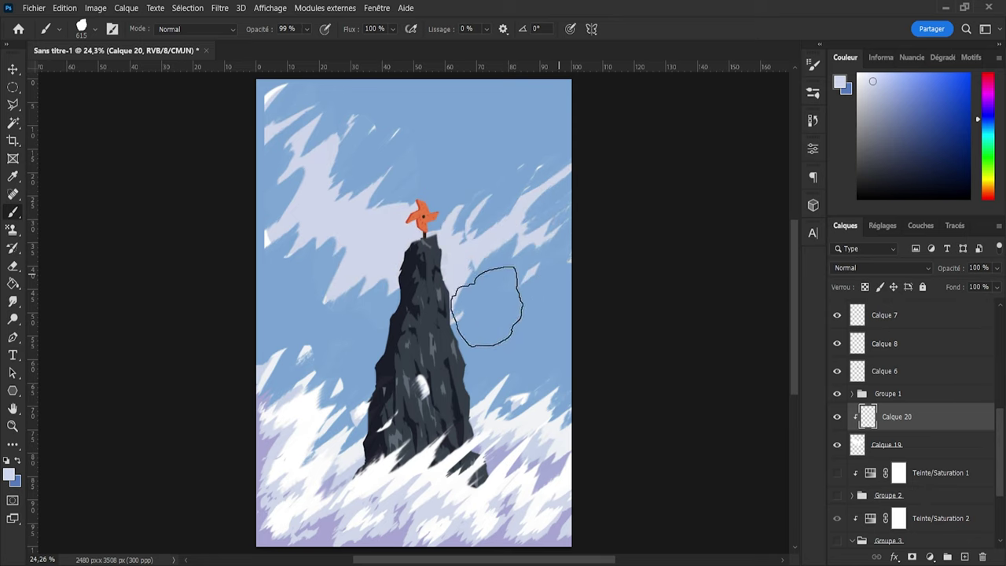
Step: Erase parts of the lavender shading on the upper-left cloud to reveal white, repainting and recarving its centre
{"action": "key", "text": "e"}
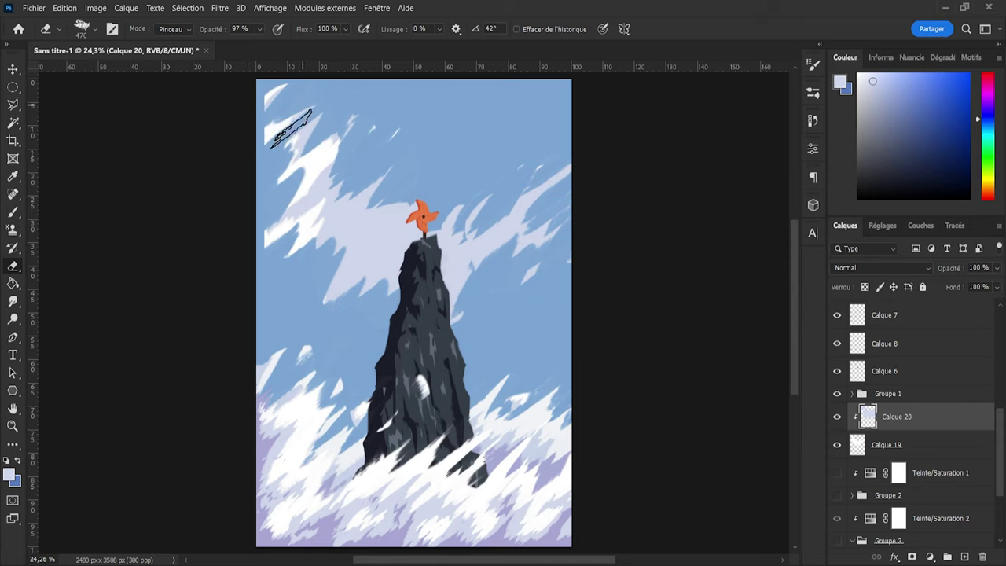
{"action": "key", "text": "b"}
{"action": "left_click_drag", "start_coordinate": [323, 134], "coordinate": [303, 162]}
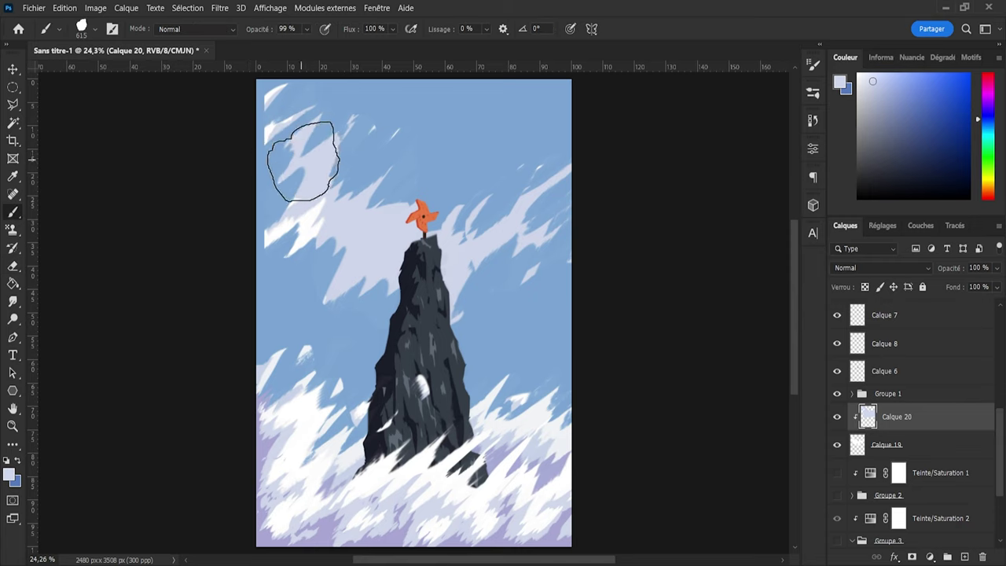
{"action": "key", "text": "e"}
{"action": "mouse_move", "coordinate": [314, 122]}
{"action": "left_mouse_down"}
{"action": "mouse_move", "coordinate": [305, 147]}
{"action": "mouse_move", "coordinate": [317, 135]}
{"action": "mouse_move", "coordinate": [290, 179]}
{"action": "left_mouse_up"}
Step: Erase finer white highlights through the lavender shading across both clouds, using eraser sizes of 160 and 336
{"action": "right_click", "coordinate": [290, 167], "text": "alt"}
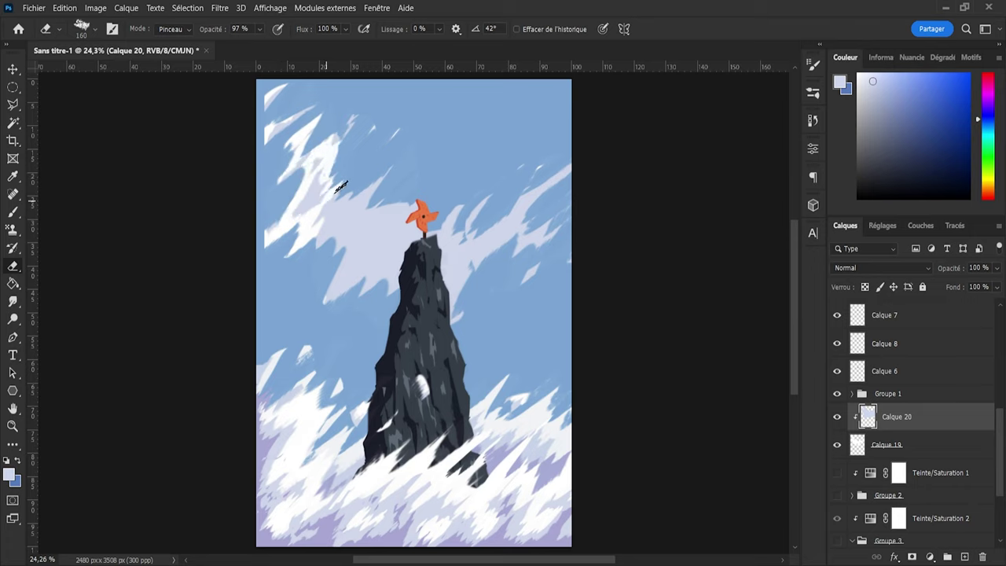
{"action": "right_click", "coordinate": [329, 276], "text": "alt"}
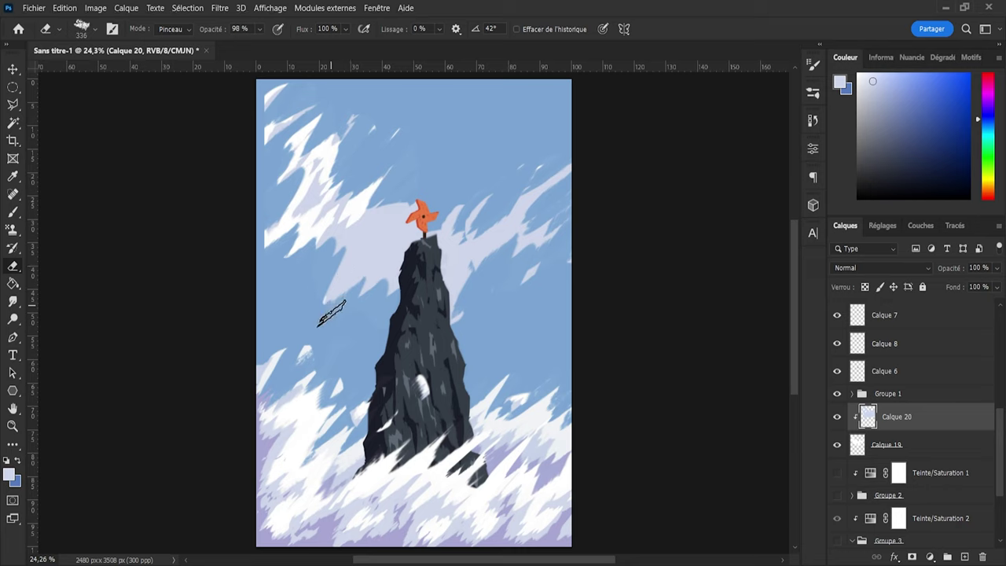
{"action": "left_click_drag", "start_coordinate": [337, 293], "coordinate": [357, 267]}
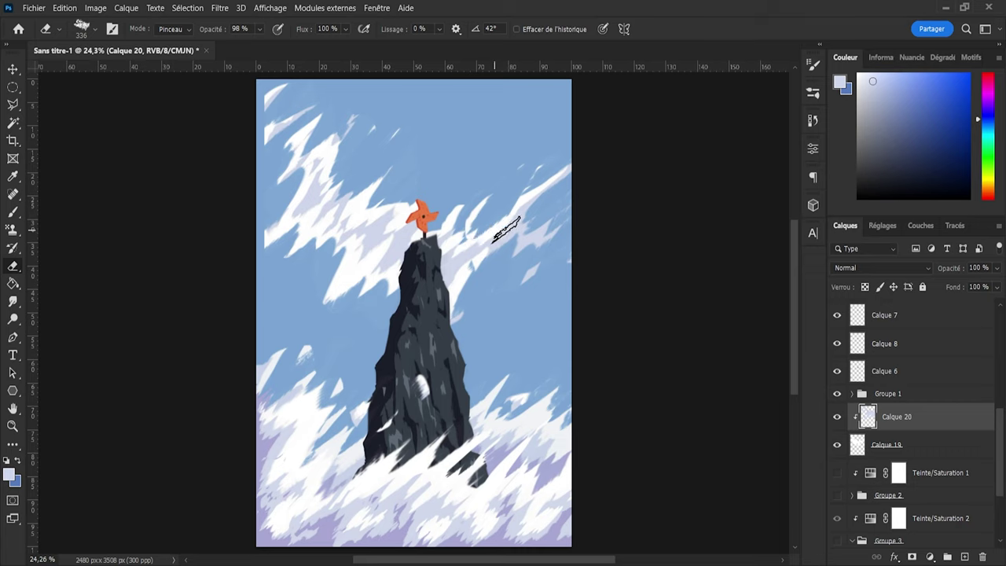
Step: Repaint the cloud's centre beside the peak in lavender and carve white streaks through it and the right cloud, using eraser size 156
{"action": "key", "text": "v"}
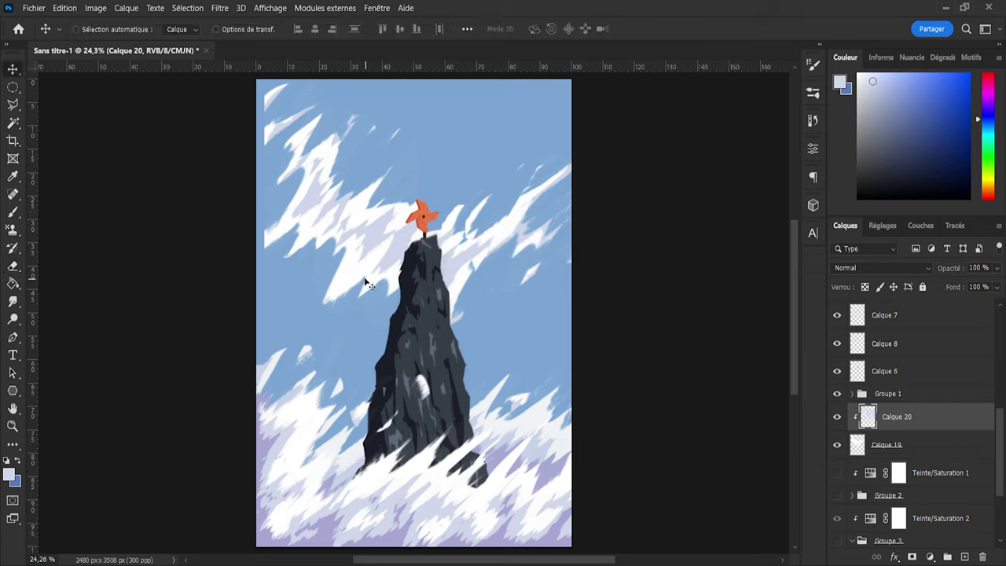
{"action": "key", "text": "b"}
{"action": "left_click", "coordinate": [364, 255]}
{"action": "key", "text": "e"}
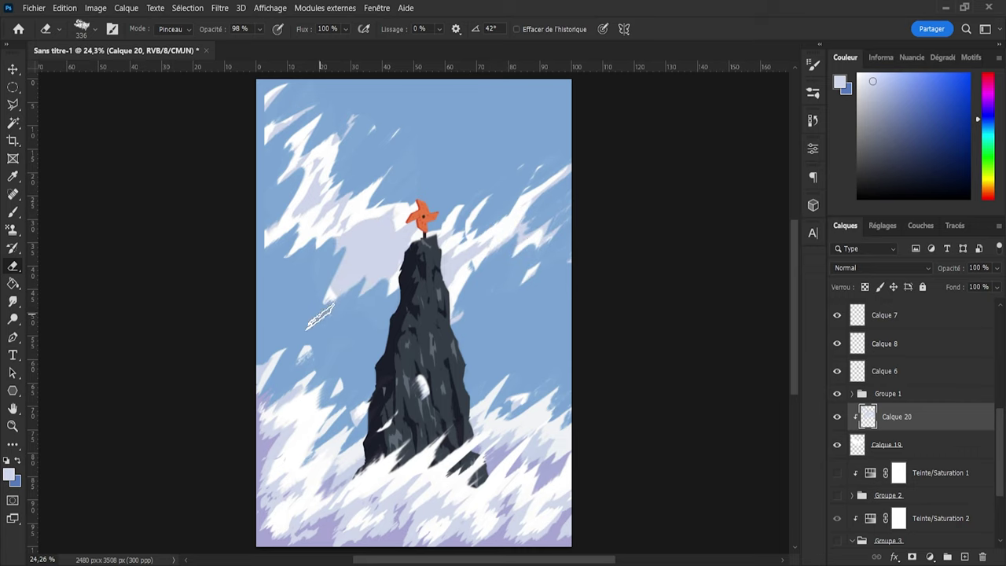
{"action": "right_click", "coordinate": [383, 224], "text": "alt"}
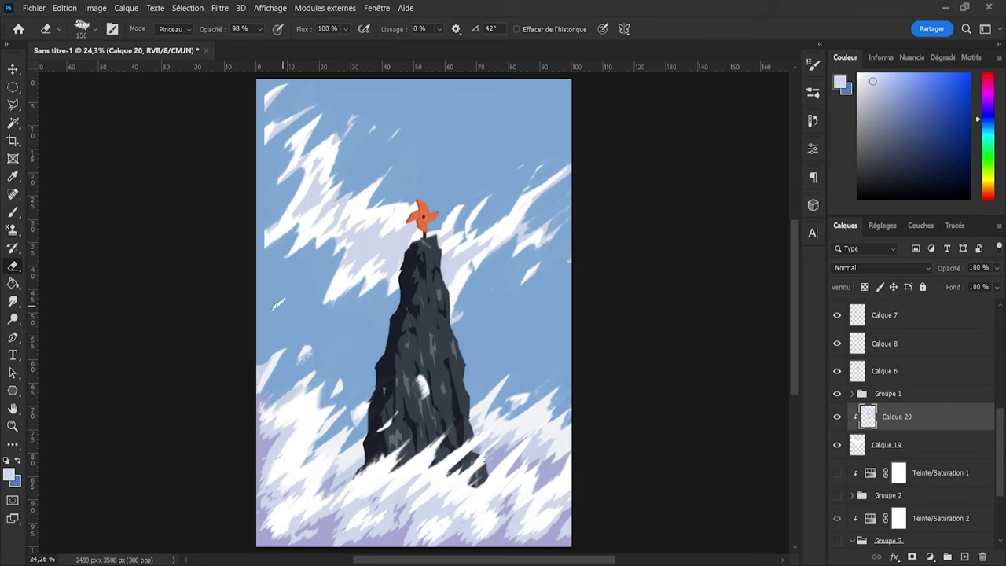
{"action": "mouse_move", "coordinate": [501, 246]}
{"action": "left_mouse_down"}
{"action": "mouse_move", "coordinate": [452, 250]}
{"action": "mouse_move", "coordinate": [514, 213]}
{"action": "left_mouse_up"}
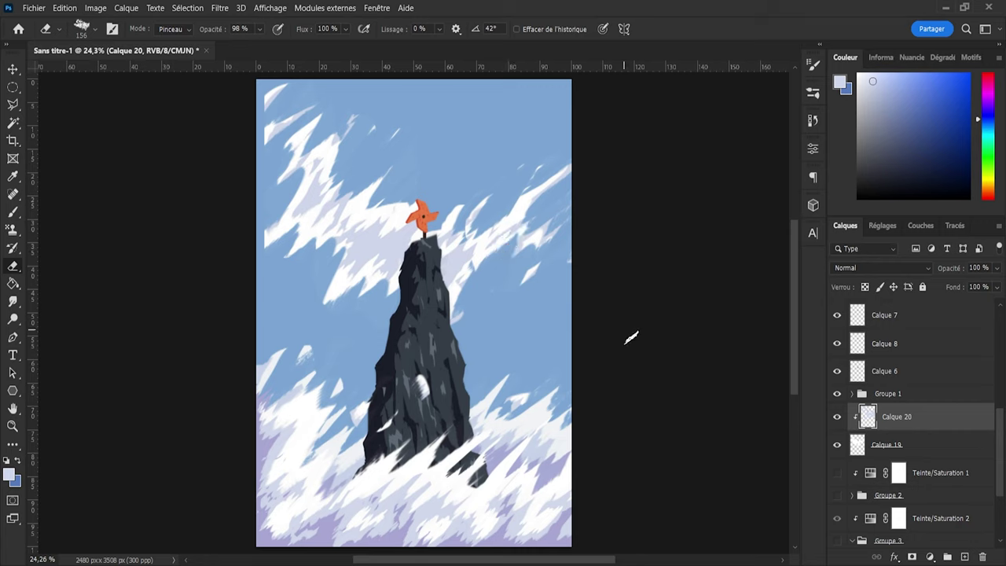
Step: Add a clipped layer above Calque 20 and paint the clouds' centres with darker purple sampled from the waves
{"action": "left_click", "coordinate": [964, 556]}
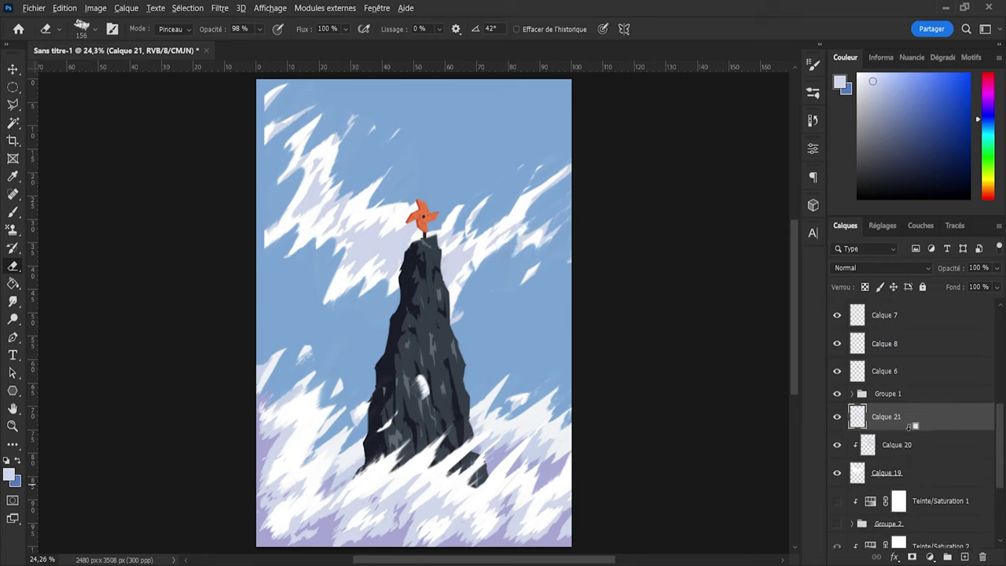
{"action": "left_click", "coordinate": [911, 429], "text": "alt"}
{"action": "key", "text": "i"}
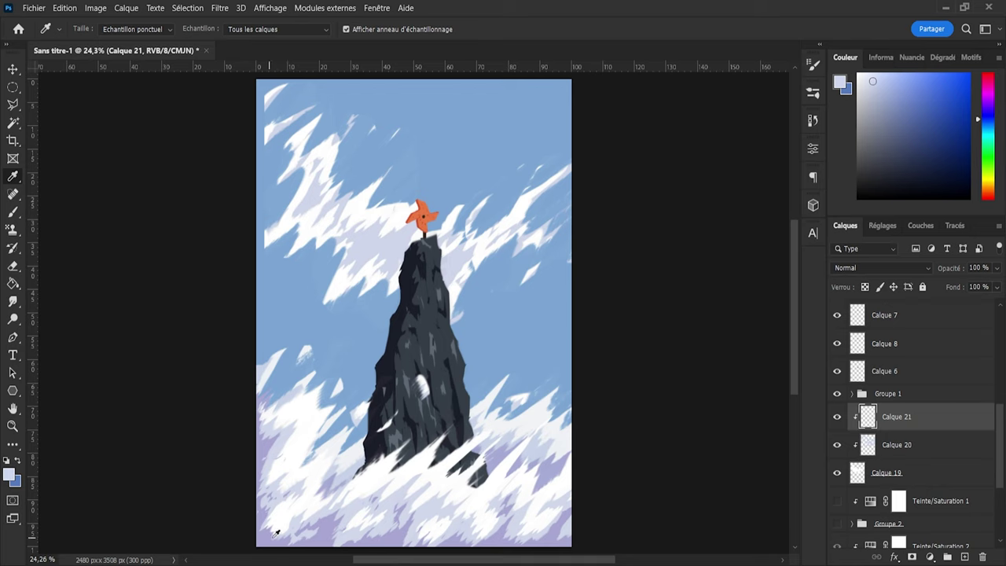
{"action": "left_click", "coordinate": [321, 537]}
{"action": "key", "text": "b"}
{"action": "left_click_drag", "start_coordinate": [373, 255], "coordinate": [464, 235]}
{"action": "left_click_drag", "start_coordinate": [309, 193], "coordinate": [440, 208]}
Step: Erase the purple from the upper-left cloud in streaks, undoing one pass and repainting part of the shading
{"action": "key", "text": "e"}
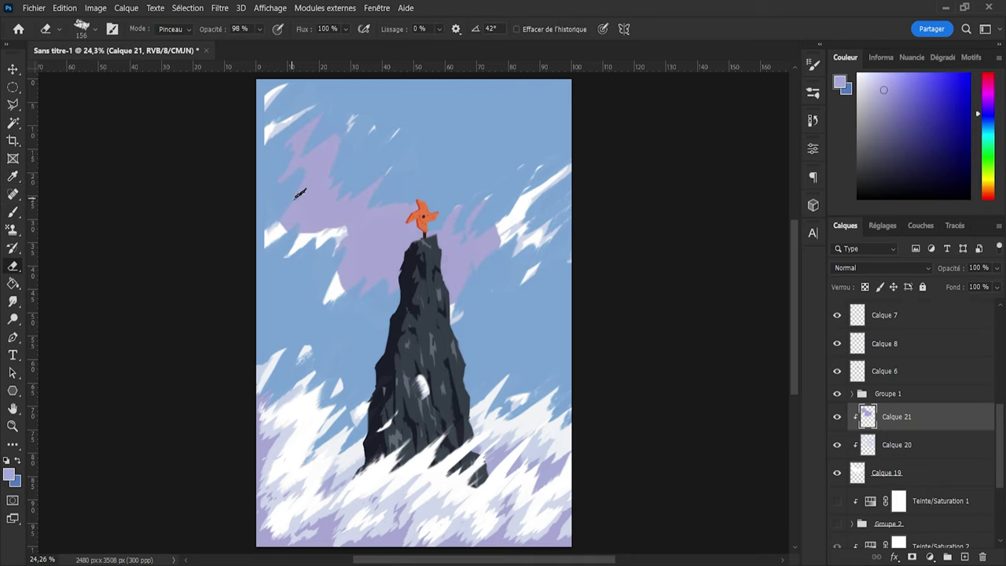
{"action": "mouse_move", "coordinate": [300, 193]}
{"action": "left_mouse_down"}
{"action": "mouse_move", "coordinate": [275, 224]}
{"action": "mouse_move", "coordinate": [302, 124]}
{"action": "mouse_move", "coordinate": [294, 148]}
{"action": "mouse_move", "coordinate": [316, 143]}
{"action": "mouse_move", "coordinate": [307, 174]}
{"action": "left_mouse_up"}
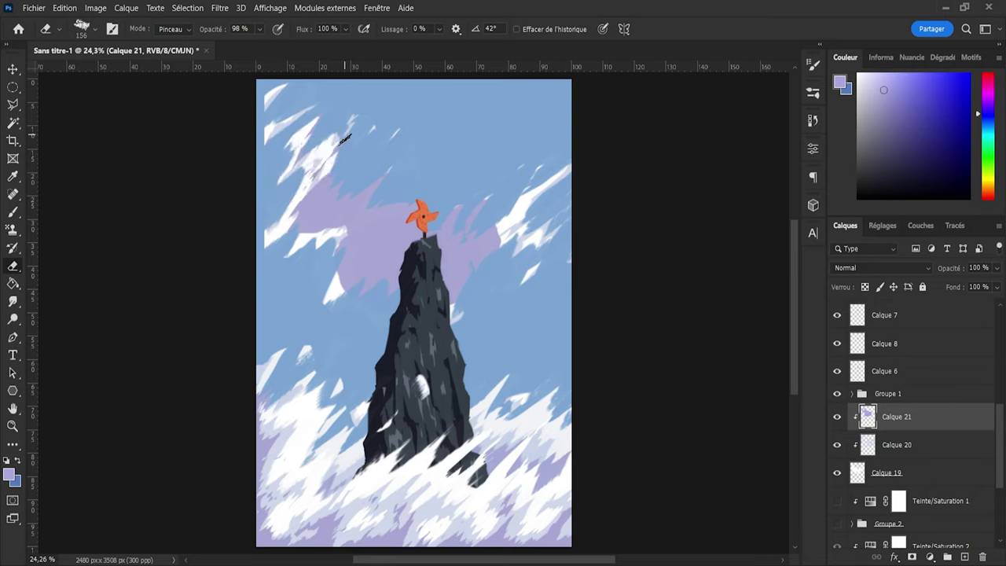
{"action": "left_click_drag", "start_coordinate": [346, 139], "coordinate": [312, 191]}
{"action": "key", "text": "ctrl+z"}
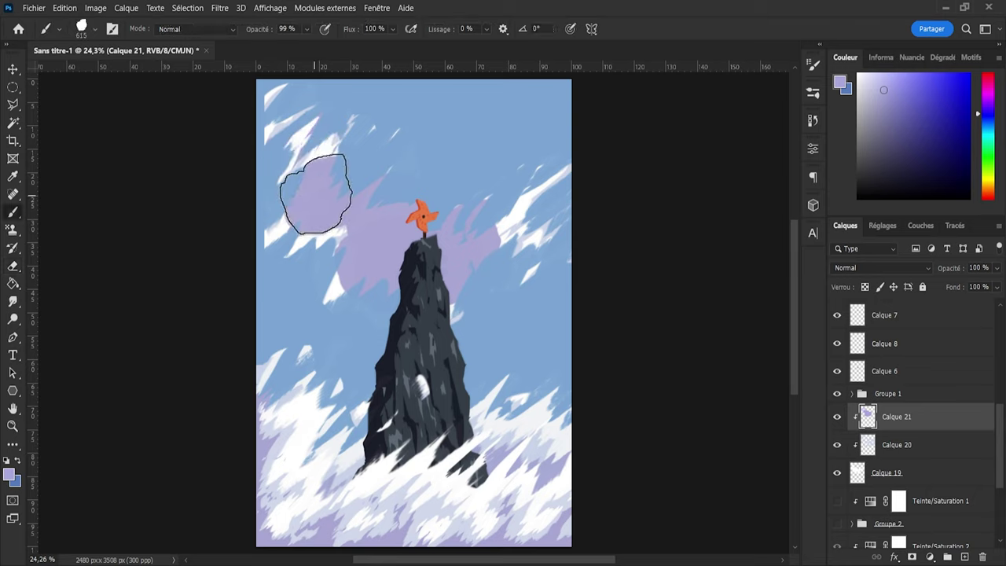
{"action": "mouse_move", "coordinate": [311, 169]}
{"action": "left_mouse_down"}
{"action": "mouse_move", "coordinate": [321, 139]}
{"action": "mouse_move", "coordinate": [333, 144]}
{"action": "mouse_move", "coordinate": [294, 215]}
{"action": "mouse_move", "coordinate": [328, 180]}
{"action": "left_mouse_up"}
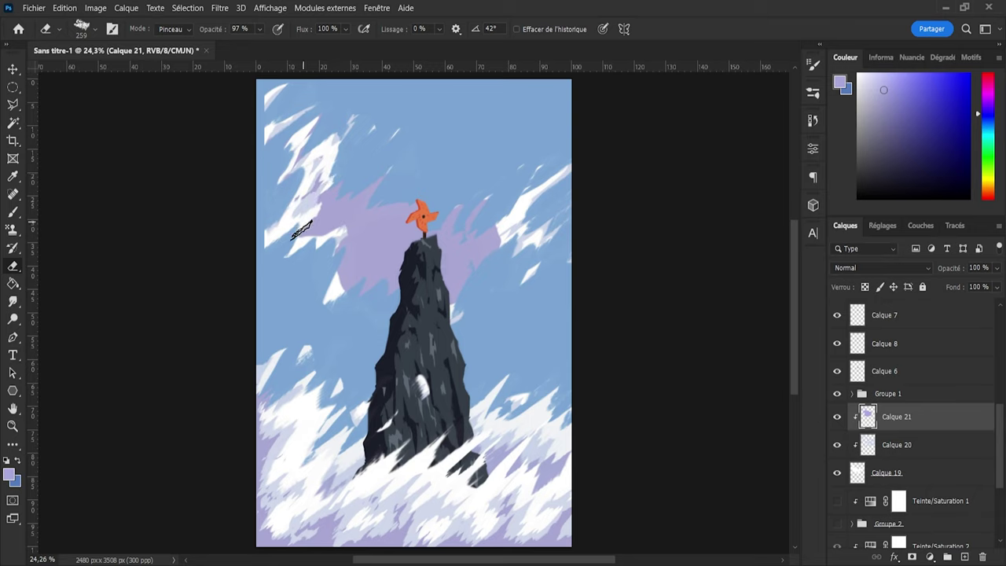
Step: Erase most of the purple around the pinwheel and across the right cloud with eraser size 259, leaving thin shadow streaks
{"action": "key", "text": "ctrl+z"}
{"action": "mouse_move", "coordinate": [319, 212]}
{"action": "left_mouse_down"}
{"action": "mouse_move", "coordinate": [383, 181]}
{"action": "mouse_move", "coordinate": [348, 222]}
{"action": "mouse_move", "coordinate": [358, 214]}
{"action": "mouse_move", "coordinate": [357, 241]}
{"action": "mouse_move", "coordinate": [379, 206]}
{"action": "left_mouse_up"}
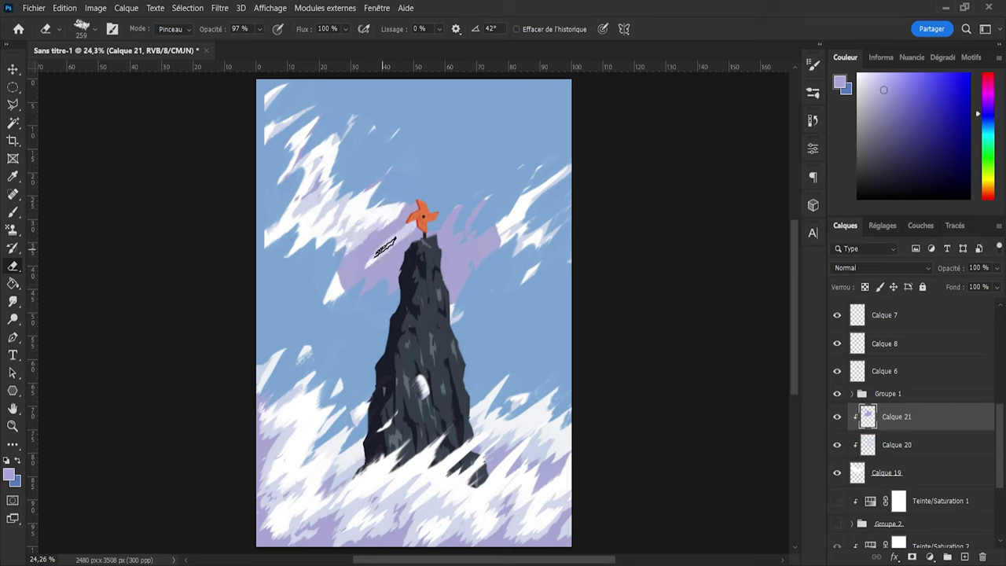
{"action": "mouse_move", "coordinate": [356, 266]}
{"action": "left_mouse_down"}
{"action": "mouse_move", "coordinate": [343, 258]}
{"action": "mouse_move", "coordinate": [349, 289]}
{"action": "mouse_move", "coordinate": [372, 288]}
{"action": "mouse_move", "coordinate": [377, 258]}
{"action": "left_mouse_up"}
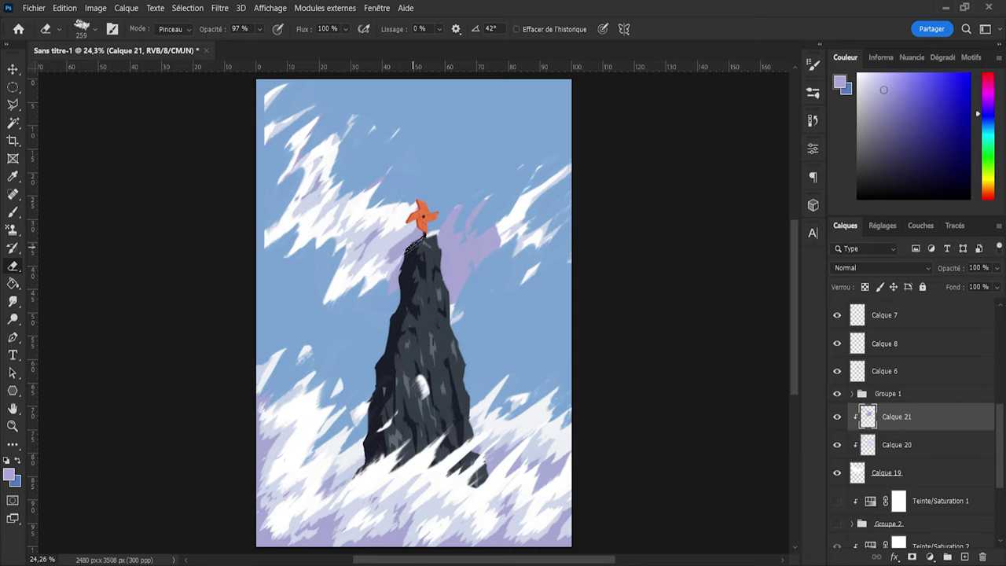
{"action": "mouse_move", "coordinate": [445, 224]}
{"action": "left_mouse_down"}
{"action": "mouse_move", "coordinate": [458, 210]}
{"action": "mouse_move", "coordinate": [440, 235]}
{"action": "mouse_move", "coordinate": [463, 237]}
{"action": "mouse_move", "coordinate": [428, 267]}
{"action": "mouse_move", "coordinate": [483, 251]}
{"action": "mouse_move", "coordinate": [476, 240]}
{"action": "mouse_move", "coordinate": [440, 275]}
{"action": "mouse_move", "coordinate": [456, 303]}
{"action": "mouse_move", "coordinate": [484, 260]}
{"action": "mouse_move", "coordinate": [478, 218]}
{"action": "mouse_move", "coordinate": [500, 243]}
{"action": "mouse_move", "coordinate": [505, 214]}
{"action": "mouse_move", "coordinate": [511, 239]}
{"action": "mouse_move", "coordinate": [481, 216]}
{"action": "left_mouse_up"}
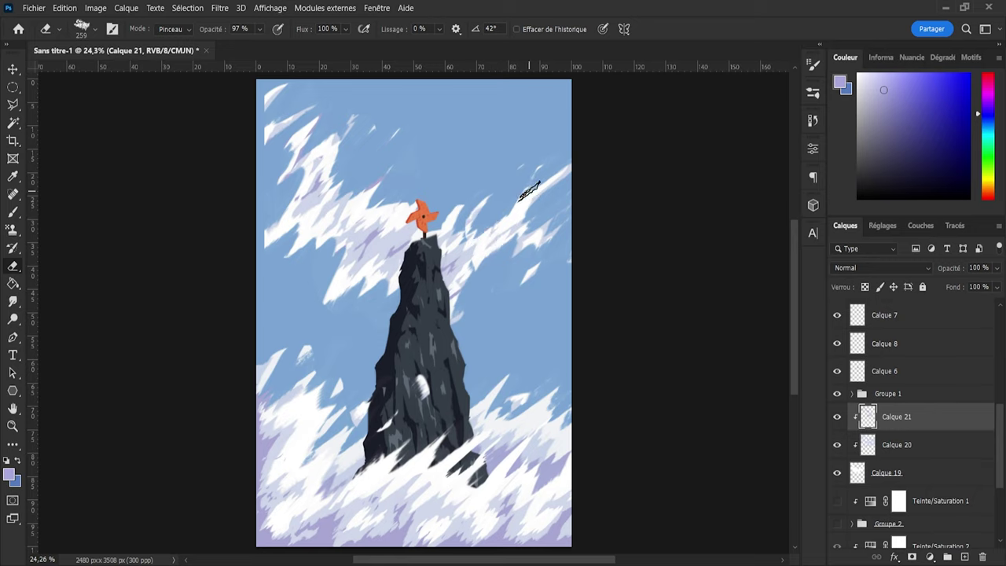
Step: Paint a small purple shadow in the cloud beside the summit with brush size 57 and trim it with eraser size 98
{"action": "key", "text": "b"}
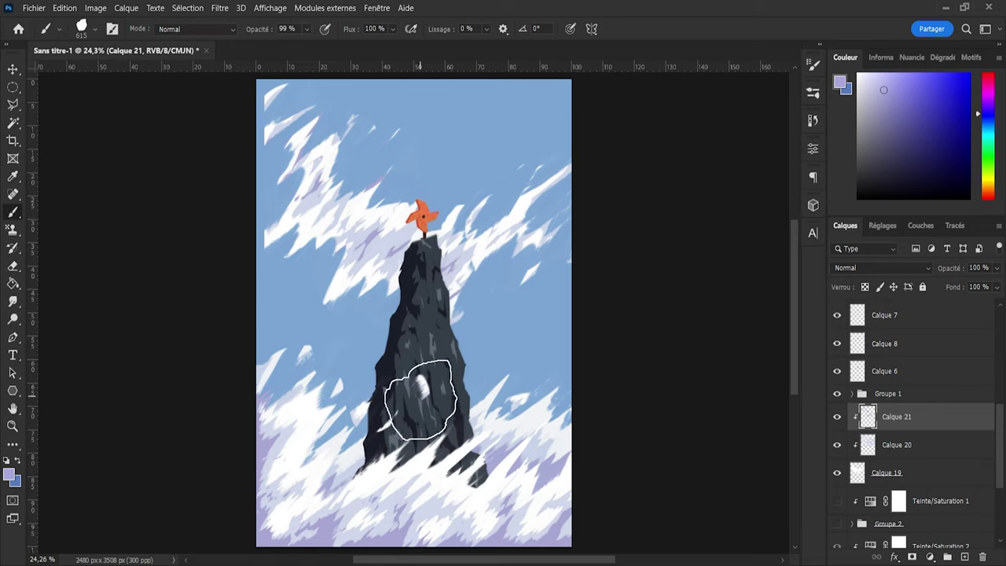
{"action": "right_click", "coordinate": [390, 239], "text": "alt"}
{"action": "mouse_move", "coordinate": [378, 235]}
{"action": "left_mouse_down"}
{"action": "mouse_move", "coordinate": [370, 254]}
{"action": "mouse_move", "coordinate": [389, 246]}
{"action": "left_mouse_up"}
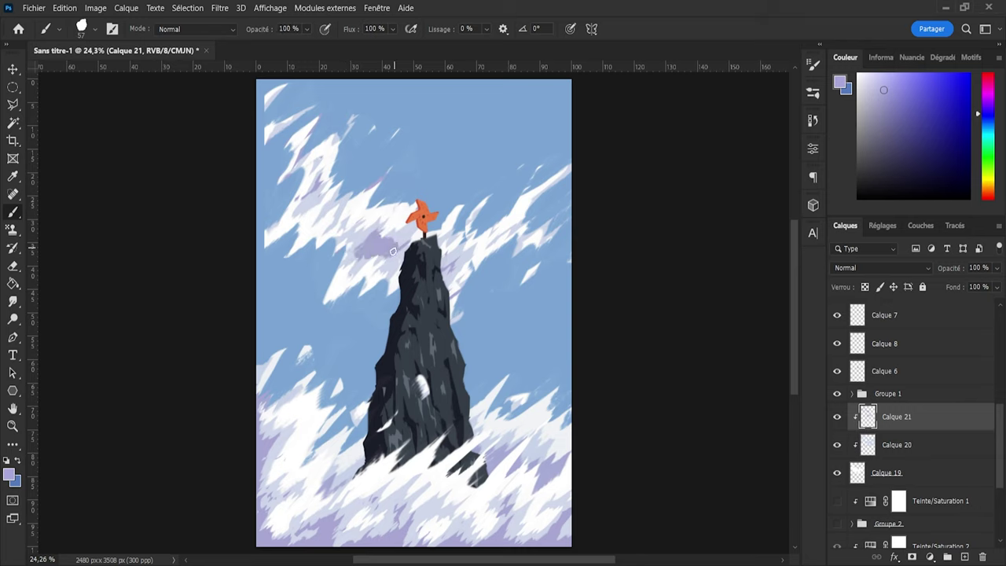
{"action": "key", "text": "e"}
{"action": "key", "text": "bracketleft"}
{"action": "key", "text": "bracketleft"}
{"action": "key", "text": "bracketleft"}
{"action": "key", "text": "bracketleft"}
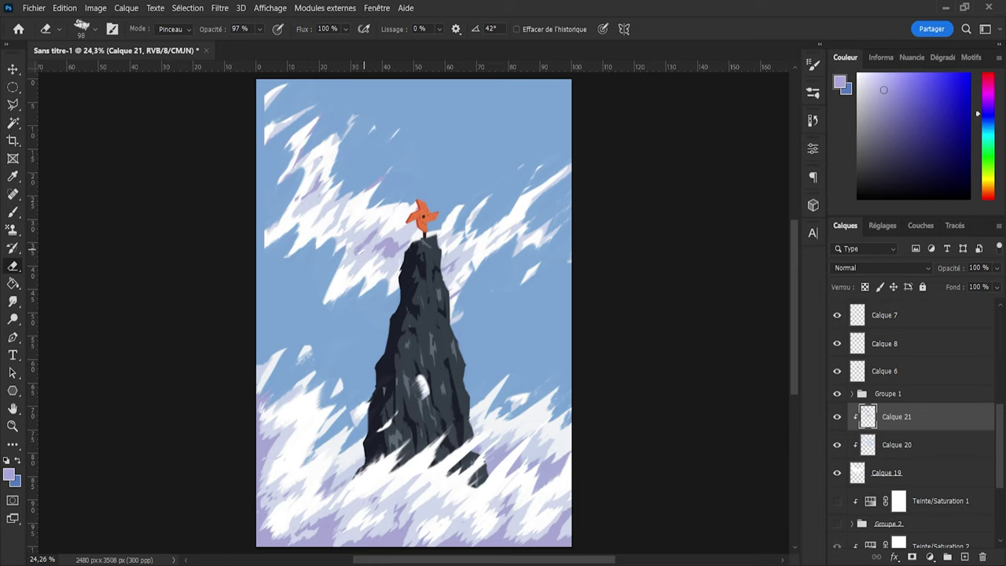
Step: Extend the purple shadow near the summit and erase it into fine slanted streaks
{"action": "key", "text": "b"}
{"action": "left_click_drag", "start_coordinate": [358, 234], "coordinate": [362, 257]}
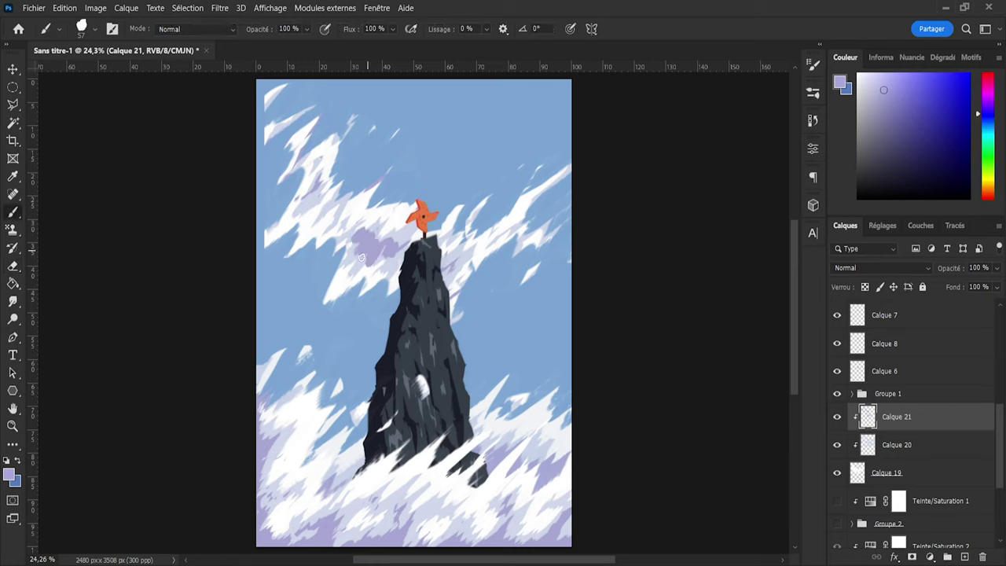
{"action": "key", "text": "e"}
{"action": "left_click_drag", "start_coordinate": [364, 220], "coordinate": [355, 244]}
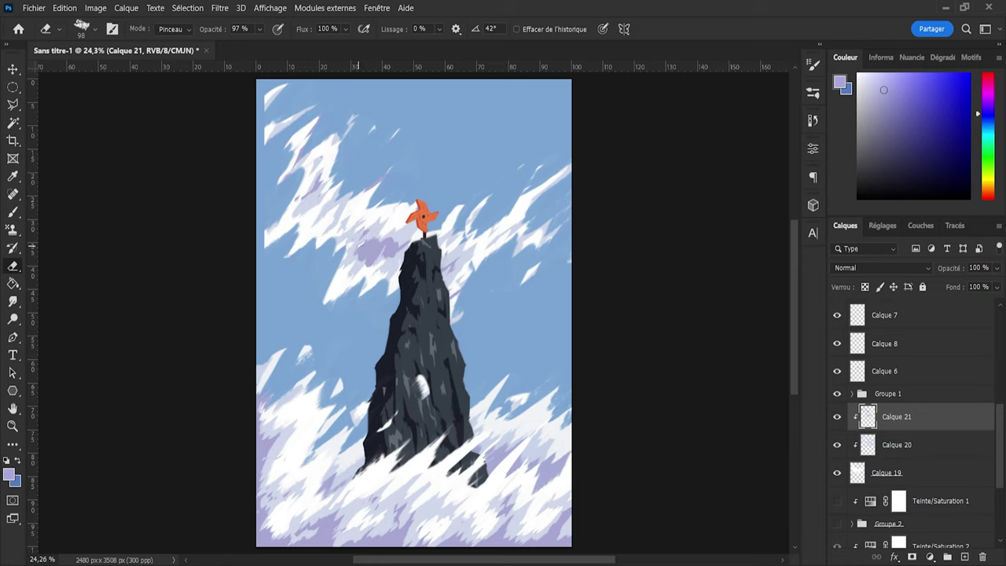
{"action": "mouse_move", "coordinate": [368, 252]}
{"action": "left_mouse_down"}
{"action": "mouse_move", "coordinate": [376, 261]}
{"action": "mouse_move", "coordinate": [394, 243]}
{"action": "mouse_move", "coordinate": [357, 259]}
{"action": "left_mouse_up"}
{"action": "key", "text": "b"}
{"action": "key", "text": "e"}
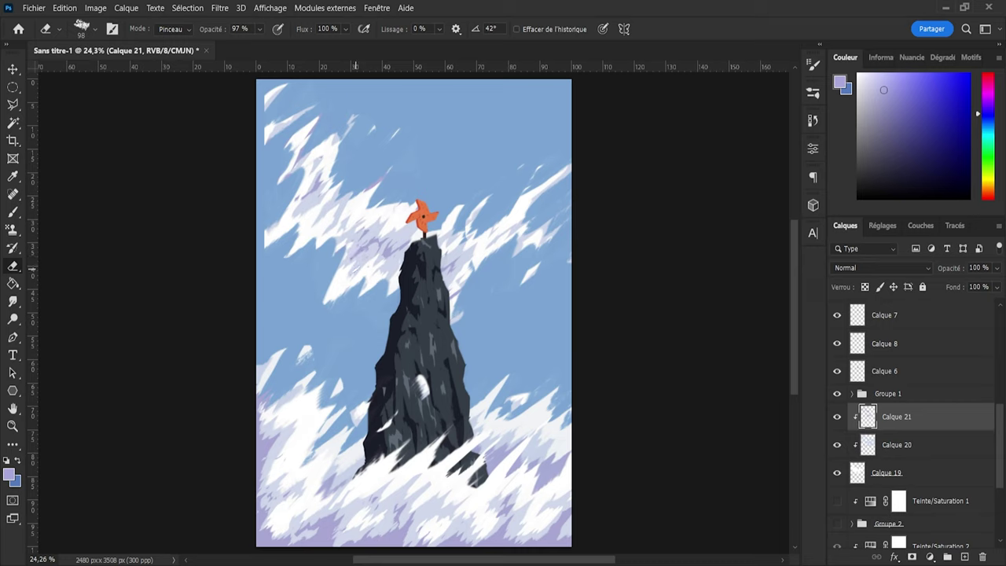
Step: Add small purple shadow touches on both sides of the summit and erase their edges into the cloud shading
{"action": "key", "text": "b"}
{"action": "left_click_drag", "start_coordinate": [368, 248], "coordinate": [360, 270]}
{"action": "key", "text": "e"}
{"action": "key", "text": "b"}
{"action": "mouse_move", "coordinate": [455, 267]}
{"action": "left_mouse_down"}
{"action": "mouse_move", "coordinate": [449, 256]}
{"action": "mouse_move", "coordinate": [454, 269]}
{"action": "mouse_move", "coordinate": [462, 253]}
{"action": "mouse_move", "coordinate": [468, 264]}
{"action": "mouse_move", "coordinate": [463, 252]}
{"action": "left_mouse_up"}
{"action": "key", "text": "e"}
{"action": "key", "text": "b"}
{"action": "key", "text": "e"}
{"action": "left_click_drag", "start_coordinate": [444, 273], "coordinate": [439, 287]}
Step: Add a layer directly above Calque 0 and paint a band of darker blue, adapted from the sky colour, across the lower sky
{"action": "scroll", "coordinate": [919, 442], "scroll_direction": "down", "scroll_amount": 5}
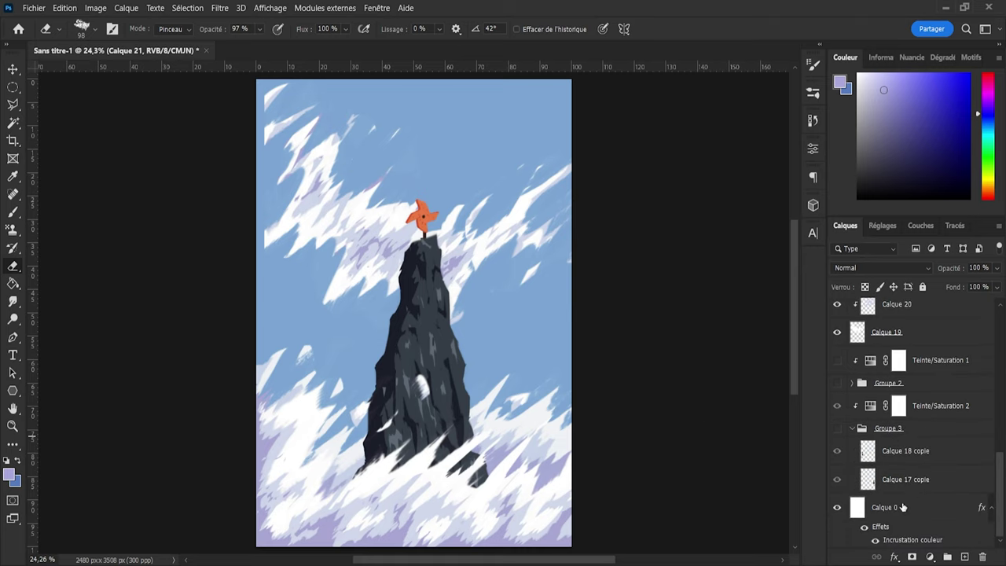
{"action": "left_click", "coordinate": [902, 507]}
{"action": "left_click", "coordinate": [964, 557]}
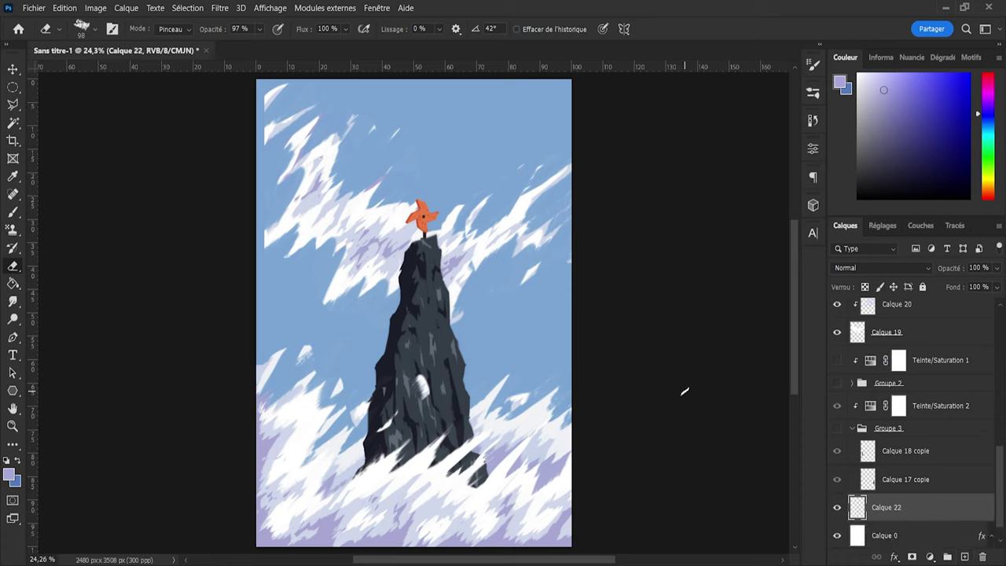
{"action": "key", "text": "i"}
{"action": "left_click", "coordinate": [543, 333]}
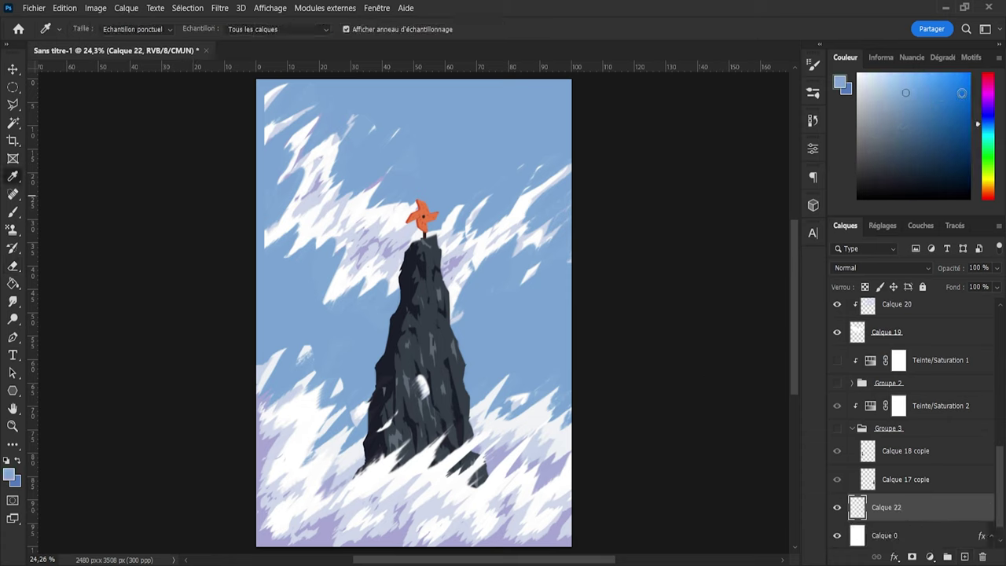
{"action": "left_click", "coordinate": [989, 122]}
{"action": "left_click_drag", "start_coordinate": [911, 103], "coordinate": [920, 118]}
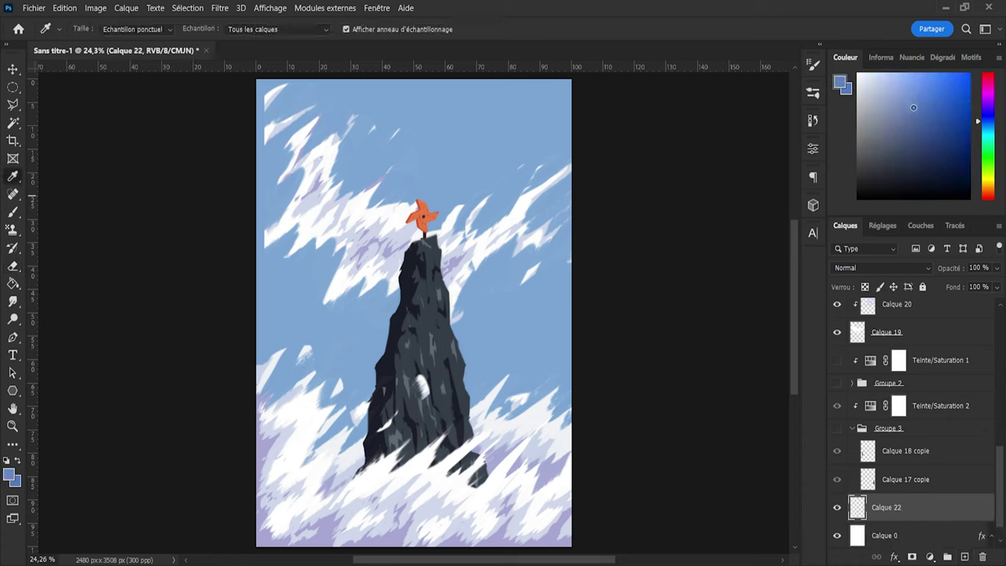
{"action": "key", "text": "b"}
{"action": "mouse_move", "coordinate": [337, 416]}
{"action": "left_mouse_down"}
{"action": "mouse_move", "coordinate": [357, 429]}
{"action": "mouse_move", "coordinate": [299, 399]}
{"action": "mouse_move", "coordinate": [362, 423]}
{"action": "mouse_move", "coordinate": [359, 407]}
{"action": "mouse_move", "coordinate": [577, 393]}
{"action": "left_mouse_up"}
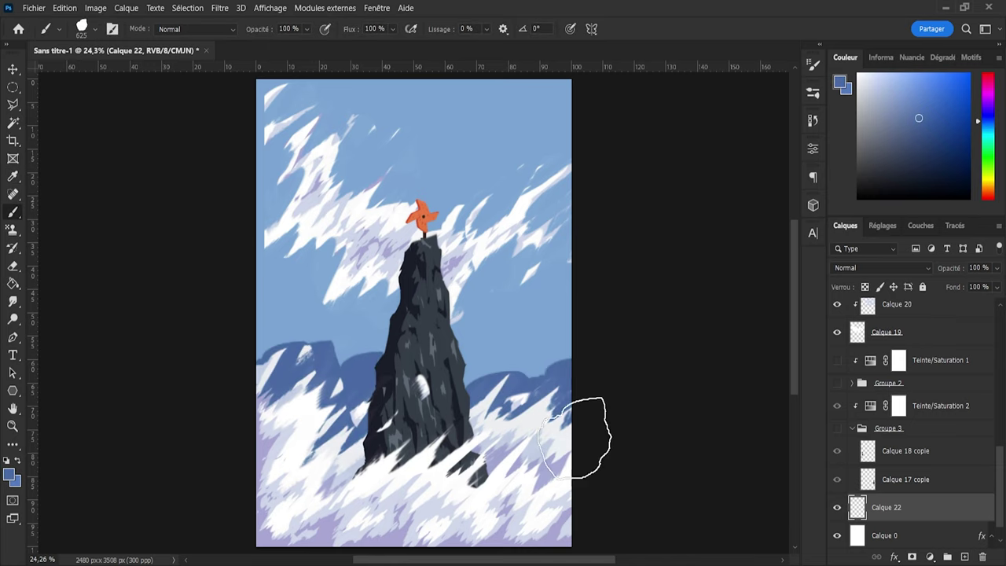
Step: Blend the dark blue band softly upward behind the peak with the textured brush at sizes 637 and 811
{"action": "left_click", "coordinate": [681, 88]}
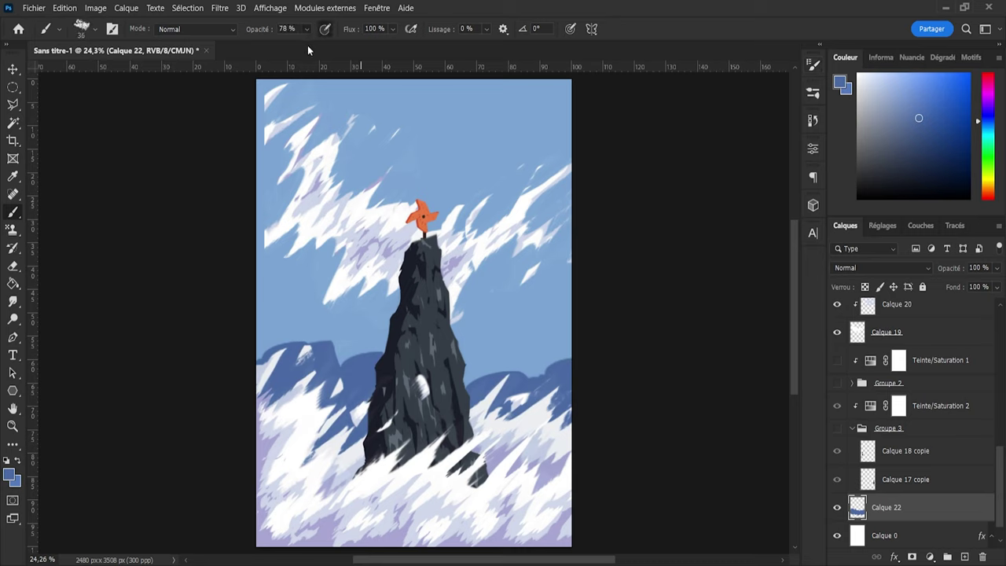
{"action": "left_click_drag", "start_coordinate": [312, 382], "coordinate": [357, 375]}
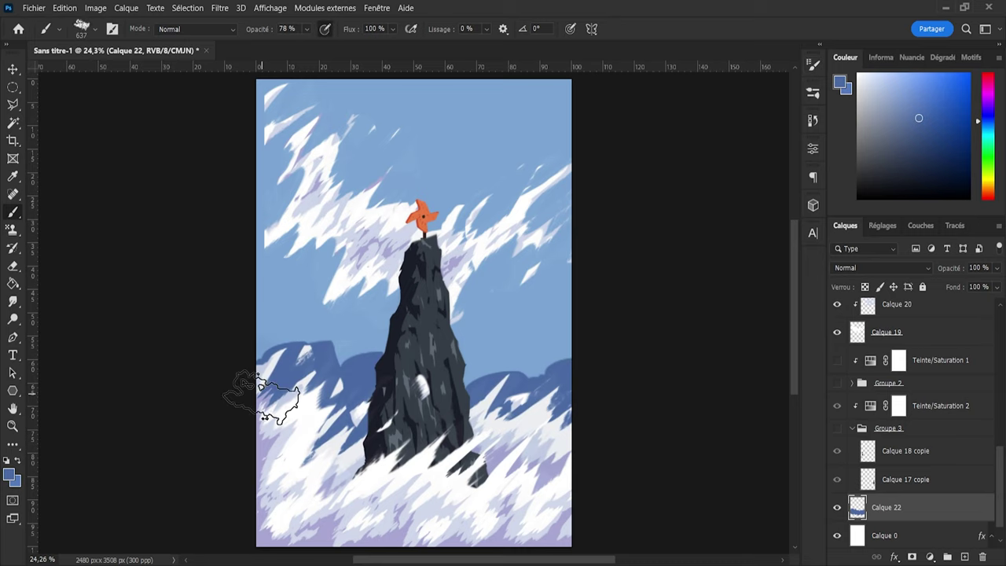
{"action": "mouse_move", "coordinate": [275, 397]}
{"action": "left_mouse_down"}
{"action": "mouse_move", "coordinate": [289, 338]}
{"action": "mouse_move", "coordinate": [279, 382]}
{"action": "mouse_move", "coordinate": [293, 337]}
{"action": "mouse_move", "coordinate": [314, 348]}
{"action": "left_mouse_up"}
{"action": "left_click_drag", "start_coordinate": [302, 334], "coordinate": [349, 332]}
{"action": "mouse_move", "coordinate": [479, 369]}
{"action": "left_mouse_down"}
{"action": "mouse_move", "coordinate": [541, 392]}
{"action": "mouse_move", "coordinate": [361, 431]}
{"action": "mouse_move", "coordinate": [291, 336]}
{"action": "mouse_move", "coordinate": [298, 310]}
{"action": "left_mouse_up"}
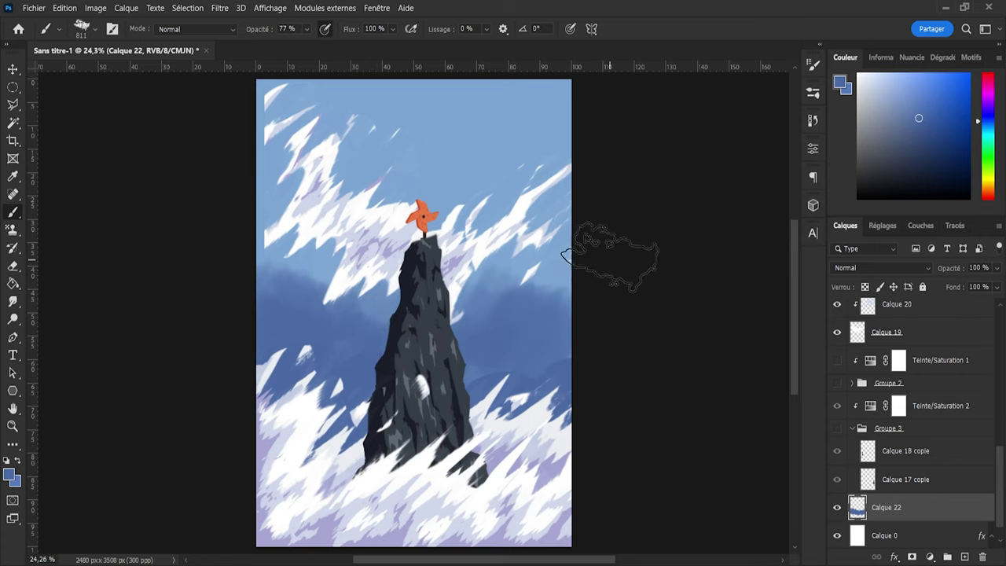
Step: Sample the light blue of the upper sky and brush it over the dark band to fade its lower part
{"action": "key", "text": "i"}
{"action": "left_click", "coordinate": [476, 118]}
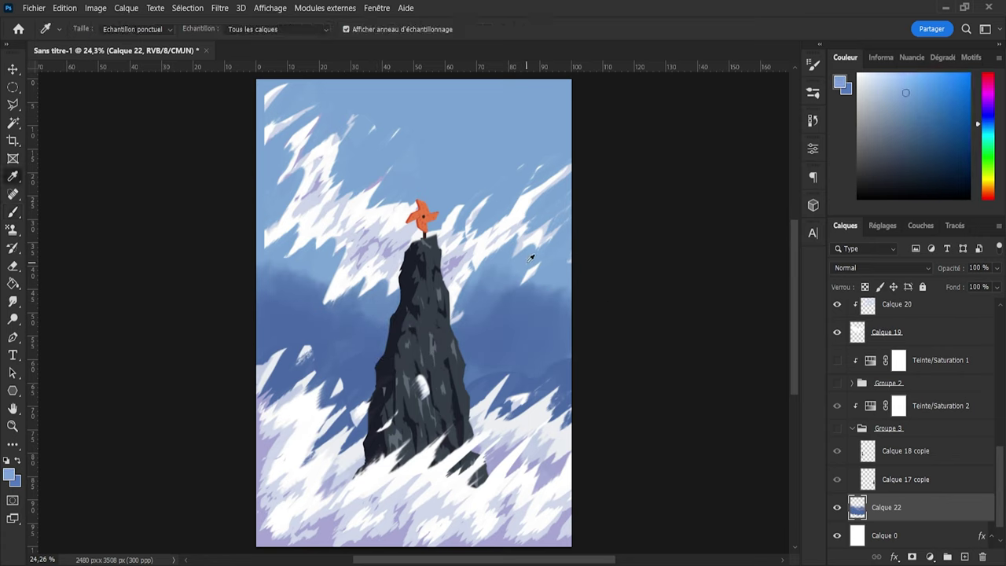
{"action": "key", "text": "b"}
{"action": "mouse_move", "coordinate": [440, 382]}
{"action": "left_mouse_down"}
{"action": "mouse_move", "coordinate": [576, 354]}
{"action": "mouse_move", "coordinate": [406, 431]}
{"action": "mouse_move", "coordinate": [359, 369]}
{"action": "mouse_move", "coordinate": [318, 410]}
{"action": "left_mouse_up"}
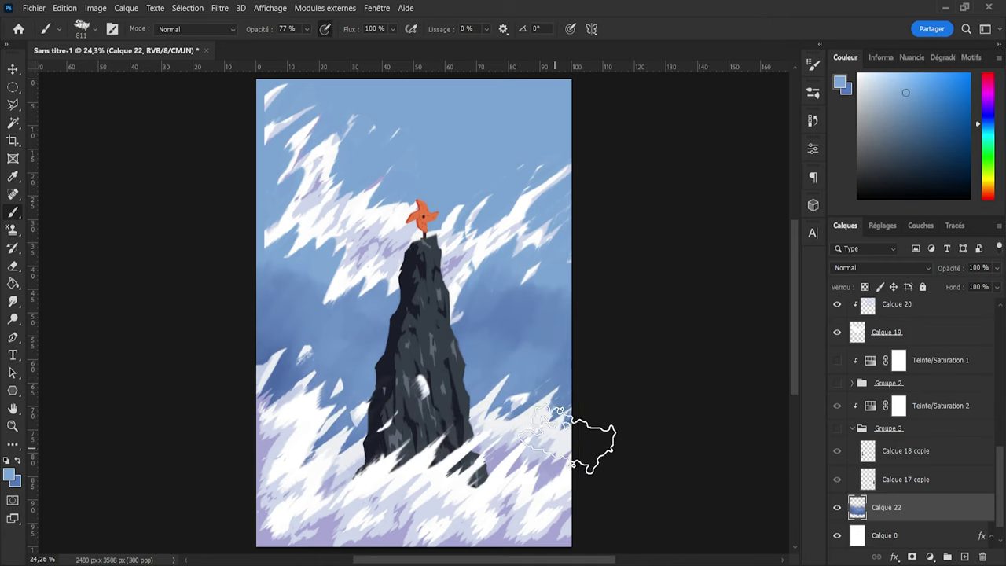
Step: Transform Calque 22 to -100% width and height and move it up so its dark edge meets the canvas's upper edge
{"action": "key", "text": "ctrl+t"}
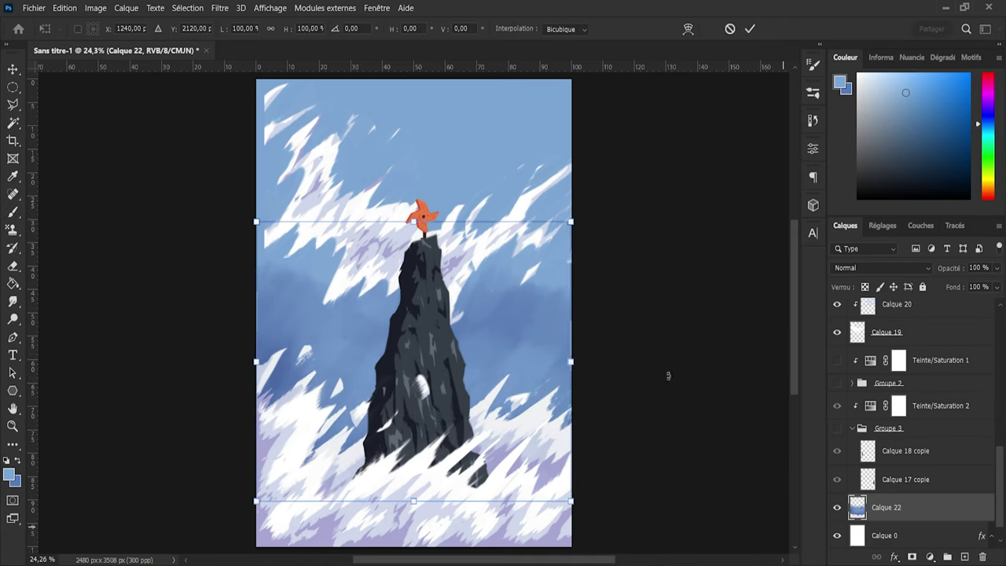
{"action": "left_click_drag", "start_coordinate": [670, 211], "coordinate": [266, 452]}
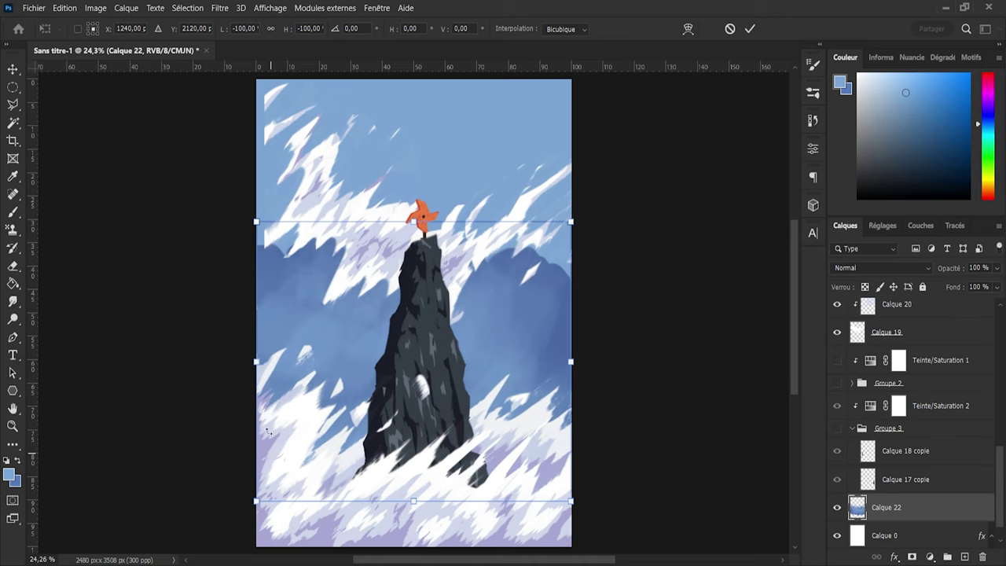
{"action": "left_click_drag", "start_coordinate": [429, 377], "coordinate": [430, 185]}
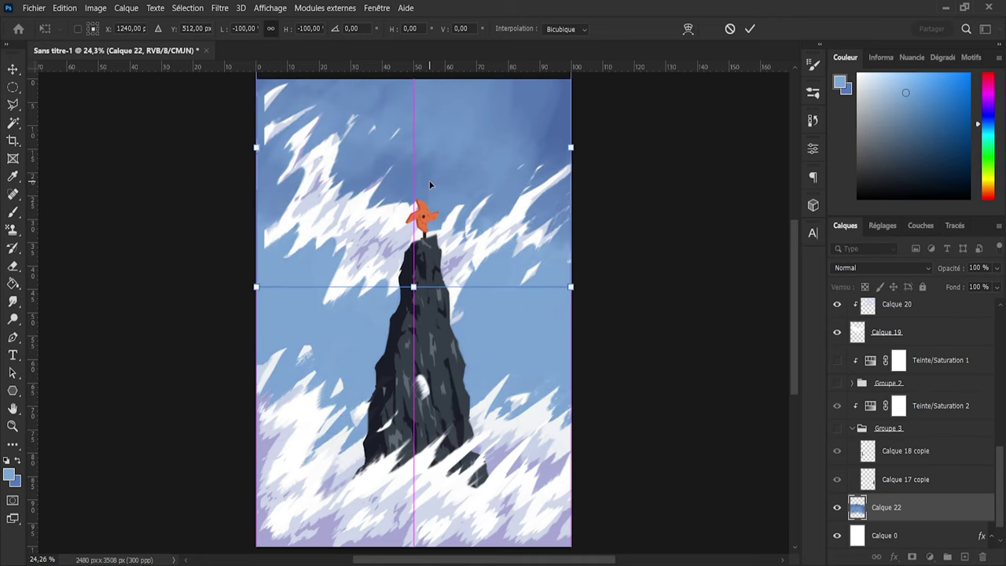
{"action": "left_click", "coordinate": [750, 29]}
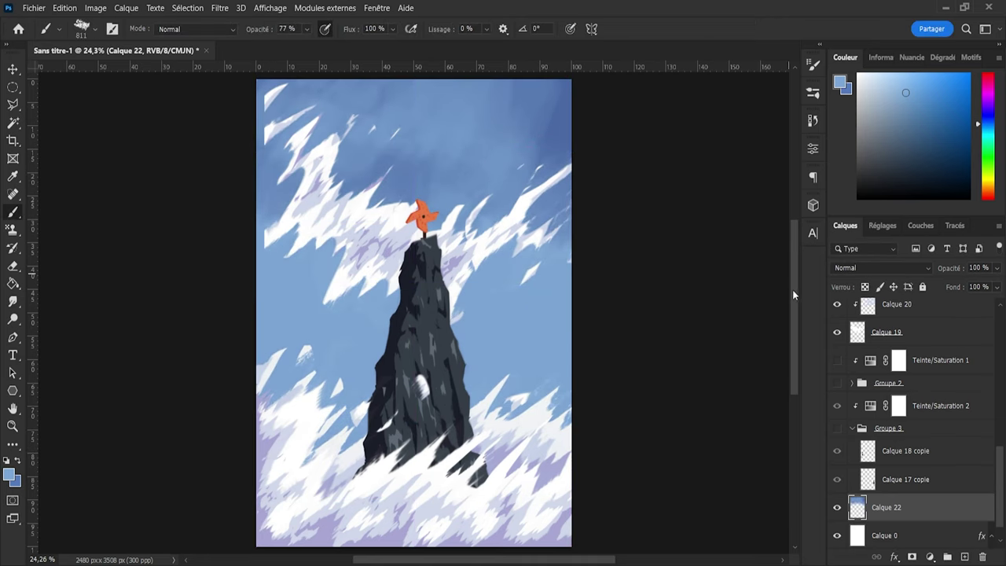
Step: Choose a deeper, more violet blue and paint it over the upper sky on Calque 22
{"action": "scroll", "coordinate": [792, 289], "scroll_direction": "up", "scroll_amount": 3}
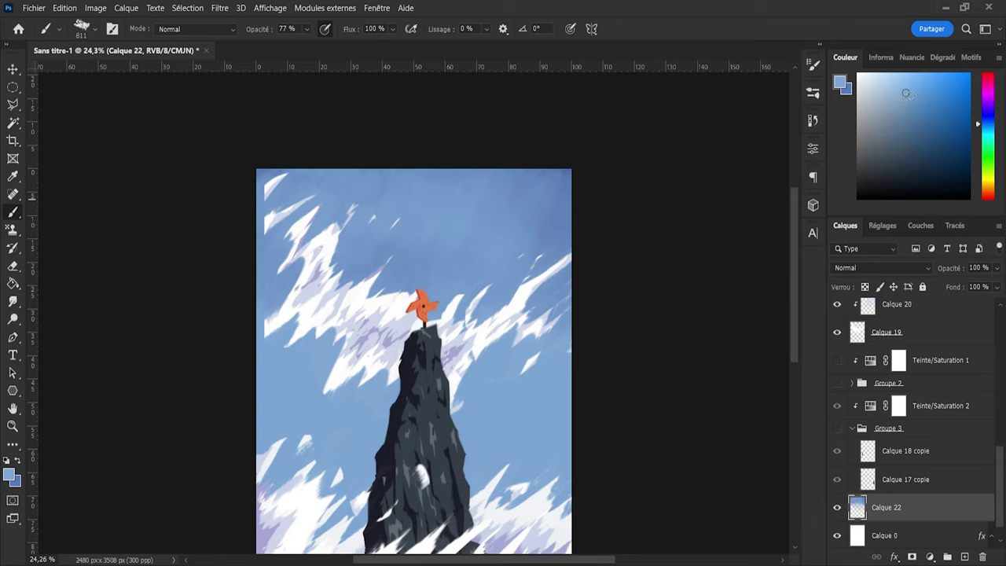
{"action": "left_click", "coordinate": [918, 105]}
{"action": "left_click_drag", "start_coordinate": [988, 126], "coordinate": [989, 122]}
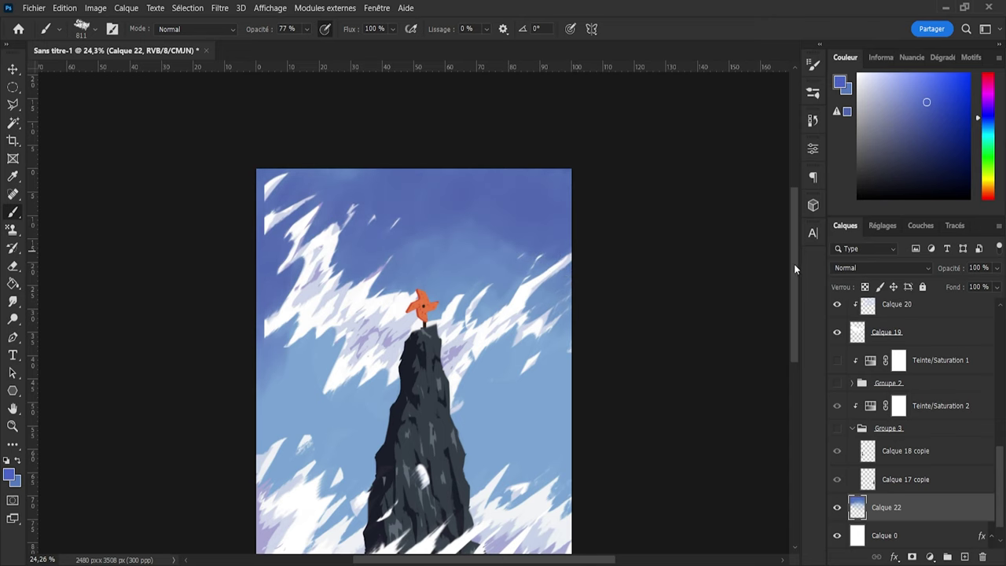
Step: Sample the sky blue beside the peak, lighten it slightly, and brush it over the lower sky on Calque 22
{"action": "left_click_drag", "start_coordinate": [792, 263], "coordinate": [797, 294]}
{"action": "key", "text": "i"}
{"action": "left_click", "coordinate": [538, 350]}
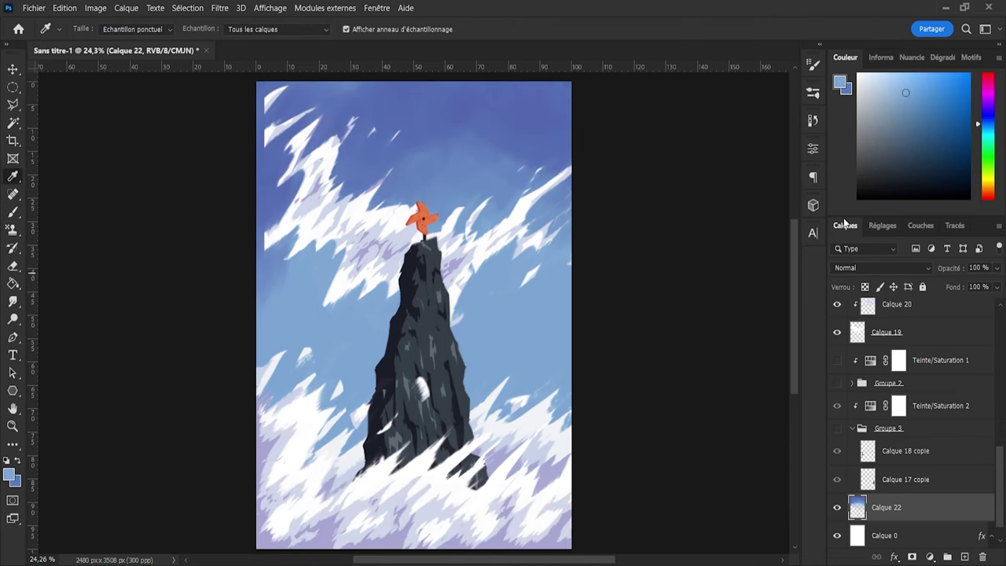
{"action": "left_click_drag", "start_coordinate": [906, 93], "coordinate": [900, 91]}
{"action": "key", "text": "b"}
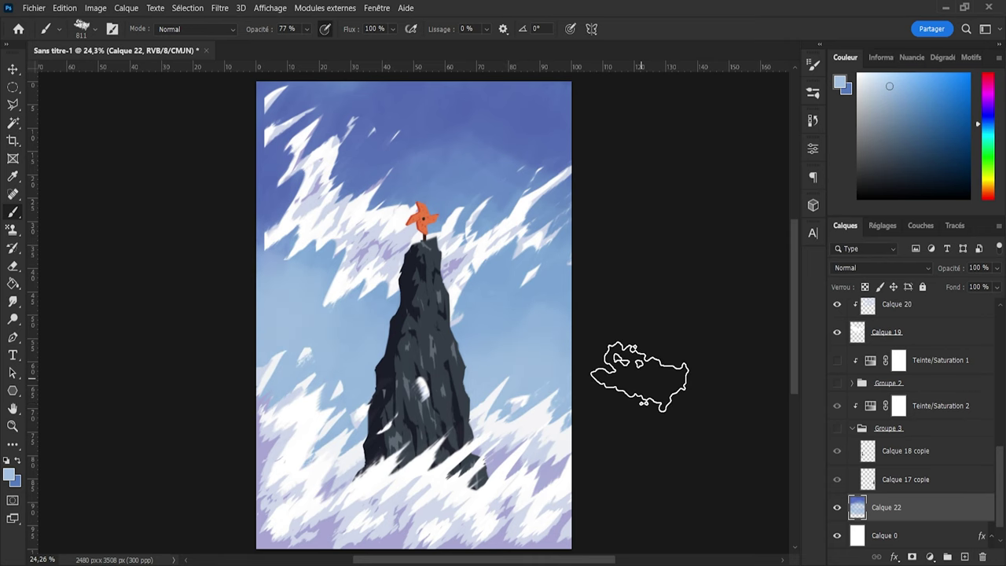
Step: Sample the mid-sky blue beside the peak and brush it around the pinwheel up into the violet-blue upper sky
{"action": "key", "text": "i"}
{"action": "left_click", "coordinate": [513, 290]}
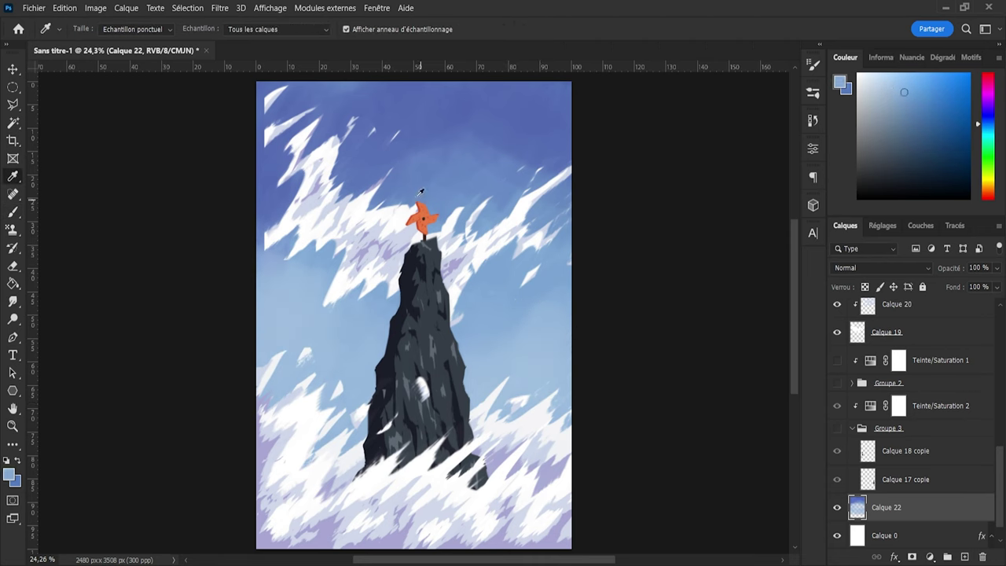
{"action": "key", "text": "b"}
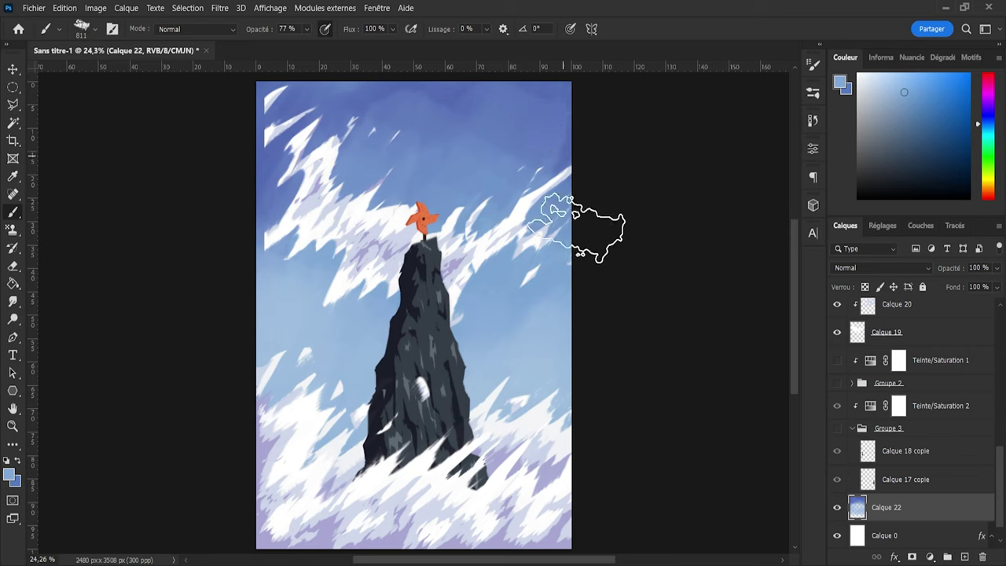
Step: Sample the violet-blue near the canvas's upper edge and brush it back over the upper sky to smooth the gradient
{"action": "scroll", "coordinate": [789, 293], "scroll_direction": "up", "scroll_amount": 2}
{"action": "key", "text": "i"}
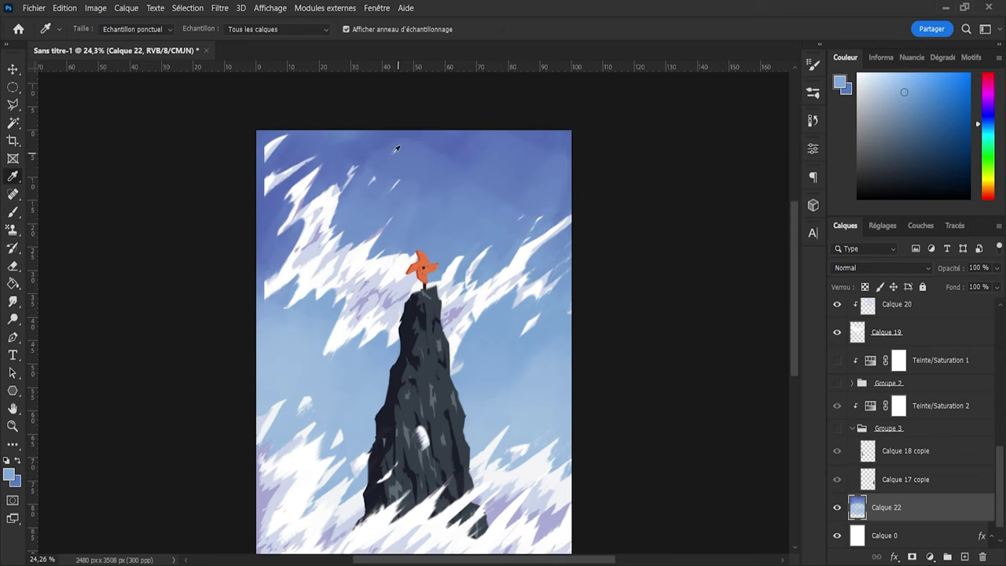
{"action": "left_click", "coordinate": [369, 141]}
{"action": "key", "text": "b"}
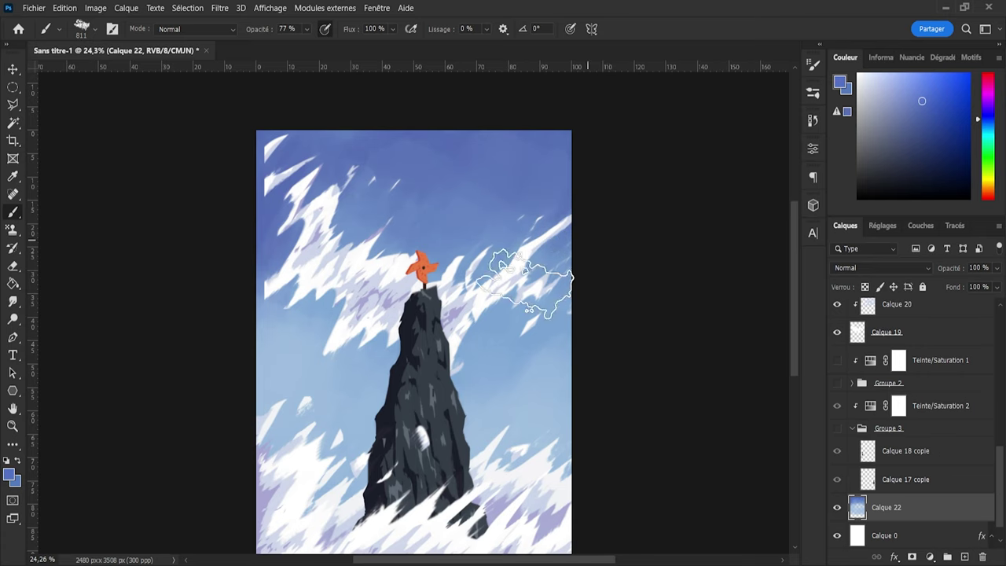
Step: Group the upper cloud layers Calque 19, 20 and 21 and set the group's opacity to 84%
{"action": "scroll", "coordinate": [929, 422], "scroll_direction": "up", "scroll_amount": 1}
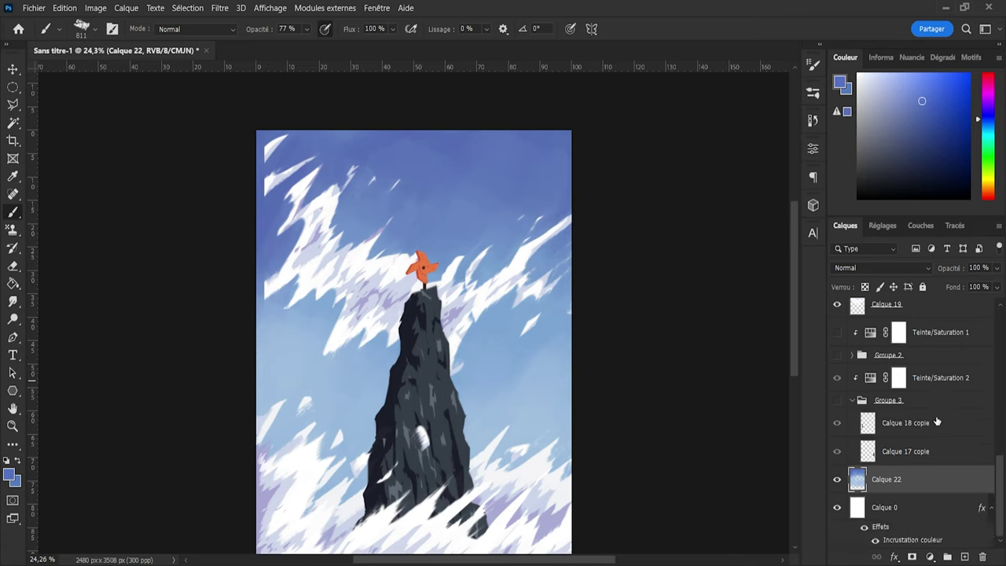
{"action": "left_click", "coordinate": [866, 460]}
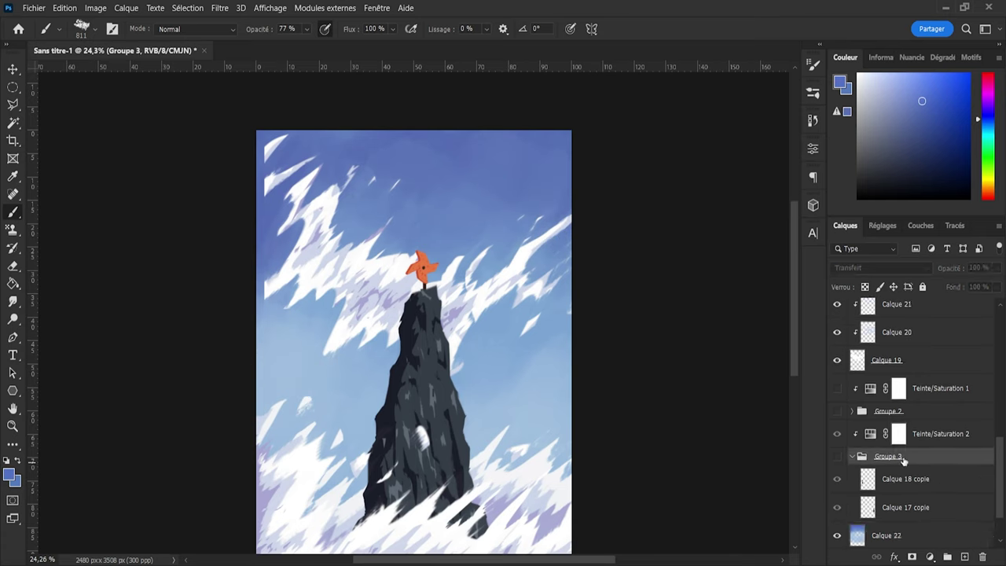
{"action": "scroll", "coordinate": [904, 461], "scroll_direction": "up", "scroll_amount": 1}
{"action": "left_click", "coordinate": [887, 387]}
{"action": "scroll", "coordinate": [887, 386], "scroll_direction": "up", "scroll_amount": 1}
{"action": "left_click", "coordinate": [896, 360], "text": "shift"}
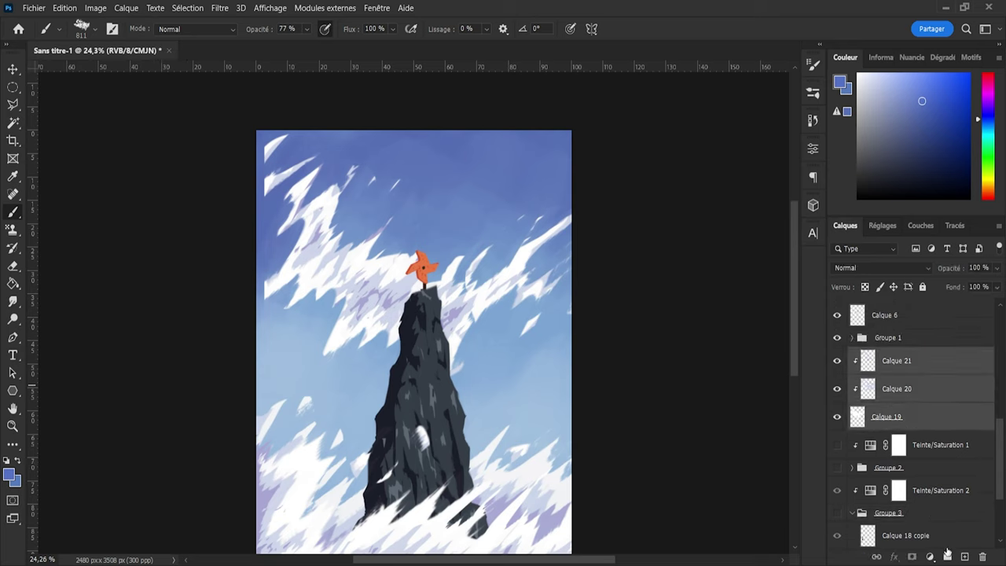
{"action": "left_click", "coordinate": [947, 554]}
{"action": "left_click_drag", "start_coordinate": [993, 283], "coordinate": [989, 283]}
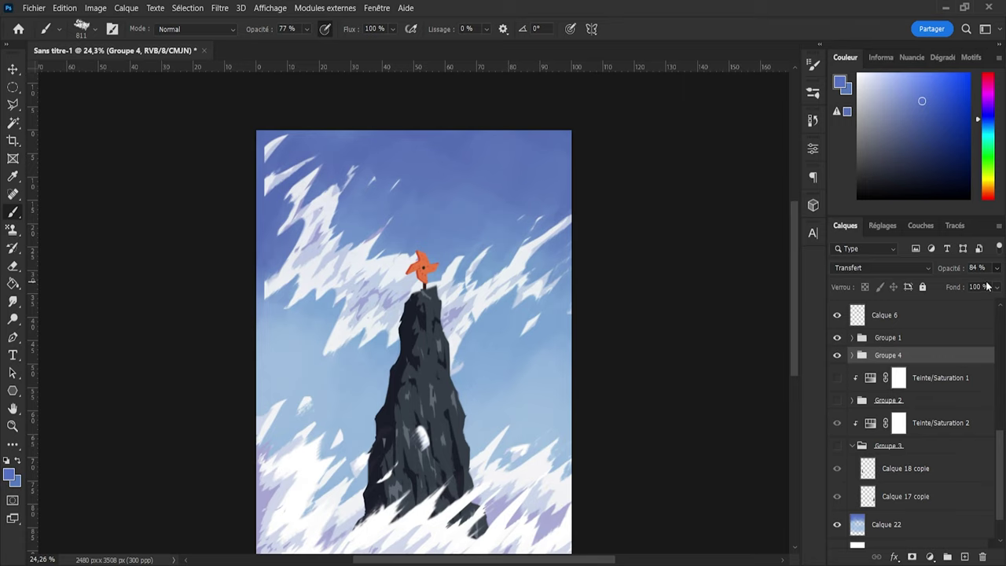
Step: Try blend modes such as Superposition, Incrustation and Lumière tamisée on Groupe 4, return it to Transfert and set its opacity to 75%
{"action": "scroll", "coordinate": [869, 271], "scroll_direction": "down", "scroll_amount": 9}
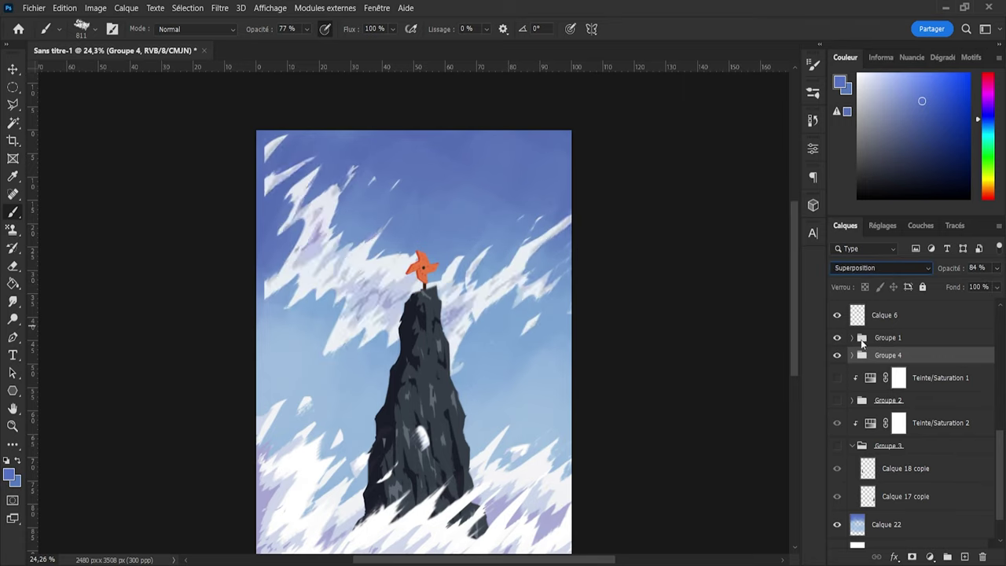
{"action": "key", "text": "Up"}
{"action": "key", "text": "Down"}
{"action": "key", "text": "Down"}
{"action": "key", "text": "Down"}
{"action": "key", "text": "Down"}
{"action": "key", "text": "Down"}
{"action": "key", "text": "Down"}
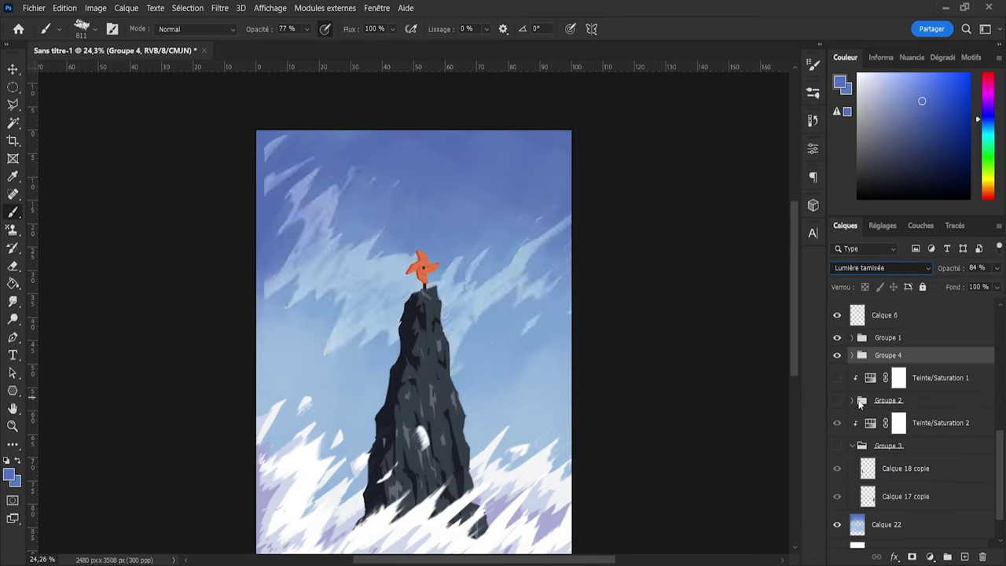
{"action": "key", "text": "Down"}
{"action": "key", "text": "Up"}
{"action": "key", "text": "Up"}
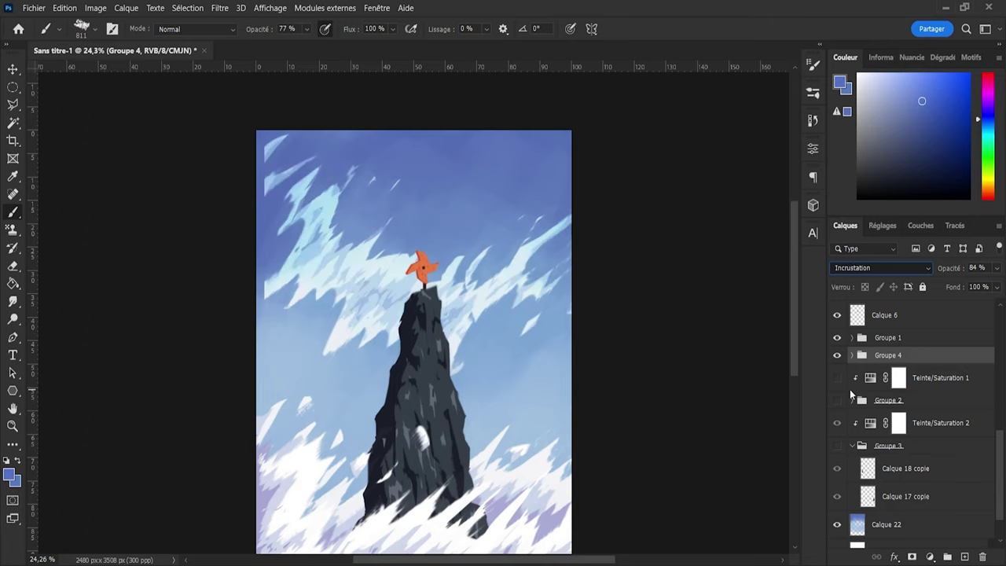
{"action": "key", "text": "Down"}
{"action": "key", "text": "Down"}
{"action": "key", "text": "Down"}
{"action": "key", "text": "Down"}
{"action": "key", "text": "Down"}
{"action": "key", "text": "Down"}
{"action": "key", "text": "Down"}
{"action": "key", "text": "Down"}
{"action": "key", "text": "Down"}
{"action": "key", "text": "Down"}
{"action": "key", "text": "Down"}
{"action": "key", "text": "Down"}
{"action": "key", "text": "Down"}
{"action": "key", "text": "Down"}
{"action": "key", "text": "Down"}
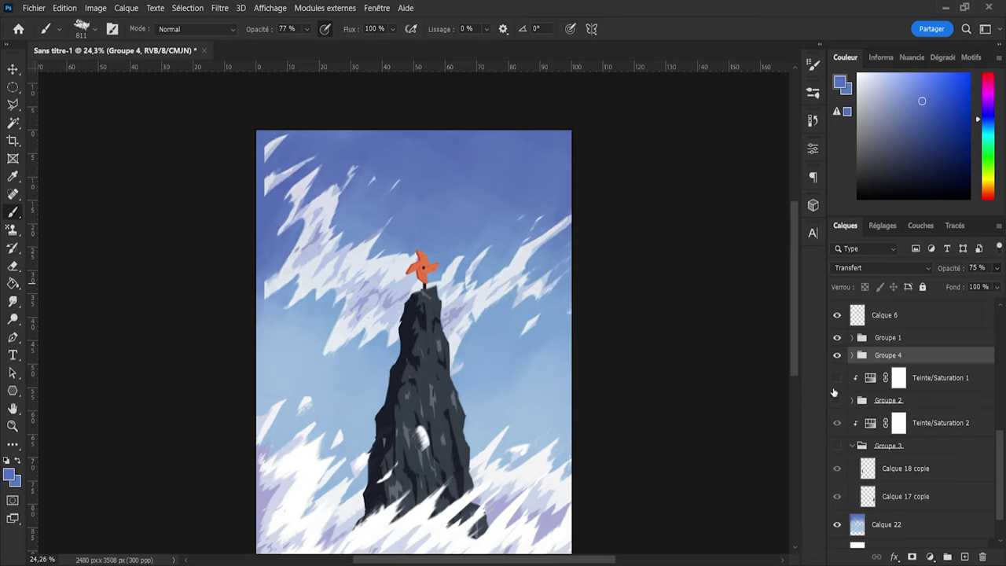
{"action": "scroll", "coordinate": [897, 396], "scroll_direction": "up", "scroll_amount": 3}
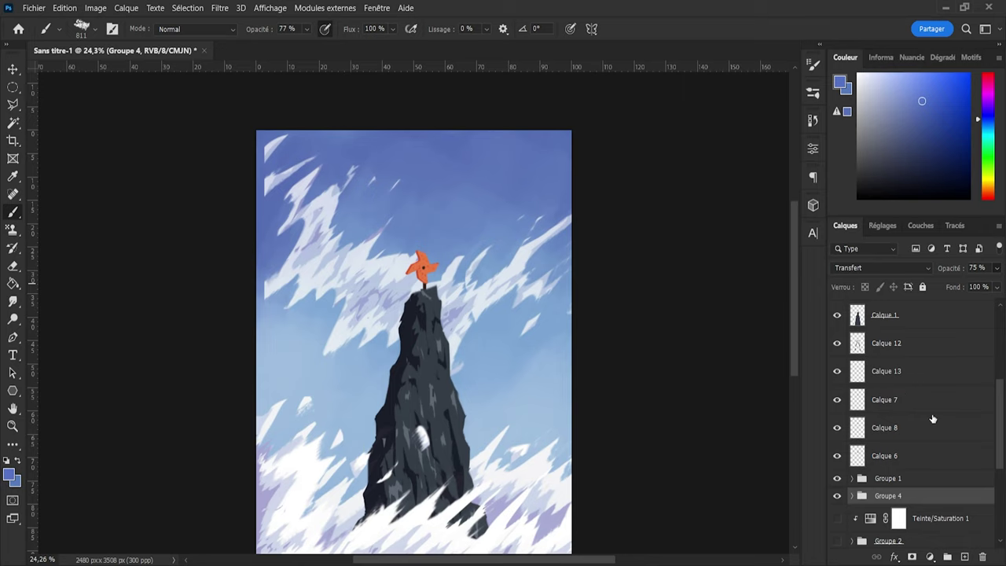
{"action": "scroll", "coordinate": [600, 387], "scroll_direction": "down", "scroll_amount": 3}
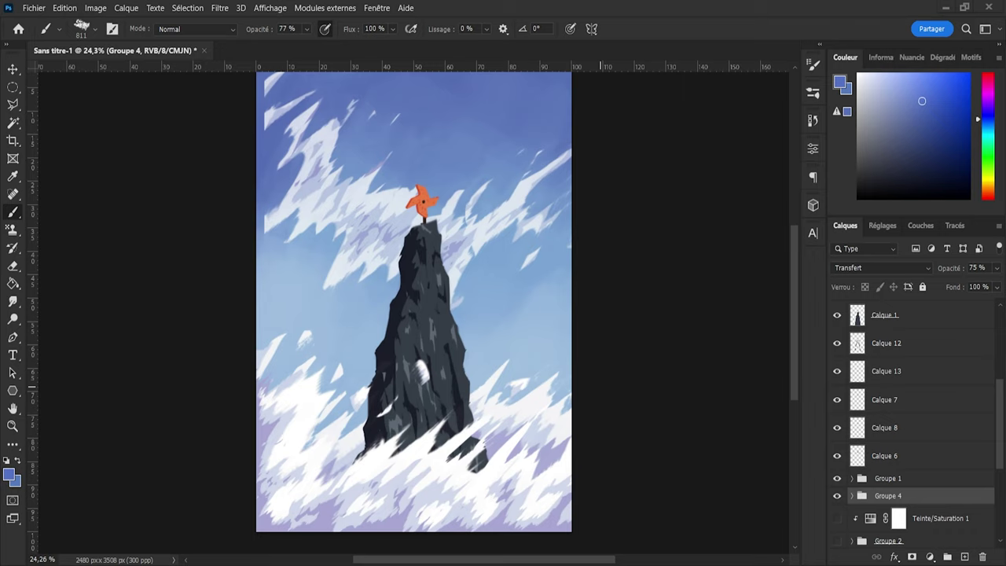
{"action": "scroll", "coordinate": [452, 393], "scroll_direction": "up", "scroll_amount": 2}
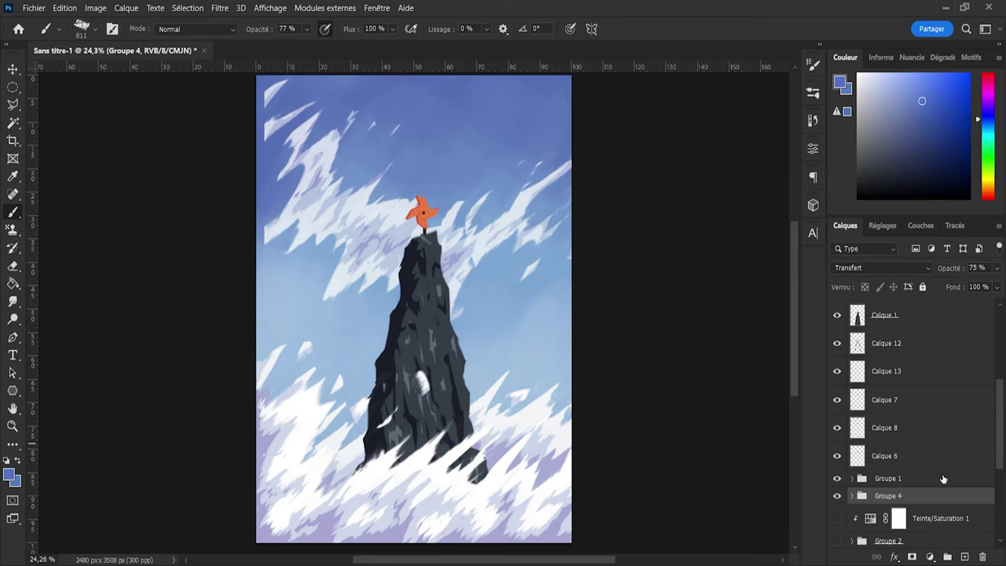
{"action": "scroll", "coordinate": [943, 481], "scroll_direction": "down", "scroll_amount": 3}
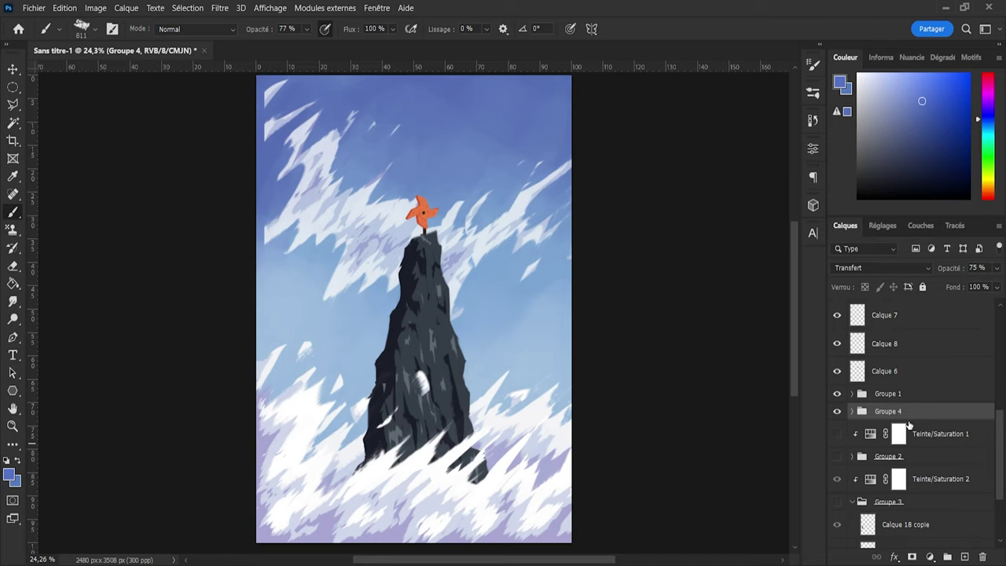
{"action": "scroll", "coordinate": [909, 425], "scroll_direction": "up", "scroll_amount": 3}
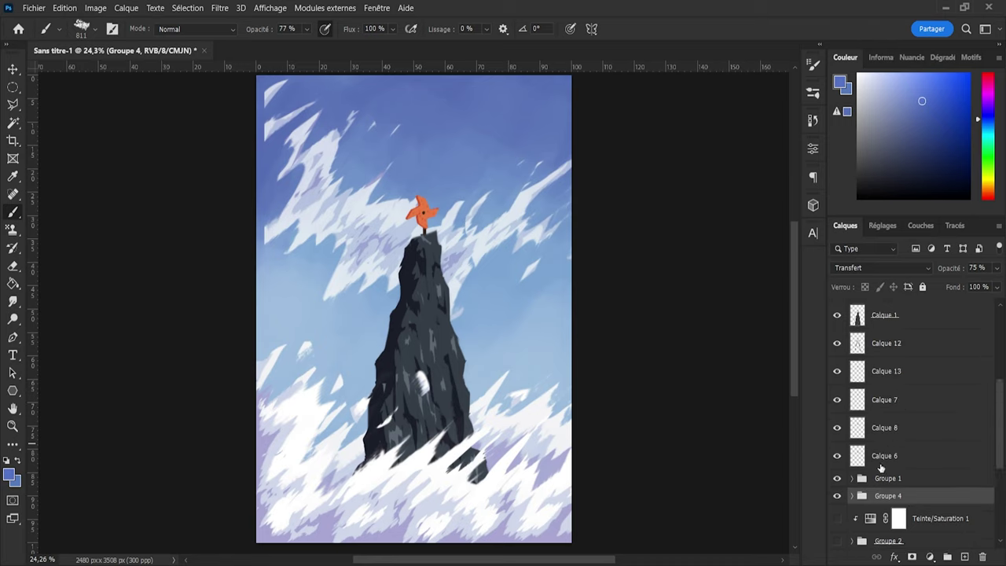
Step: Smudge the upper cloud's edge near the pinwheel up and outward into pointed wisps on Calque 19 inside Groupe 4
{"action": "scroll", "coordinate": [880, 467], "scroll_direction": "down", "scroll_amount": 1}
{"action": "left_click", "coordinate": [837, 468]}
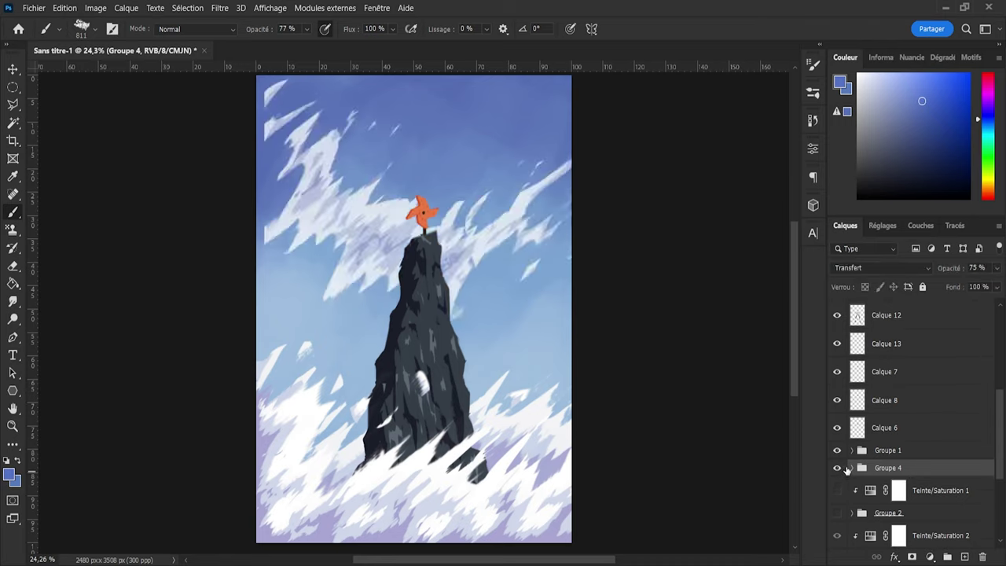
{"action": "left_click", "coordinate": [851, 468]}
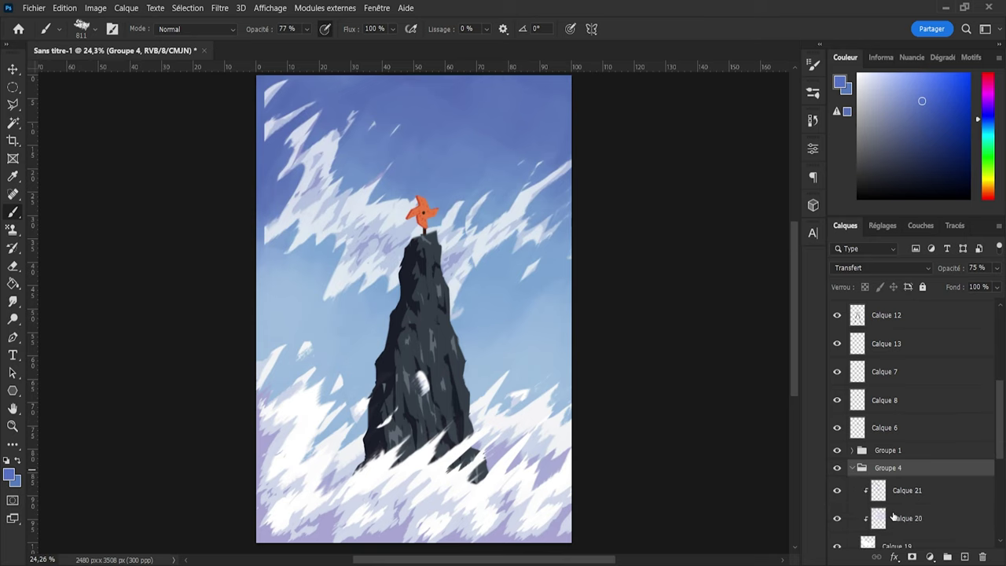
{"action": "scroll", "coordinate": [872, 483], "scroll_direction": "down", "scroll_amount": 1}
{"action": "left_click", "coordinate": [882, 494]}
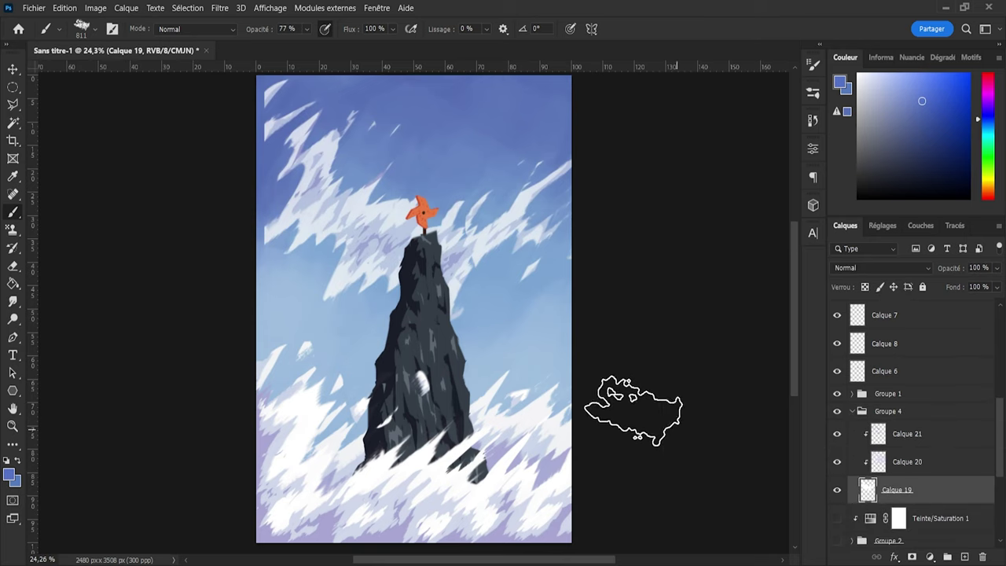
{"action": "left_click", "coordinate": [13, 301]}
{"action": "scroll", "coordinate": [381, 230], "scroll_direction": "up", "scroll_amount": 2}
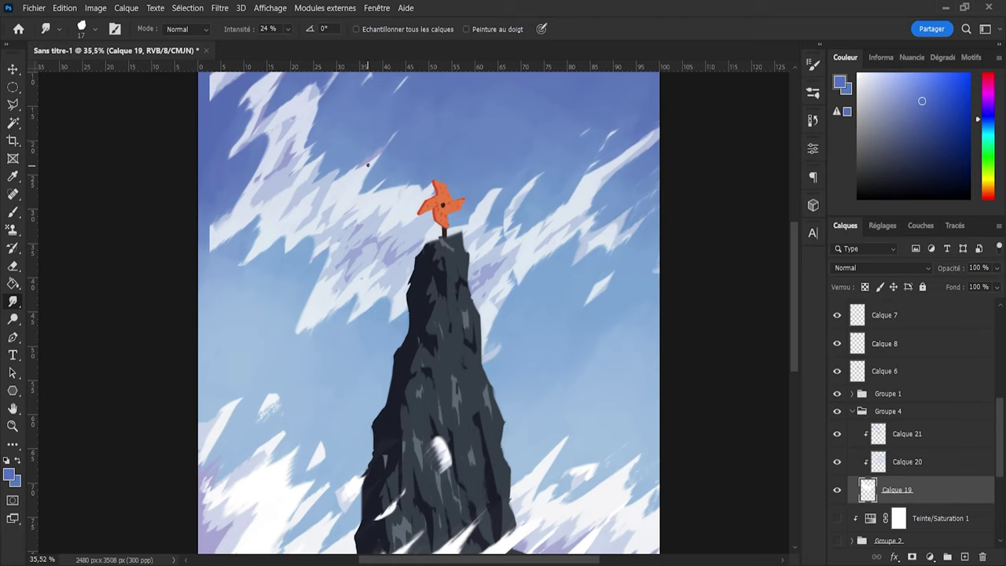
{"action": "right_click", "coordinate": [382, 150], "text": "alt"}
{"action": "left_click_drag", "start_coordinate": [373, 161], "coordinate": [418, 102]}
{"action": "left_click_drag", "start_coordinate": [382, 158], "coordinate": [419, 125]}
{"action": "mouse_move", "coordinate": [377, 183]}
{"action": "left_mouse_down"}
{"action": "mouse_move", "coordinate": [433, 139]}
{"action": "mouse_move", "coordinate": [392, 185]}
{"action": "mouse_move", "coordinate": [460, 141]}
{"action": "left_mouse_up"}
{"action": "left_click_drag", "start_coordinate": [435, 179], "coordinate": [481, 135]}
Step: Set the Smudge brush size to 25 and refine the edges of the upper clouds on Calque 19
{"action": "key", "text": "bracketleft"}
{"action": "key", "text": "bracketleft"}
{"action": "key", "text": "bracketleft"}
{"action": "key", "text": "bracketleft"}
{"action": "key", "text": "bracketleft"}
{"action": "key", "text": "bracketleft"}
{"action": "key", "text": "bracketleft"}
{"action": "key", "text": "bracketright"}
{"action": "key", "text": "bracketright"}
{"action": "left_click_drag", "start_coordinate": [791, 293], "coordinate": [793, 267]}
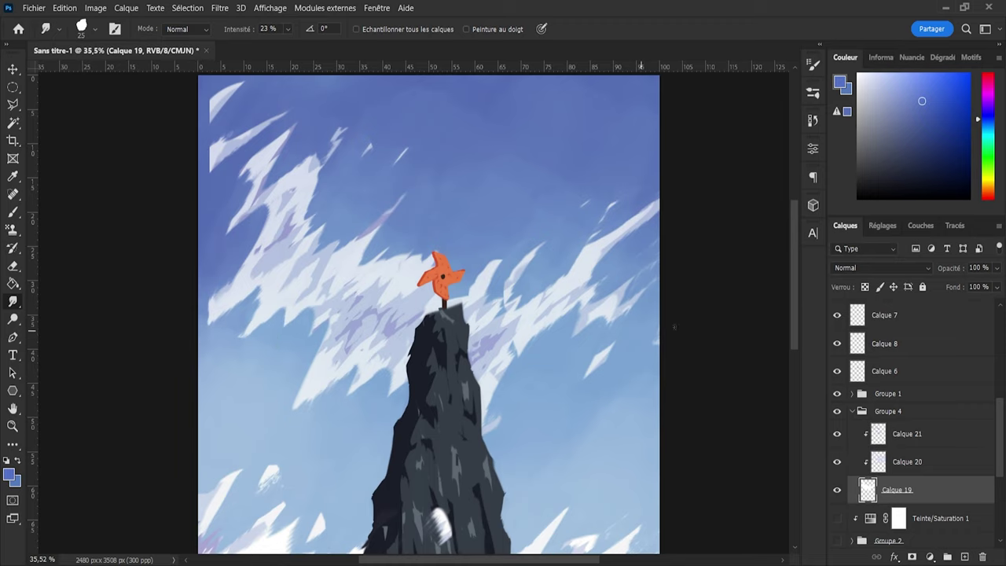
{"action": "scroll", "coordinate": [797, 313], "scroll_direction": "up", "scroll_amount": 3}
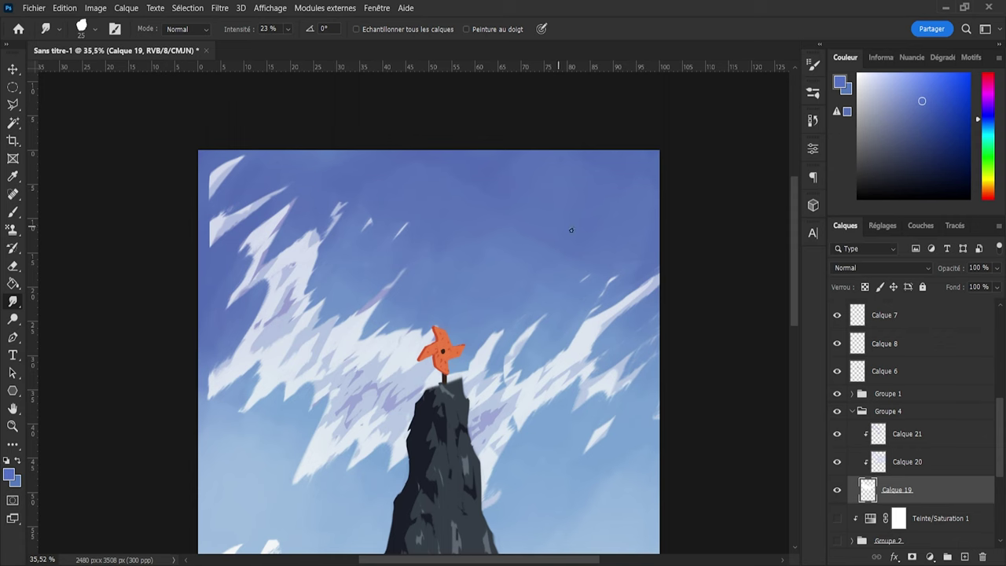
Step: Toggle the visibility of Calque 6 to check what it holds, and select Calque 8
{"action": "left_click_drag", "start_coordinate": [793, 279], "coordinate": [791, 375]}
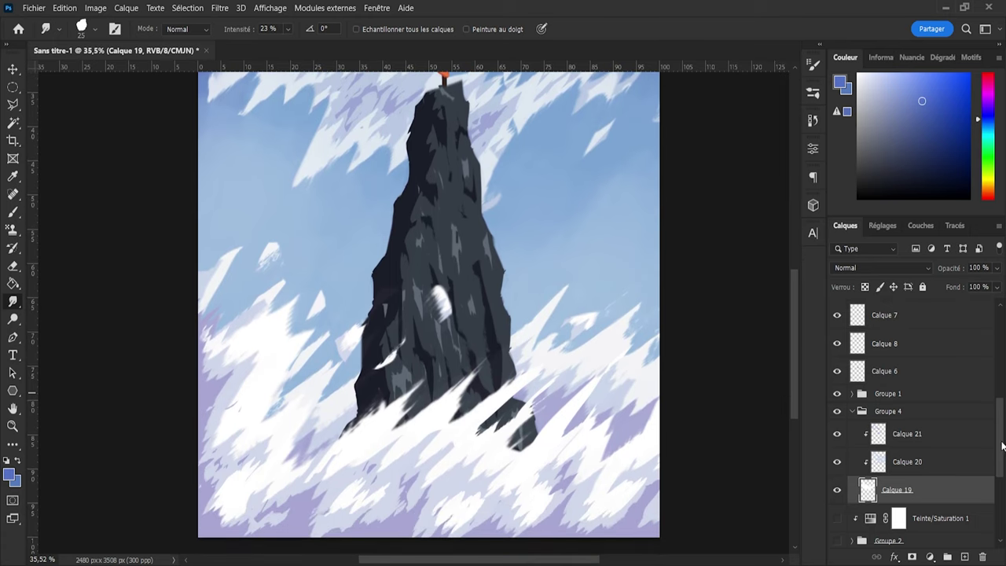
{"action": "left_click_drag", "start_coordinate": [1001, 442], "coordinate": [982, 411]}
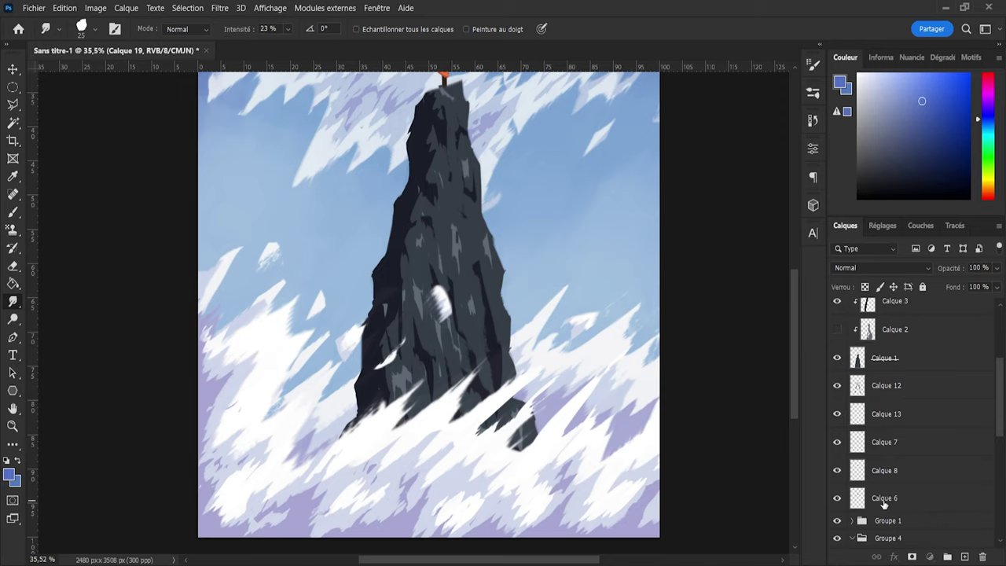
{"action": "left_click", "coordinate": [888, 503]}
{"action": "left_click", "coordinate": [837, 498]}
{"action": "left_click", "coordinate": [838, 498]}
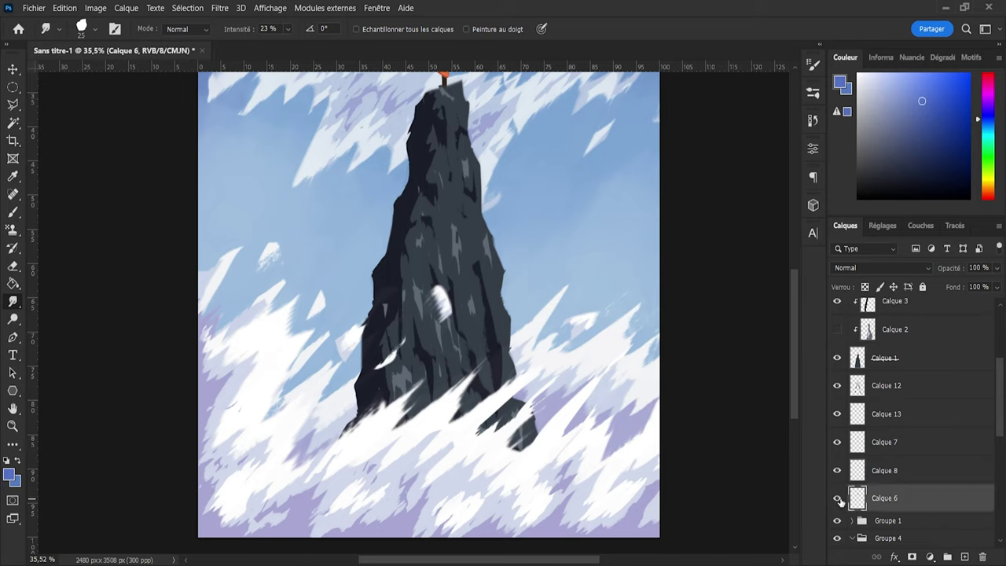
{"action": "left_click", "coordinate": [900, 470]}
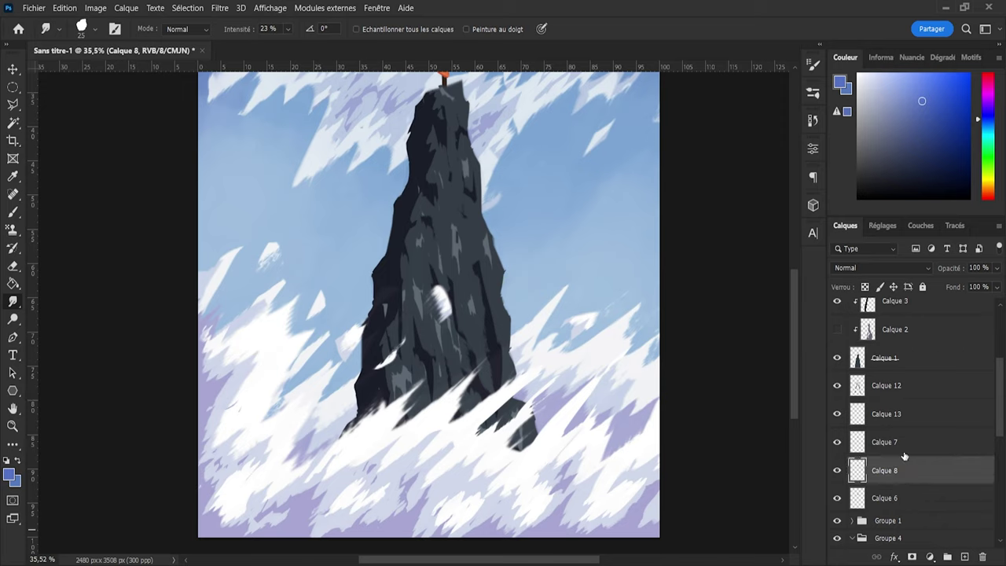
Step: Group the layers from Calque 13 down to Calque 6 and toggle the group's visibility to check its content
{"action": "left_click", "coordinate": [886, 412]}
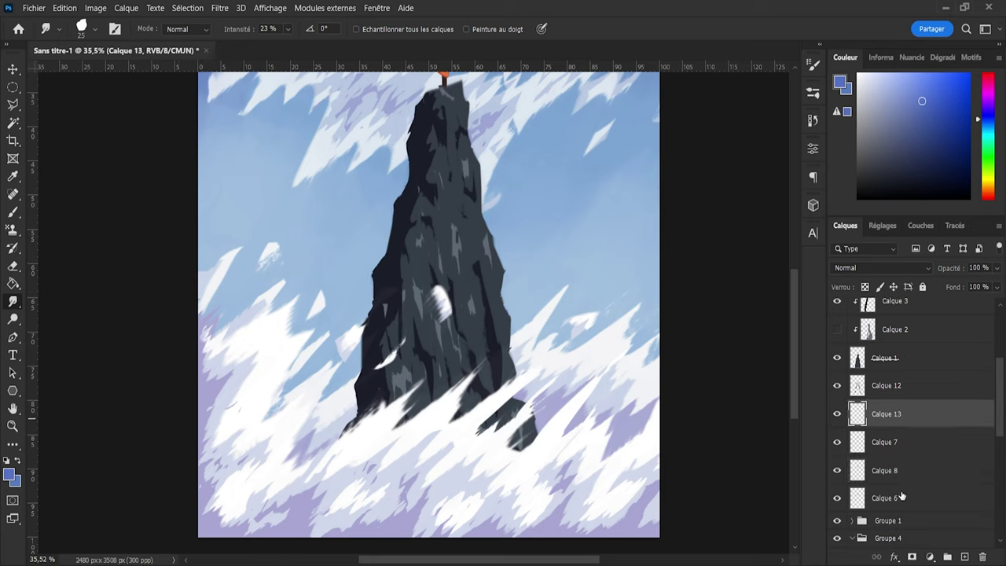
{"action": "left_click", "coordinate": [902, 495], "text": "shift"}
{"action": "key", "text": "ctrl+g"}
{"action": "left_click", "coordinate": [837, 409]}
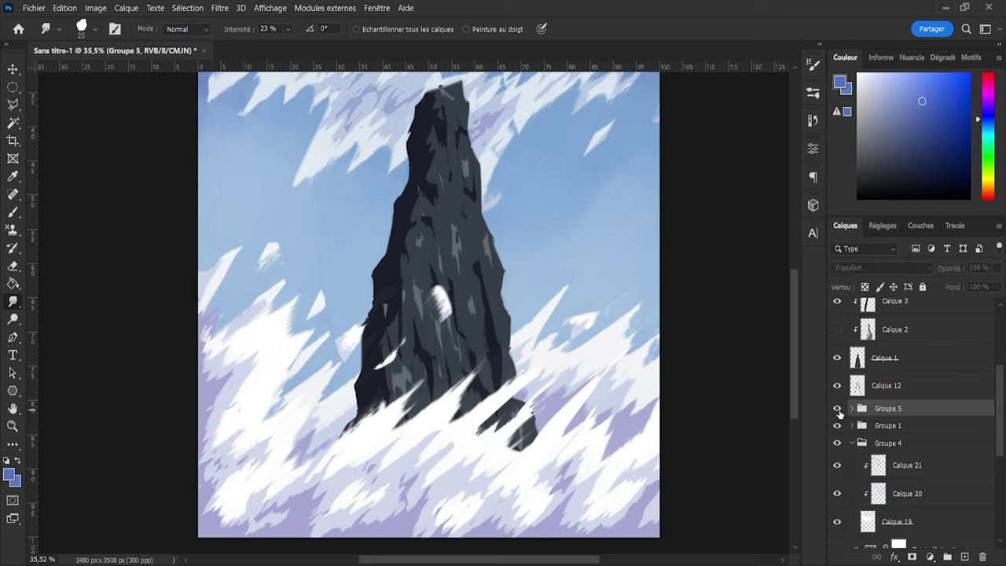
{"action": "left_click", "coordinate": [837, 408]}
{"action": "left_click", "coordinate": [837, 408]}
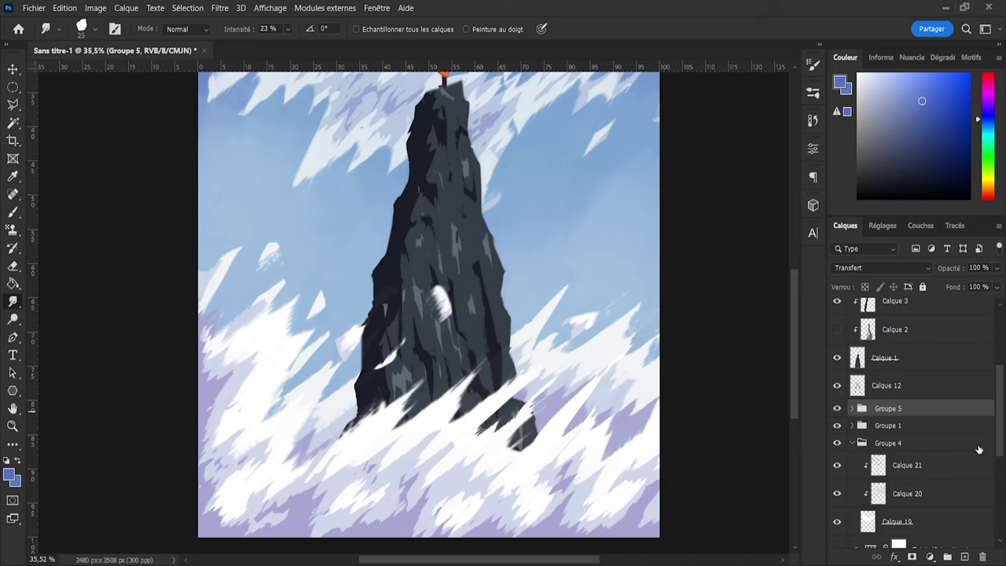
Step: Ungroup Groupe 5 back into its separate layers
{"action": "left_click_drag", "start_coordinate": [1001, 421], "coordinate": [991, 381]}
{"action": "scroll", "coordinate": [791, 343], "scroll_direction": "up", "scroll_amount": 3}
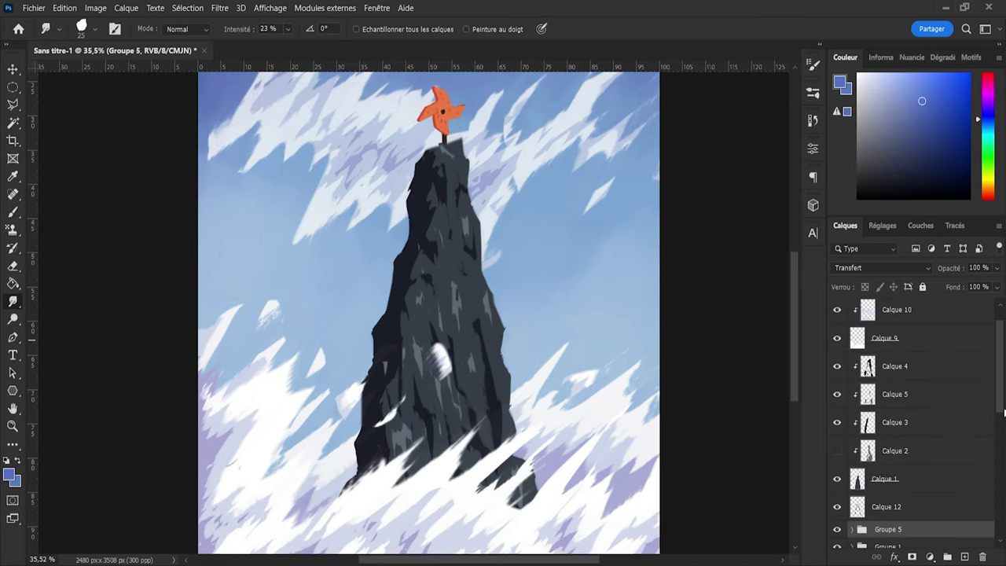
{"action": "scroll", "coordinate": [1004, 413], "scroll_direction": "down", "scroll_amount": 3}
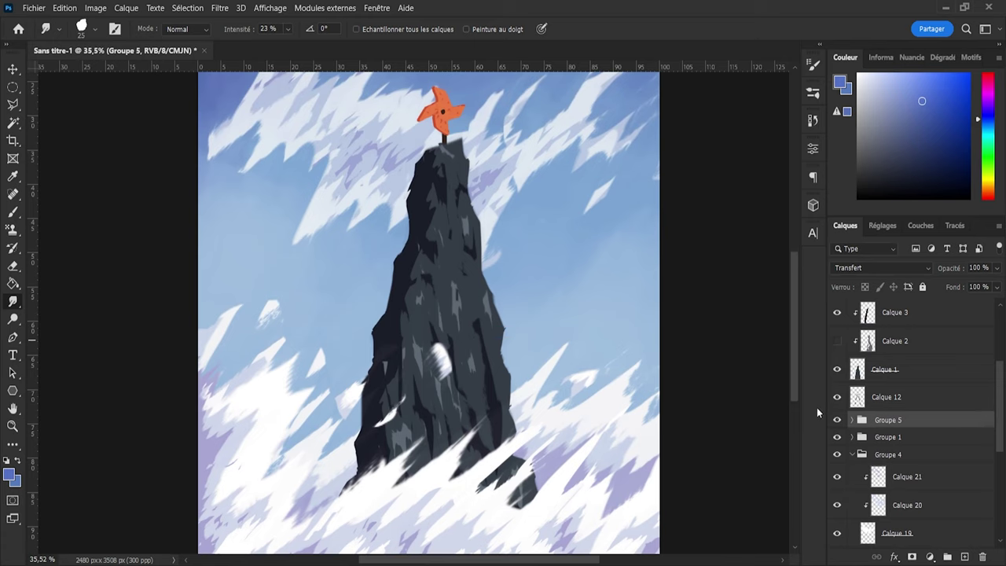
{"action": "key", "text": "ctrl+shift+g"}
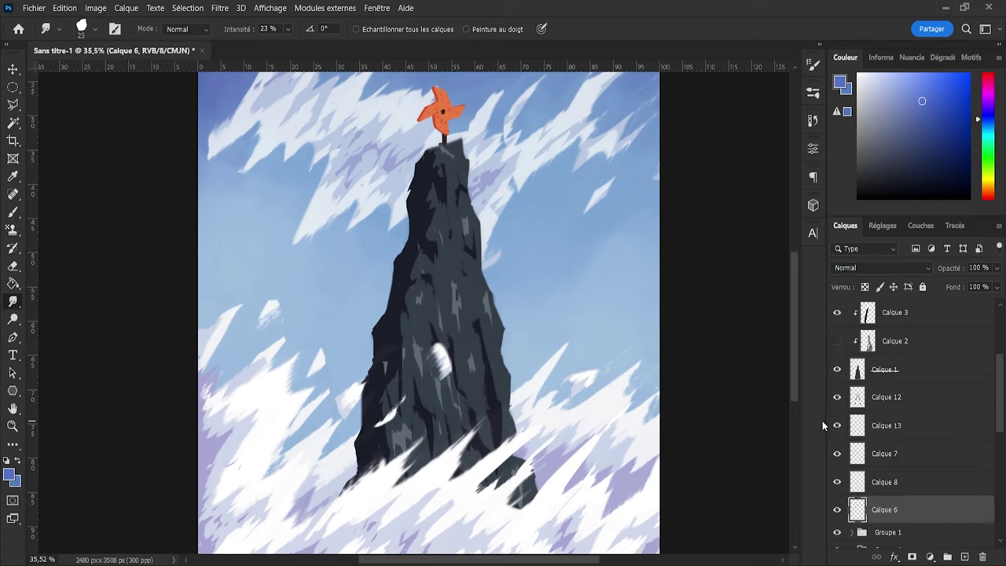
Step: Group the layers from Calque 13 down to Calque 6 and toggle Calque 12's visibility to check its content
{"action": "left_click", "coordinate": [862, 440], "text": "shift"}
{"action": "left_click", "coordinate": [947, 557]}
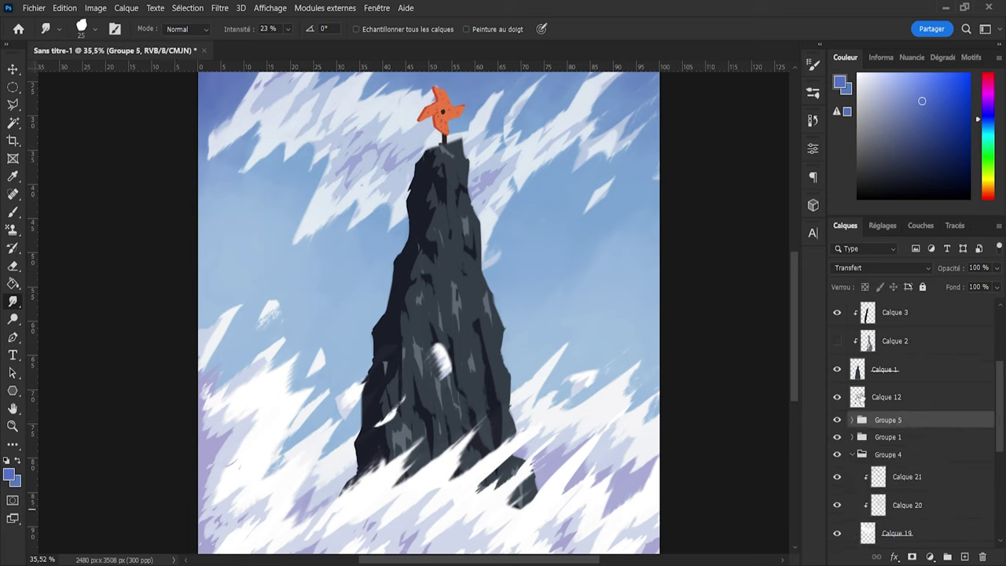
{"action": "left_click", "coordinate": [859, 397]}
{"action": "left_click", "coordinate": [837, 397]}
{"action": "left_click", "coordinate": [837, 397]}
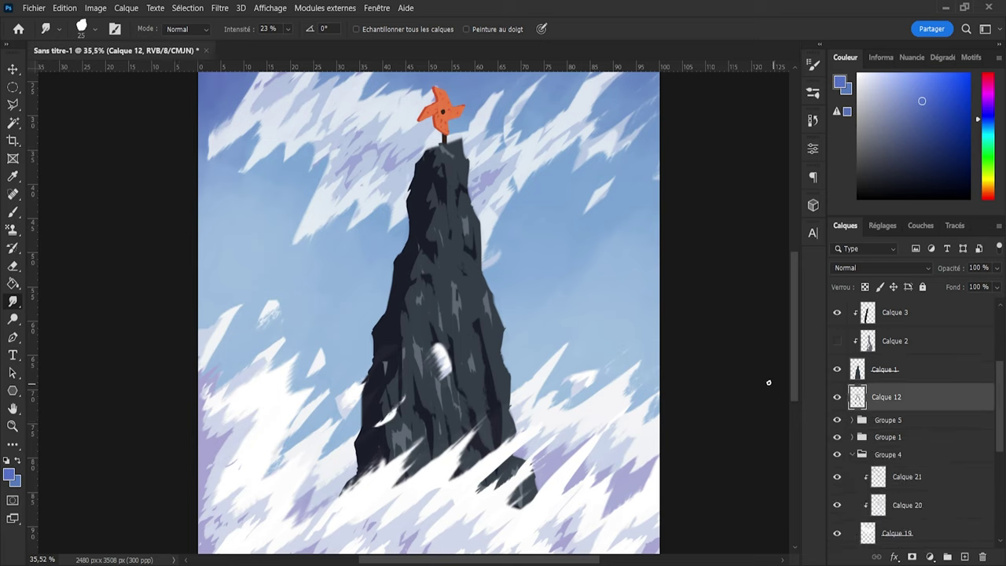
Step: Try to erase a small spot at the base of the pinwheel's stem on Calque 12
{"action": "key", "text": "e"}
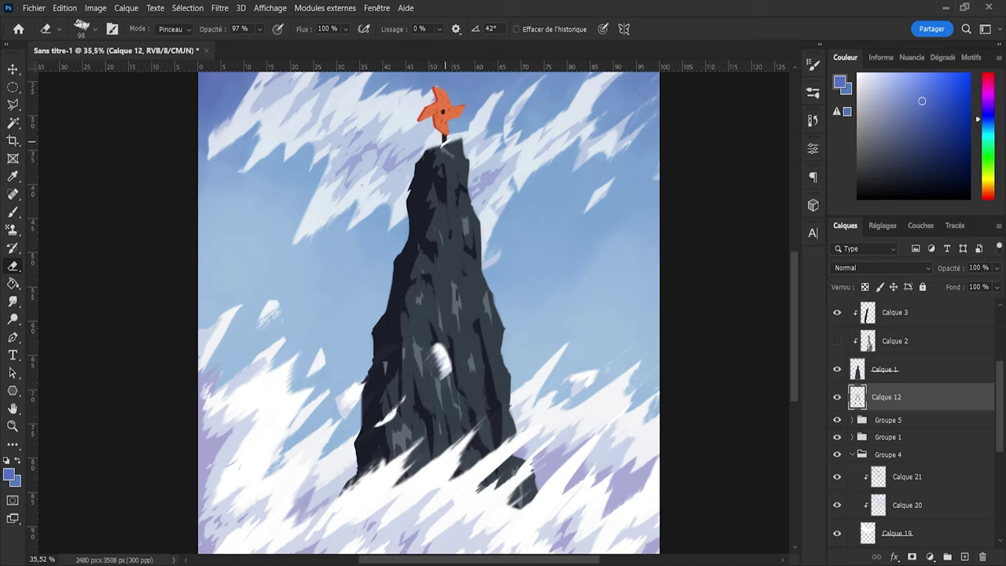
{"action": "left_click_drag", "start_coordinate": [441, 141], "coordinate": [446, 147]}
{"action": "key", "text": "b"}
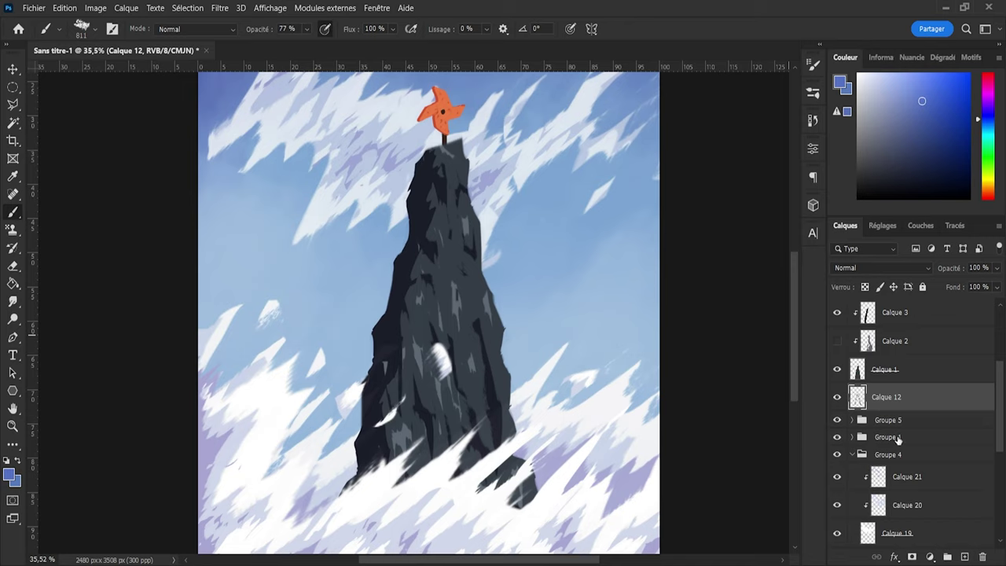
Step: Isolate Calque 1 to check what it holds, and toggle the visibility of Groupe 5
{"action": "left_click", "coordinate": [898, 374]}
{"action": "left_click", "coordinate": [837, 369], "text": "alt"}
{"action": "left_click", "coordinate": [837, 368], "text": "alt"}
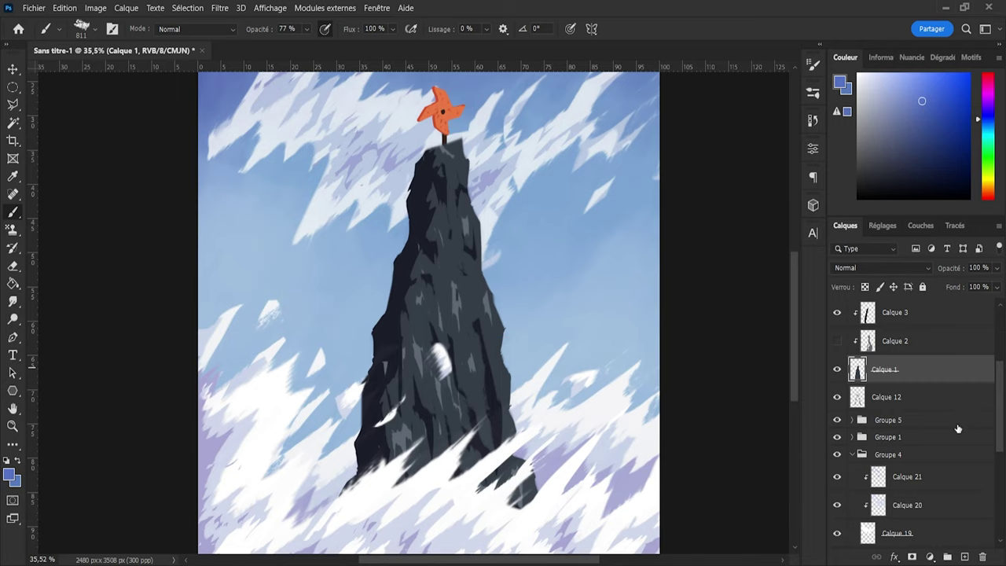
{"action": "left_click", "coordinate": [894, 420]}
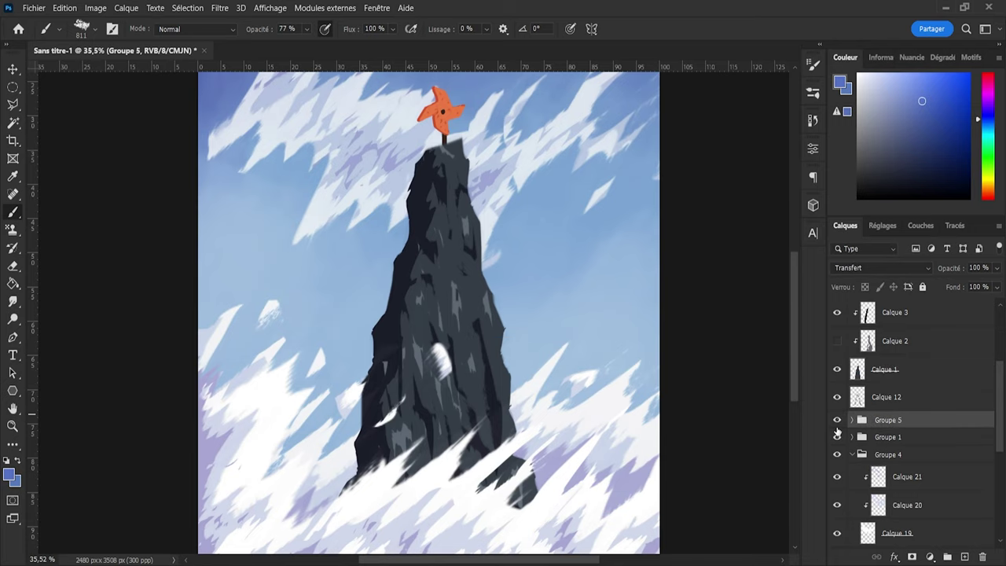
{"action": "left_click", "coordinate": [837, 422]}
{"action": "key", "text": "ctrl+t"}
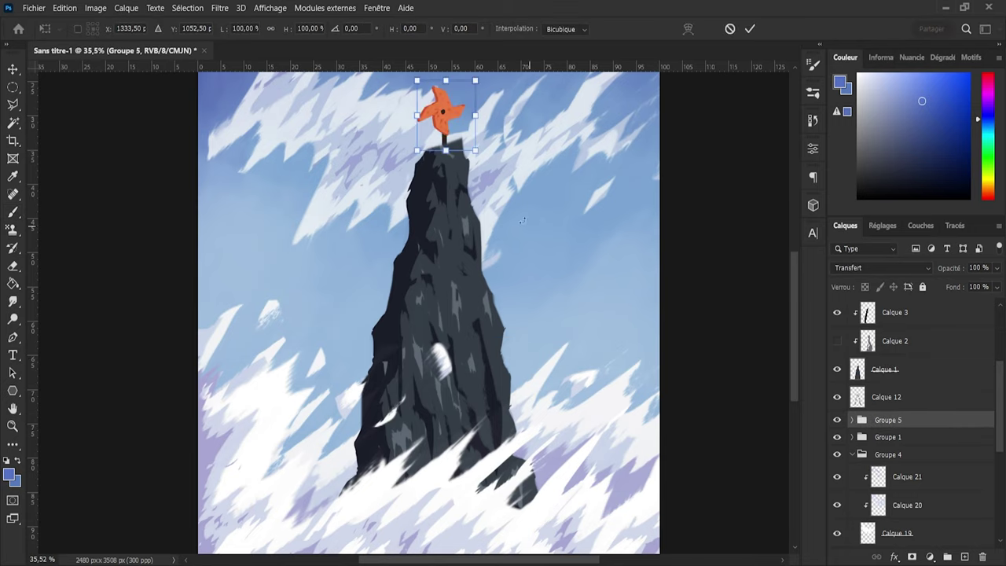
{"action": "scroll", "coordinate": [518, 216], "scroll_direction": "up", "scroll_amount": 3}
{"action": "scroll", "coordinate": [504, 203], "scroll_direction": "up", "scroll_amount": 6}
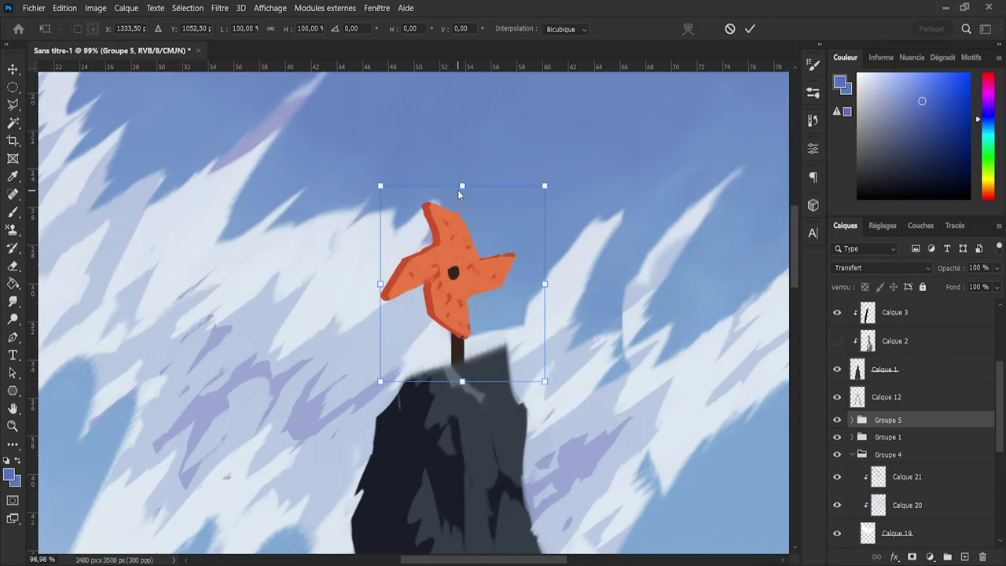
{"action": "key", "text": "Return"}
{"action": "key", "text": "b"}
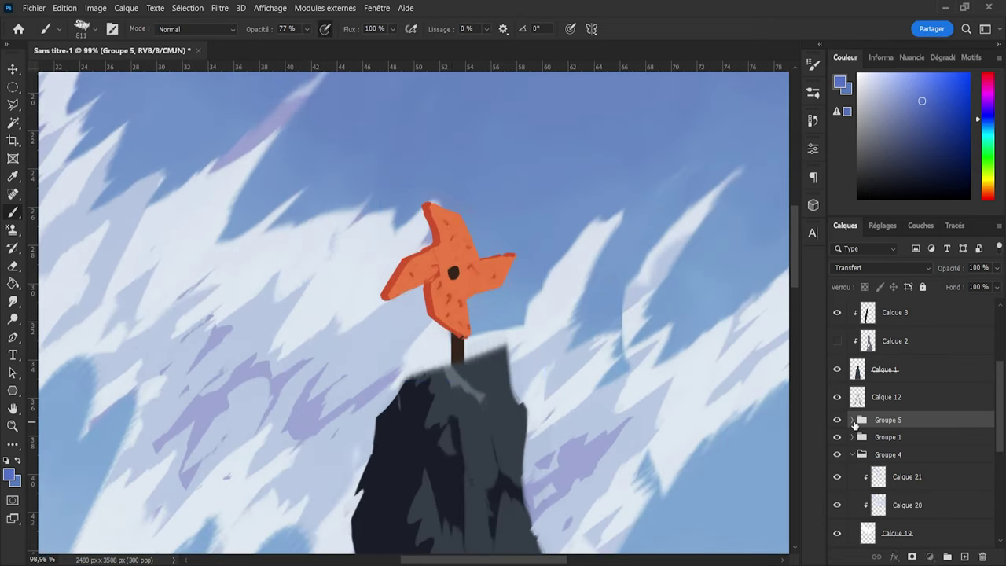
Step: Expand Groupe 5 and toggle the visibility of Calque 6 to check what it holds
{"action": "left_click", "coordinate": [853, 421]}
{"action": "scroll", "coordinate": [894, 460], "scroll_direction": "down", "scroll_amount": 1}
{"action": "left_click", "coordinate": [838, 503]}
{"action": "left_click", "coordinate": [839, 507]}
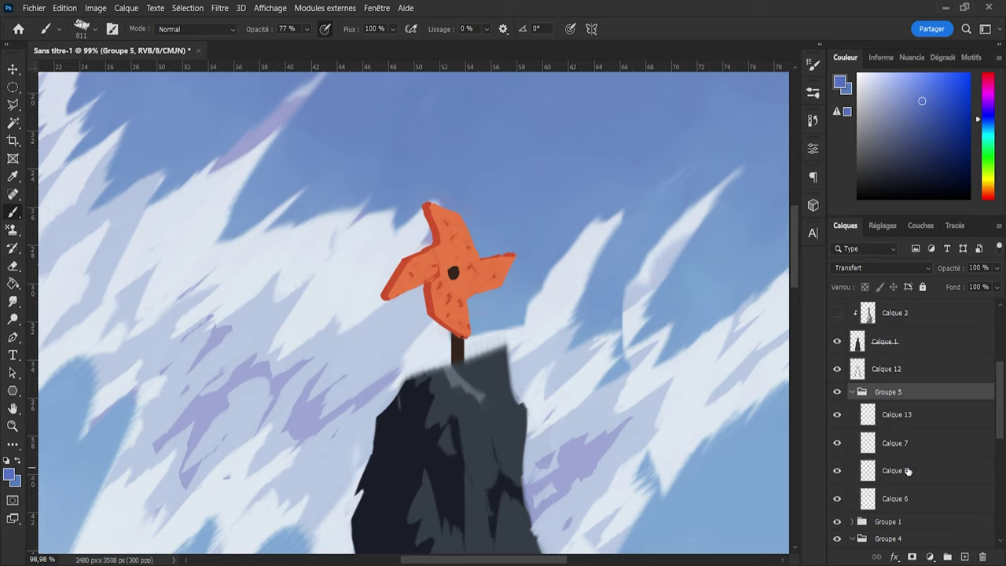
Step: Try to shrink only the pinwheel head layers, Calque 13, Calque 7 and Calque 8
{"action": "left_click", "coordinate": [896, 470]}
{"action": "left_click", "coordinate": [897, 414], "text": "shift"}
{"action": "key", "text": "ctrl+t"}
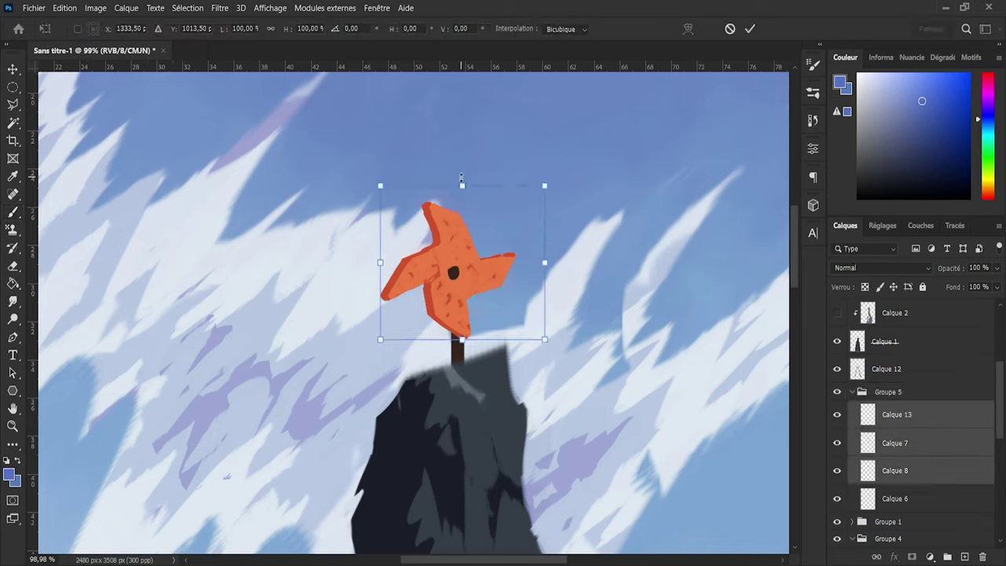
{"action": "left_click_drag", "start_coordinate": [462, 185], "coordinate": [462, 226]}
{"action": "key", "text": "ctrl+z"}
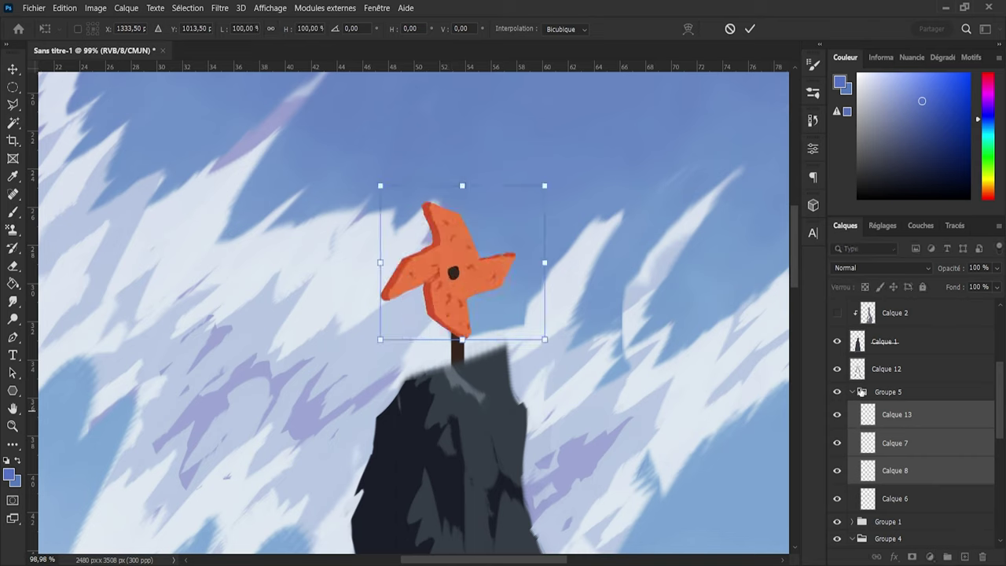
Step: Scale the whole pinwheel in Groupe 5 down to about 60%, keeping its base on the rock's summit
{"action": "left_click", "coordinate": [865, 392]}
{"action": "key", "text": "ctrl+t"}
{"action": "left_click_drag", "start_coordinate": [464, 183], "coordinate": [462, 265]}
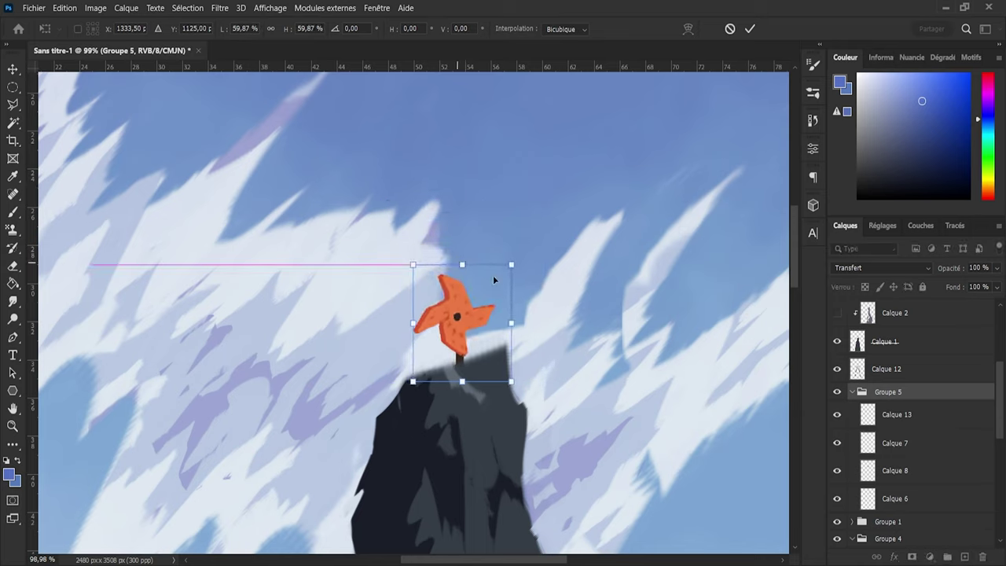
{"action": "key", "text": "Return"}
Step: Shrink the pinwheel head on Calque 13, Calque 7 and Calque 8 further, keeping it on top of the stem
{"action": "left_click", "coordinate": [873, 418]}
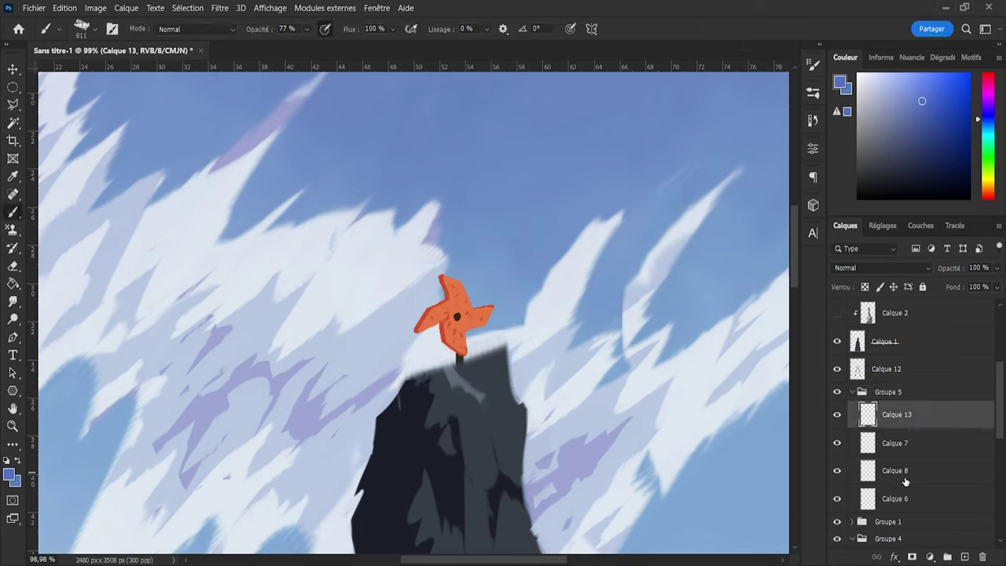
{"action": "left_click", "coordinate": [905, 475], "text": "shift"}
{"action": "key", "text": "ctrl+t"}
{"action": "left_click_drag", "start_coordinate": [461, 262], "coordinate": [463, 332]}
Step: Narrow the pinwheel's stem on Calque 6 slightly by moving in its left edge
{"action": "left_click", "coordinate": [898, 499]}
{"action": "key", "text": "ctrl+t"}
{"action": "scroll", "coordinate": [464, 350], "scroll_direction": "up", "scroll_amount": 5}
{"action": "scroll", "coordinate": [479, 309], "scroll_direction": "up", "scroll_amount": 2}
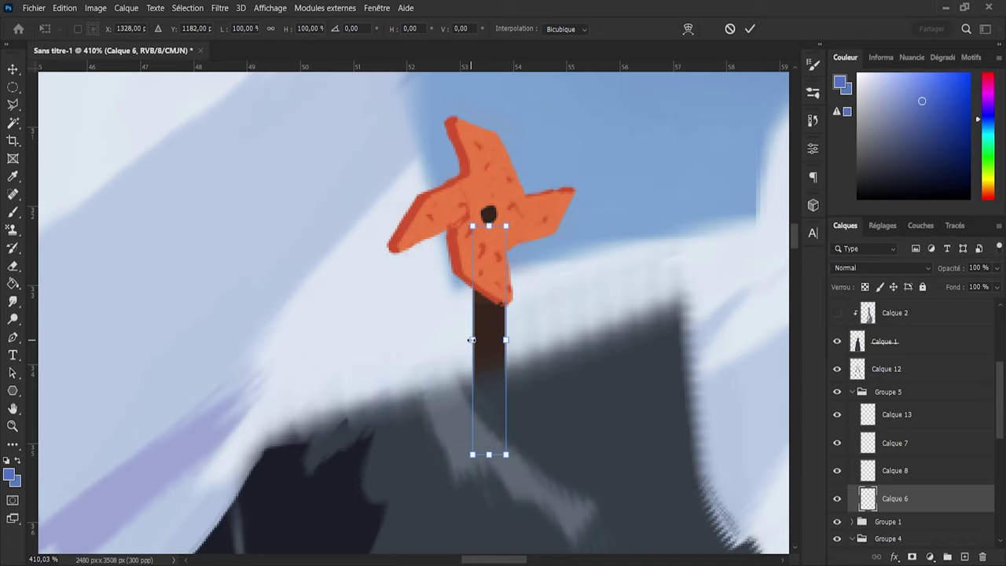
{"action": "left_click_drag", "start_coordinate": [472, 341], "coordinate": [481, 344]}
{"action": "key", "text": "Return"}
Step: Enlarge the pinwheel head on Calque 13, Calque 7 and Calque 8 to about 123%
{"action": "scroll", "coordinate": [440, 351], "scroll_direction": "down", "scroll_amount": 5}
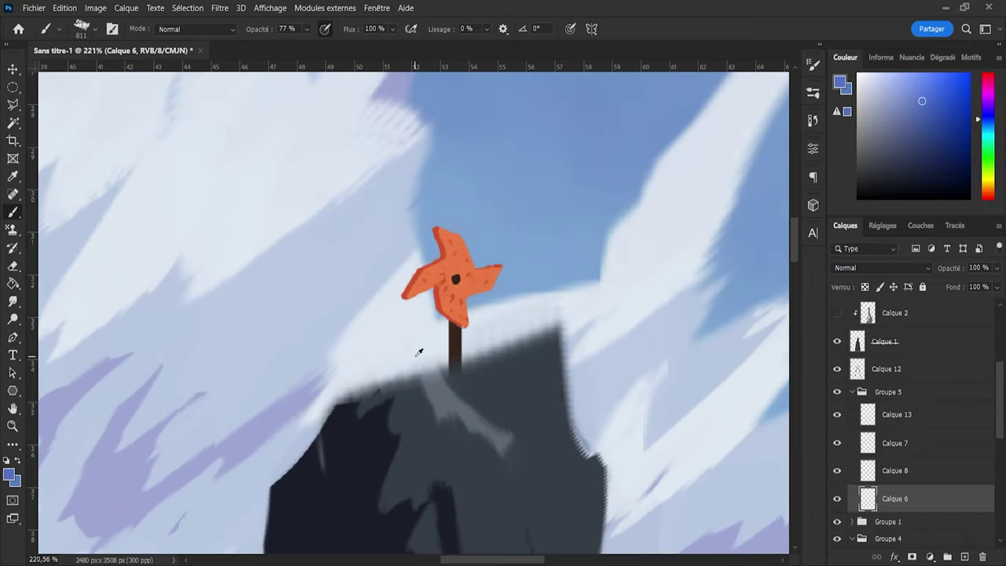
{"action": "scroll", "coordinate": [452, 351], "scroll_direction": "down", "scroll_amount": 6}
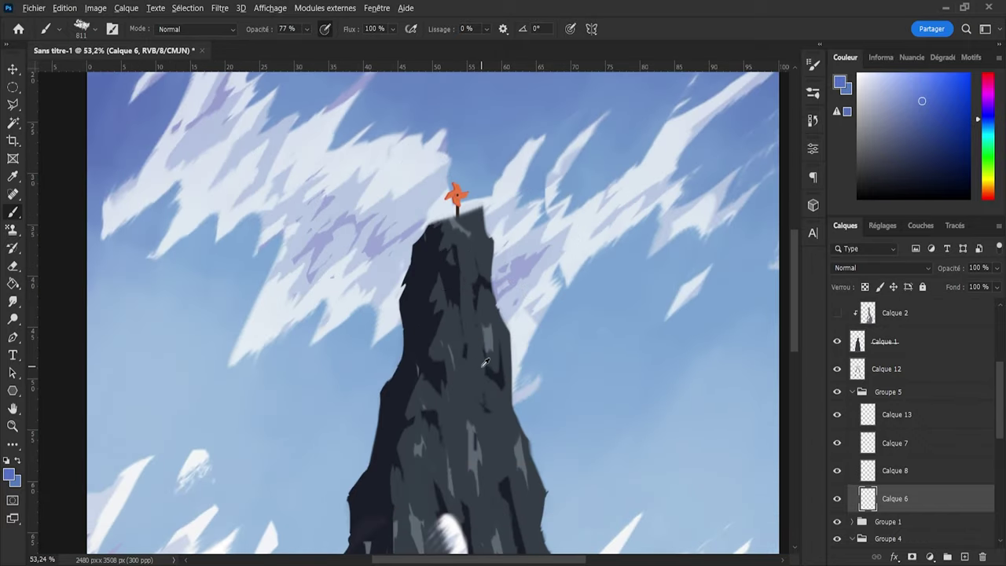
{"action": "scroll", "coordinate": [480, 365], "scroll_direction": "down", "scroll_amount": 2}
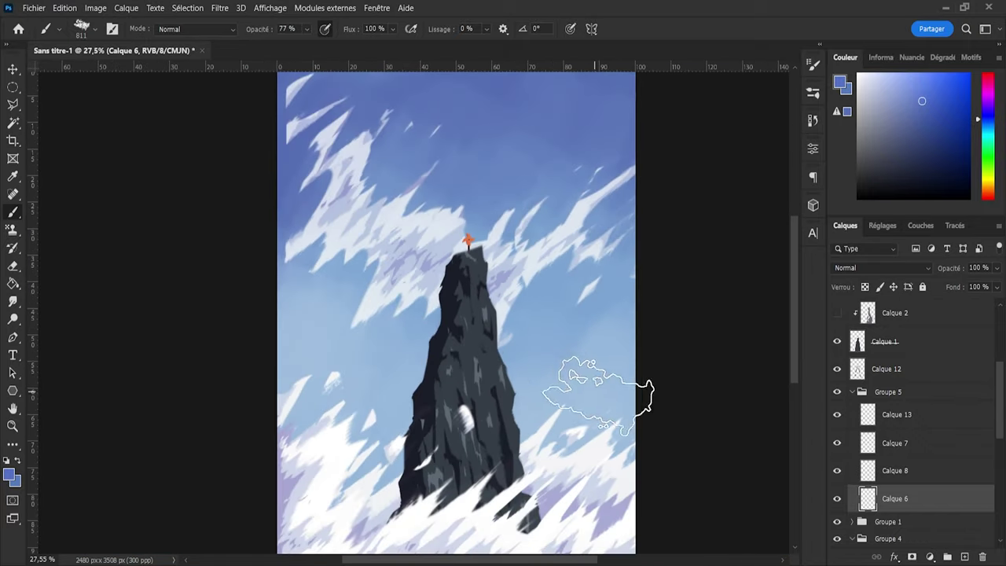
{"action": "scroll", "coordinate": [501, 283], "scroll_direction": "up", "scroll_amount": 1}
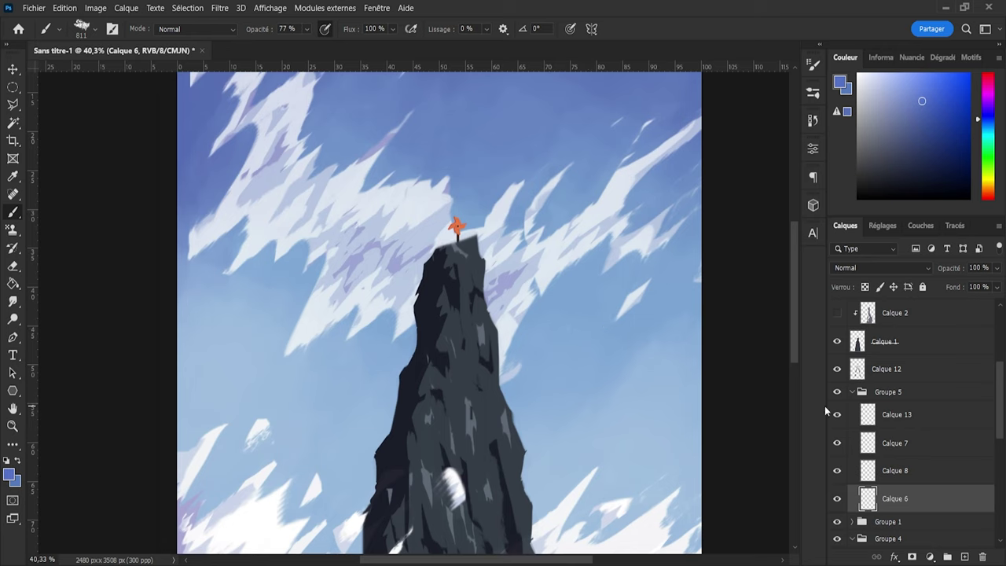
{"action": "left_click", "coordinate": [896, 470]}
{"action": "left_click", "coordinate": [896, 416], "text": "shift"}
{"action": "key", "text": "ctrl+t"}
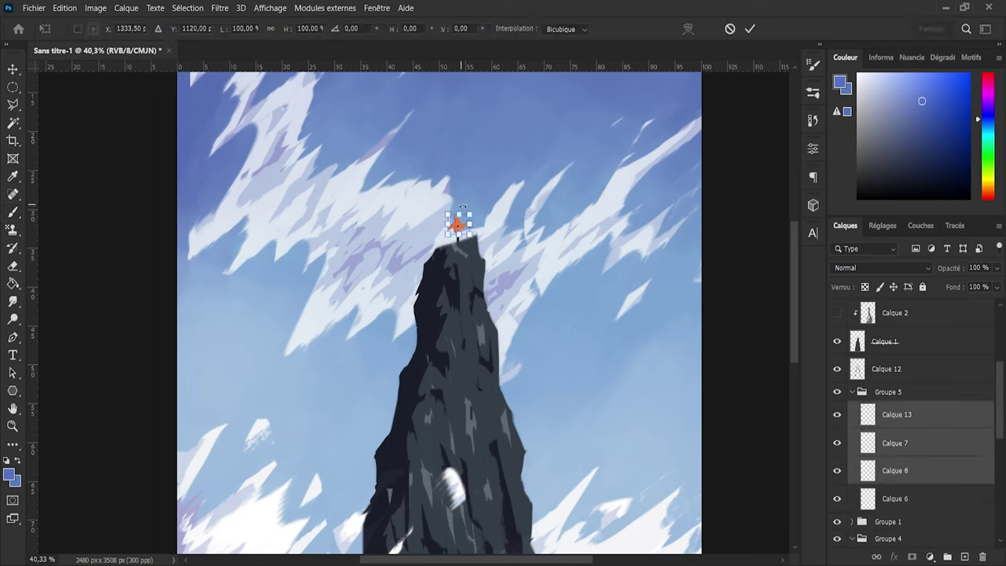
{"action": "left_click_drag", "start_coordinate": [471, 212], "coordinate": [474, 209]}
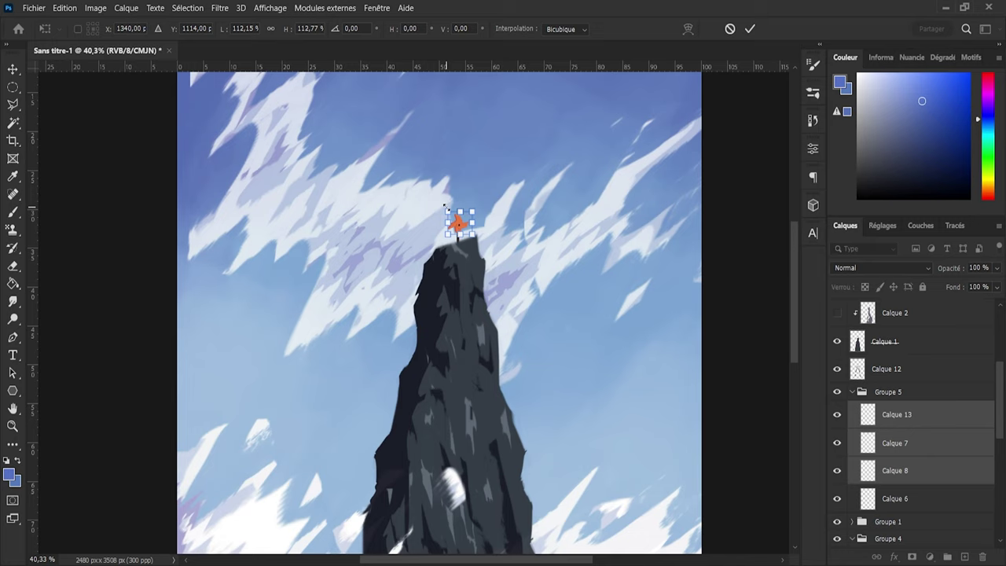
{"action": "left_click_drag", "start_coordinate": [445, 206], "coordinate": [441, 205]}
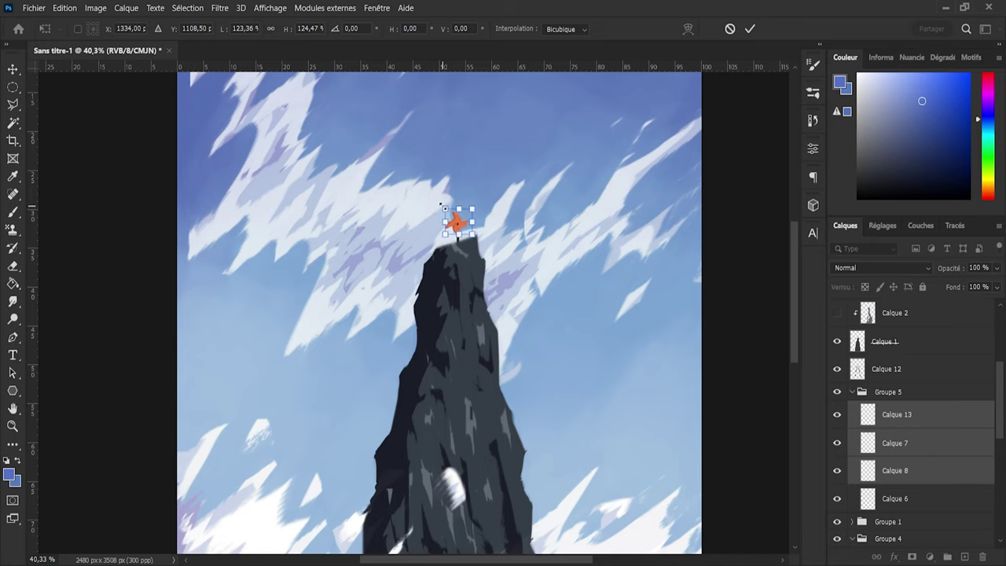
{"action": "left_click", "coordinate": [750, 30]}
Step: Nudge the pinwheel head layers 3 pixels to the right to align them with the stem
{"action": "scroll", "coordinate": [391, 238], "scroll_direction": "up", "scroll_amount": 3}
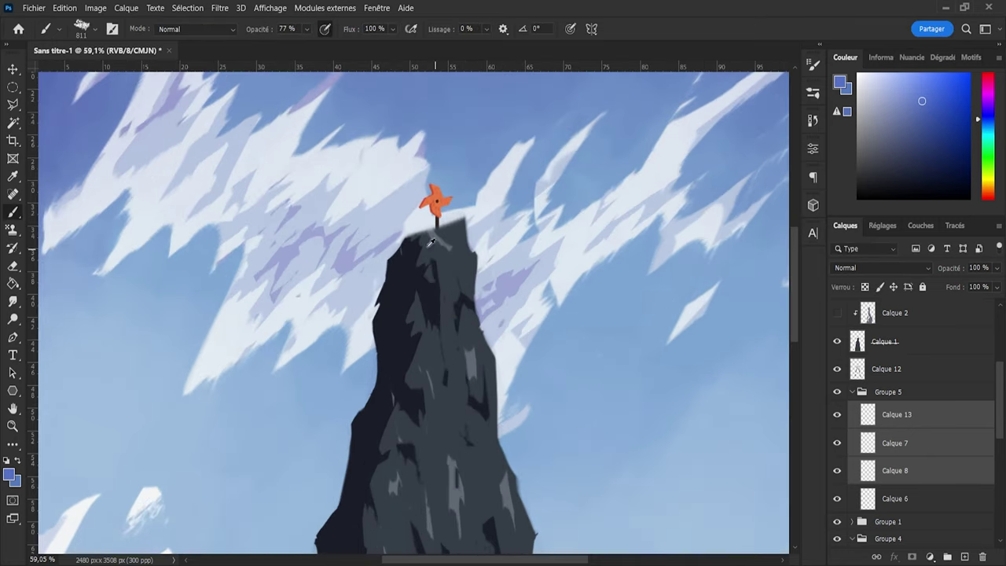
{"action": "key", "text": "ctrl+t"}
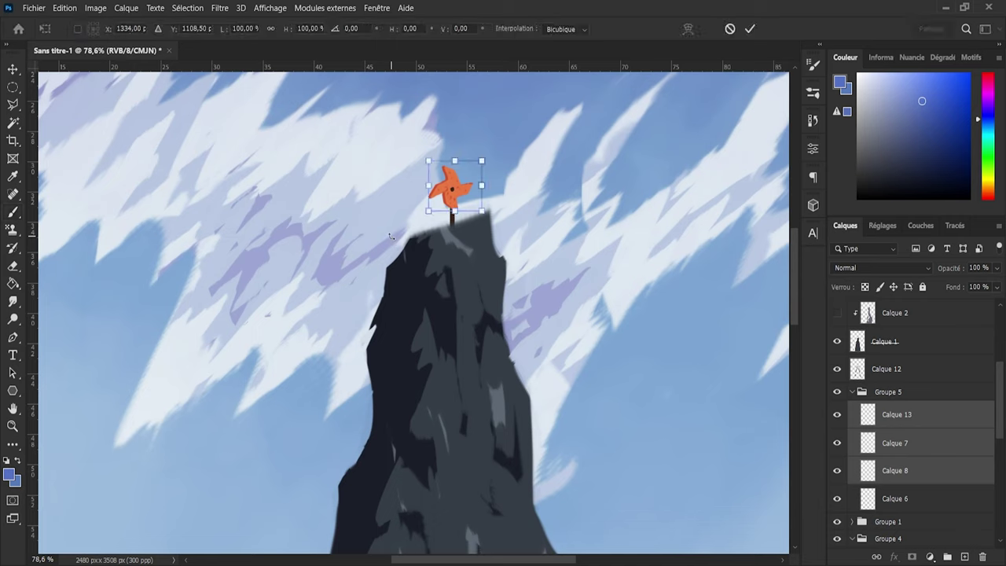
{"action": "key", "text": "Right"}
{"action": "key", "text": "Right"}
{"action": "key", "text": "Right"}
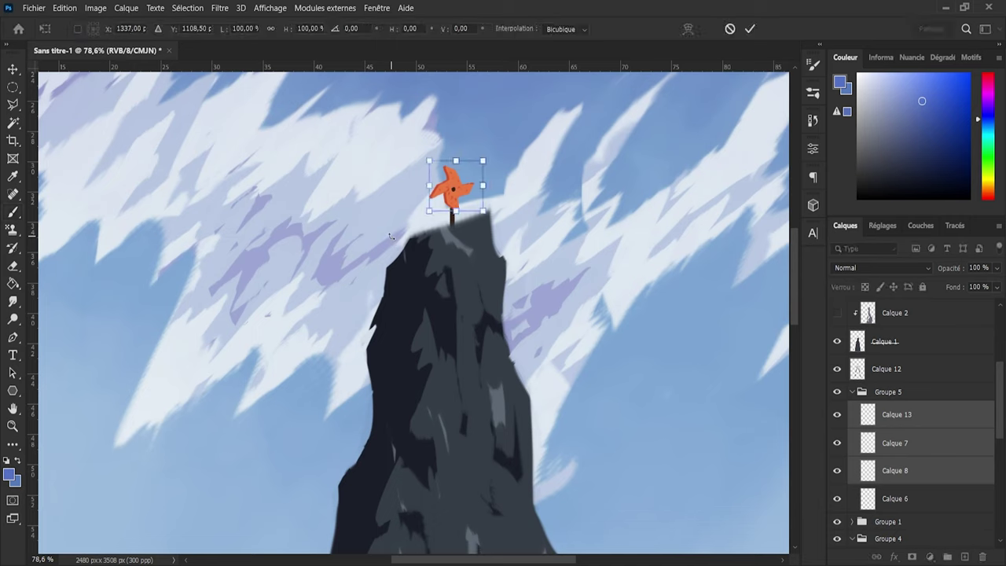
{"action": "key", "text": "Return"}
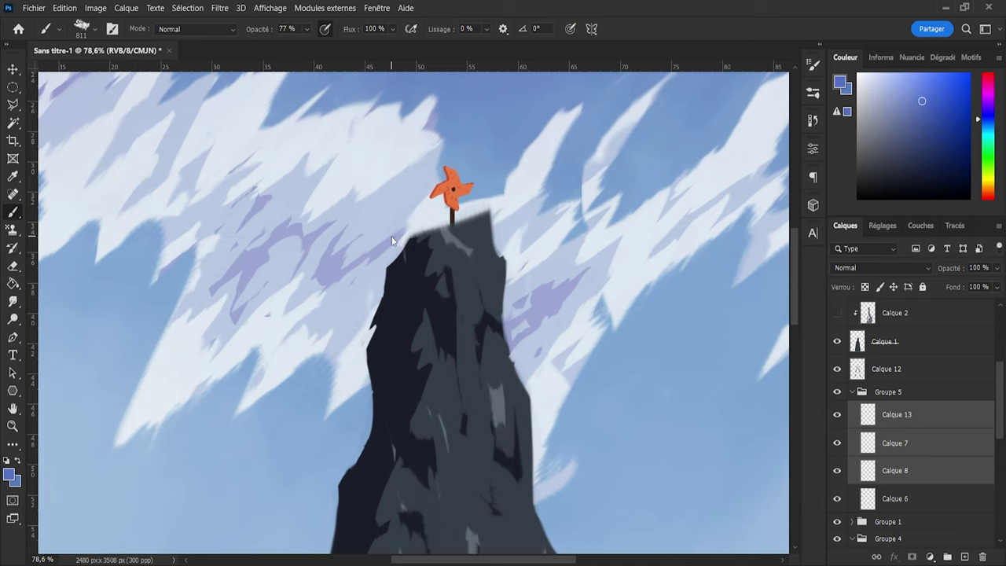
Step: Check the pinwheel's size against the whole painting, then select and collapse Groupe 5
{"action": "scroll", "coordinate": [393, 233], "scroll_direction": "down", "scroll_amount": 2}
{"action": "scroll", "coordinate": [587, 306], "scroll_direction": "down", "scroll_amount": 3}
{"action": "scroll", "coordinate": [512, 312], "scroll_direction": "up", "scroll_amount": 2}
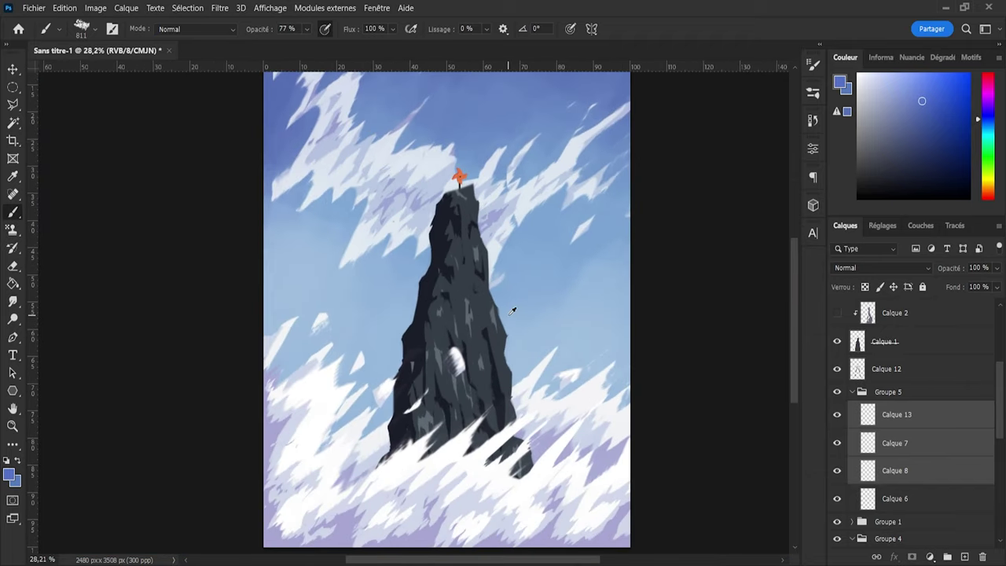
{"action": "scroll", "coordinate": [522, 311], "scroll_direction": "down", "scroll_amount": 2}
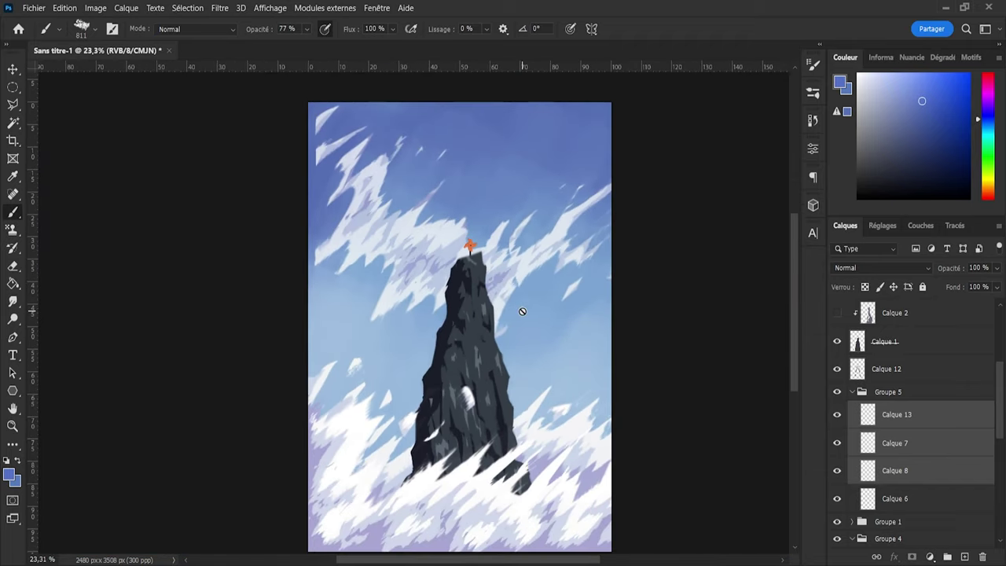
{"action": "scroll", "coordinate": [521, 311], "scroll_direction": "up", "scroll_amount": 1}
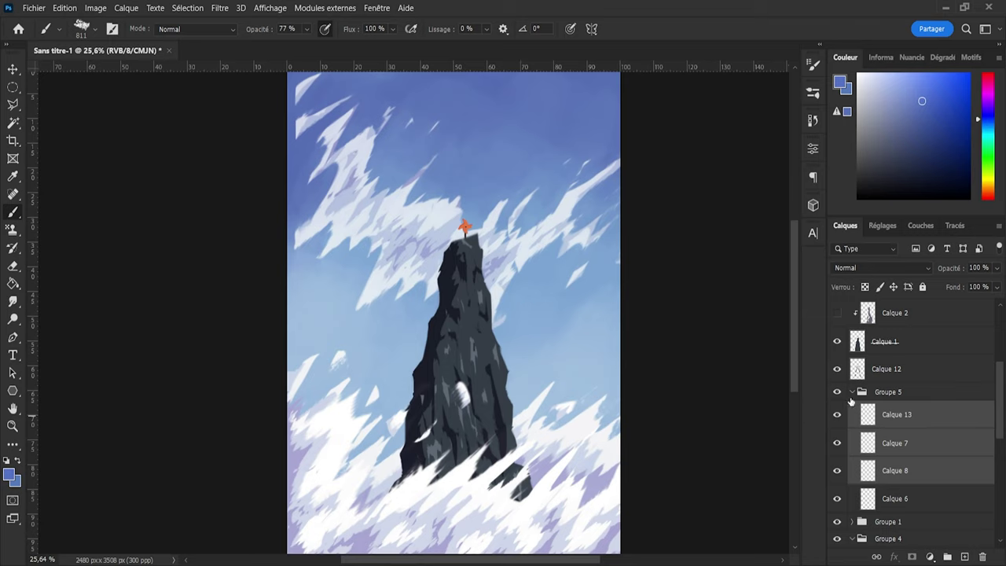
{"action": "scroll", "coordinate": [932, 444], "scroll_direction": "up", "scroll_amount": 1}
{"action": "left_click", "coordinate": [861, 423]}
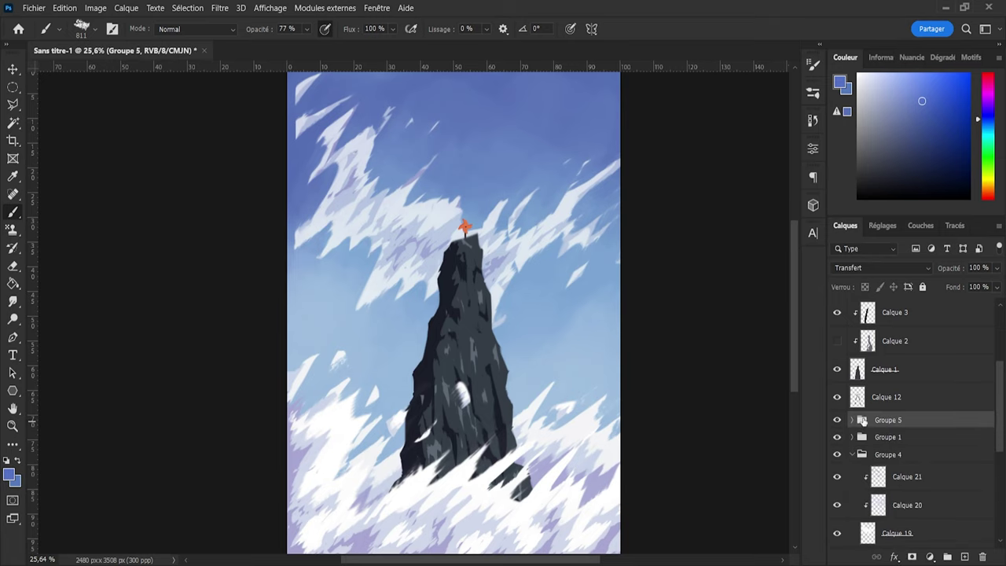
{"action": "left_click", "coordinate": [855, 421]}
Step: Select Calque 9 and toggle its visibility to check which clouds it holds
{"action": "scroll", "coordinate": [871, 416], "scroll_direction": "up", "scroll_amount": 2}
{"action": "scroll", "coordinate": [871, 415], "scroll_direction": "up", "scroll_amount": 1}
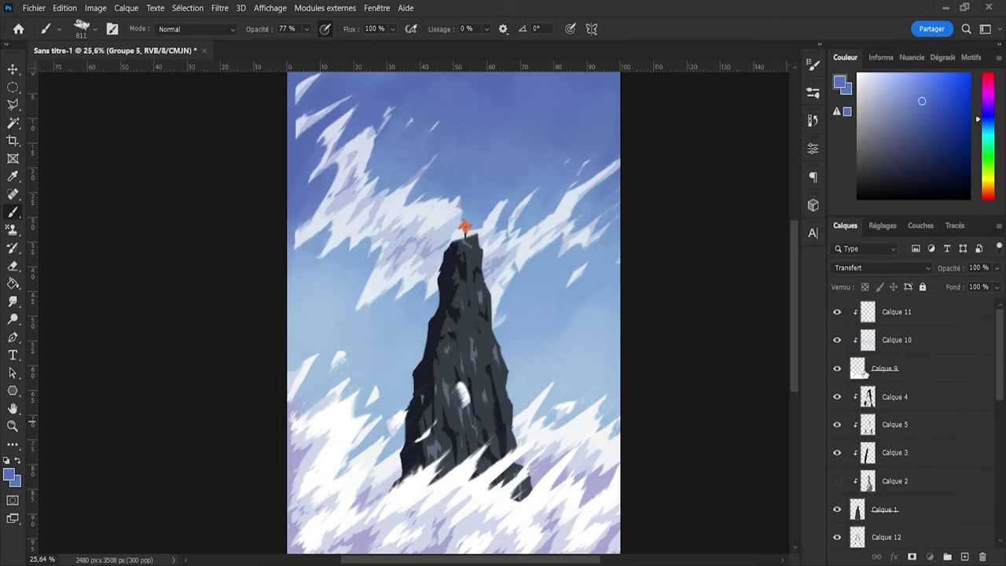
{"action": "left_click", "coordinate": [872, 370]}
{"action": "left_click", "coordinate": [836, 368]}
{"action": "left_click", "coordinate": [836, 369]}
{"action": "scroll", "coordinate": [674, 449], "scroll_direction": "down", "scroll_amount": 1}
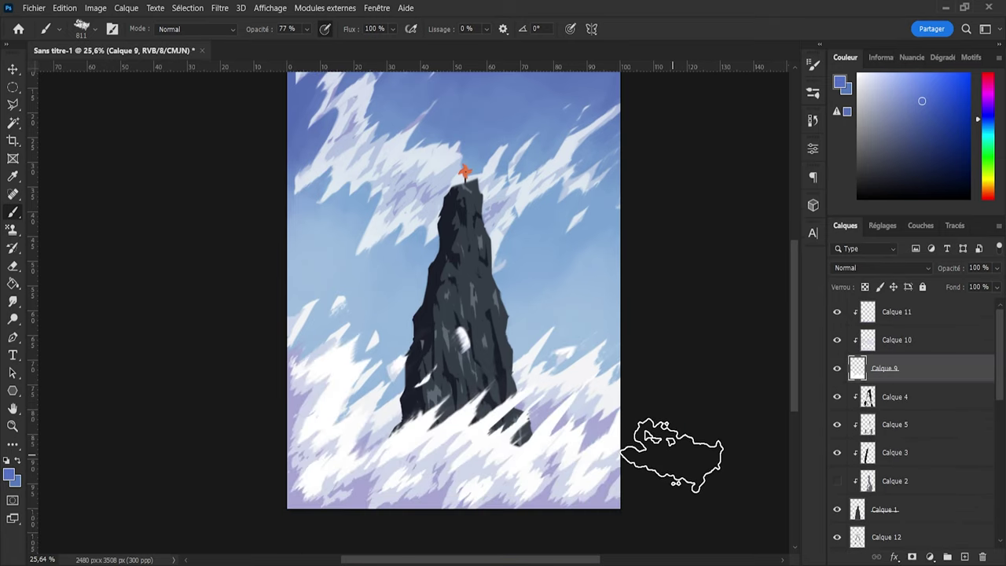
Step: Refine the edges of the lower-left clouds on Calque 9 with the Smudge tool at 23% strength
{"action": "scroll", "coordinate": [663, 438], "scroll_direction": "up", "scroll_amount": 3}
{"action": "key", "text": "e"}
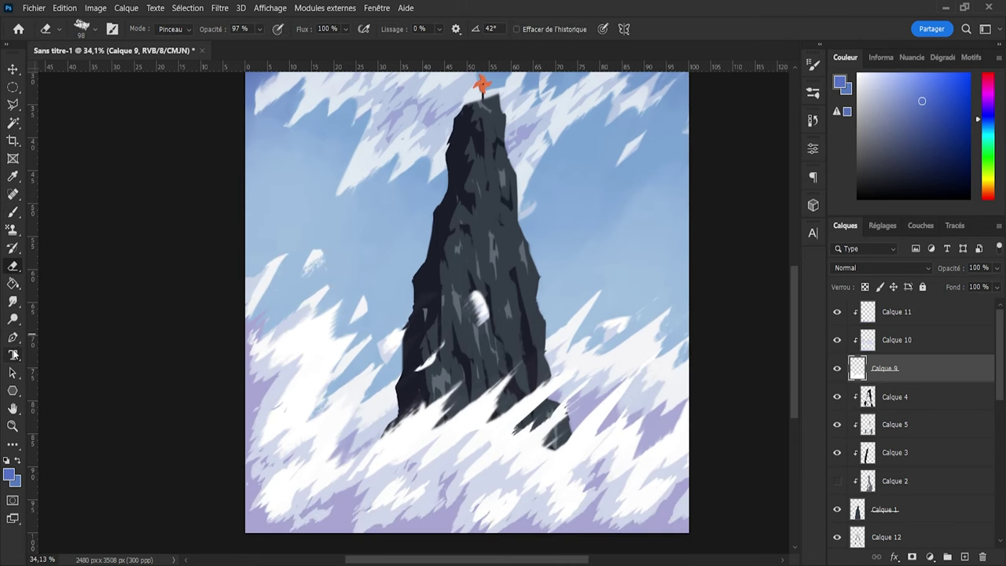
{"action": "left_click", "coordinate": [12, 303]}
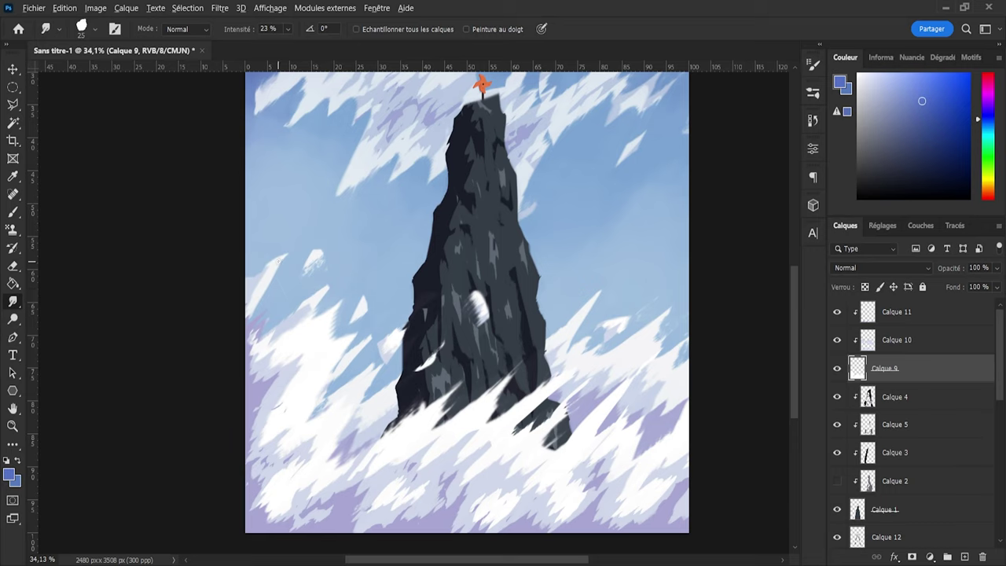
{"action": "left_click_drag", "start_coordinate": [278, 264], "coordinate": [288, 253]}
{"action": "left_click_drag", "start_coordinate": [1003, 367], "coordinate": [1003, 391]}
{"action": "scroll", "coordinate": [900, 397], "scroll_direction": "down", "scroll_amount": 5}
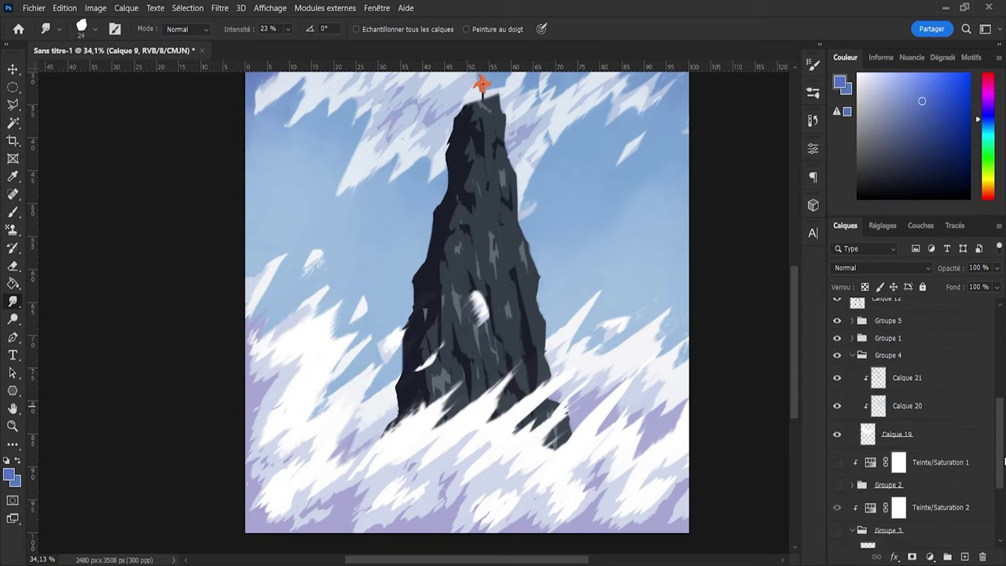
Step: Select Calque 19 and toggle its visibility and that of Groupe 4 to identify which clouds they hold
{"action": "left_click", "coordinate": [900, 396]}
{"action": "left_click", "coordinate": [837, 393]}
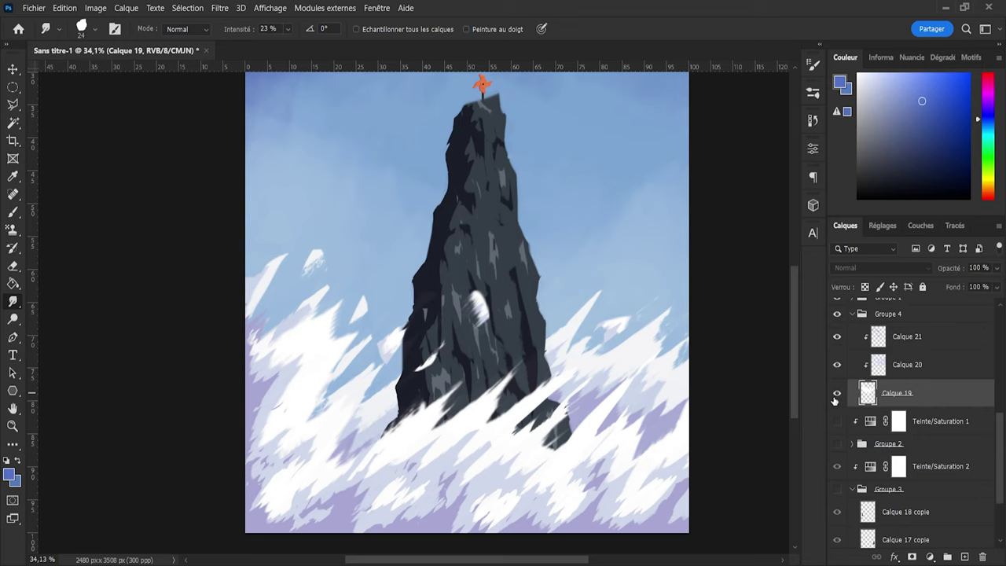
{"action": "left_click", "coordinate": [837, 393]}
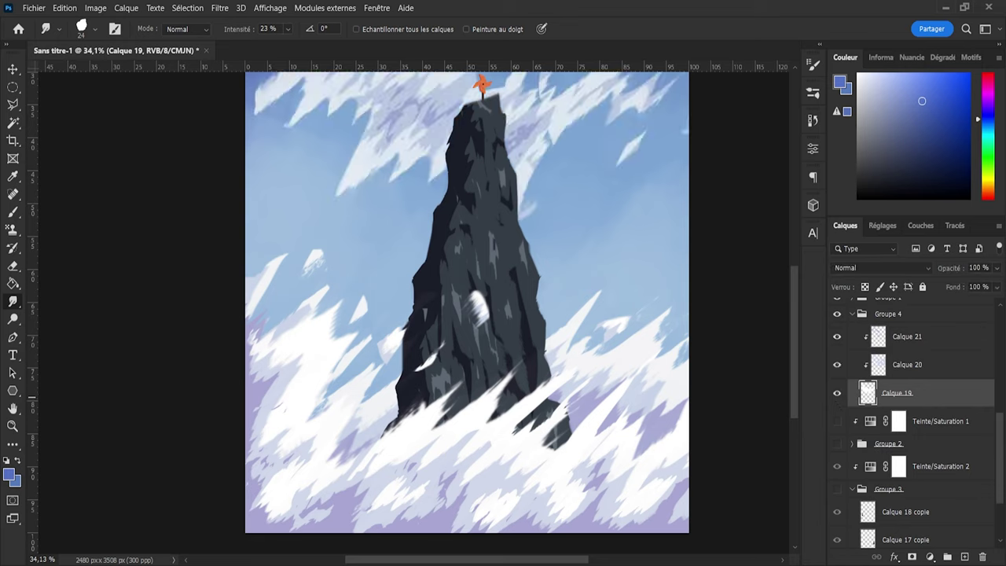
{"action": "left_click", "coordinate": [837, 314]}
{"action": "left_click", "coordinate": [837, 313]}
Step: Toggle the visibility of Groupe 5 and Groupe 1 to identify what each group contains
{"action": "left_click_drag", "start_coordinate": [998, 463], "coordinate": [985, 389]}
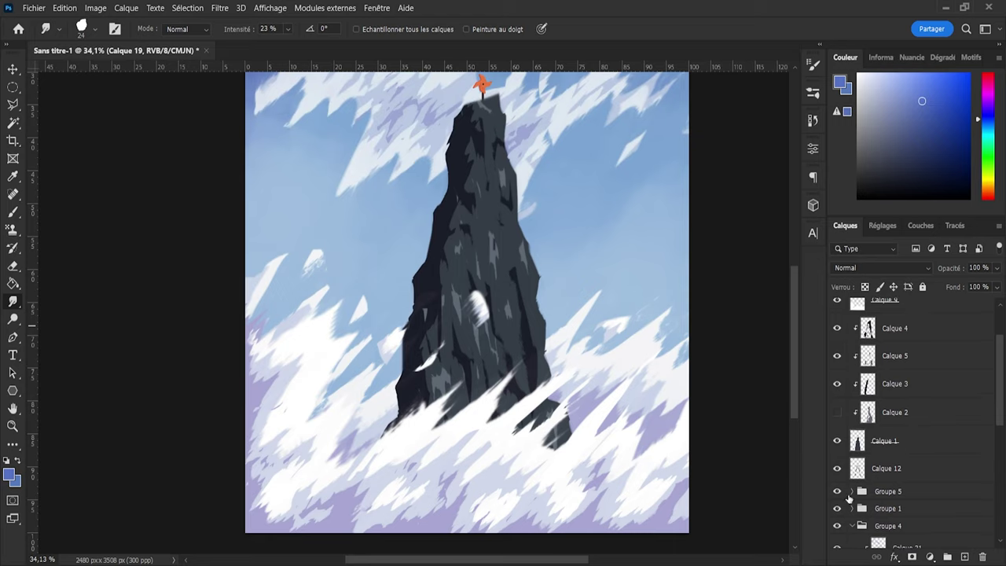
{"action": "left_click", "coordinate": [837, 491]}
{"action": "left_click", "coordinate": [837, 492]}
{"action": "left_click", "coordinate": [837, 508]}
{"action": "left_click", "coordinate": [837, 508]}
Step: Expand Groupe 1 and set the group's opacity to 82%
{"action": "left_click", "coordinate": [853, 509]}
{"action": "scroll", "coordinate": [947, 440], "scroll_direction": "down", "scroll_amount": 4}
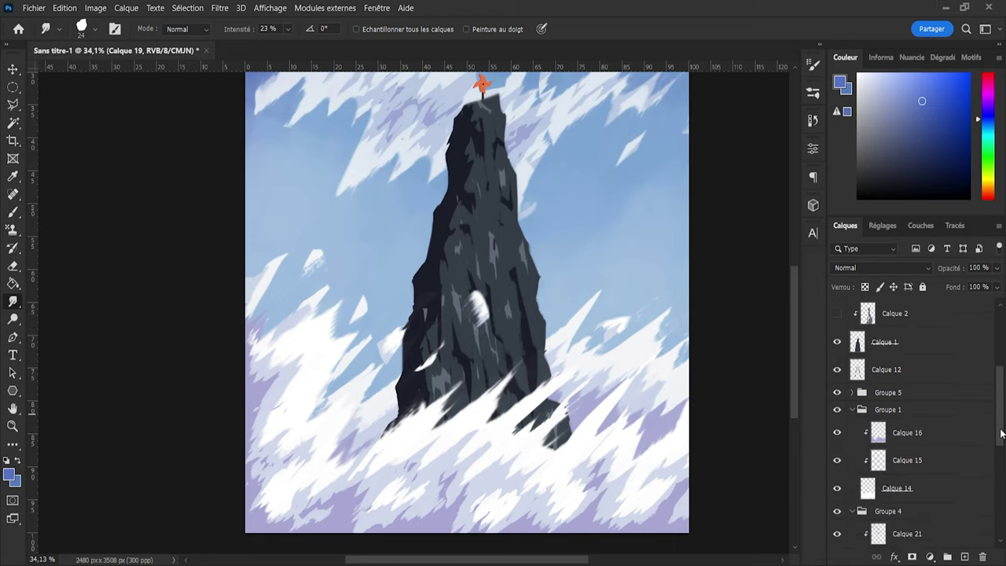
{"action": "left_click", "coordinate": [948, 448]}
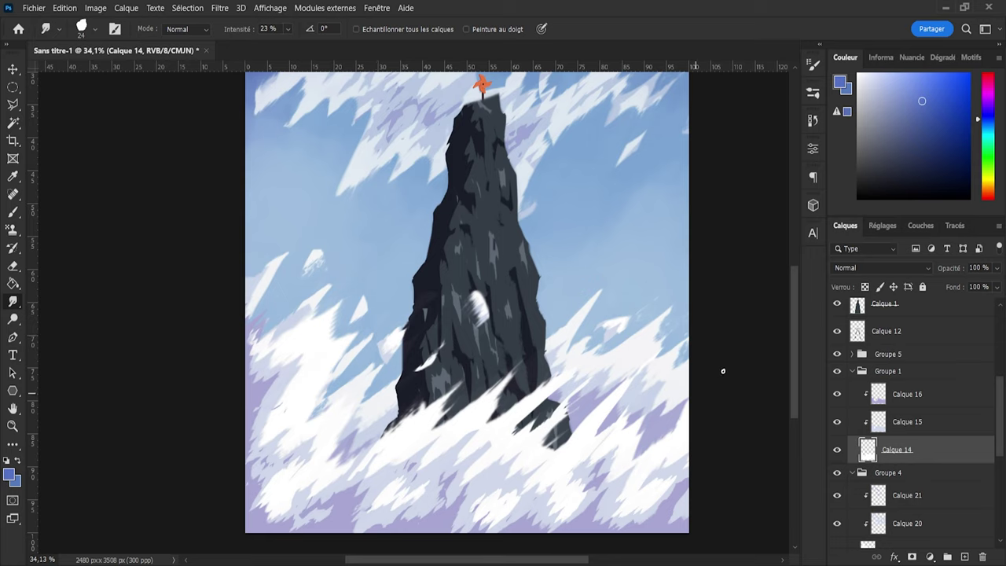
{"action": "left_click", "coordinate": [904, 372]}
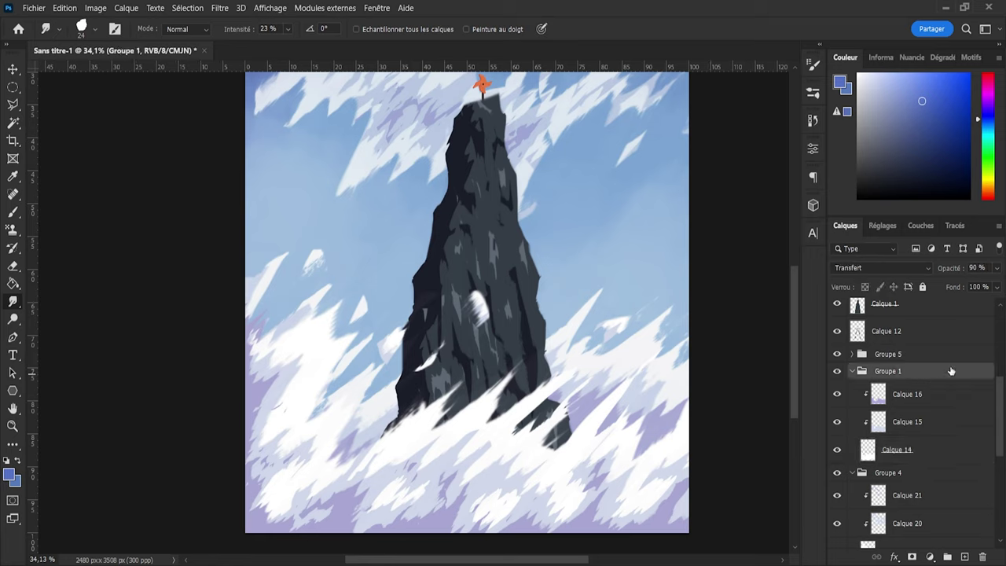
{"action": "left_click", "coordinate": [996, 268]}
{"action": "left_click_drag", "start_coordinate": [989, 286], "coordinate": [986, 287]}
Step: Group Calque 9, Calque 10 and Calque 11, and set the new group's opacity to 97%
{"action": "scroll", "coordinate": [917, 342], "scroll_direction": "up", "scroll_amount": 3}
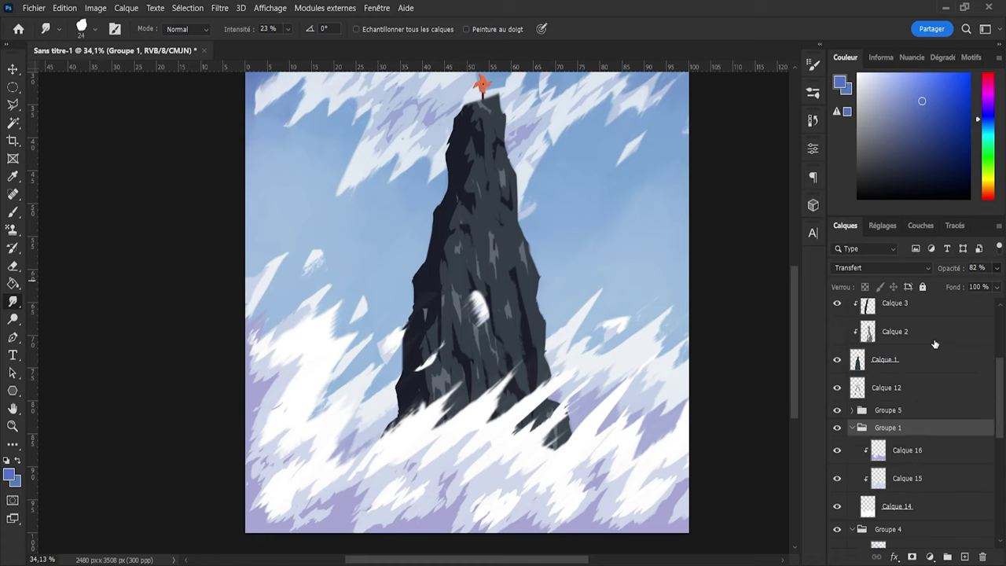
{"action": "scroll", "coordinate": [928, 349], "scroll_direction": "up", "scroll_amount": 1}
{"action": "left_click", "coordinate": [901, 367]}
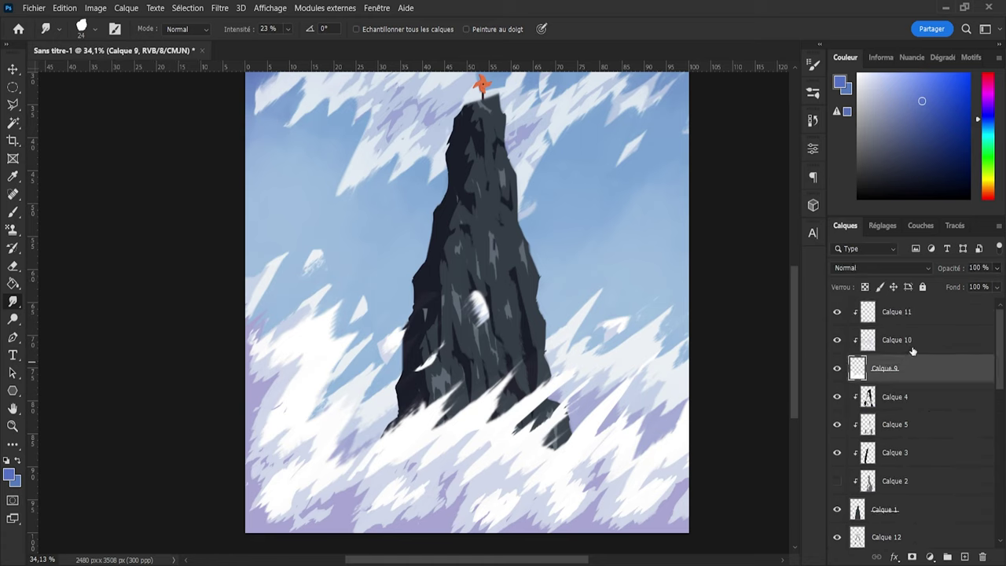
{"action": "left_click", "coordinate": [913, 324], "text": "shift"}
{"action": "left_click", "coordinate": [947, 556]}
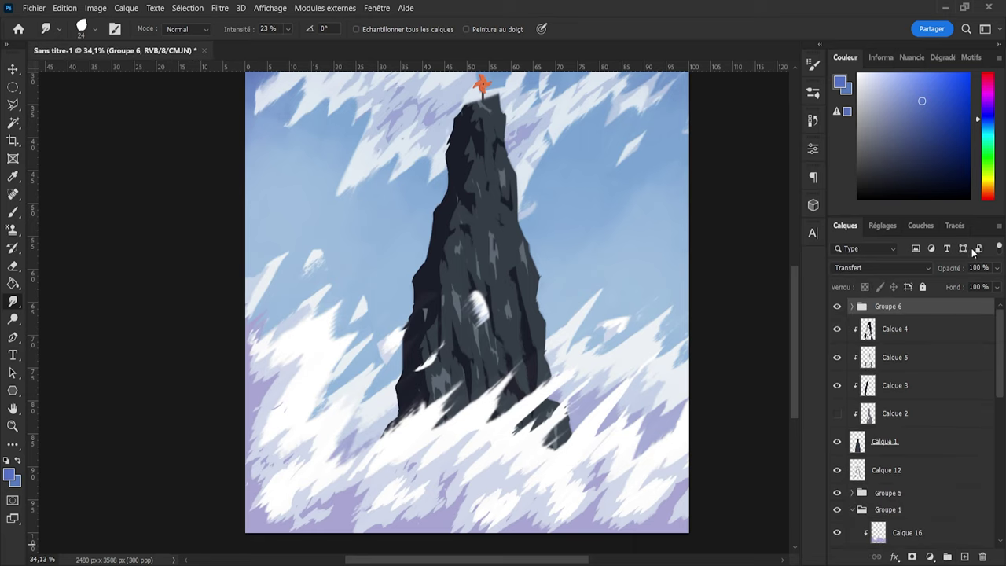
{"action": "left_click_drag", "start_coordinate": [996, 284], "coordinate": [995, 284]}
{"action": "left_click", "coordinate": [963, 268]}
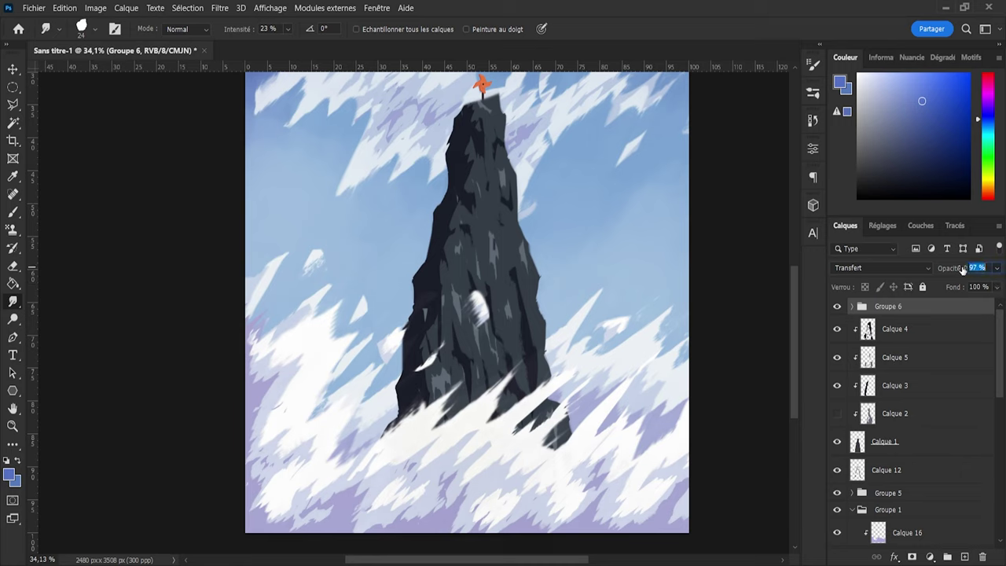
Step: Collapse Groupe 1 and rename it "nuages bas baack"
{"action": "scroll", "coordinate": [943, 389], "scroll_direction": "down", "scroll_amount": 6}
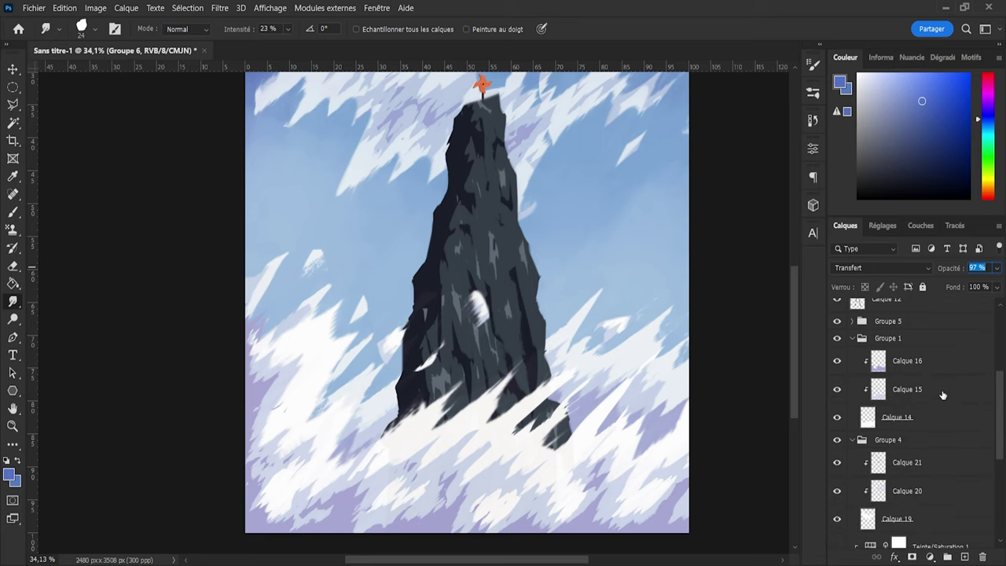
{"action": "left_click", "coordinate": [852, 338]}
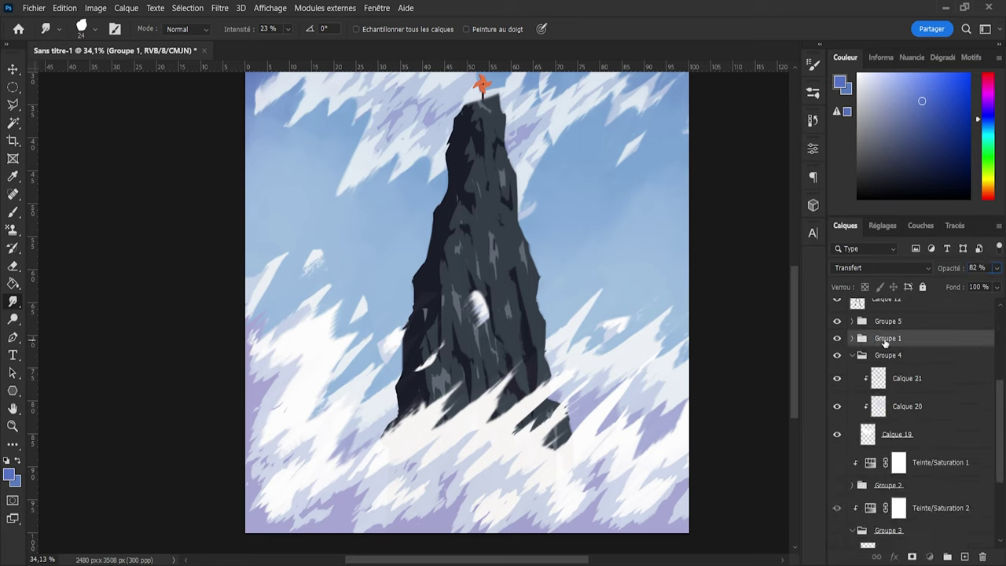
{"action": "double_click", "coordinate": [886, 339]}
{"action": "type", "text": "nuages bas baack"}
{"action": "key", "text": "Return"}
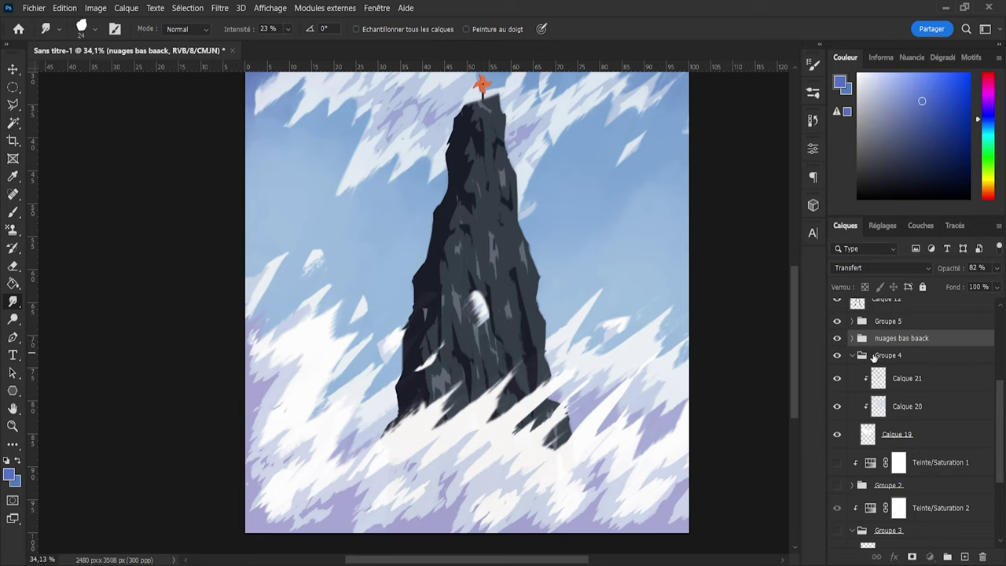
Step: Rename Groupe 4 as "nuages back sky" and collapse it
{"action": "double_click", "coordinate": [887, 355]}
{"action": "type", "text": "nuages b"}
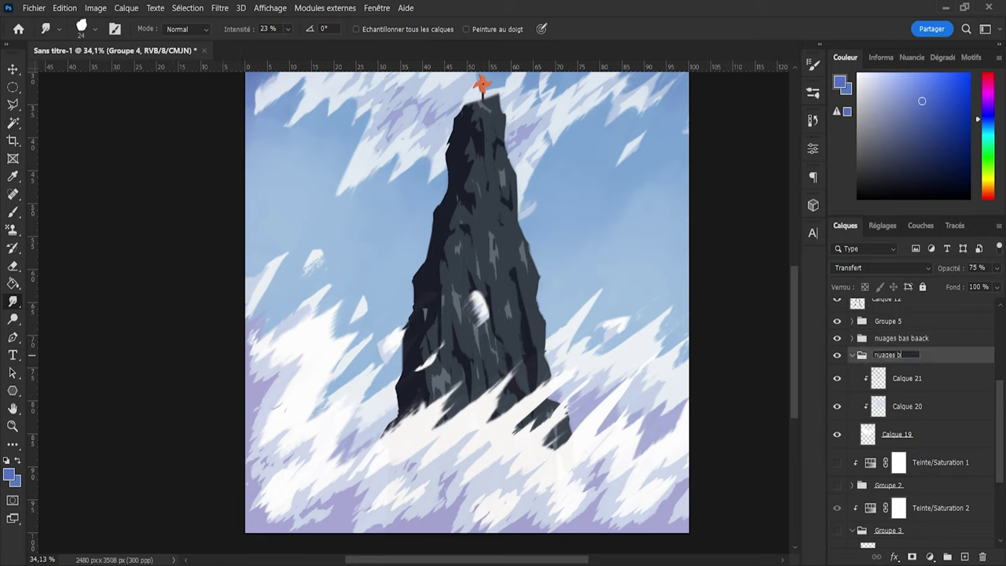
{"action": "type", "text": "ack sky"}
{"action": "key", "text": "Return"}
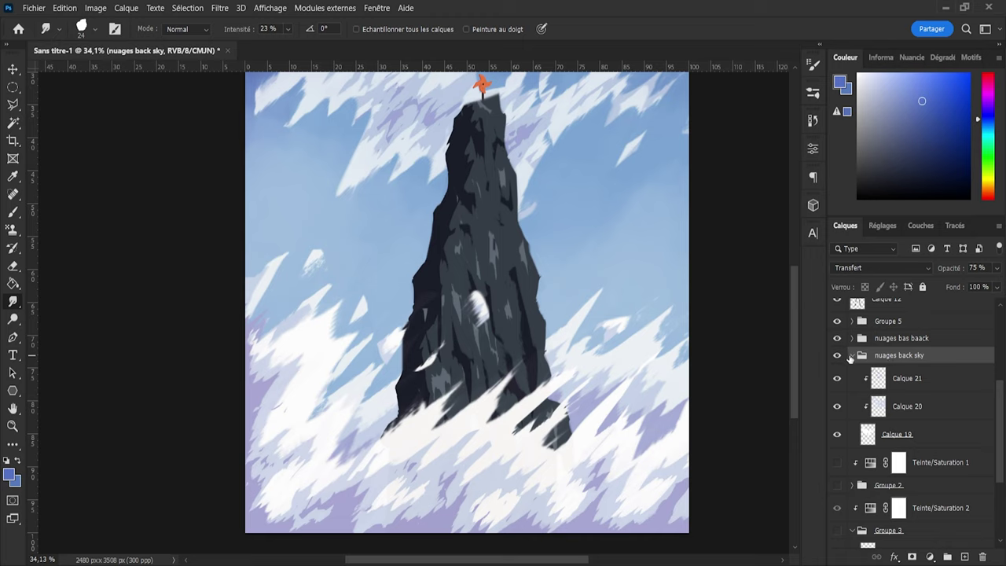
{"action": "left_click", "coordinate": [852, 355]}
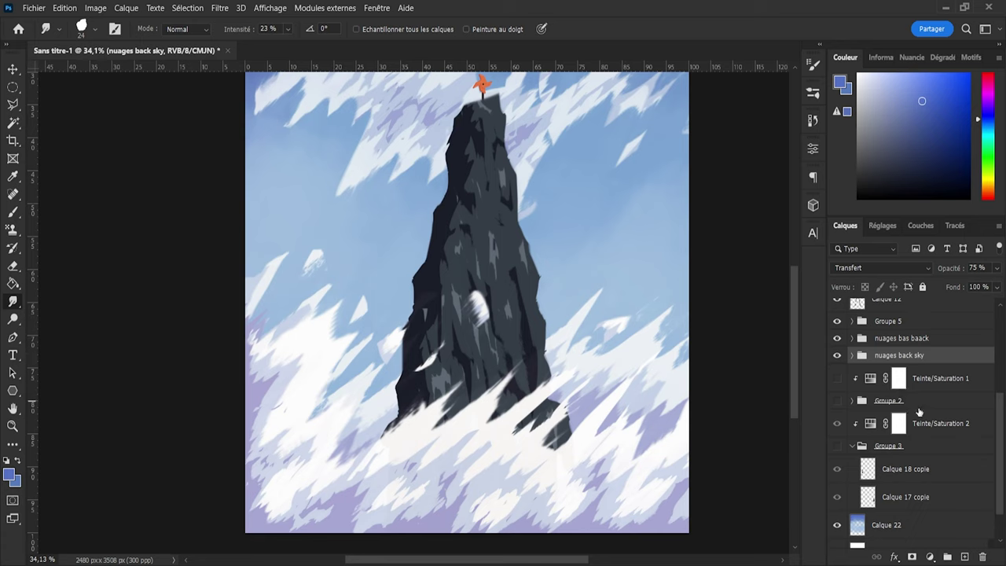
Step: Add a layer above Calque 4 and paint soft white mist over the rock's base with a 758 px brush at 77% opacity
{"action": "scroll", "coordinate": [919, 412], "scroll_direction": "up", "scroll_amount": 3}
{"action": "scroll", "coordinate": [880, 391], "scroll_direction": "up", "scroll_amount": 2}
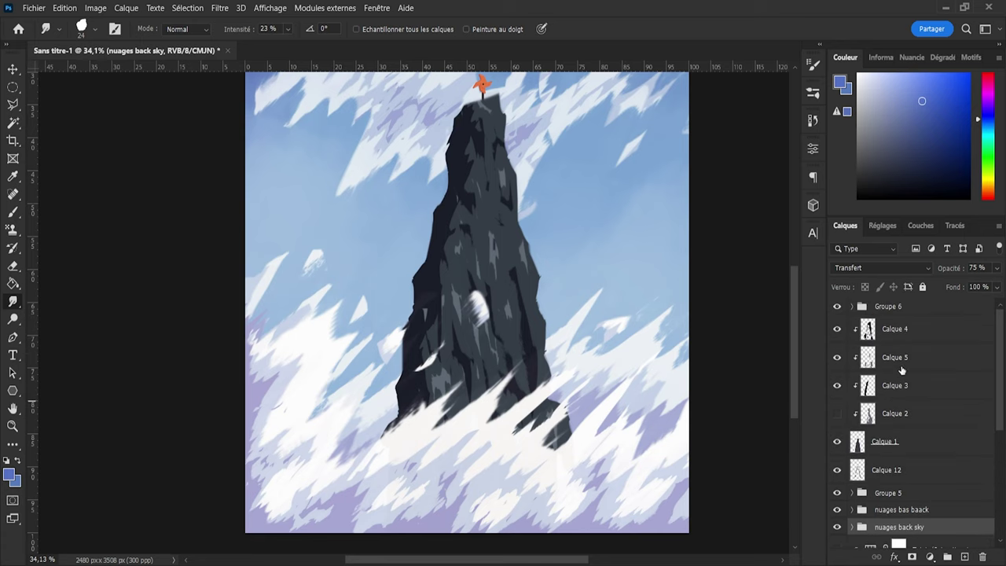
{"action": "left_click", "coordinate": [904, 330]}
{"action": "left_click", "coordinate": [965, 556]}
{"action": "key", "text": "x"}
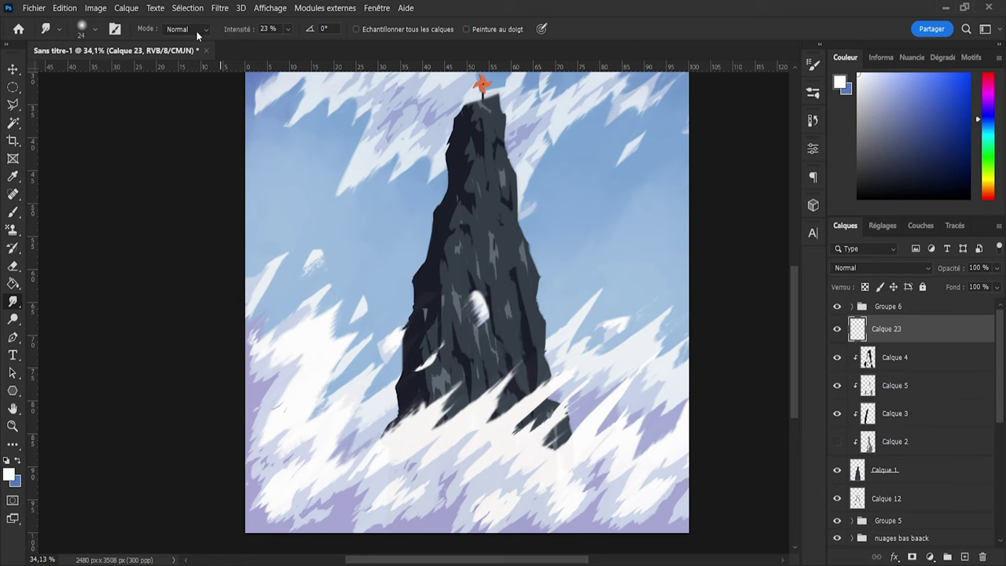
{"action": "key", "text": "b"}
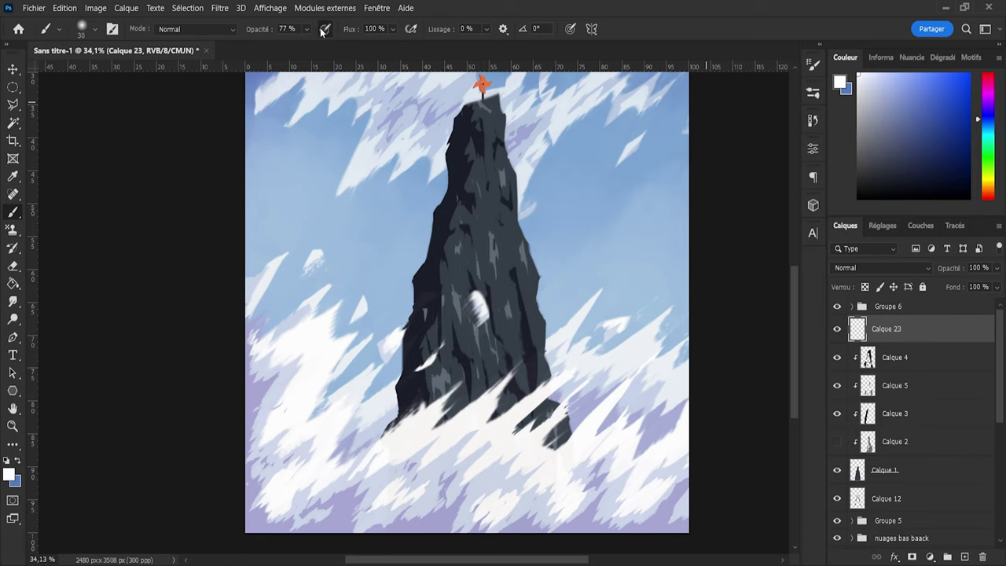
{"action": "left_click_drag", "start_coordinate": [453, 456], "coordinate": [550, 464]}
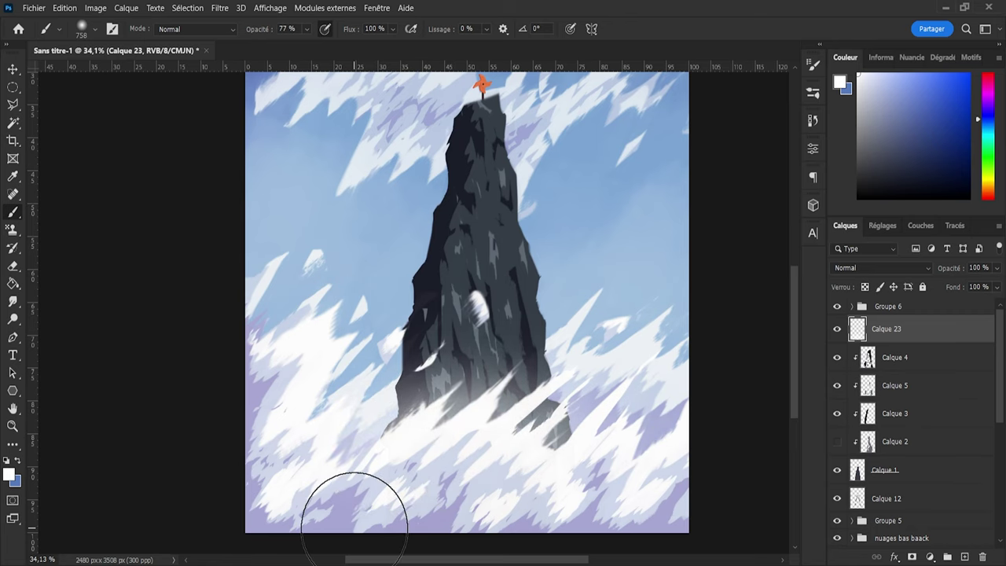
{"action": "scroll", "coordinate": [503, 401], "scroll_direction": "down", "scroll_amount": 5}
{"action": "scroll", "coordinate": [534, 409], "scroll_direction": "up", "scroll_amount": 4}
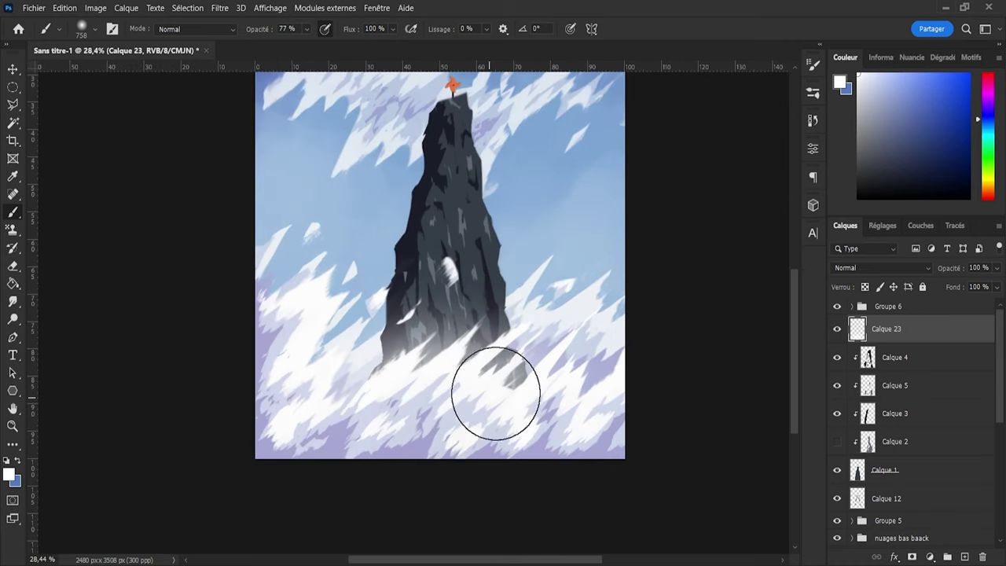
Step: Sample a pale lavender from the clouds and brush more soft mist over the rock's lower right base
{"action": "left_click", "coordinate": [600, 241], "text": "alt"}
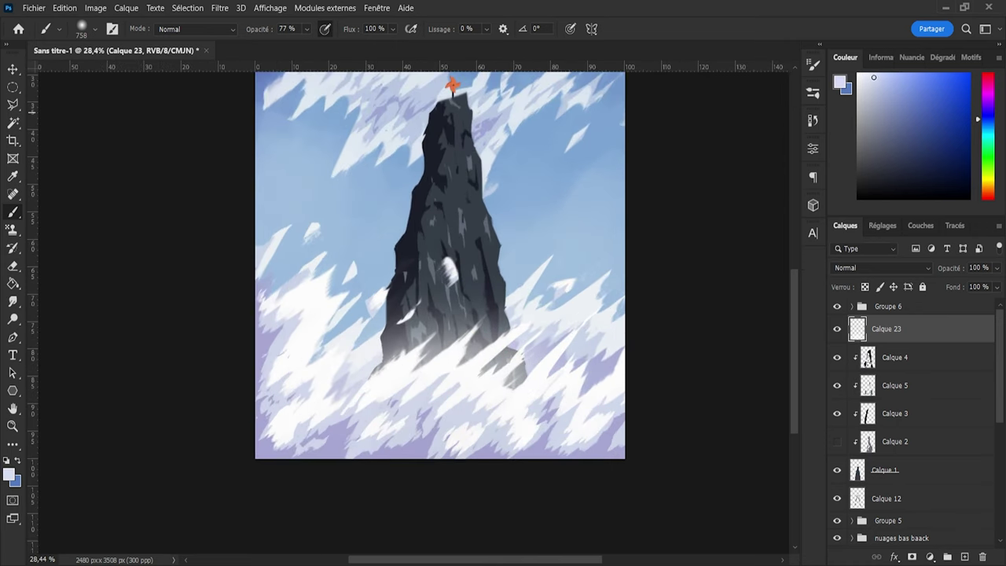
{"action": "mouse_move", "coordinate": [499, 429]}
{"action": "left_mouse_down"}
{"action": "mouse_move", "coordinate": [514, 418]}
{"action": "mouse_move", "coordinate": [509, 358]}
{"action": "left_mouse_up"}
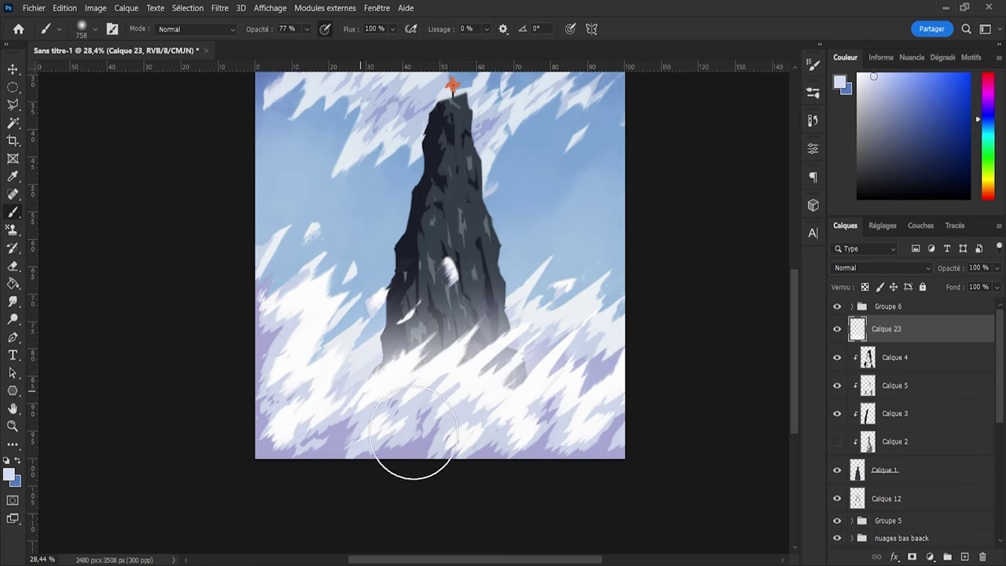
{"action": "scroll", "coordinate": [697, 382], "scroll_direction": "down", "scroll_amount": 1}
{"action": "scroll", "coordinate": [540, 285], "scroll_direction": "up", "scroll_amount": 2}
{"action": "scroll", "coordinate": [525, 287], "scroll_direction": "up", "scroll_amount": 1}
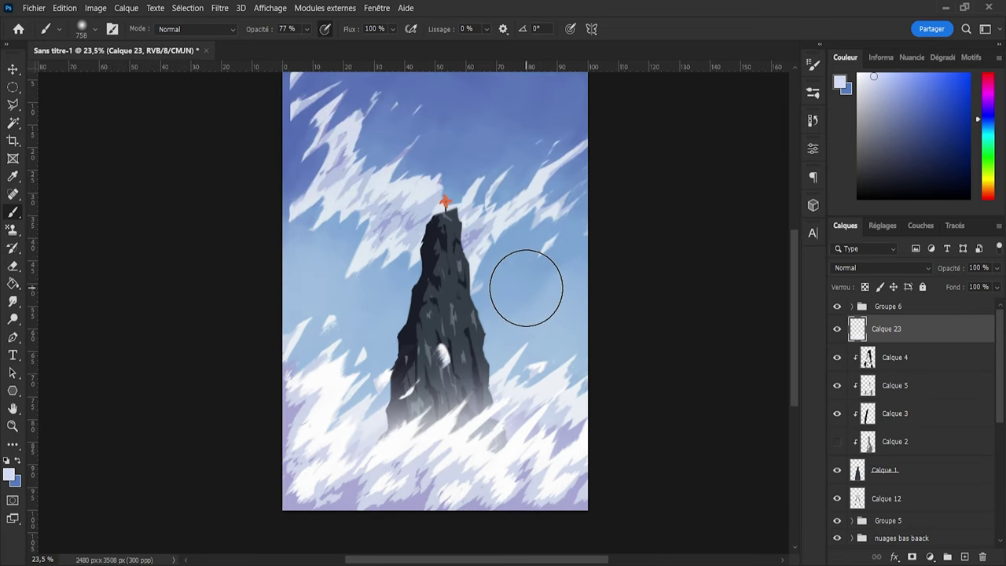
{"action": "scroll", "coordinate": [525, 287], "scroll_direction": "down", "scroll_amount": 2}
{"action": "scroll", "coordinate": [526, 287], "scroll_direction": "up", "scroll_amount": 5}
{"action": "scroll", "coordinate": [526, 288], "scroll_direction": "down", "scroll_amount": 3}
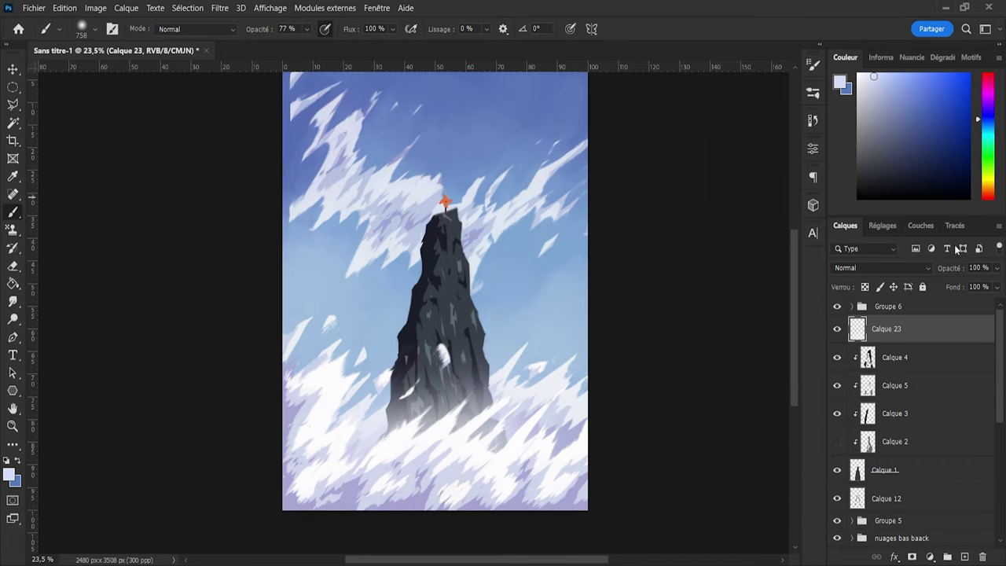
Step: Set the mist layer's opacity to 76% and check it against the whole painting
{"action": "left_click", "coordinate": [996, 269]}
{"action": "left_click_drag", "start_coordinate": [994, 290], "coordinate": [983, 290]}
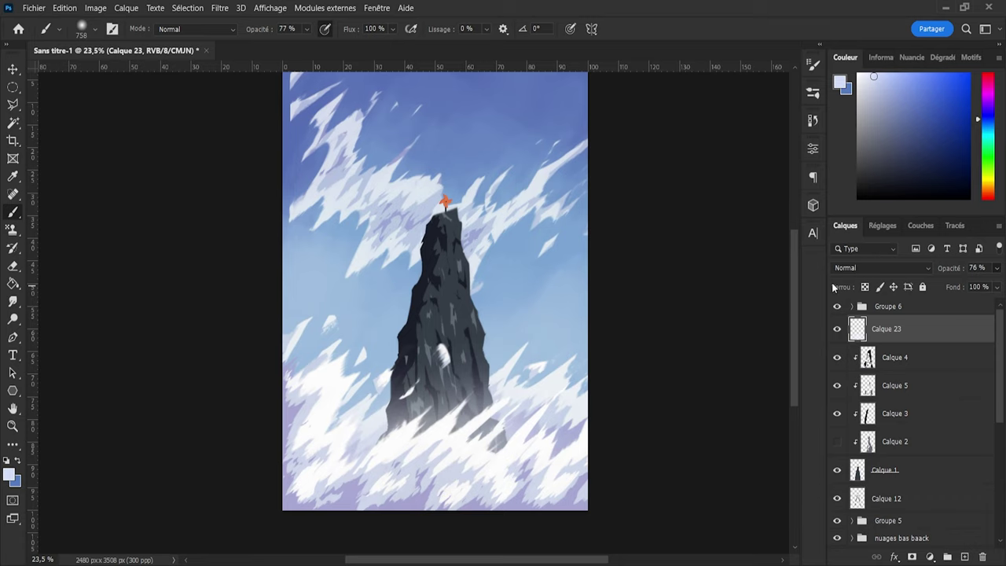
{"action": "scroll", "coordinate": [540, 221], "scroll_direction": "down", "scroll_amount": 1}
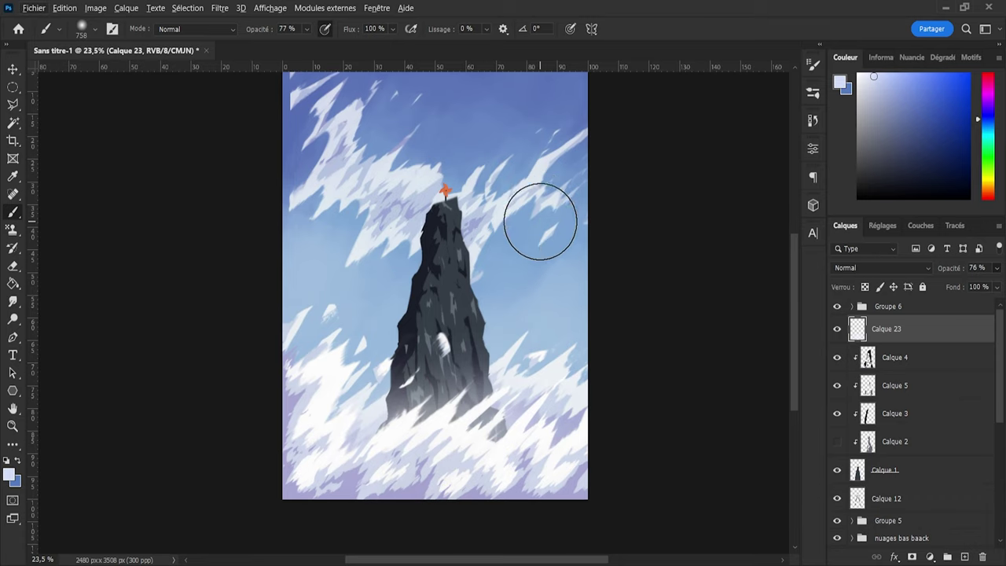
{"action": "scroll", "coordinate": [540, 221], "scroll_direction": "up", "scroll_amount": 3}
{"action": "scroll", "coordinate": [517, 243], "scroll_direction": "down", "scroll_amount": 1}
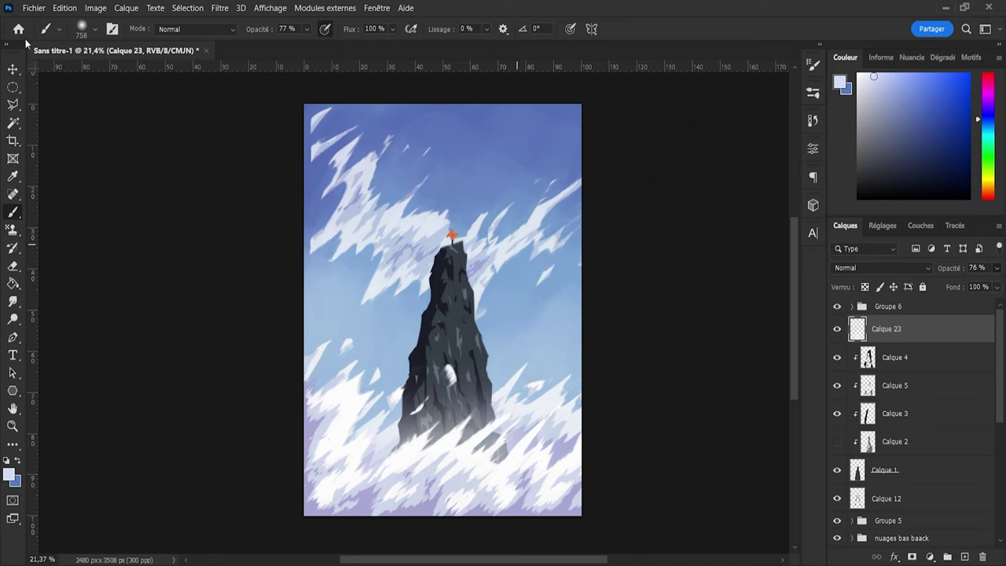
Step: Save the painting to a file
{"action": "left_click", "coordinate": [38, 8]}
{"action": "left_click", "coordinate": [88, 183]}
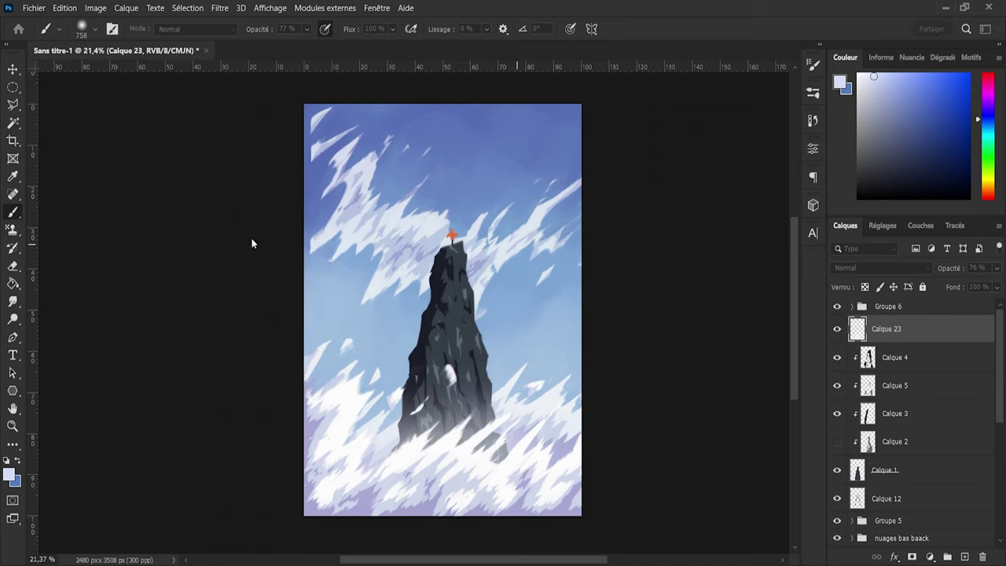
{"action": "left_click", "coordinate": [513, 507]}
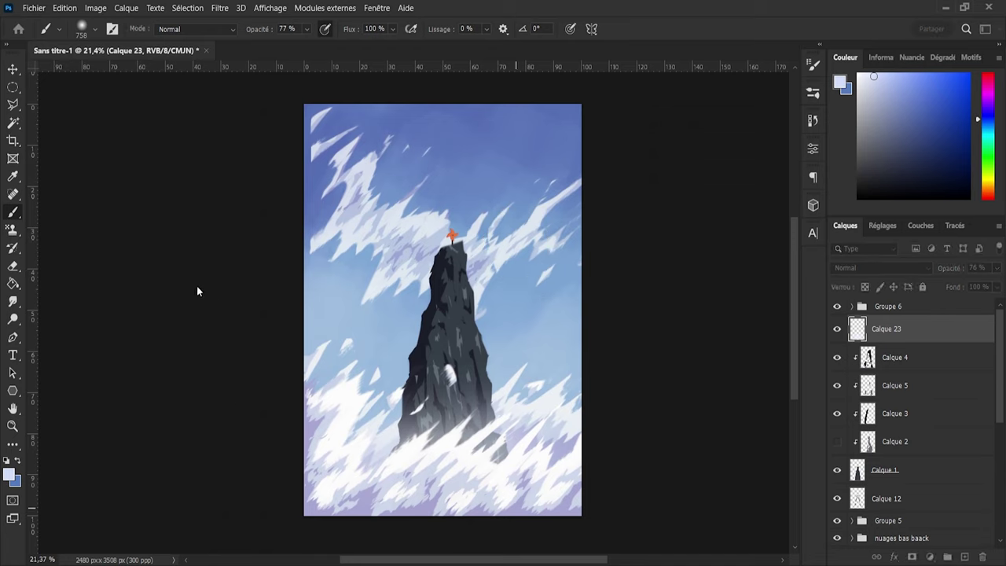